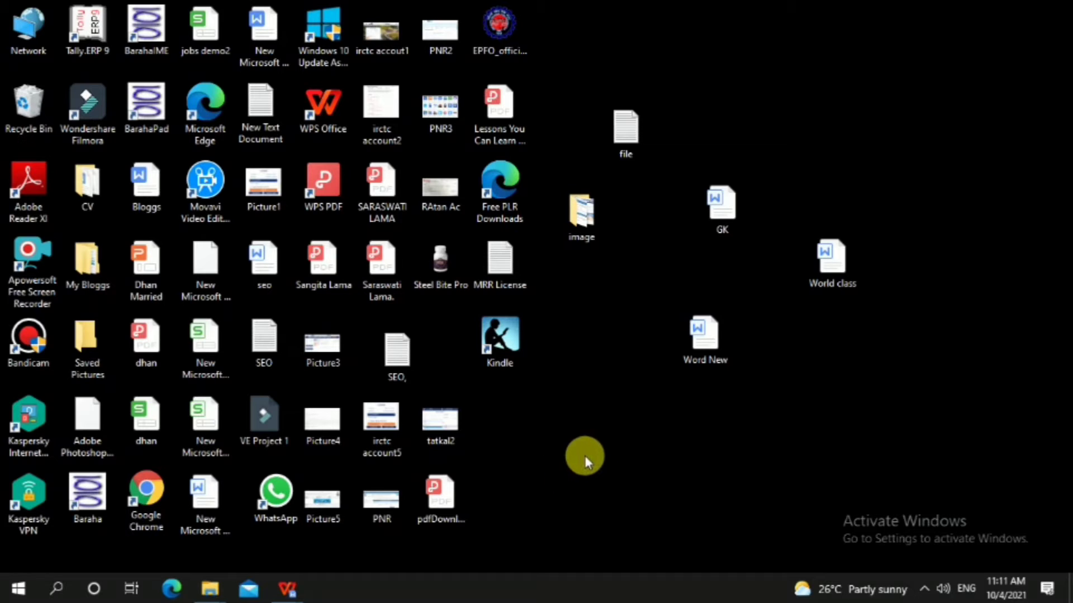
click(289, 594)
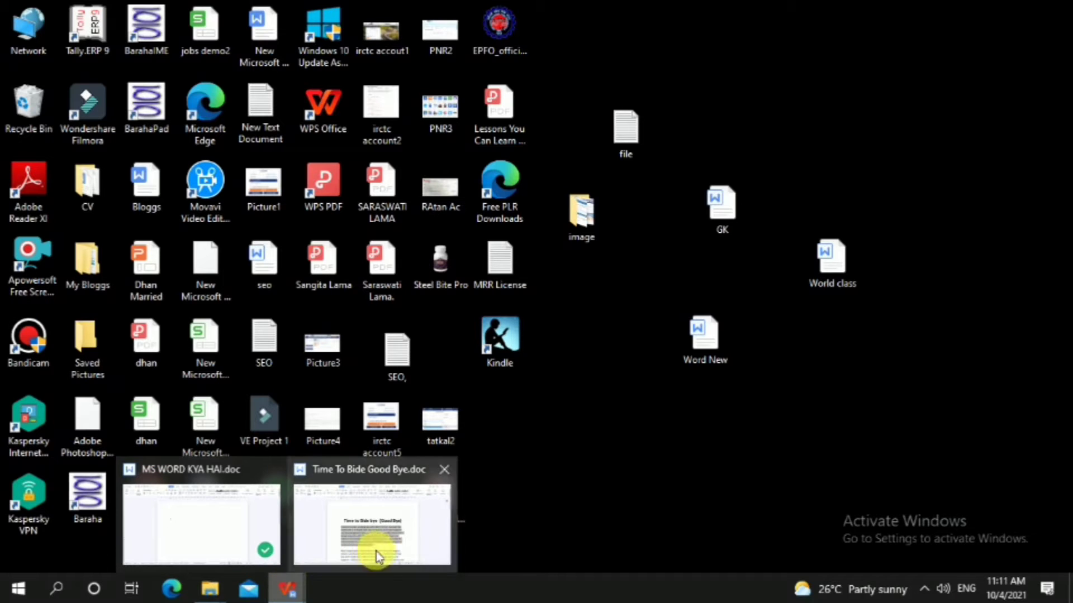
click(240, 528)
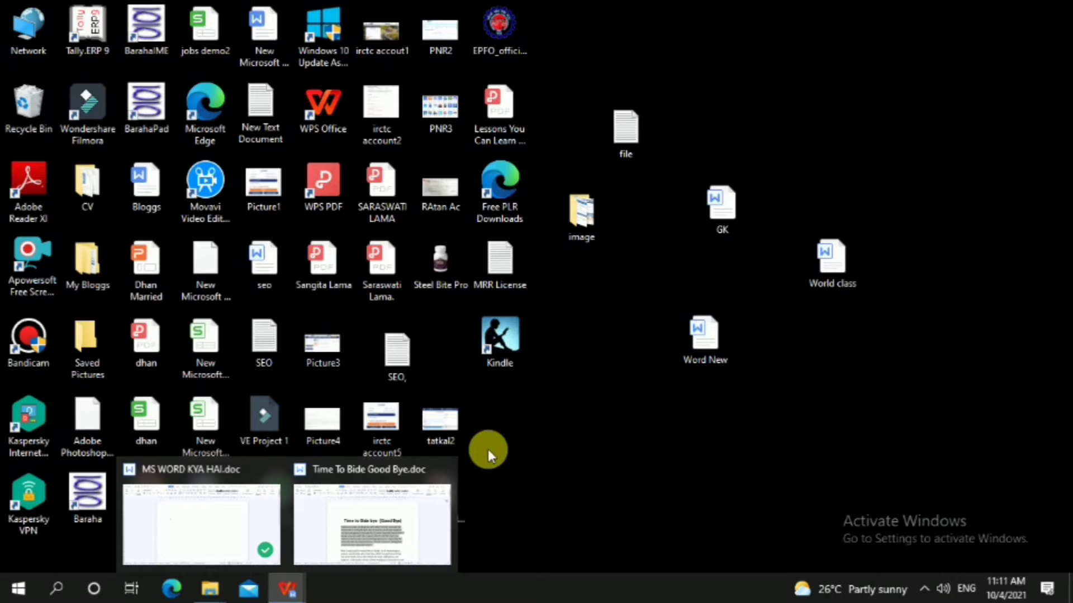
mouse_move(177, 508)
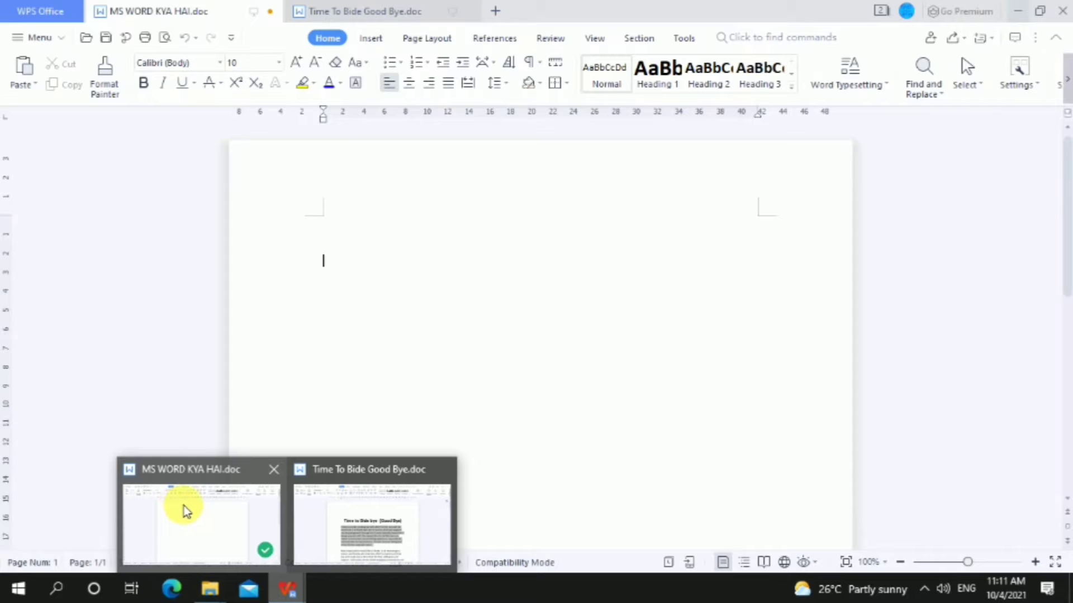
key(super)
scroll(397, 522, down, 1)
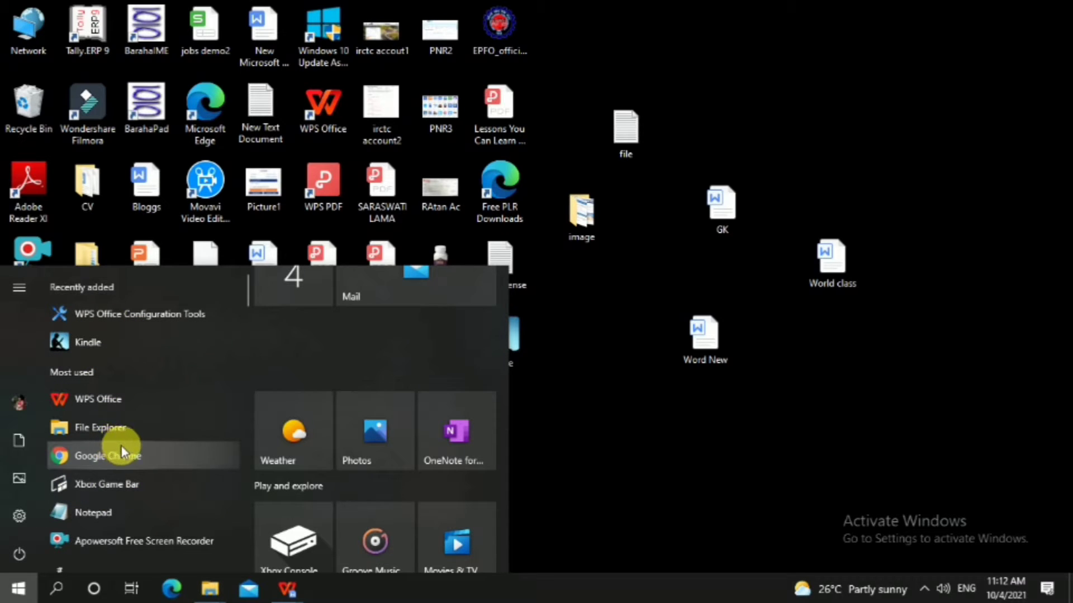
click(59, 591)
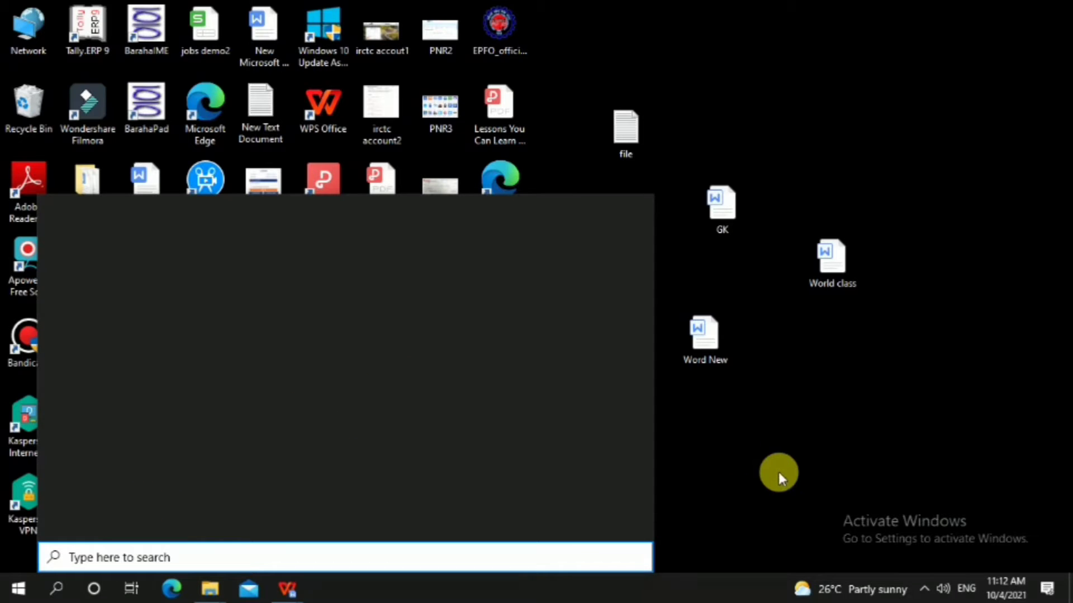
click(779, 472)
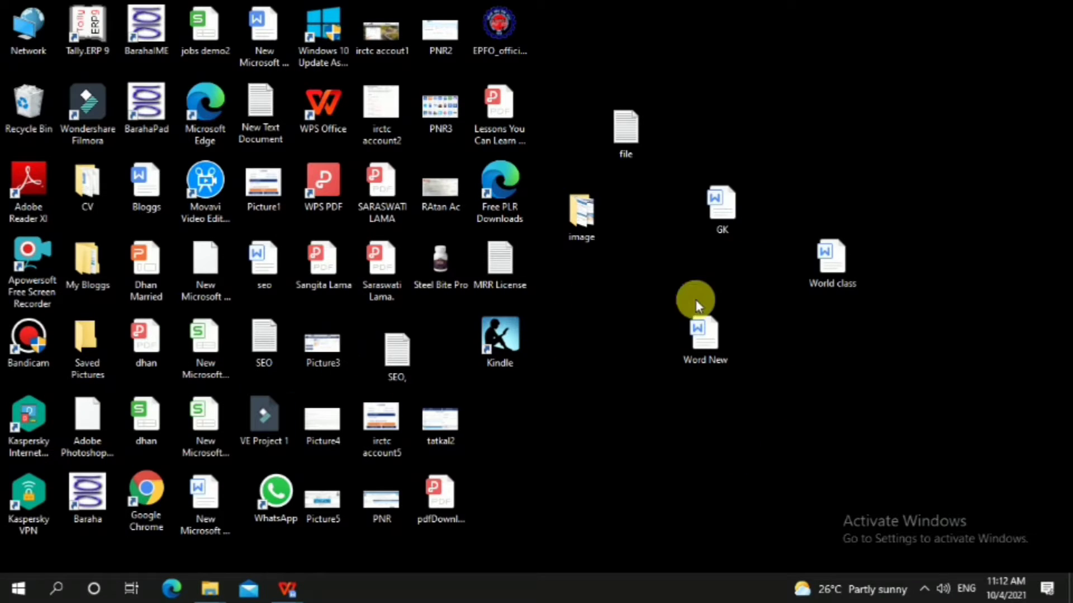
- Create a new DOC Document on the desktop, keeping its default name
right_click(597, 398)
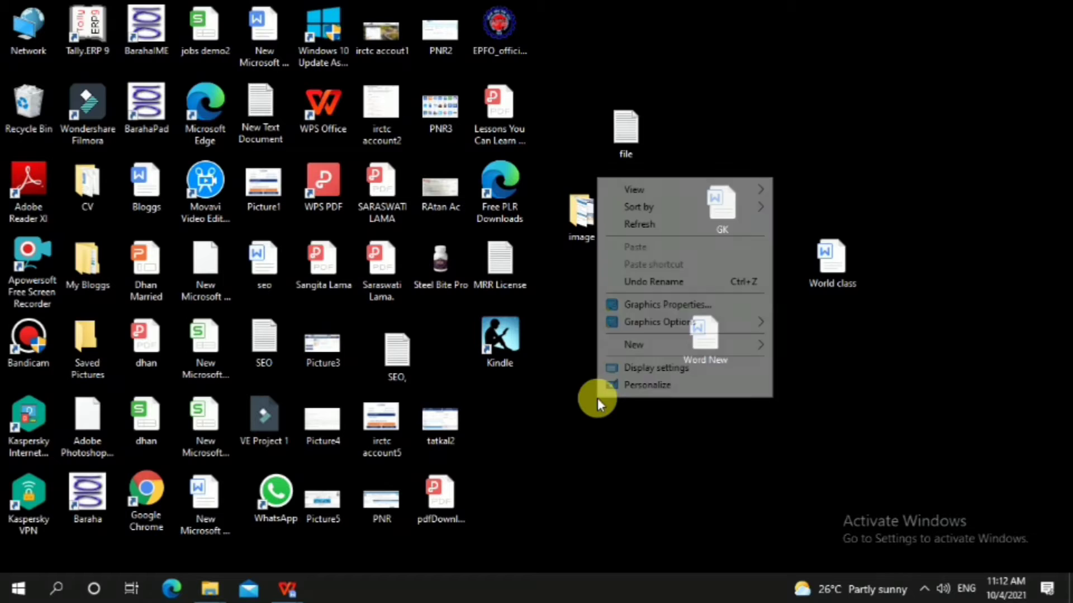
mouse_move(707, 350)
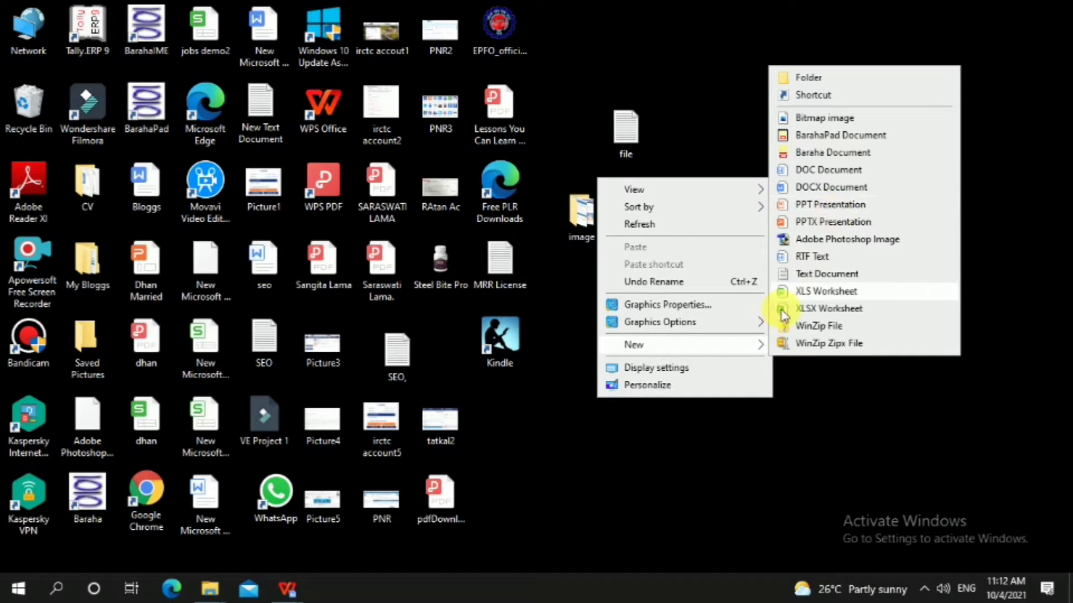
click(827, 170)
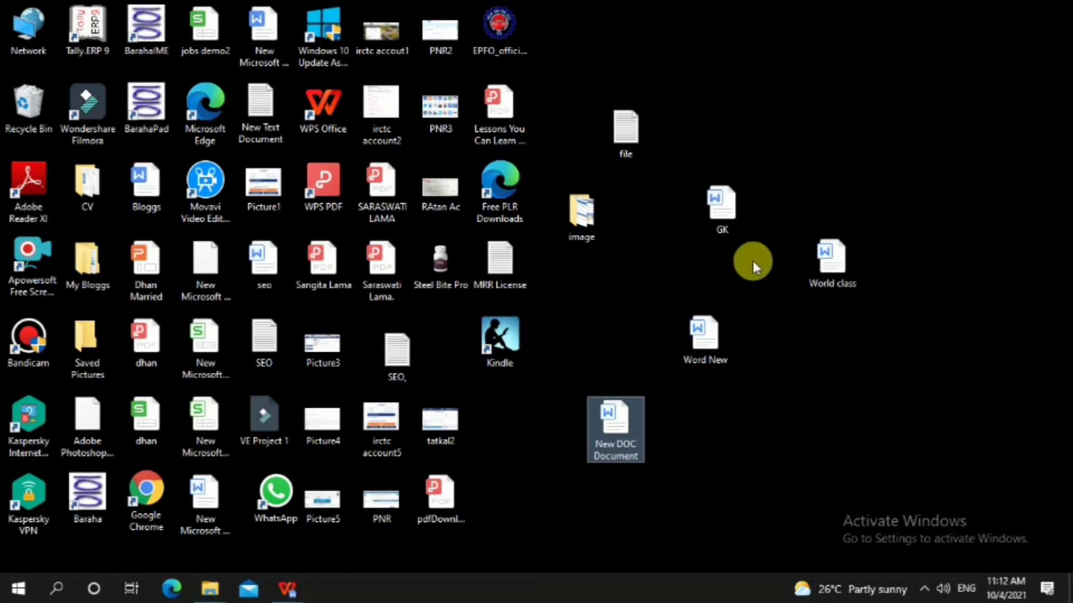
- Switch to the MS WORD KYA HAI.doc document in WPS Office
click(287, 589)
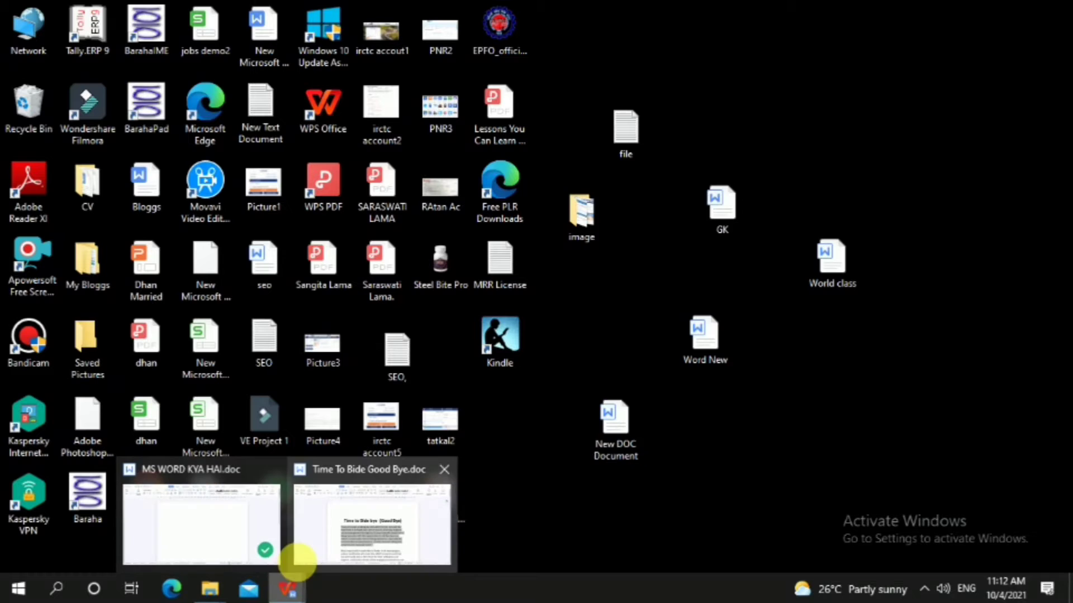
click(258, 545)
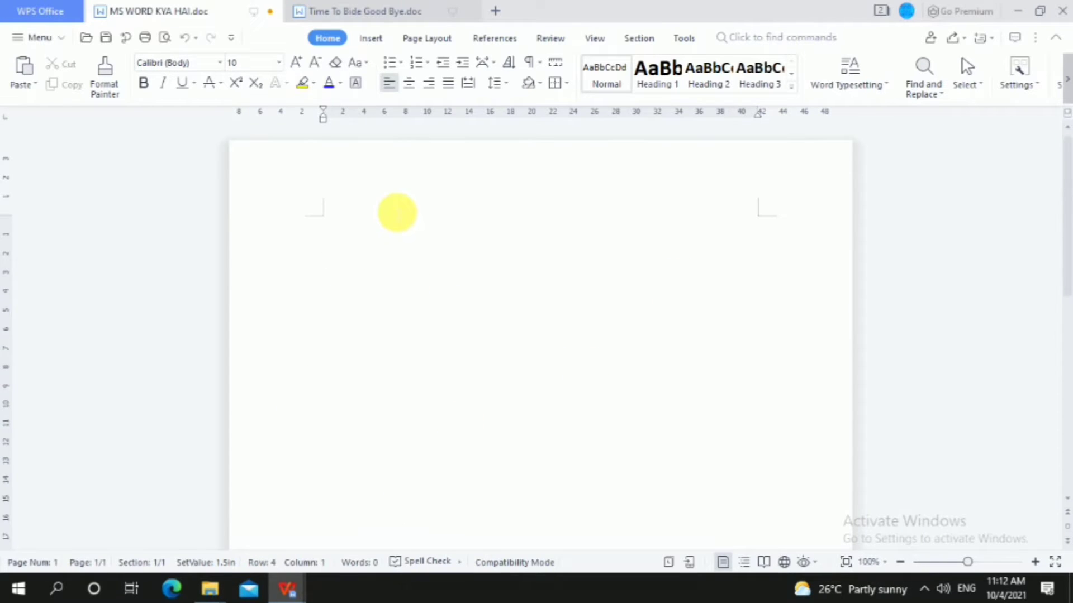
scroll(398, 210, down, 1)
scroll(413, 215, up, 1)
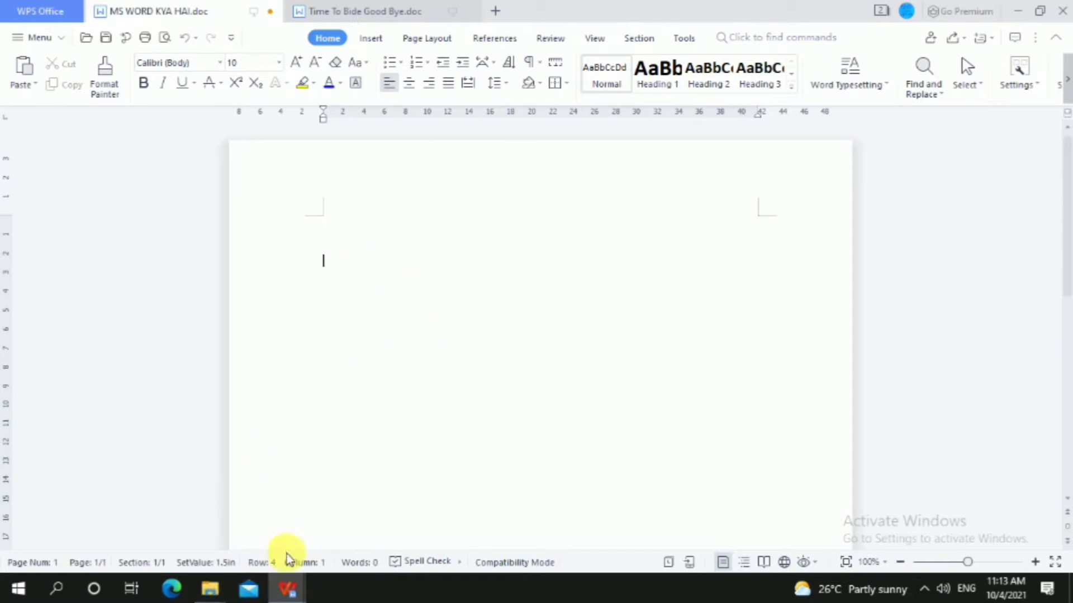
- Copy the already selected first paragraph of Time To Bide Good Bye.doc and paste it into MS WORD KYA HAI.doc
mouse_move(286, 590)
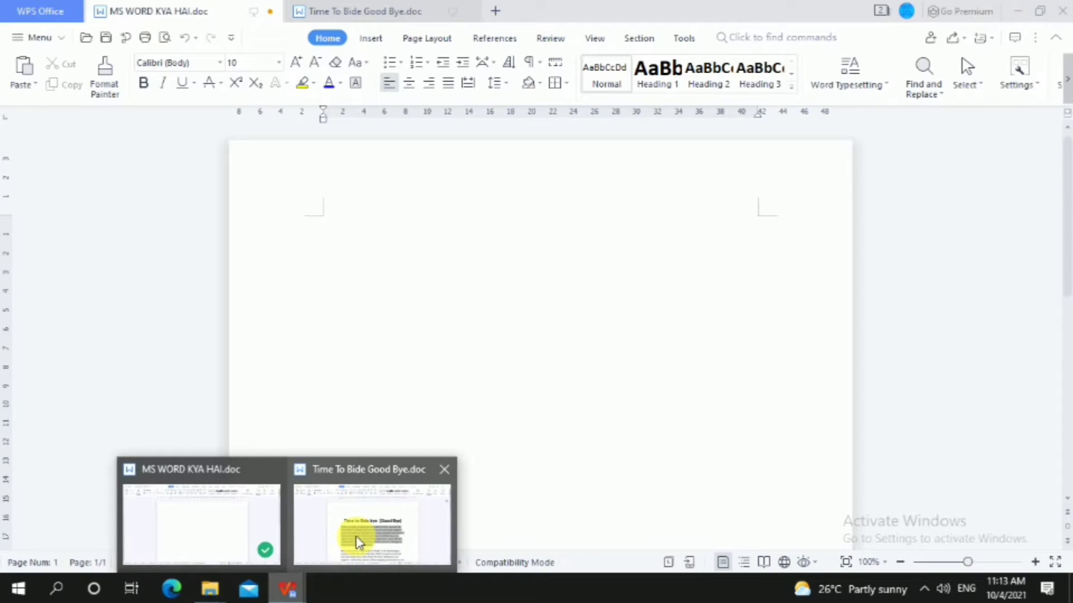
click(357, 542)
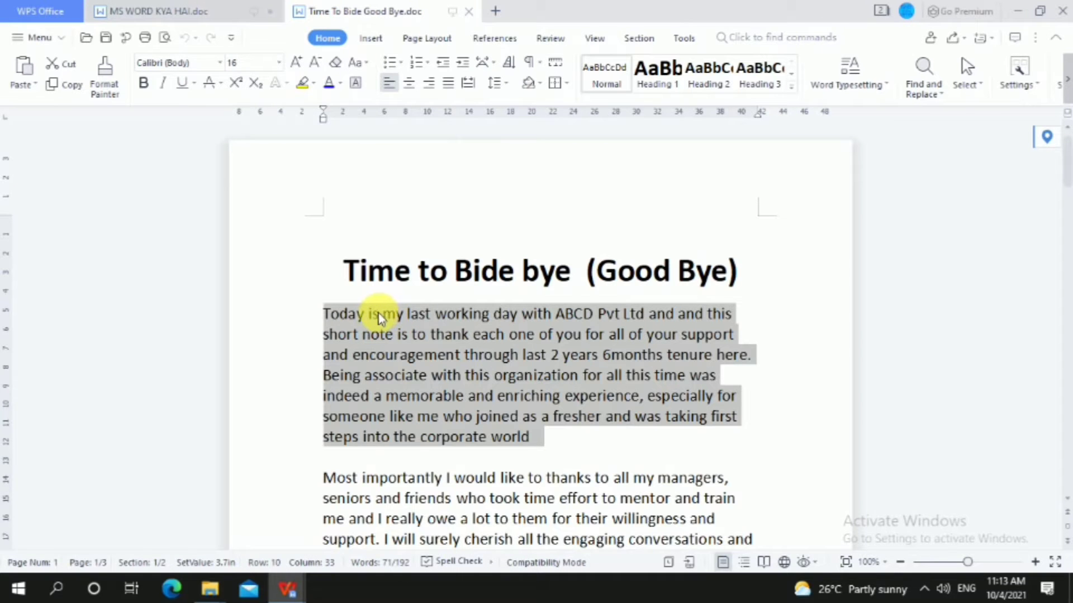
right_click(384, 334)
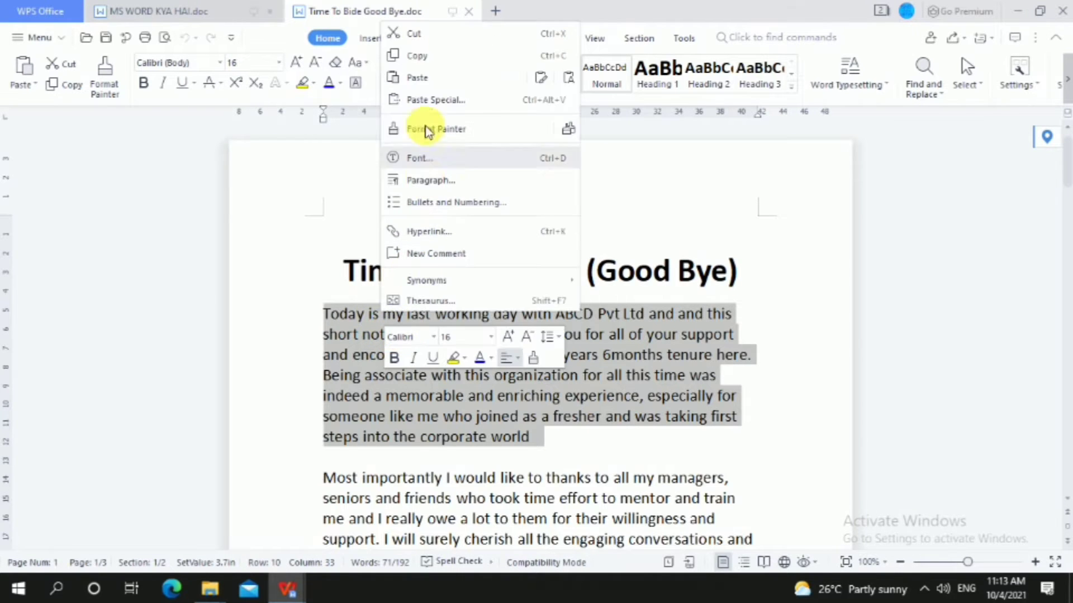
click(416, 57)
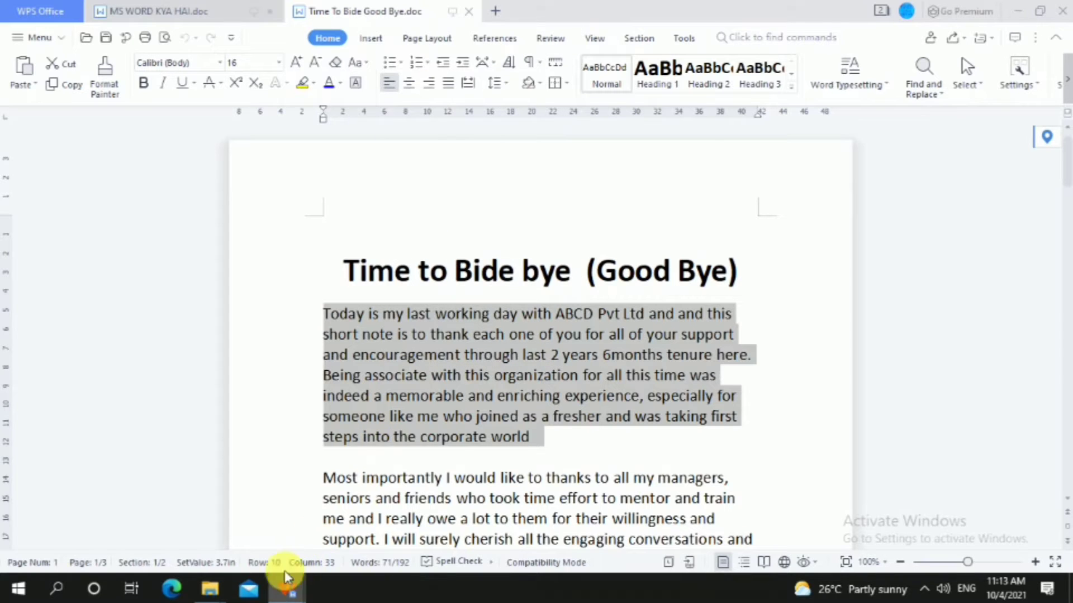
mouse_move(284, 581)
click(237, 531)
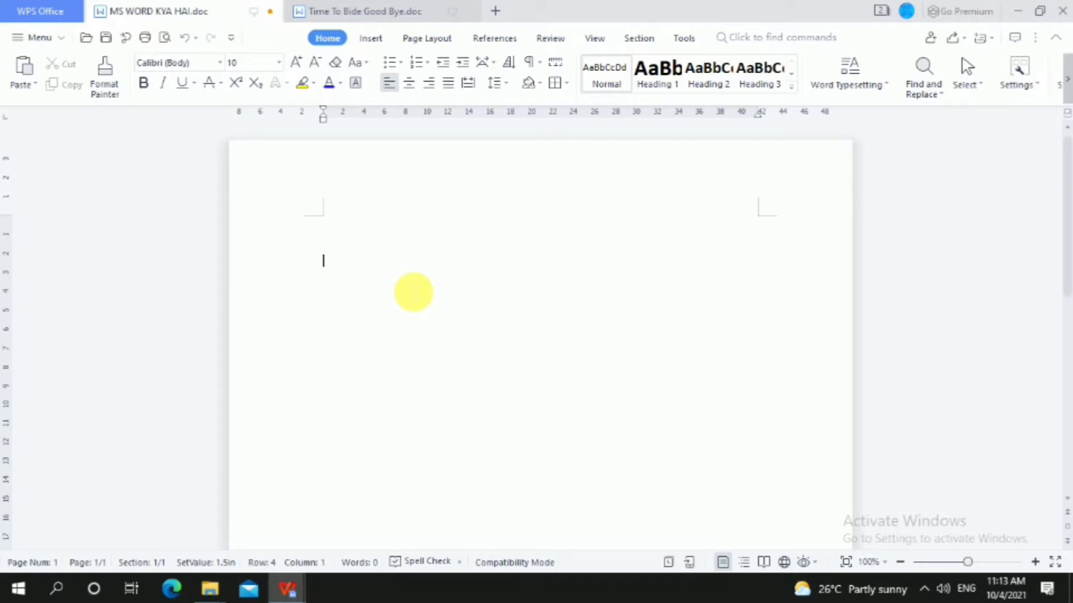
key(ctrl+v)
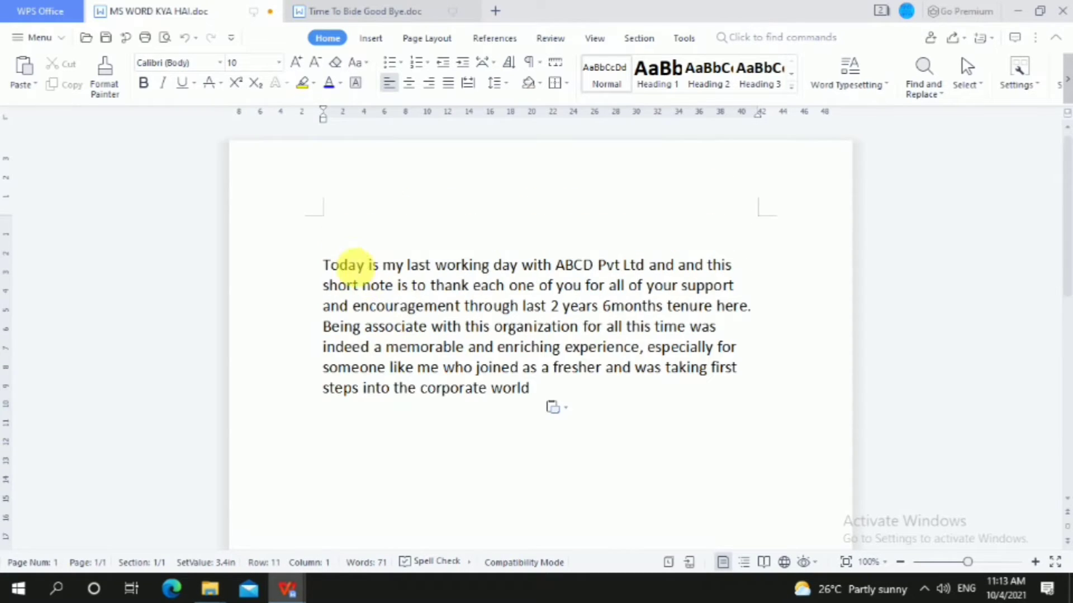
- Select the whole pasted paragraph, preview fonts on it and set its font to Calibri
drag(324, 262, 726, 395)
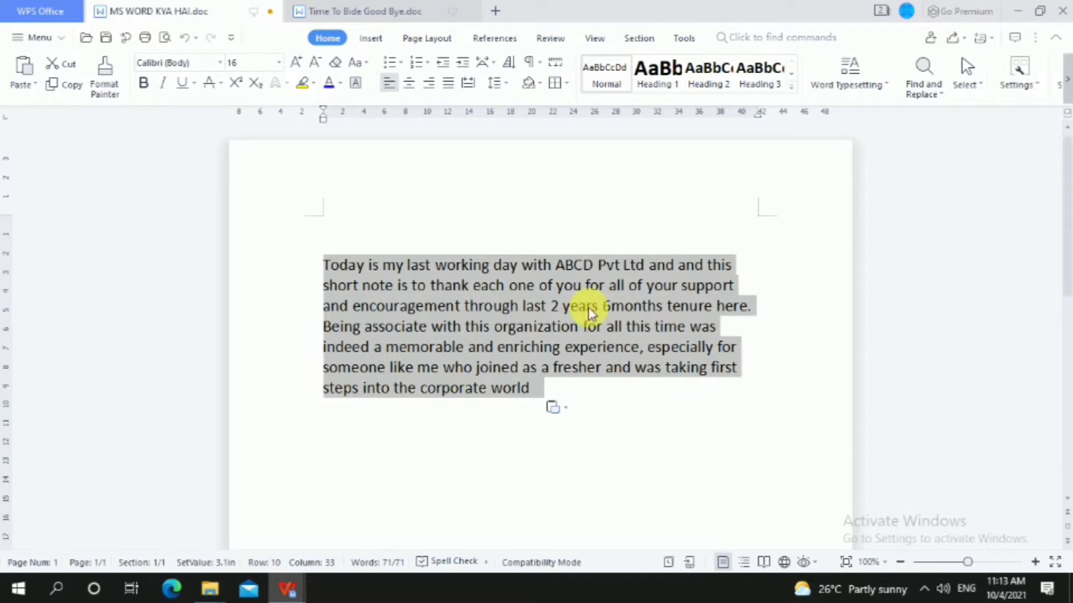
scroll(602, 294, down, 2)
scroll(602, 295, up, 2)
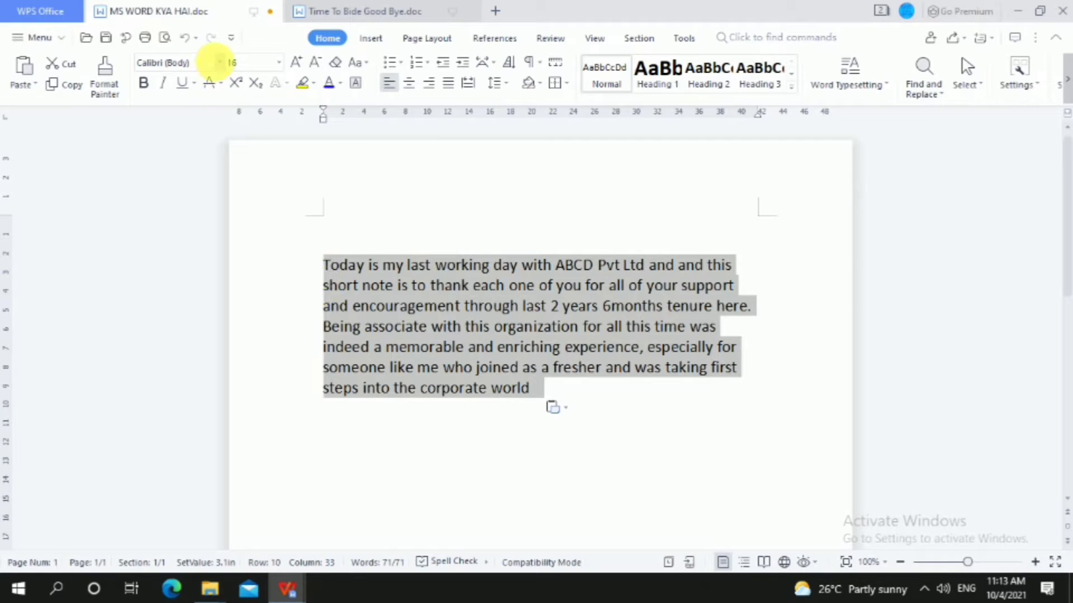
click(219, 66)
click(220, 64)
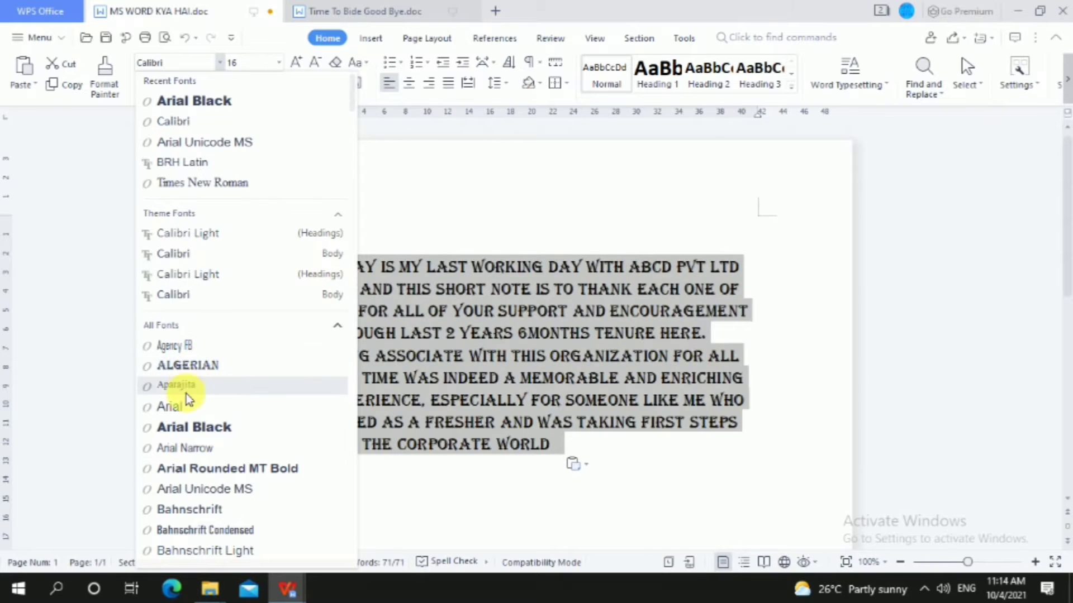
scroll(190, 385, down, 1)
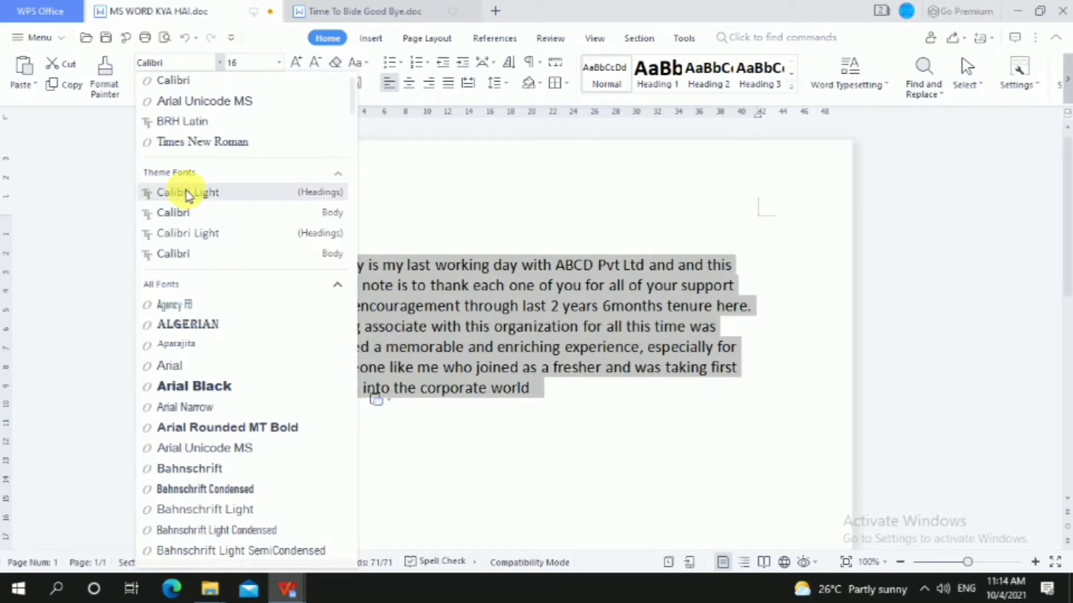
scroll(180, 100, up, 1)
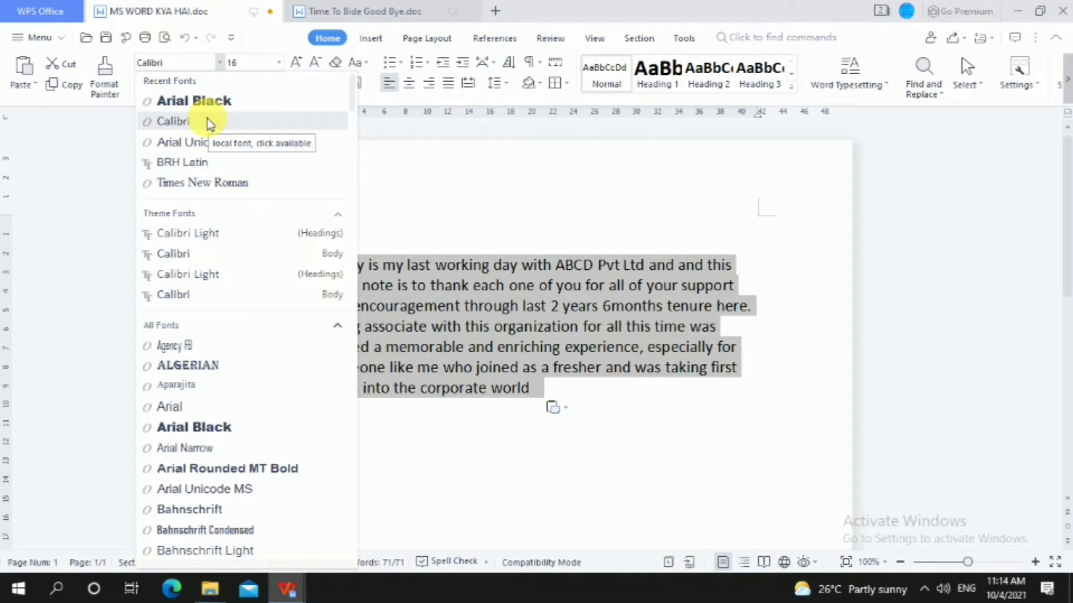
click(218, 124)
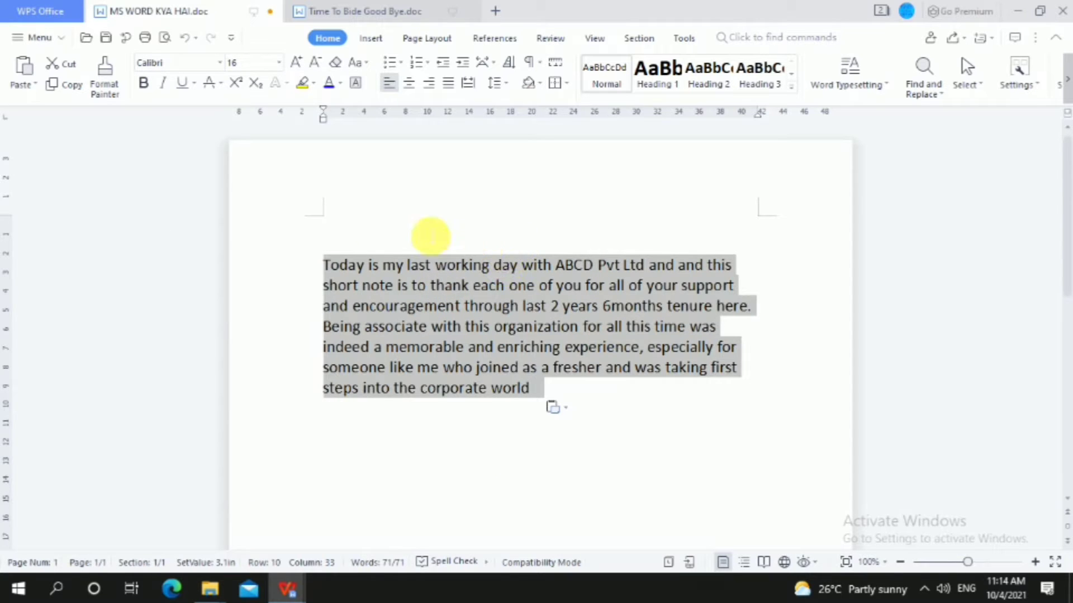
- Enter the sample text "GHGHGGGGH" on the empty first line above the paragraph
click(351, 223)
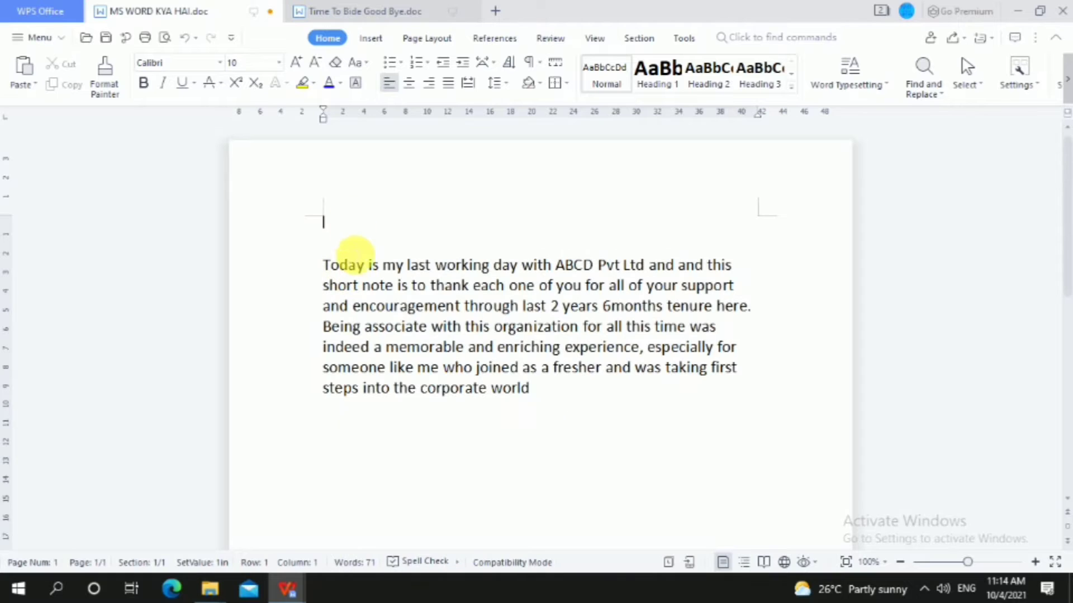
text(GHGHGG)
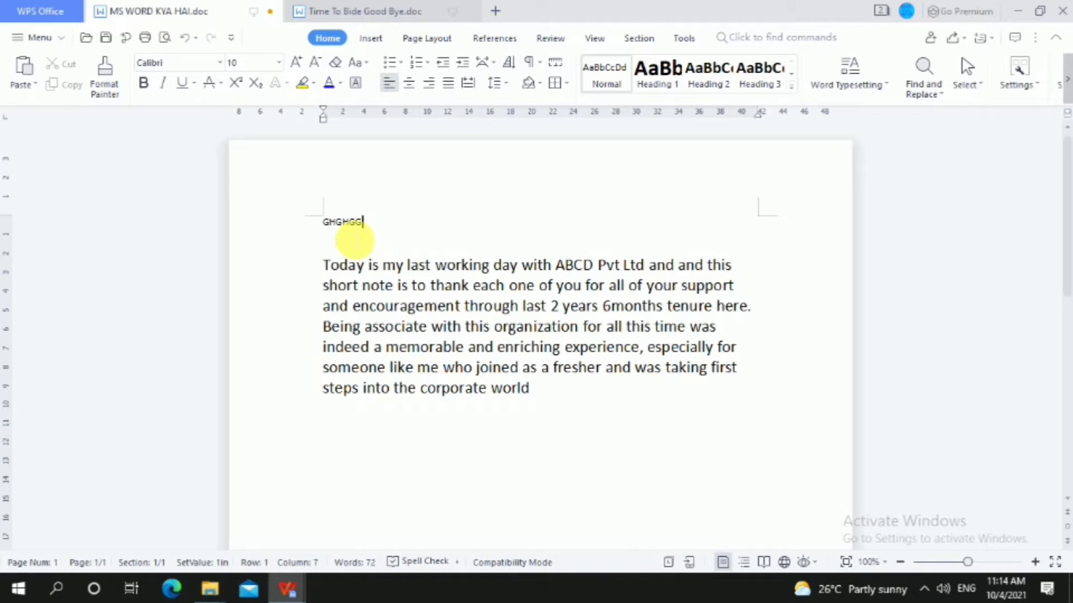
text(GGH)
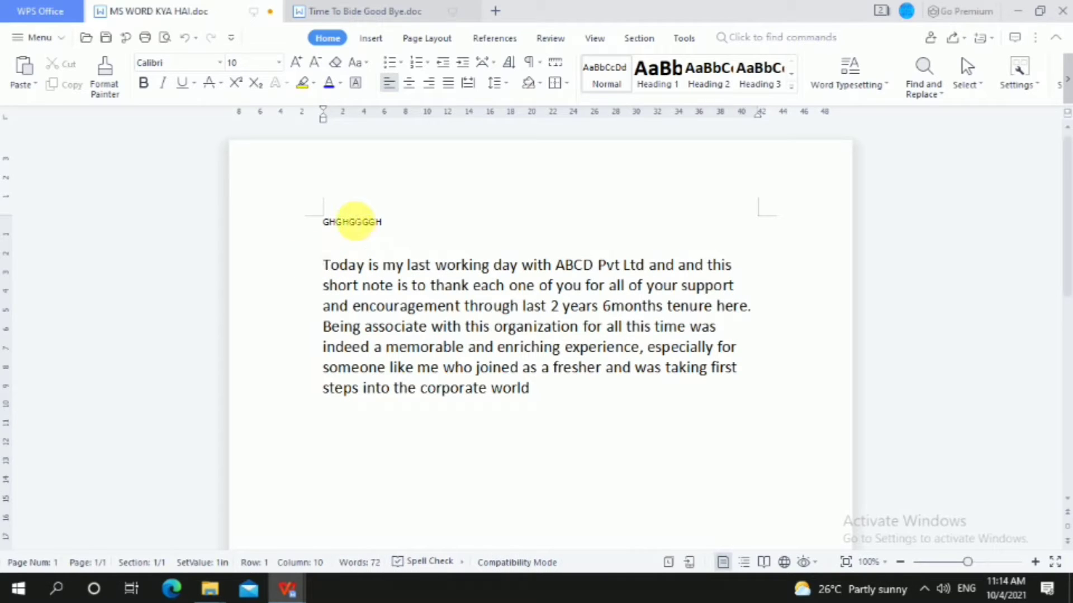
- Format the "GHGHGGGGH" line in Arial Black at font size 14
drag(324, 222, 391, 222)
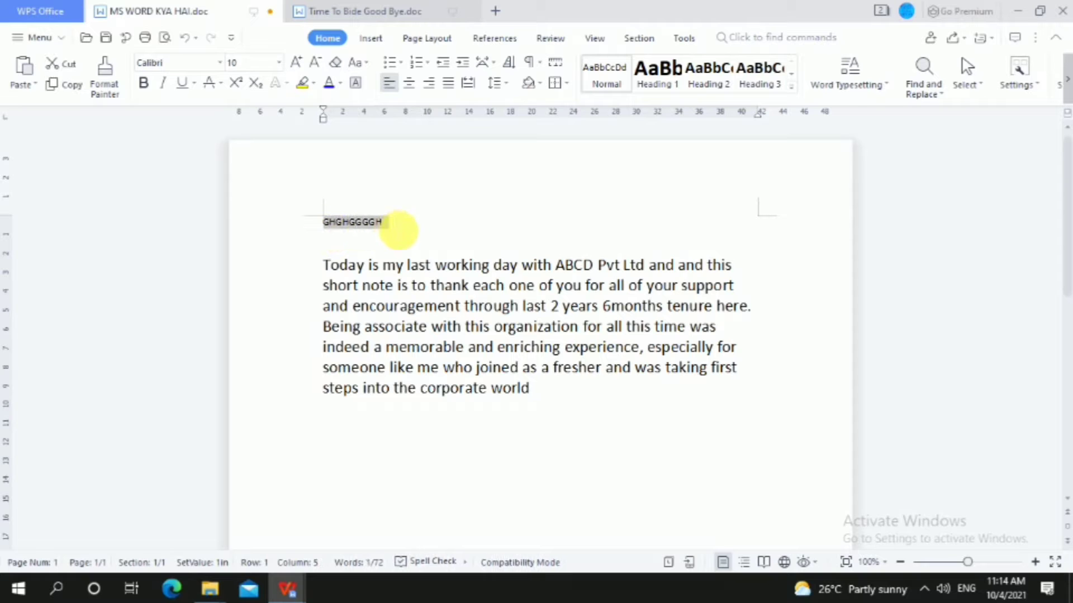
click(219, 62)
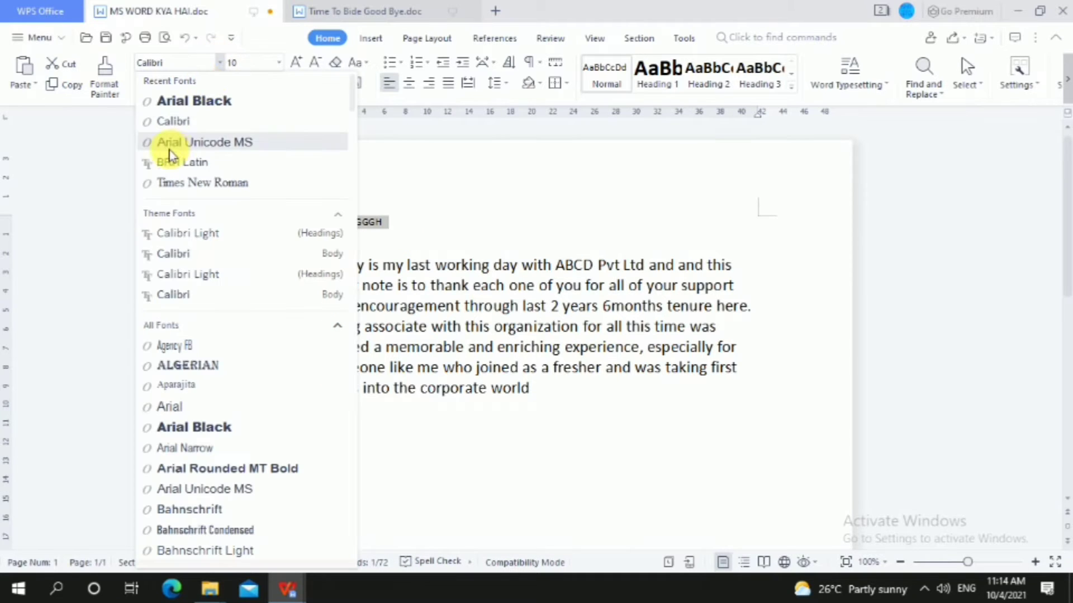
click(208, 102)
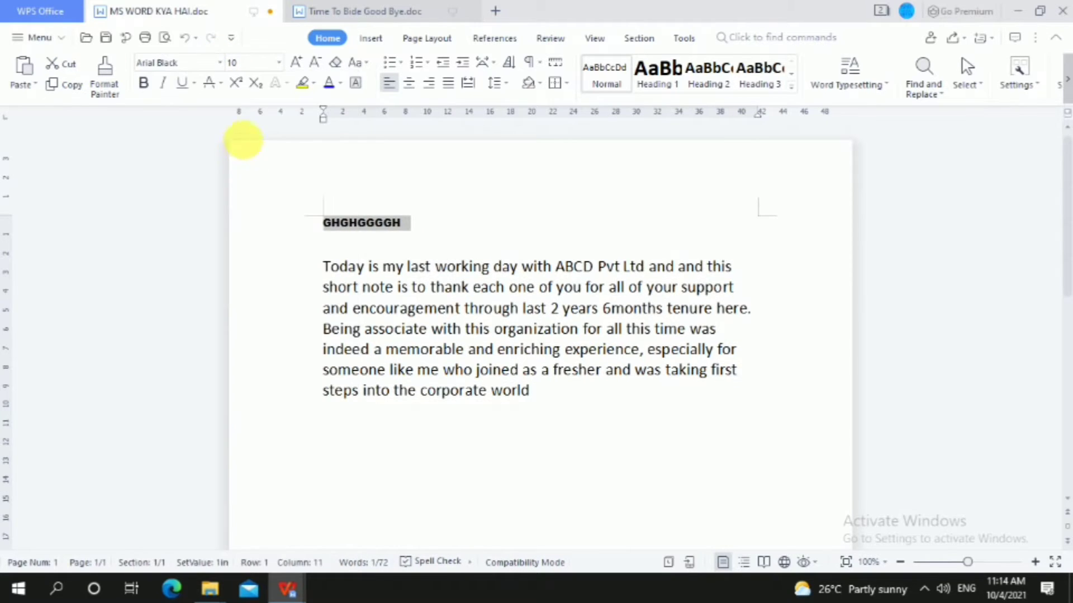
click(280, 63)
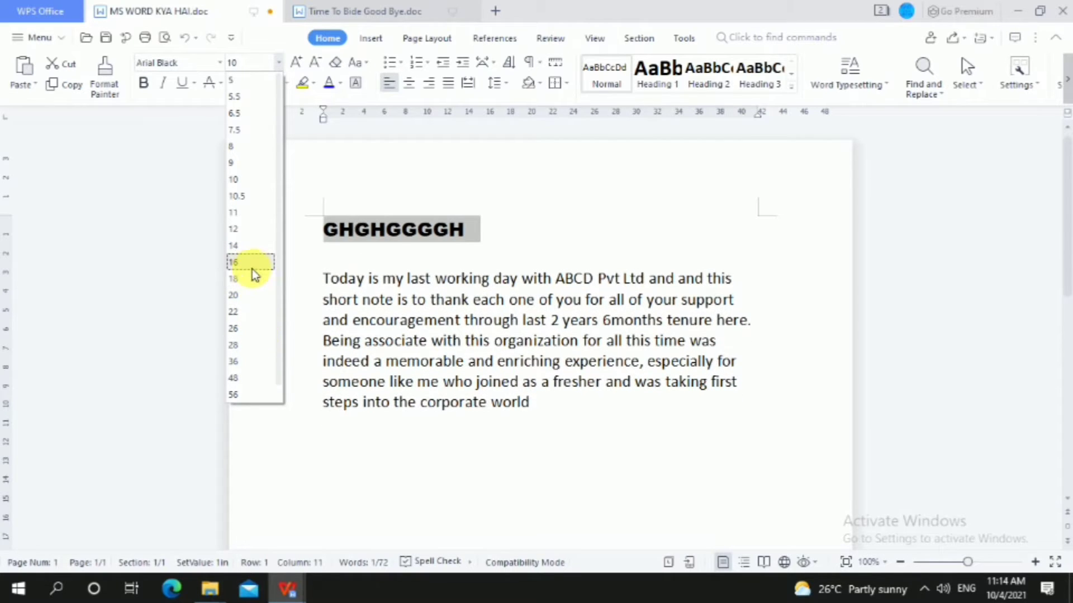
click(249, 245)
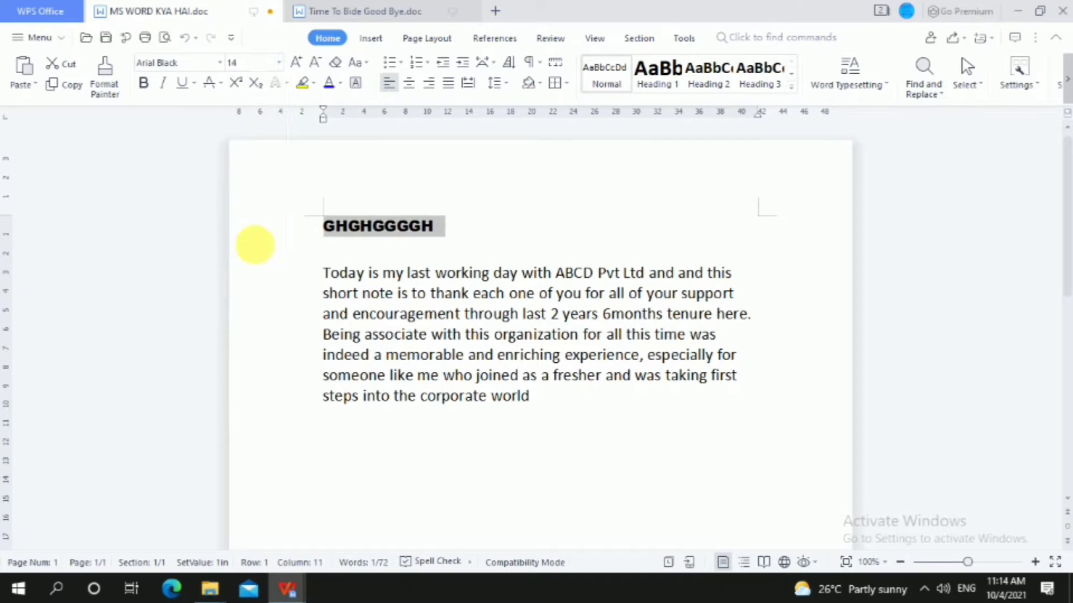
- Select the whole paragraph below the "GHGHGGGGH" line and set its font size to 14
click(324, 256)
drag(329, 264, 339, 272)
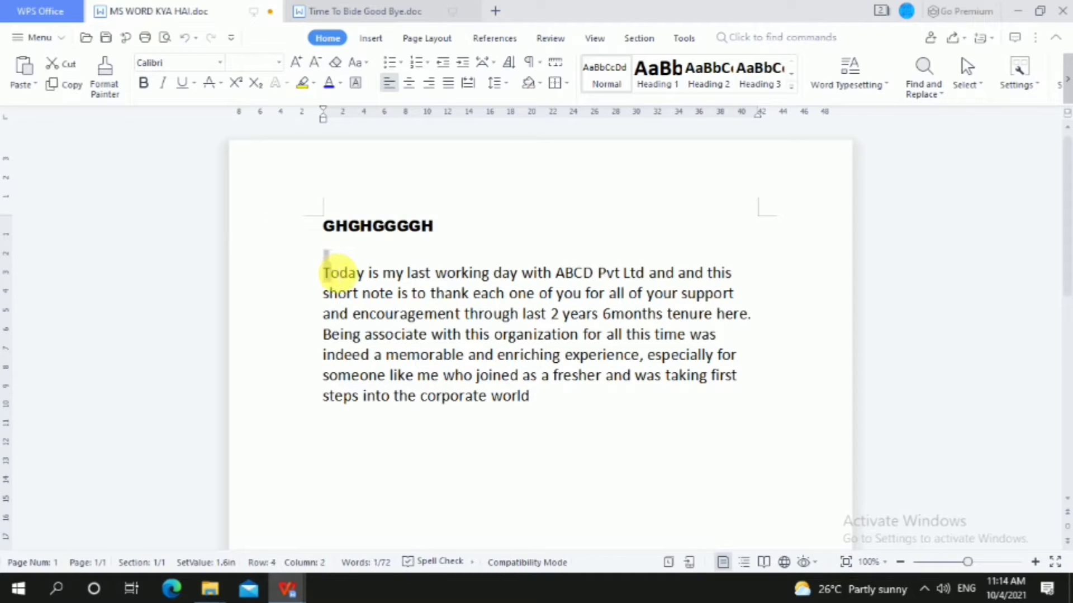
click(462, 240)
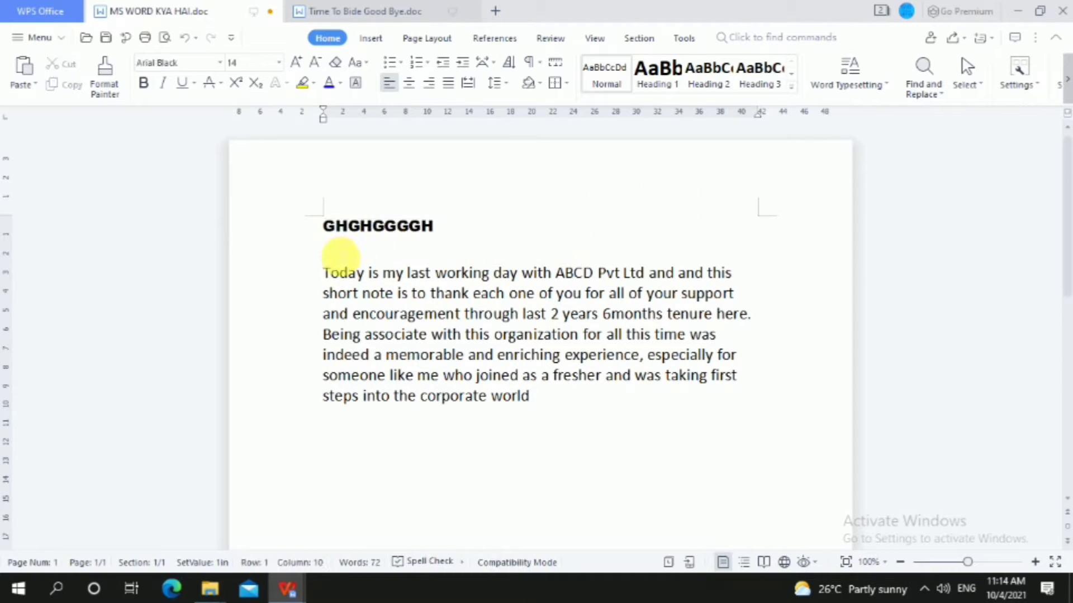
drag(325, 273, 588, 409)
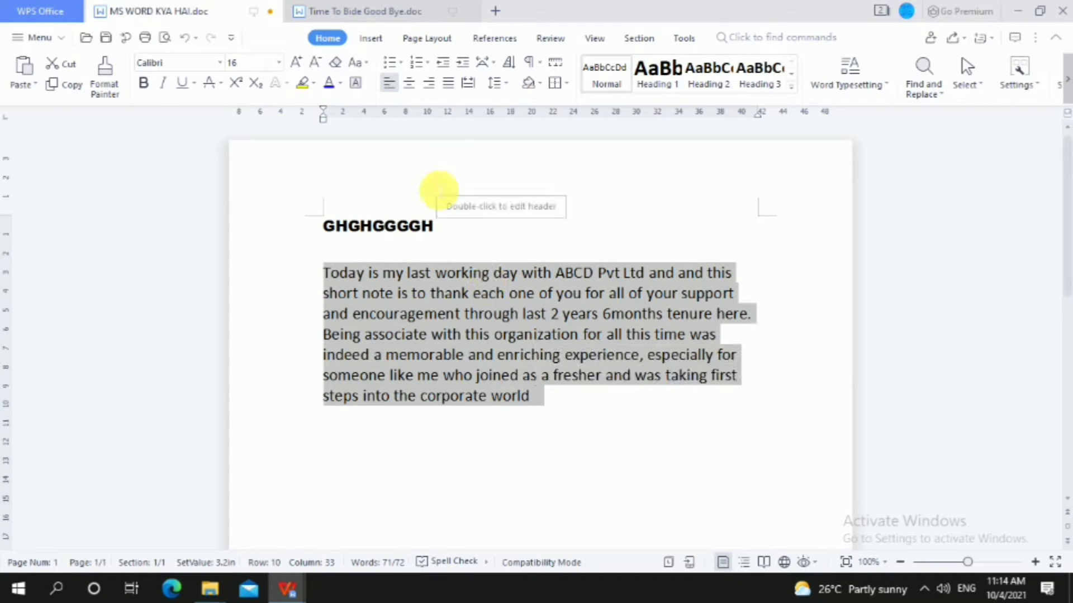
click(278, 63)
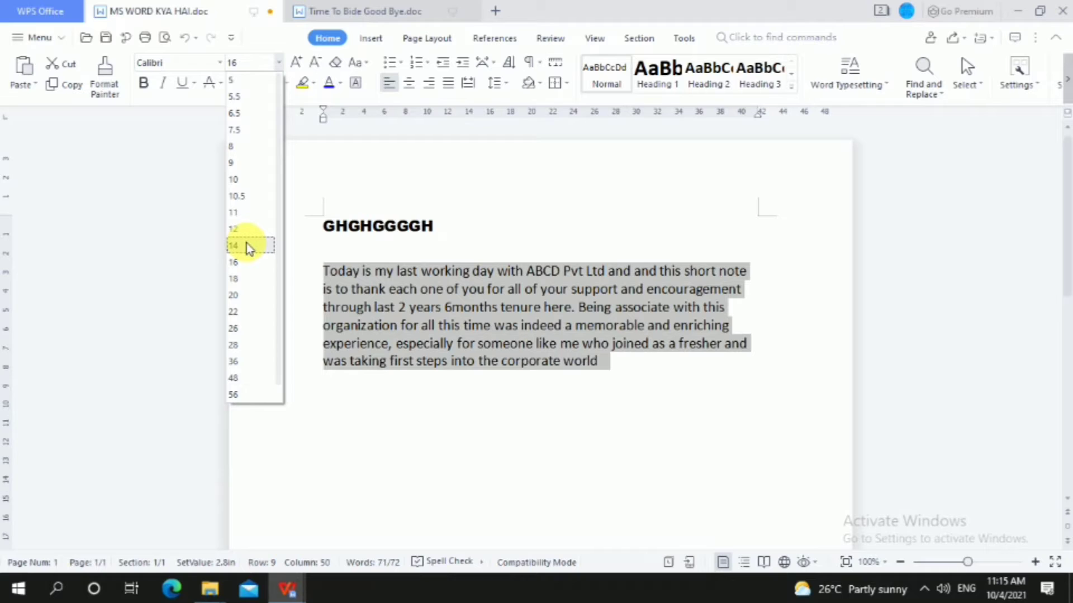
click(247, 245)
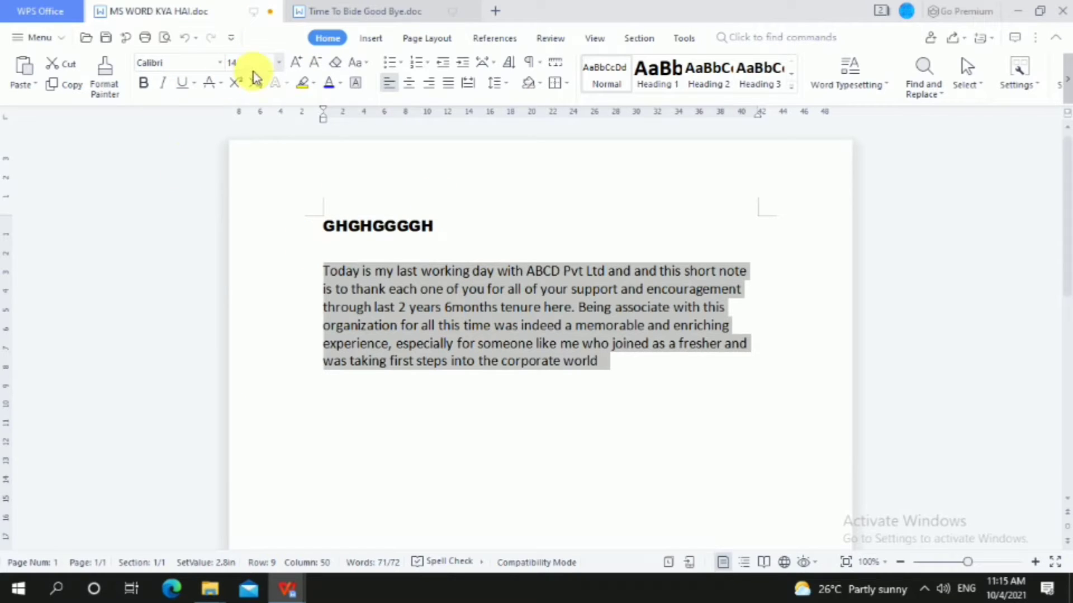
- Enlarge the selected paragraph's text in increments up to font size 24
click(296, 63)
click(296, 63)
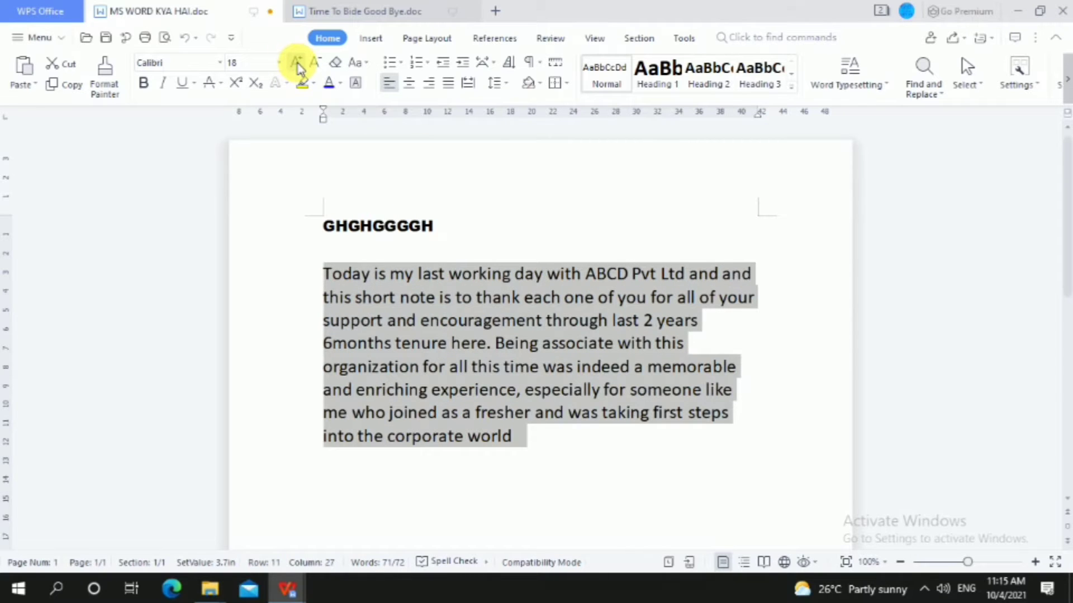
click(297, 62)
click(298, 65)
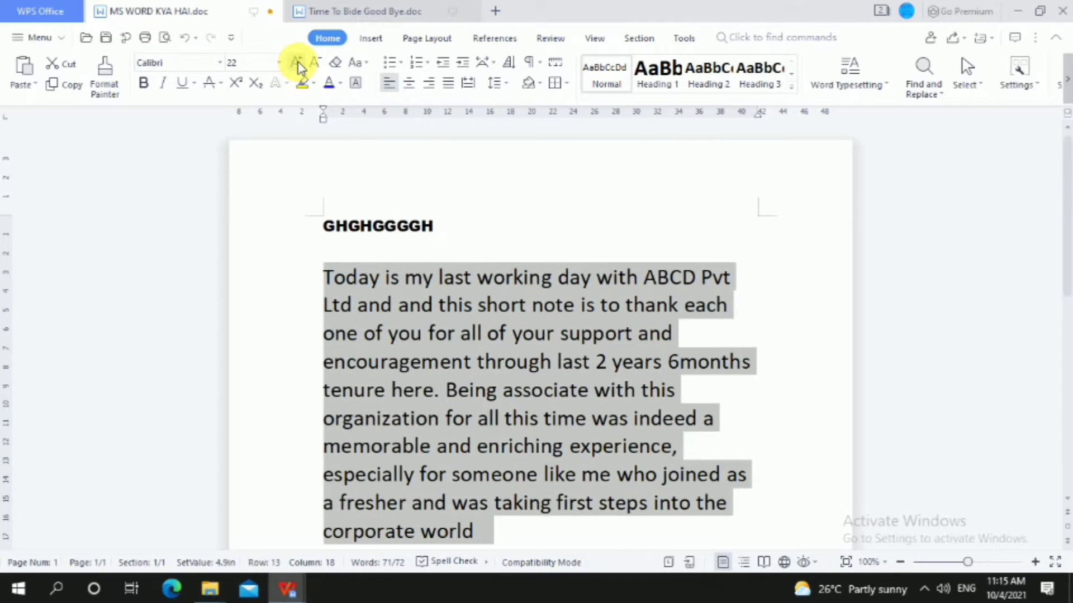
click(298, 65)
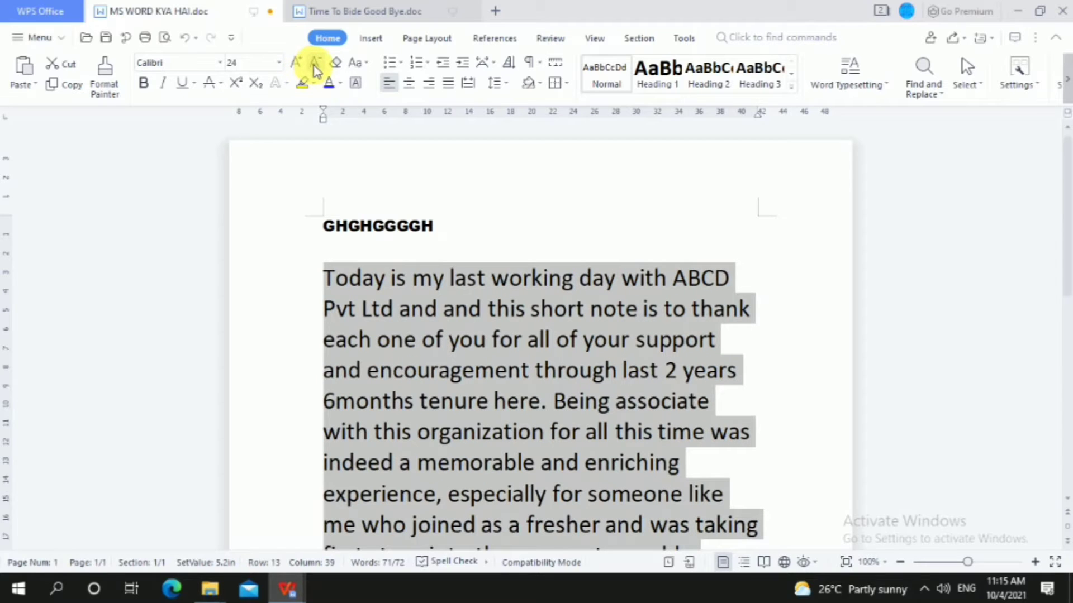
- Shrink and regrow the selected paragraph's text in increments, ending at font size 18
click(315, 66)
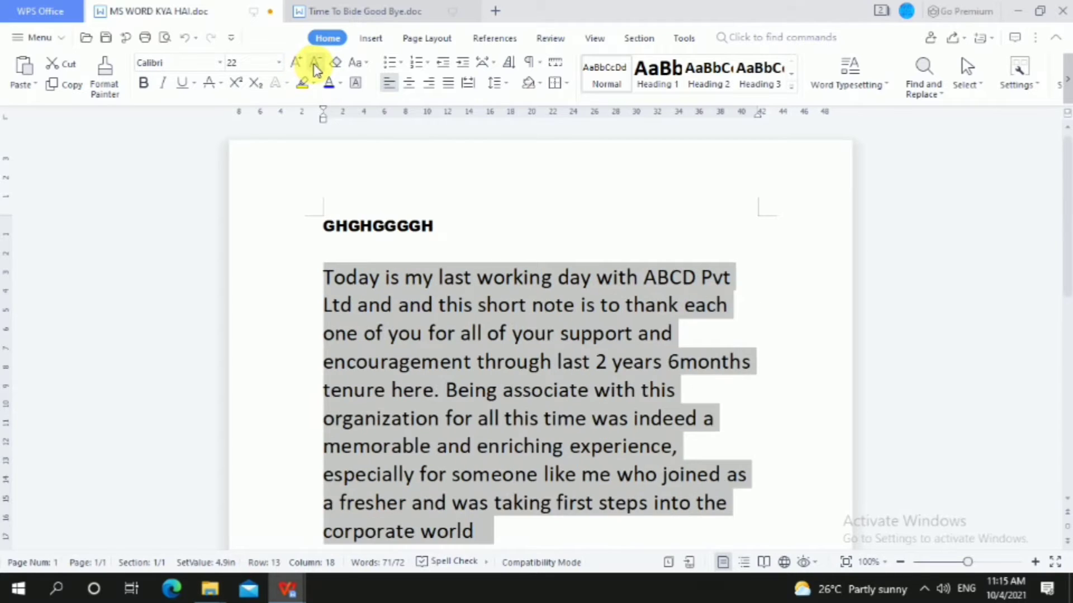
click(314, 66)
click(313, 67)
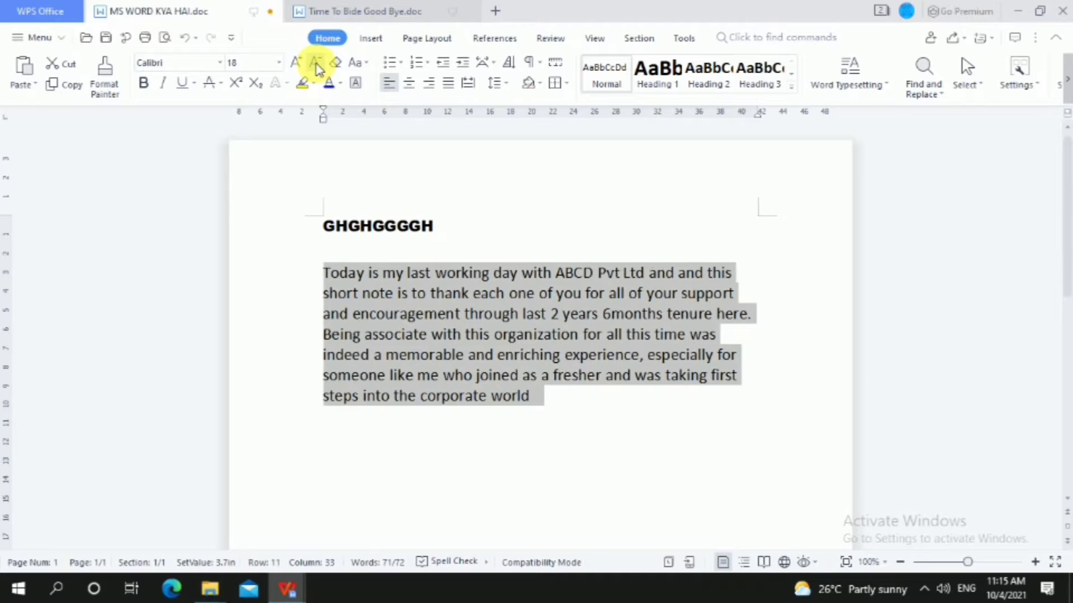
click(295, 64)
click(296, 65)
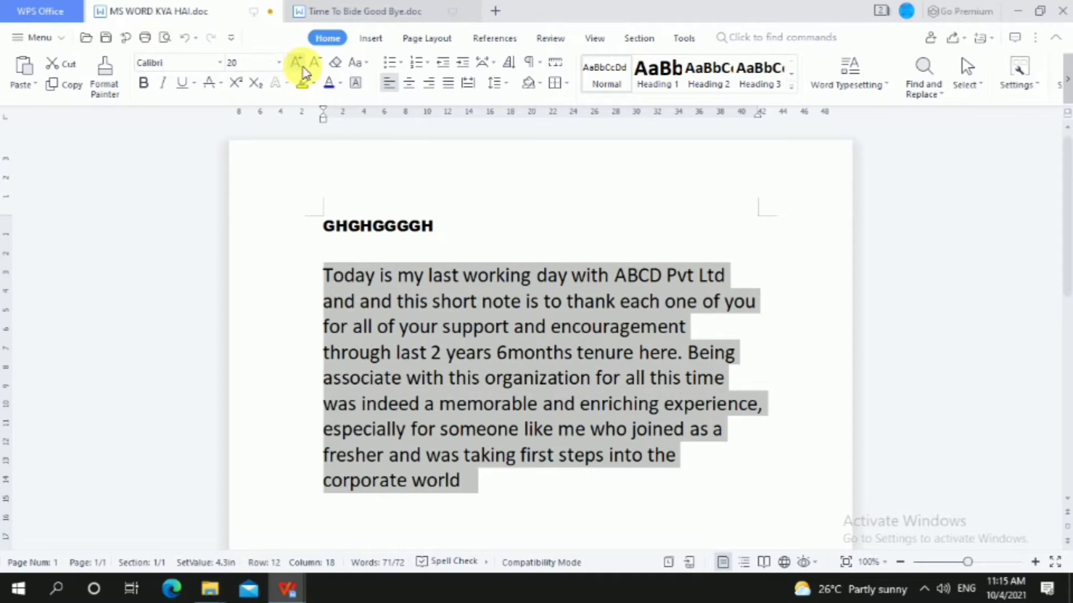
click(314, 66)
click(314, 67)
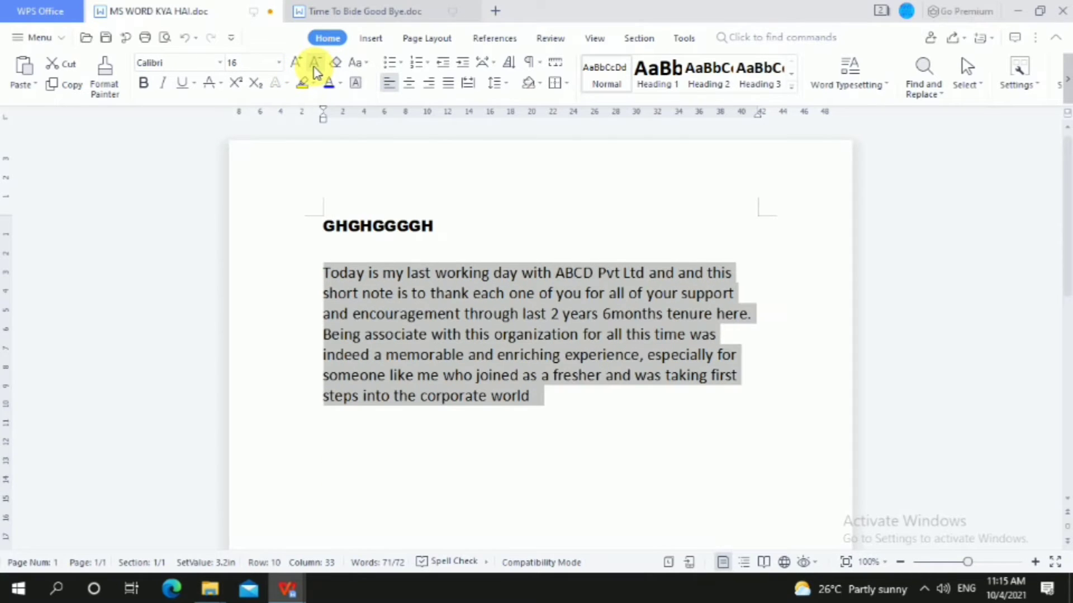
click(291, 62)
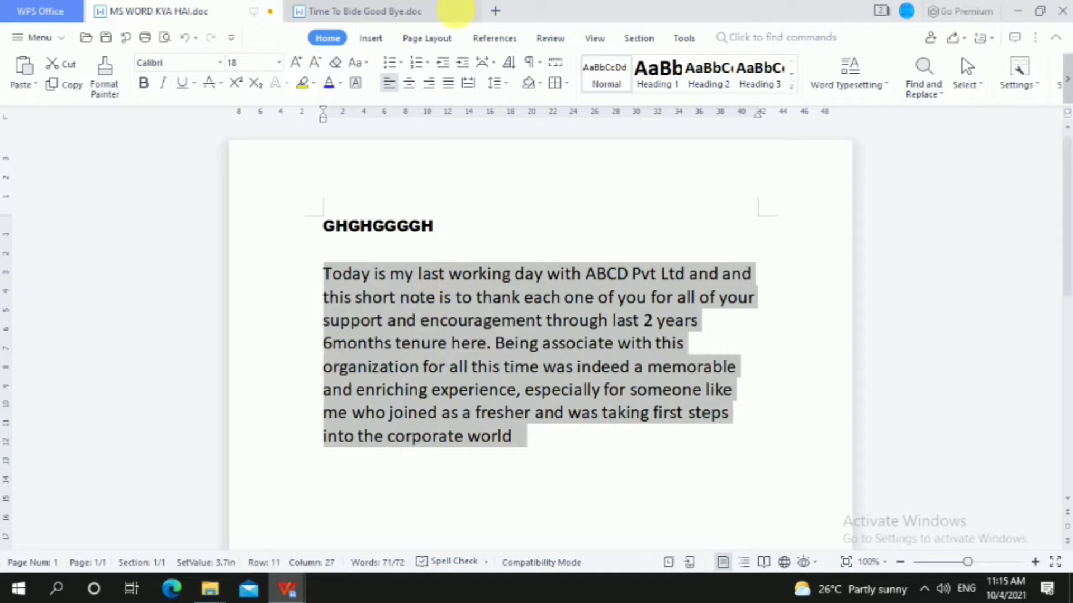
- Try centered, left and justified alignment on the selected paragraph, ending with it centered
click(409, 84)
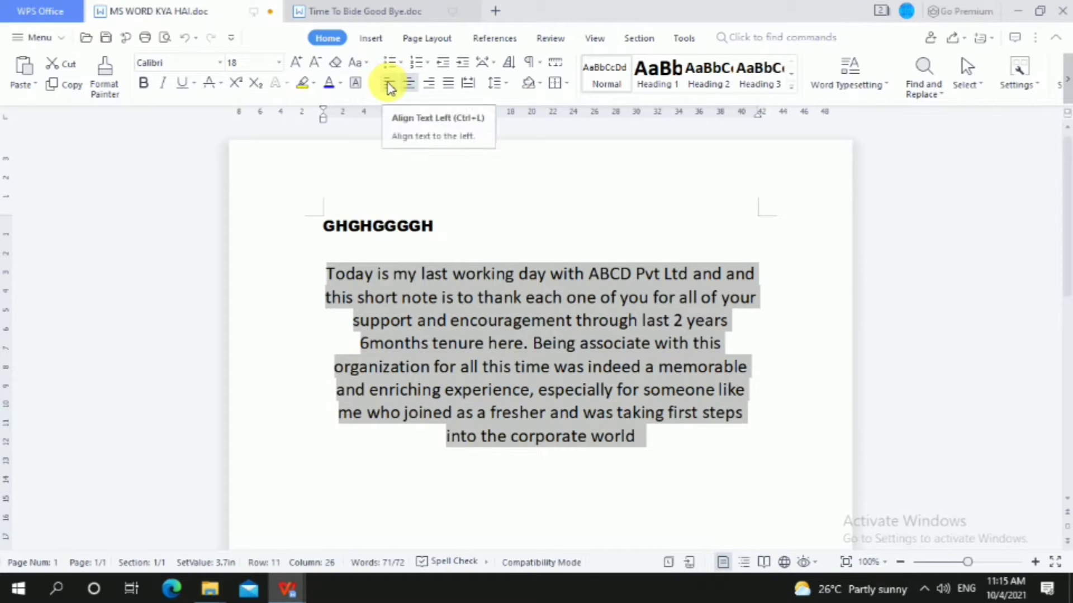
click(390, 84)
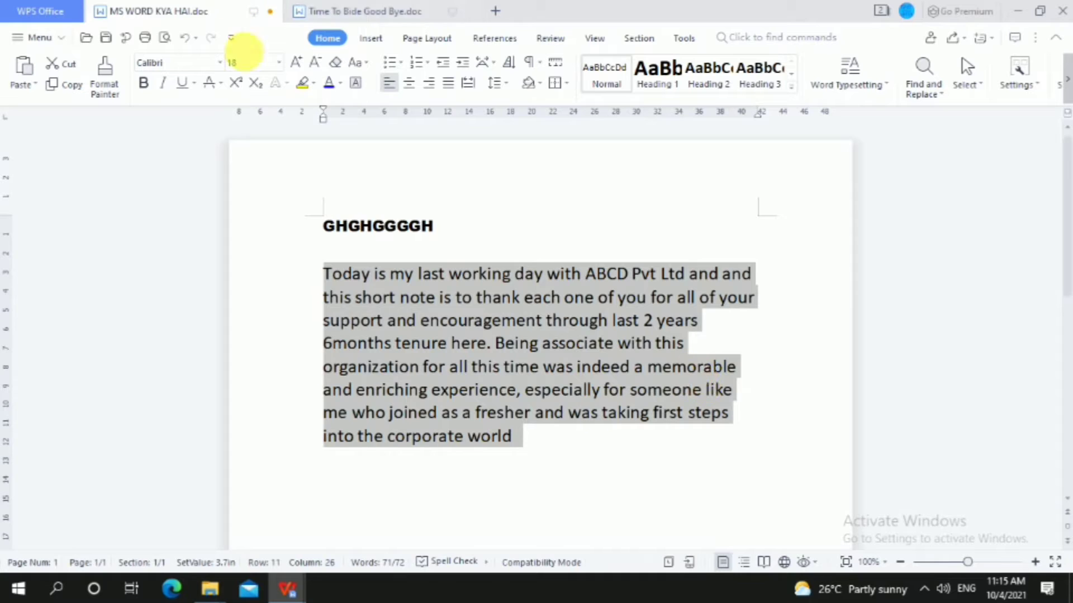
key(ctrl+j)
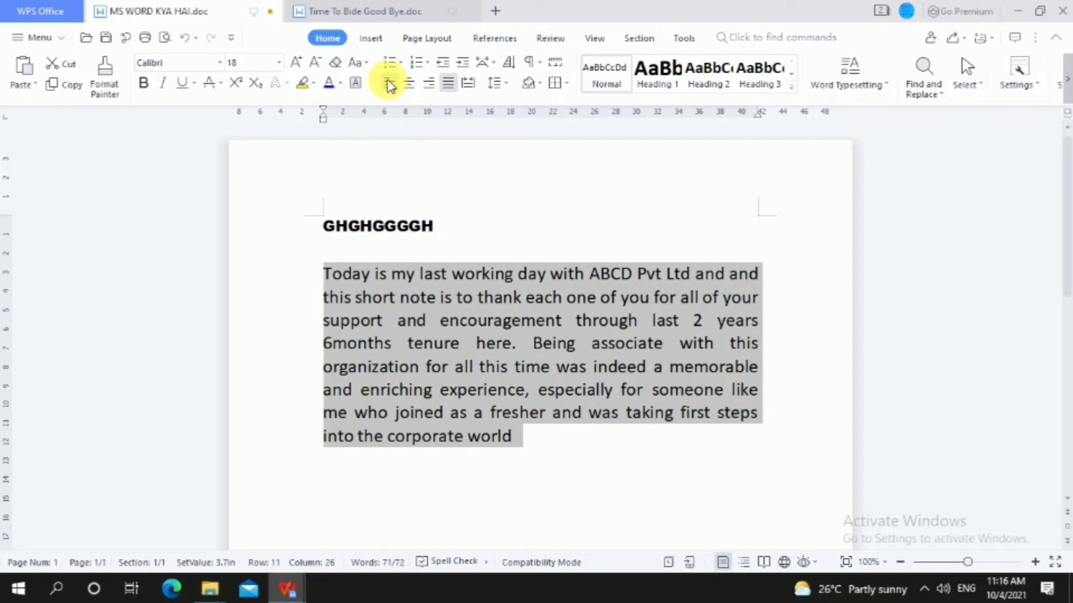
click(390, 85)
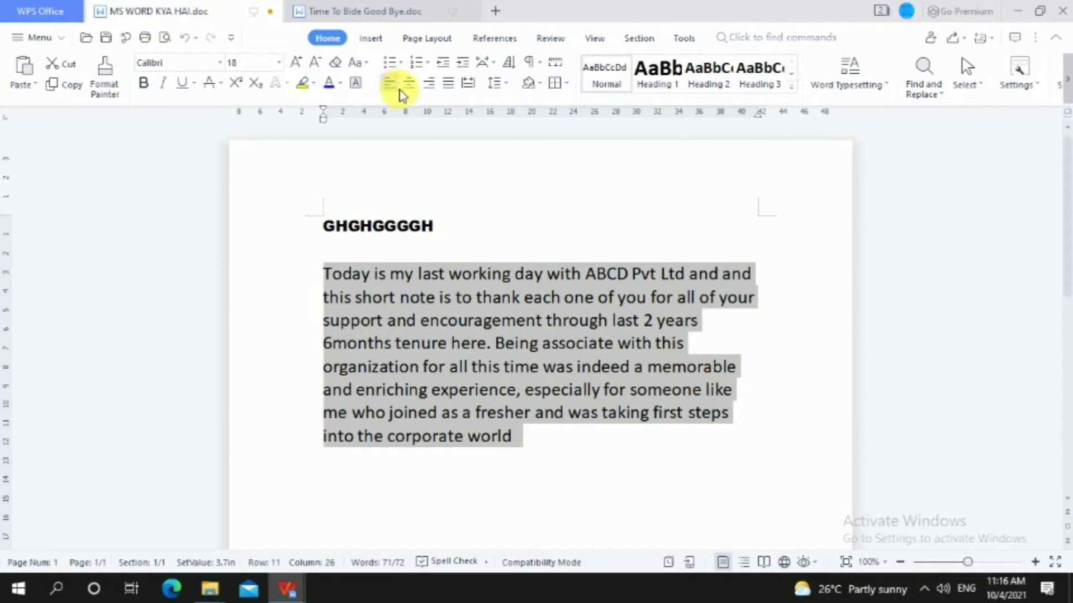
click(410, 87)
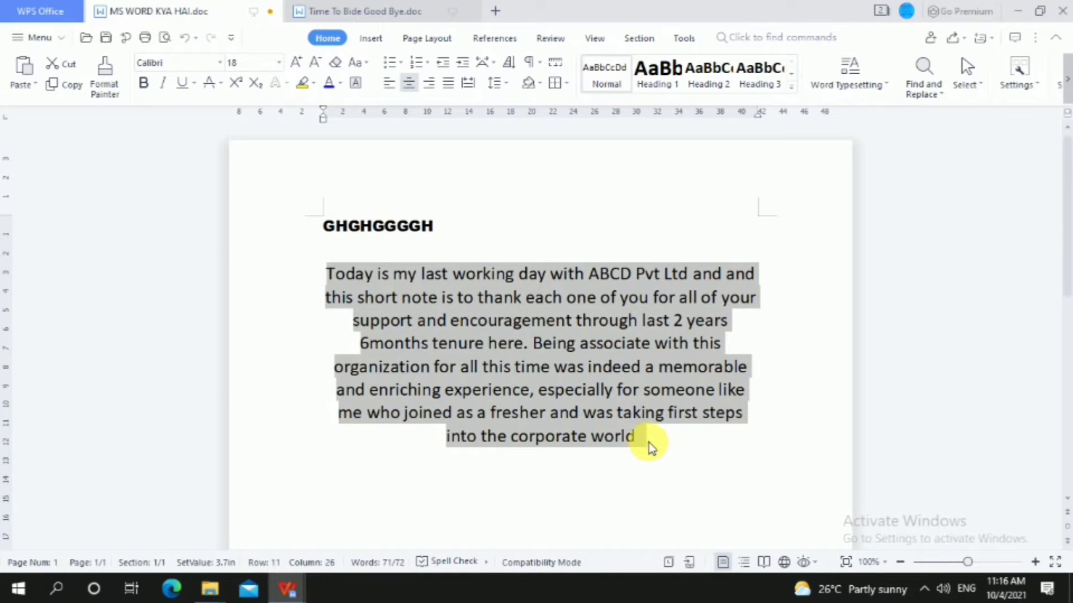
- Add three sample lines below the paragraph: "JHGJHGGHJ", "JHHJGHJ" and "KJHKJJK"
click(669, 447)
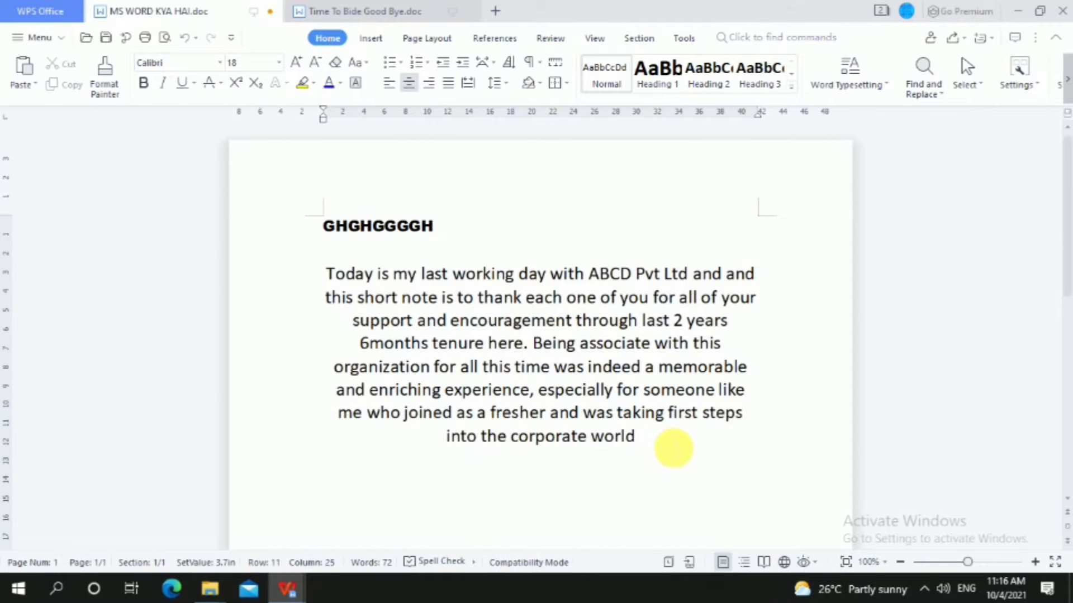
key(Return)
text(JHGJHGGHJ)
key(Return)
text(JH)
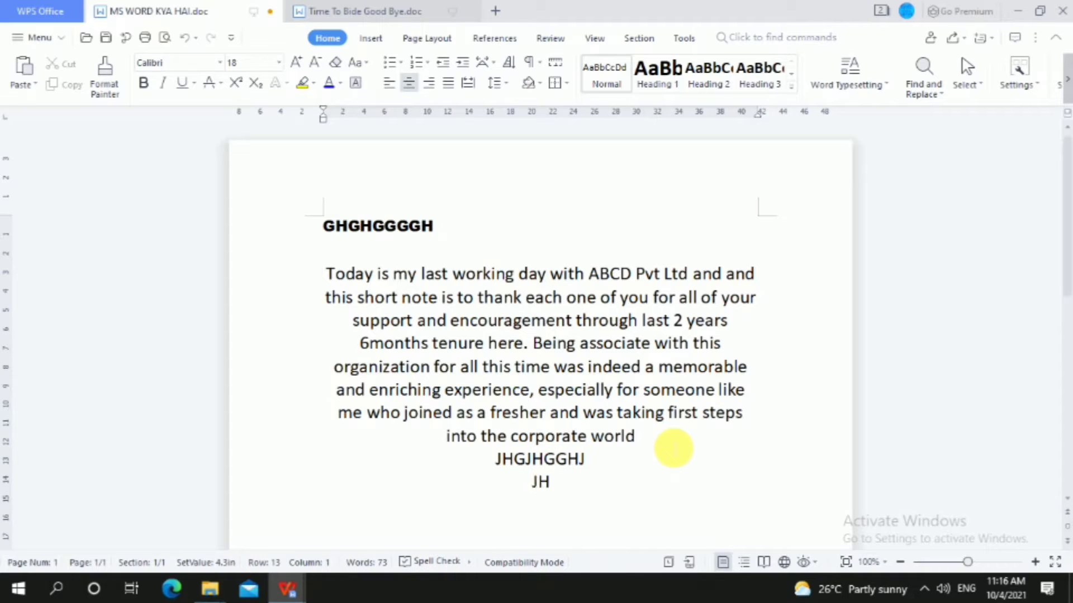
text(HJGHJ K)
text(JHKJJK)
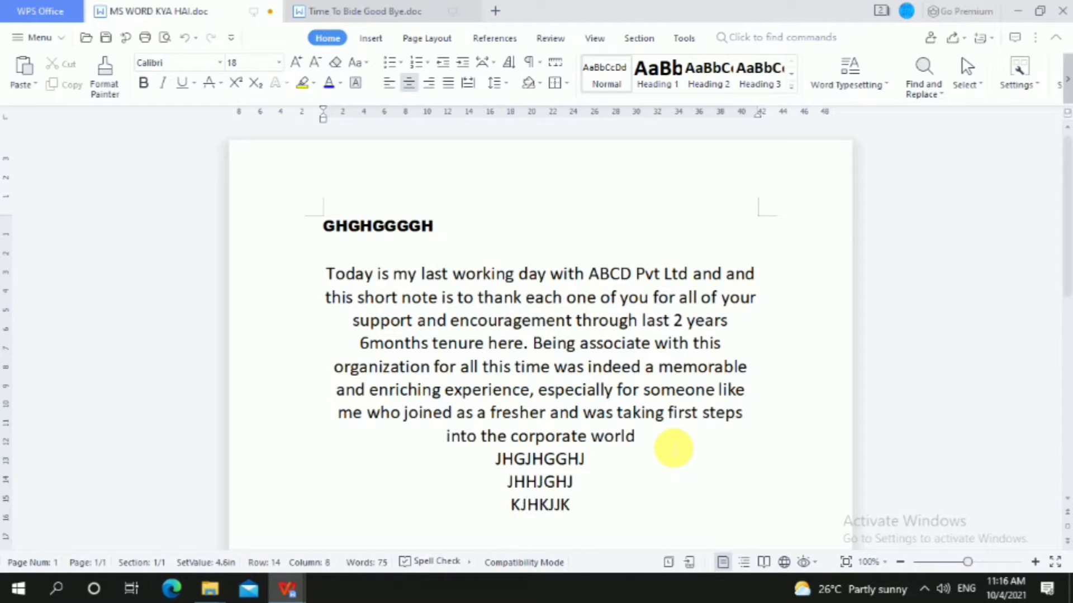
- Select the three sample lines below the paragraph, align them left and then right
drag(505, 478, 634, 527)
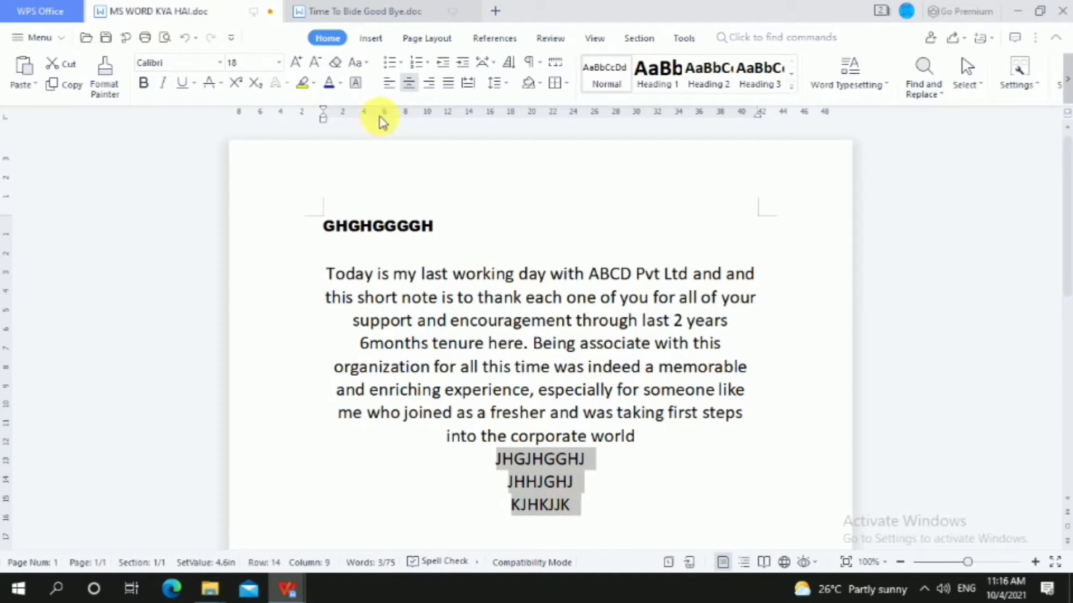
click(385, 85)
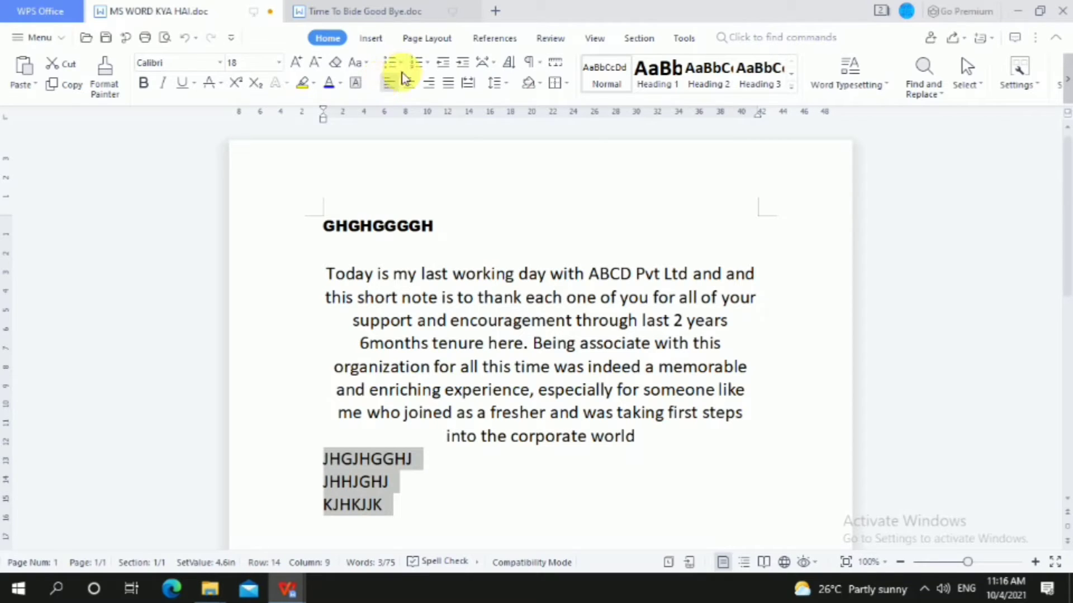
click(428, 84)
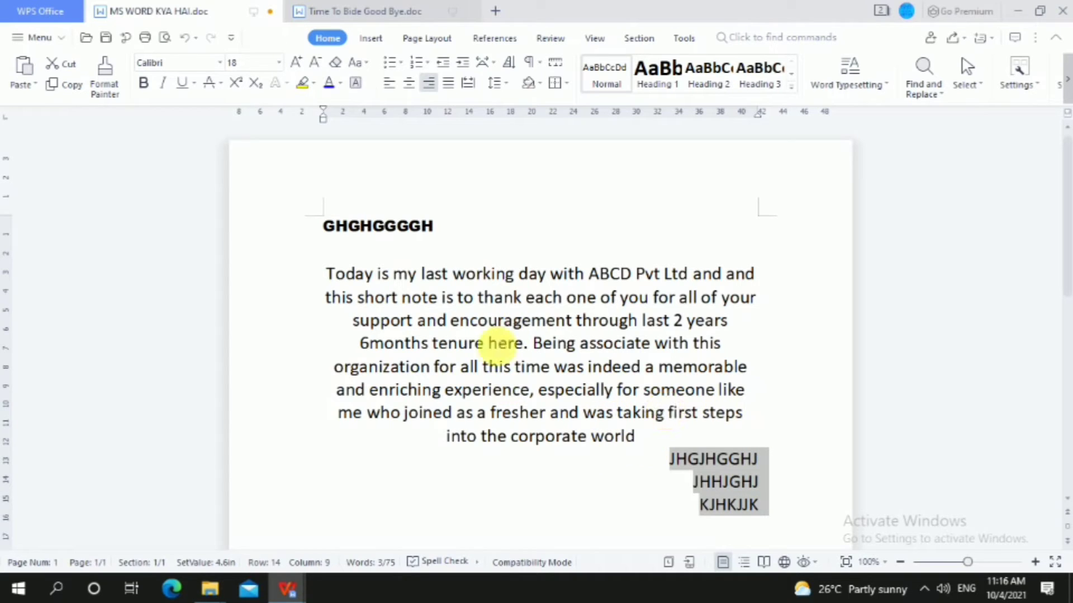
- Left-align the paragraph together with the three sample lines, and select the sample lines to show the result
click(614, 413)
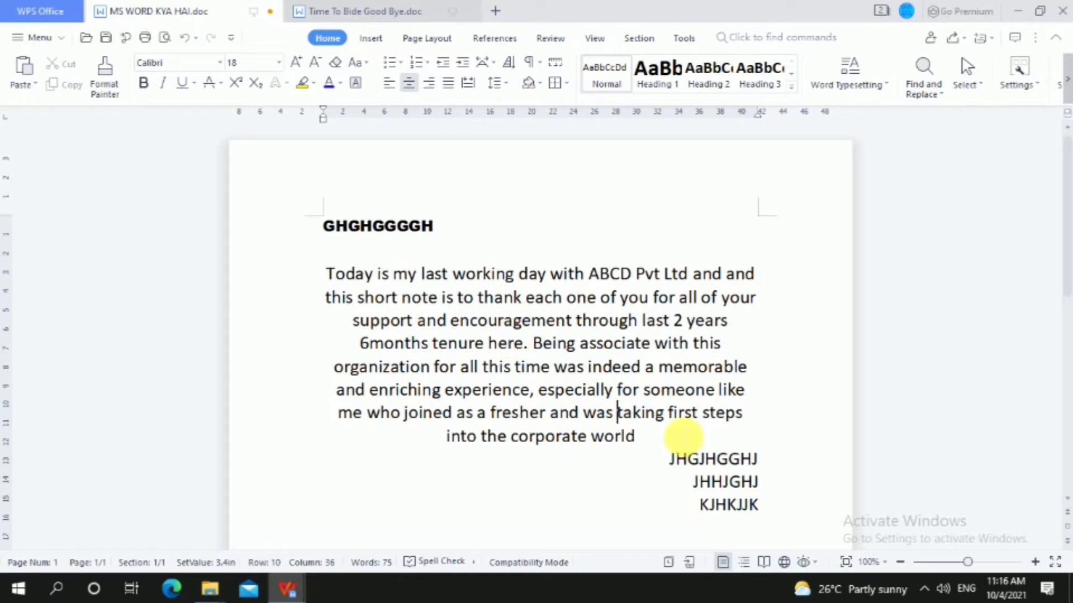
drag(681, 438, 760, 523)
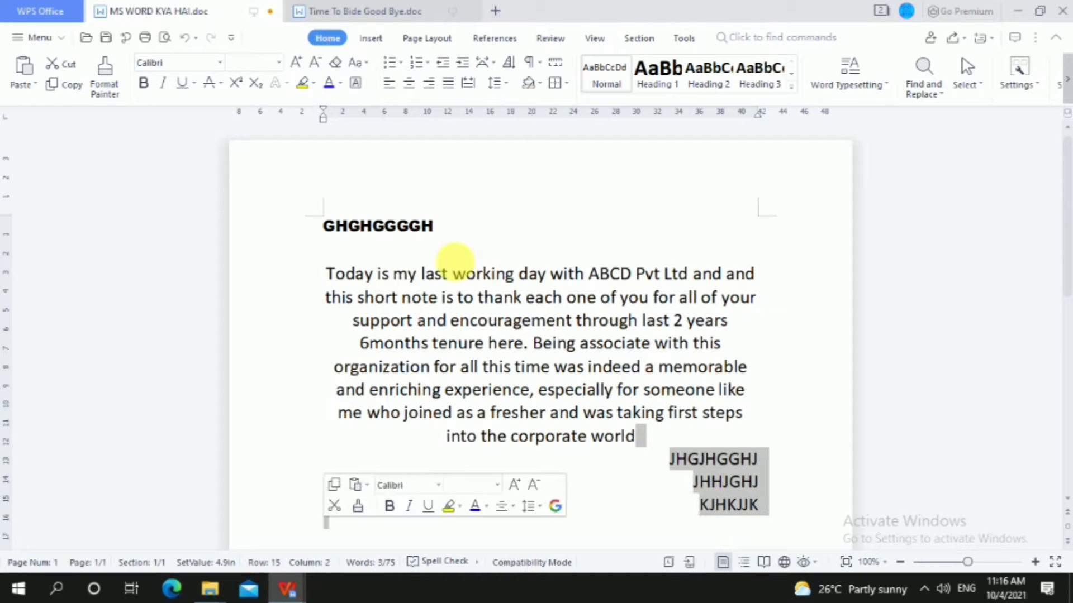
click(389, 83)
drag(333, 266, 763, 414)
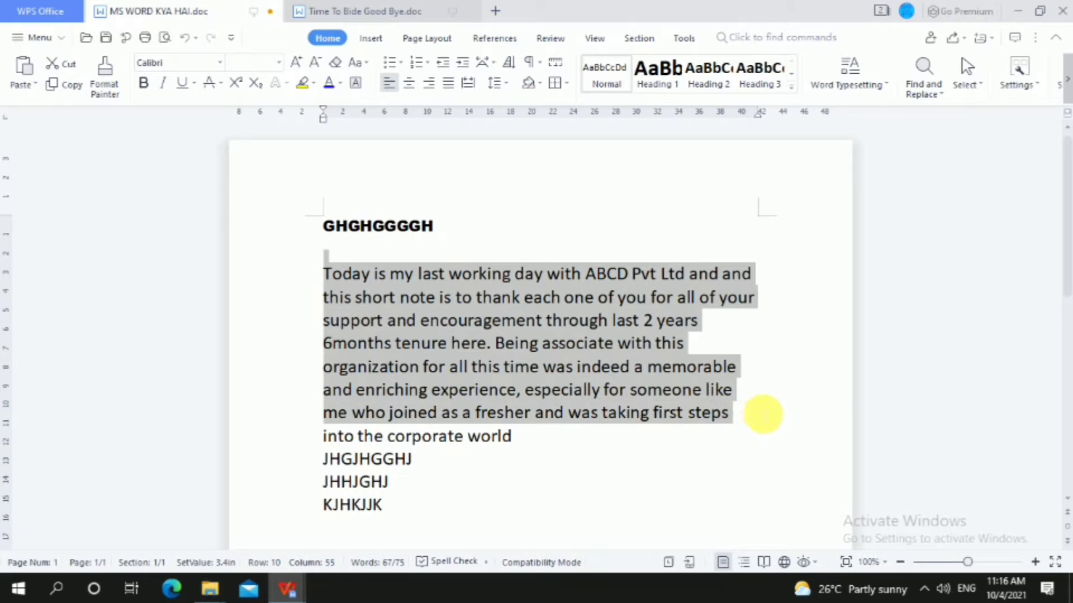
click(468, 509)
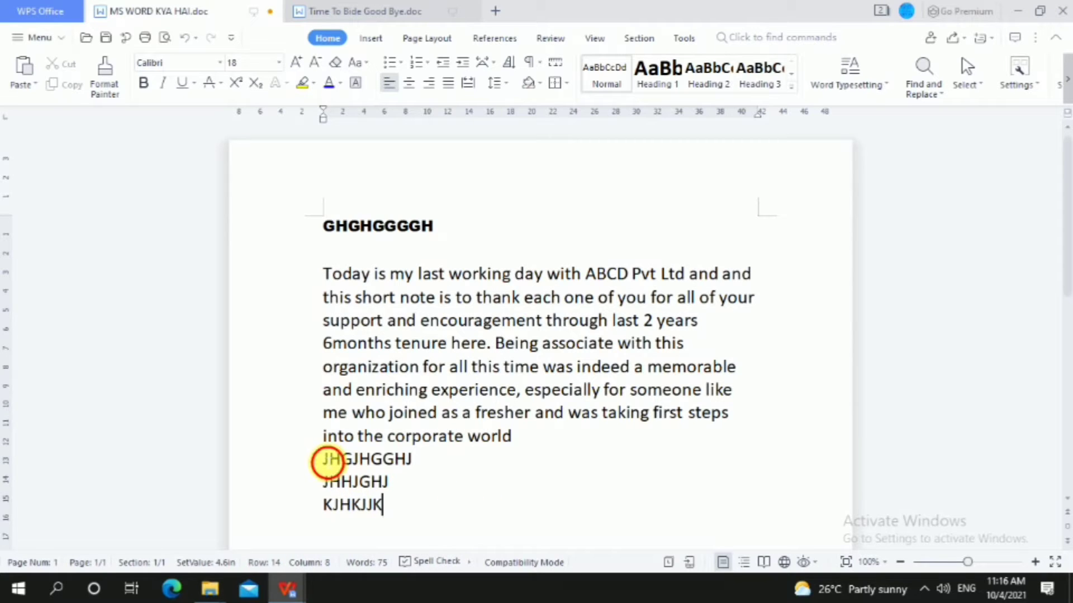
drag(328, 463, 431, 510)
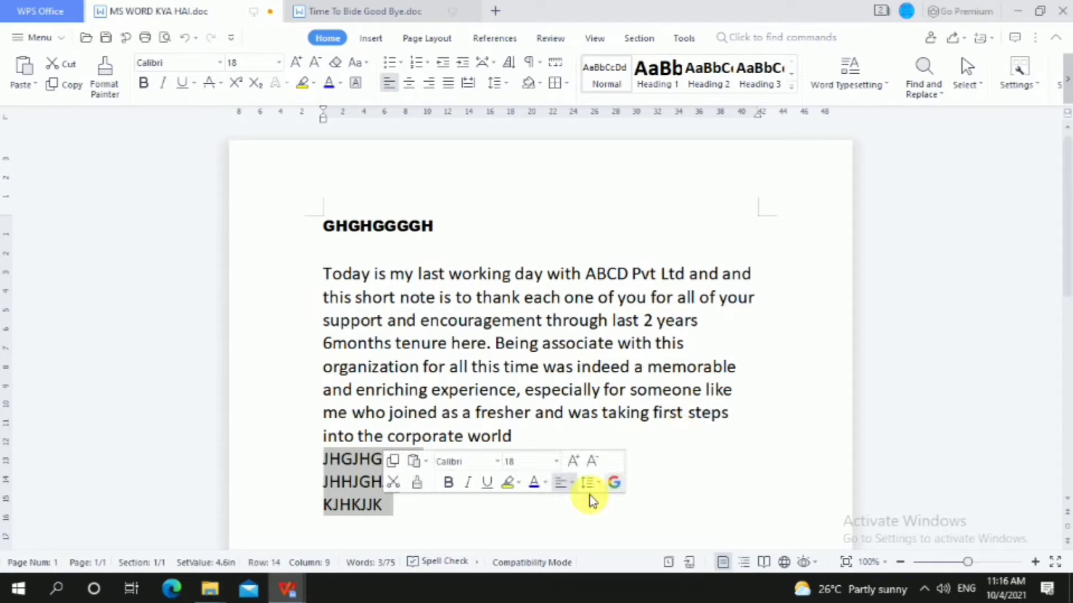
- Justify the paragraph that starts with "Today is my last working day" and reselect it to show its even edges
click(445, 367)
drag(324, 274, 719, 445)
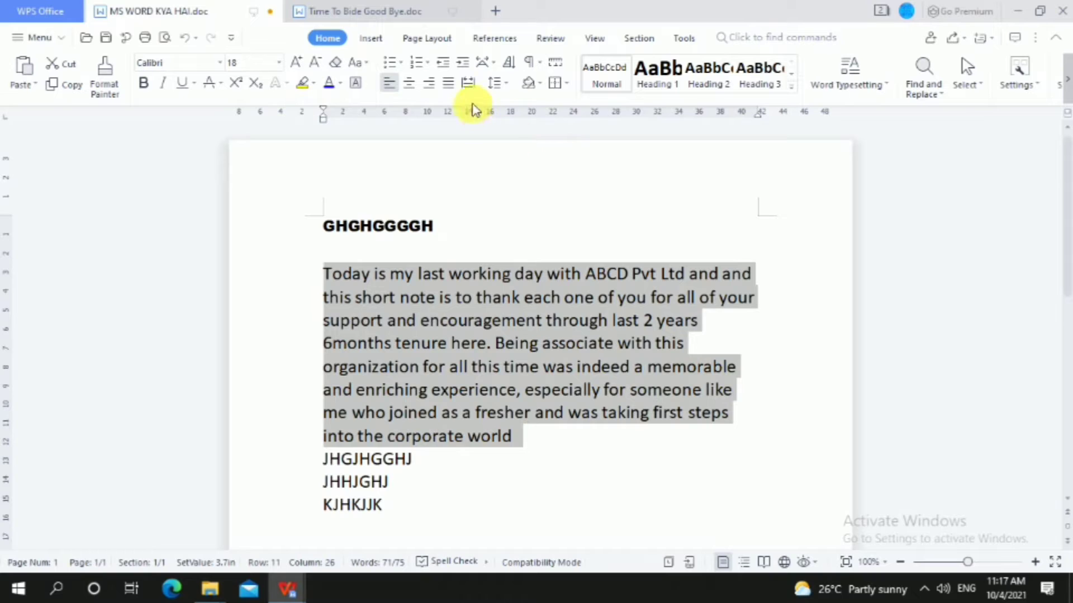
click(448, 84)
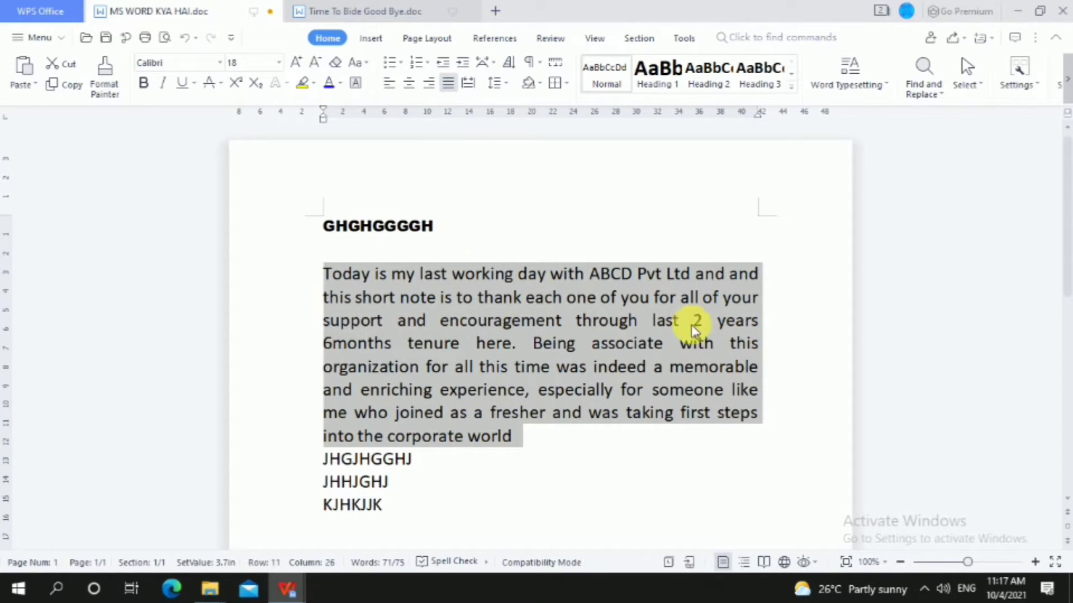
click(757, 366)
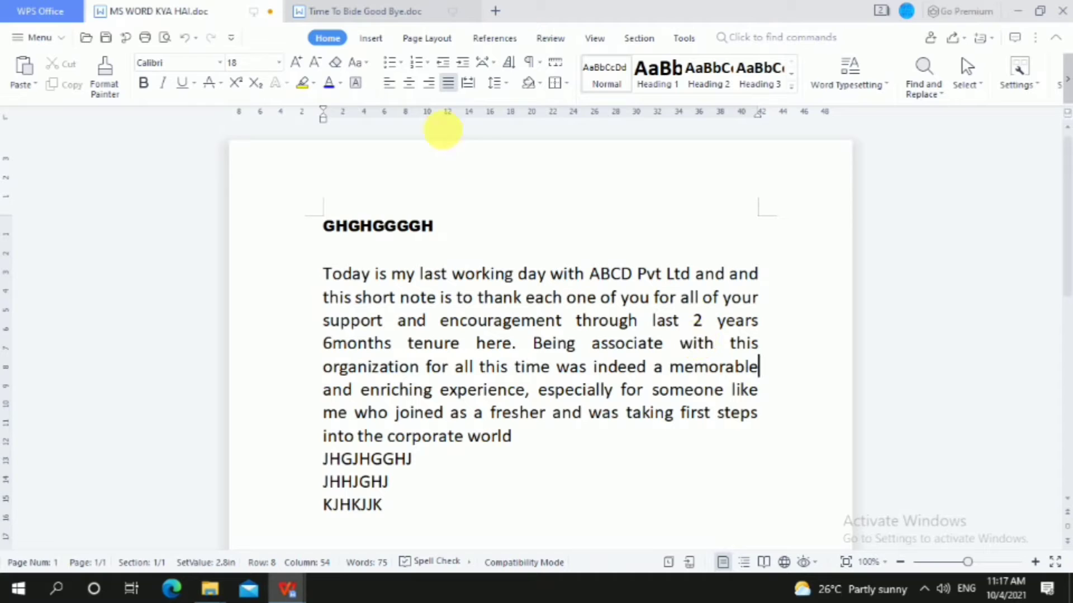
drag(326, 274, 538, 479)
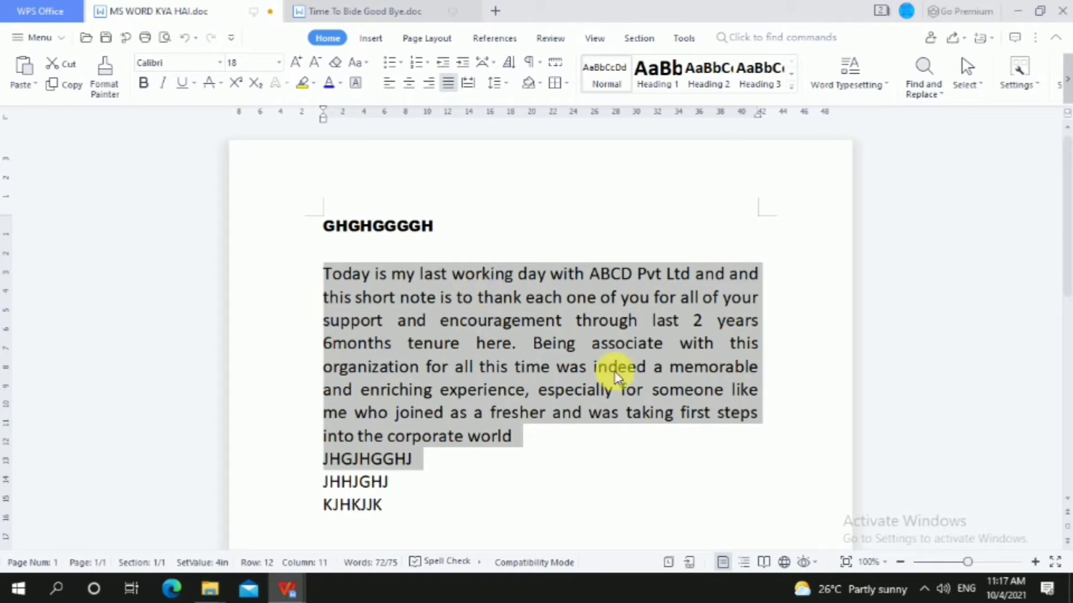
- Split the justified paragraph after "Being associate with this" and leave an empty line before "organization"
click(735, 345)
click(773, 342)
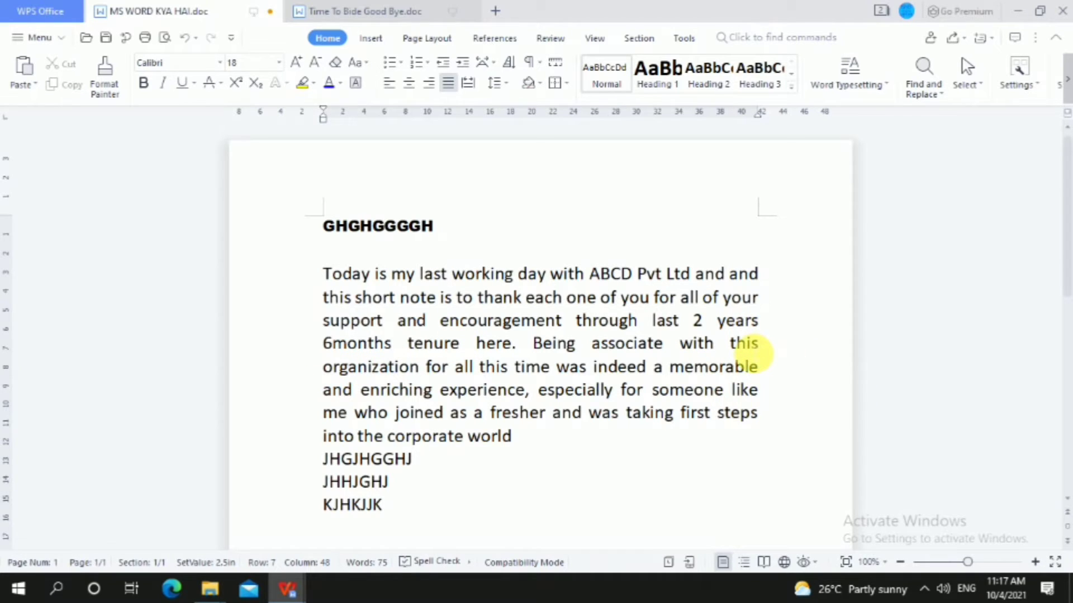
key(Return)
key(Return)
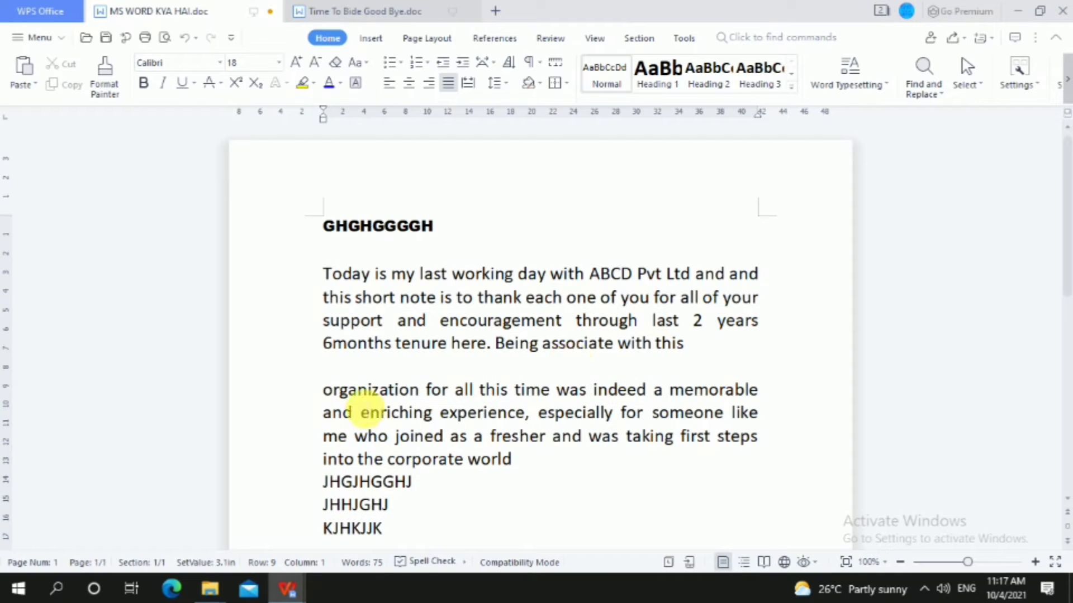
- Indent the first line of the paragraph starting with "organization" and highlight the text to point out the two paragraphs
key(Tab)
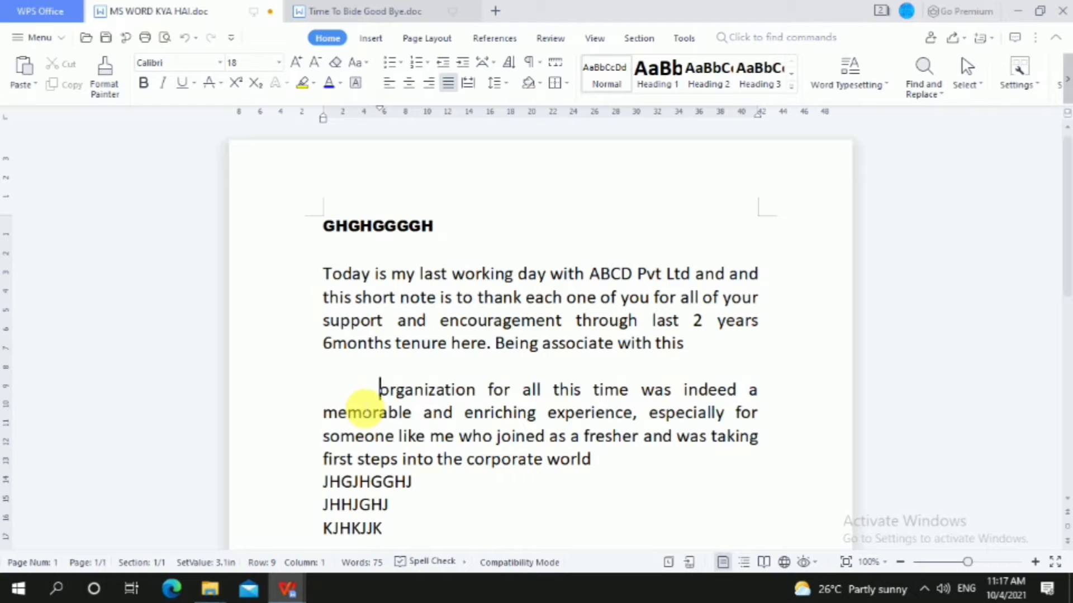
click(623, 366)
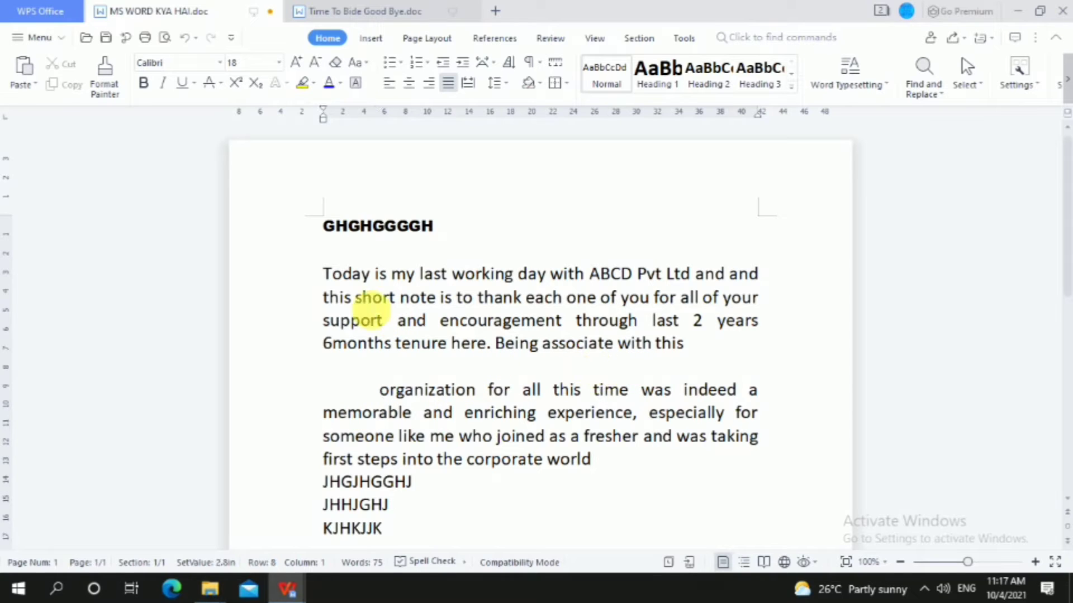
drag(330, 274, 492, 527)
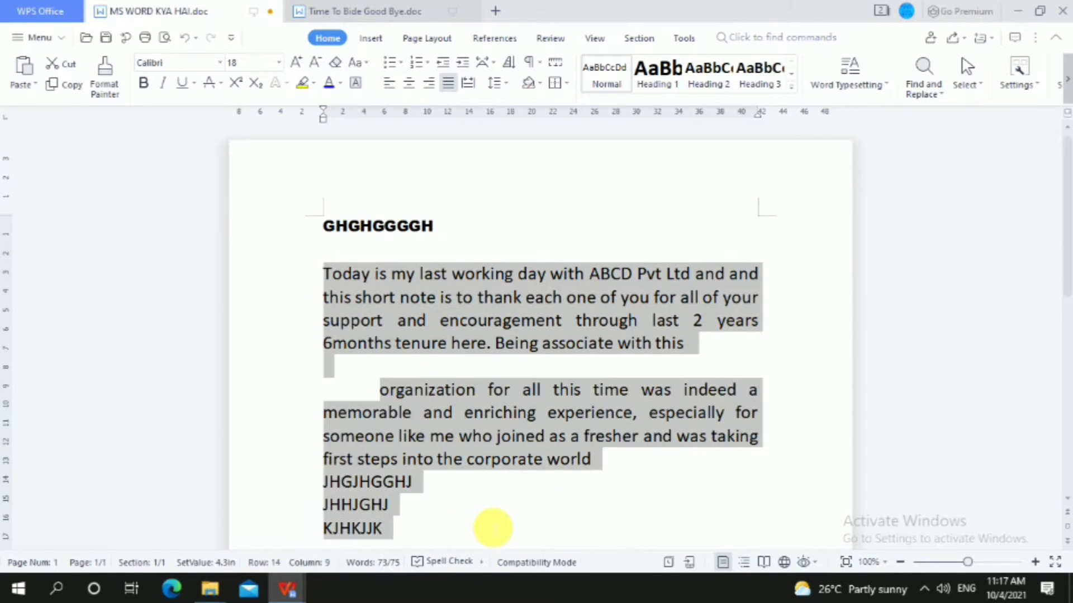
click(502, 308)
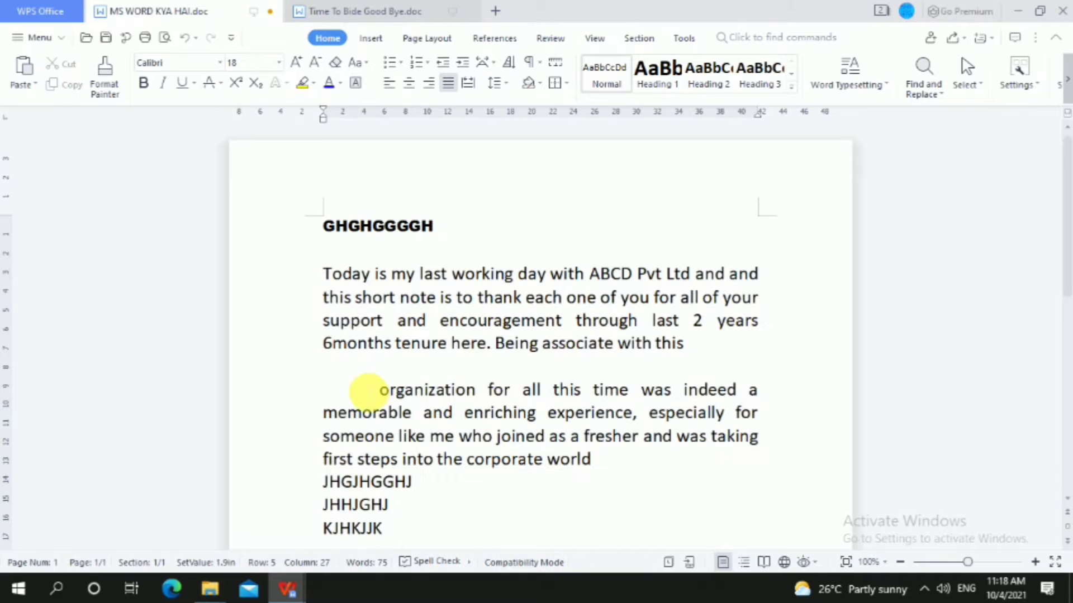
drag(380, 391, 498, 521)
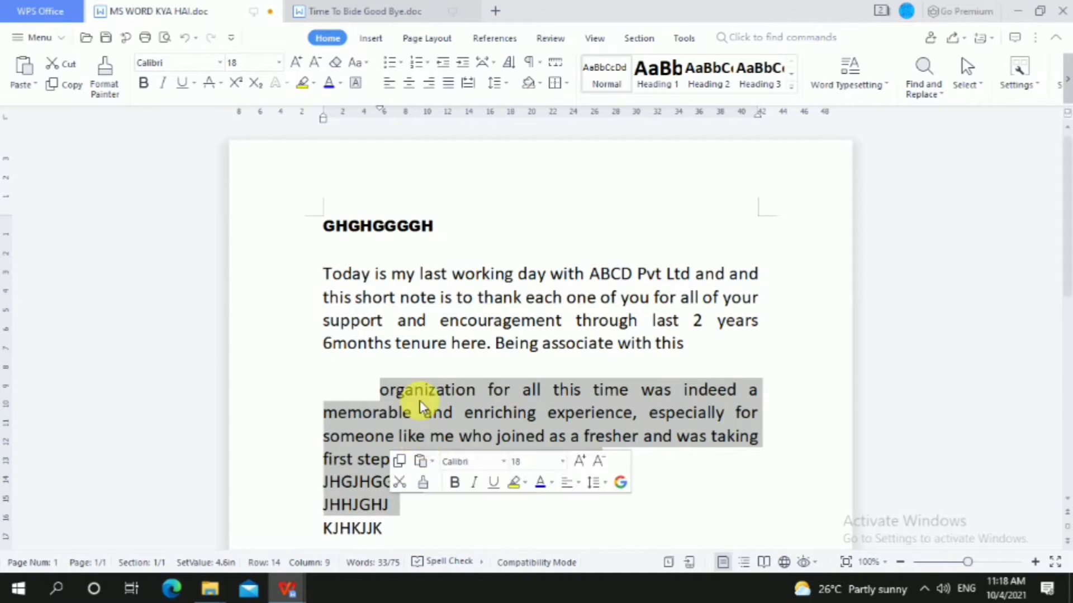
click(478, 320)
- Select both paragraphs with the sample lines, examine the paragraph spacing and line and page break settings, and close them without changes
drag(322, 272, 542, 512)
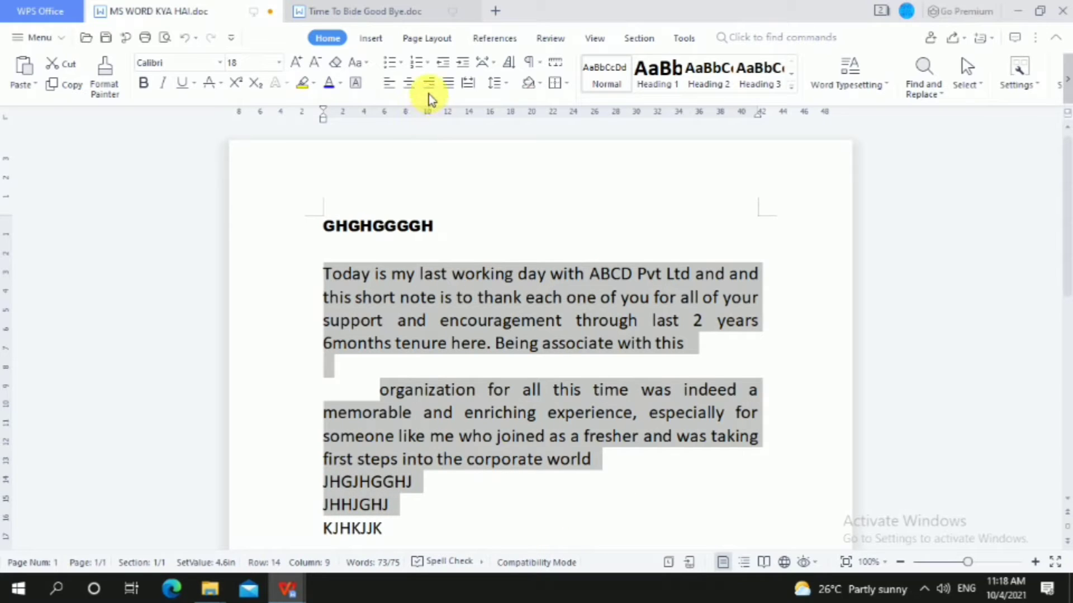
click(506, 85)
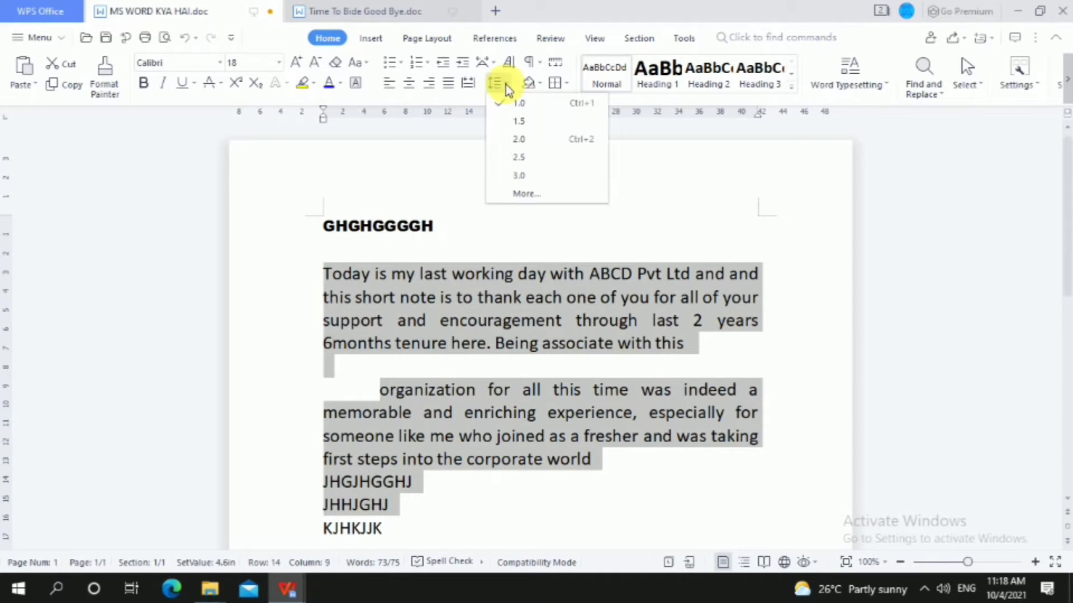
click(532, 193)
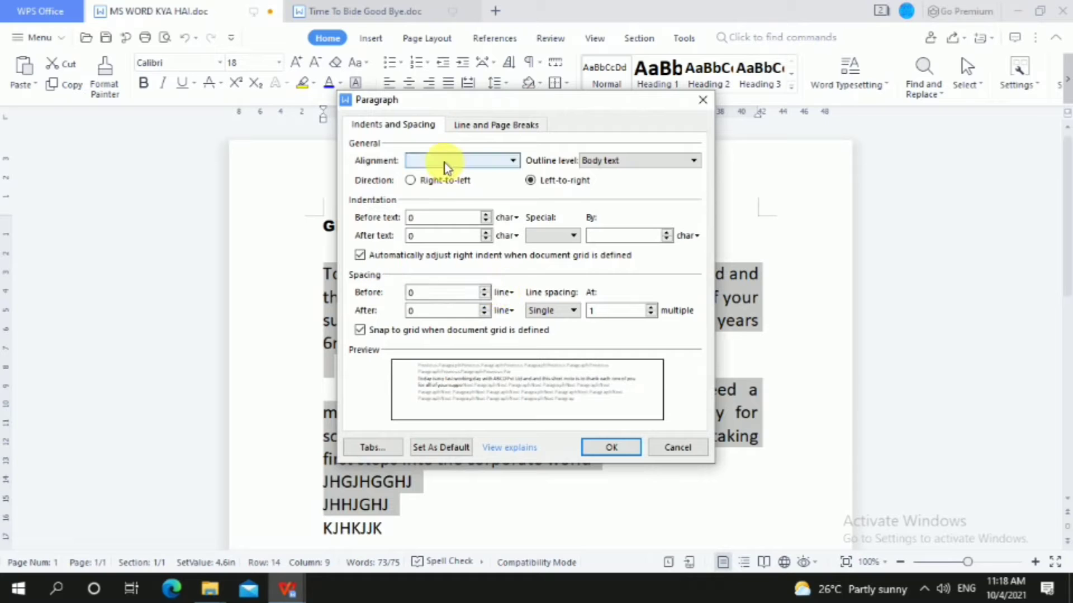
click(509, 124)
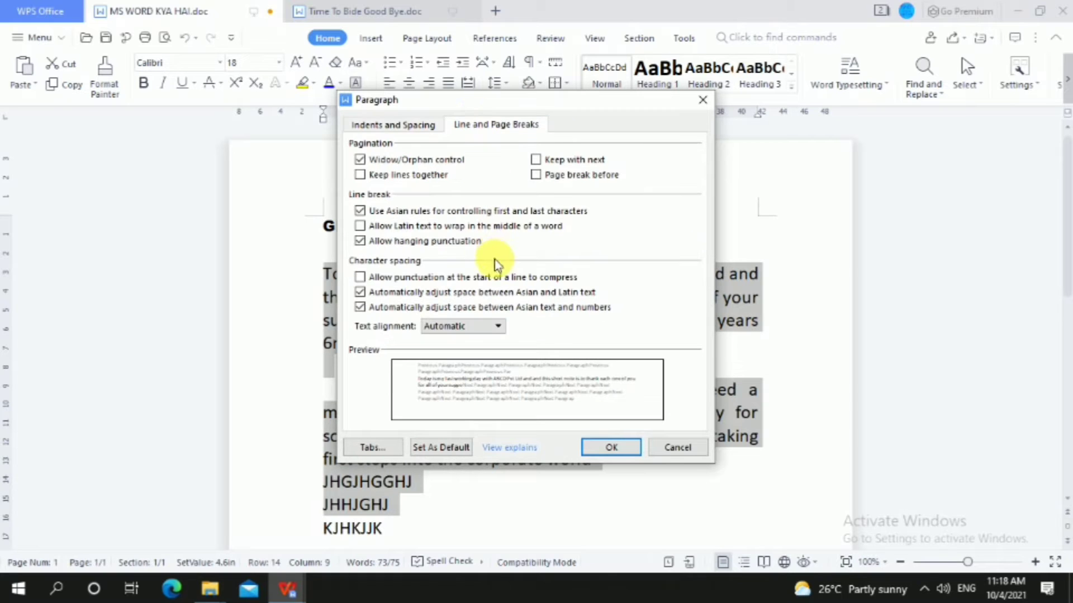
click(702, 100)
click(434, 389)
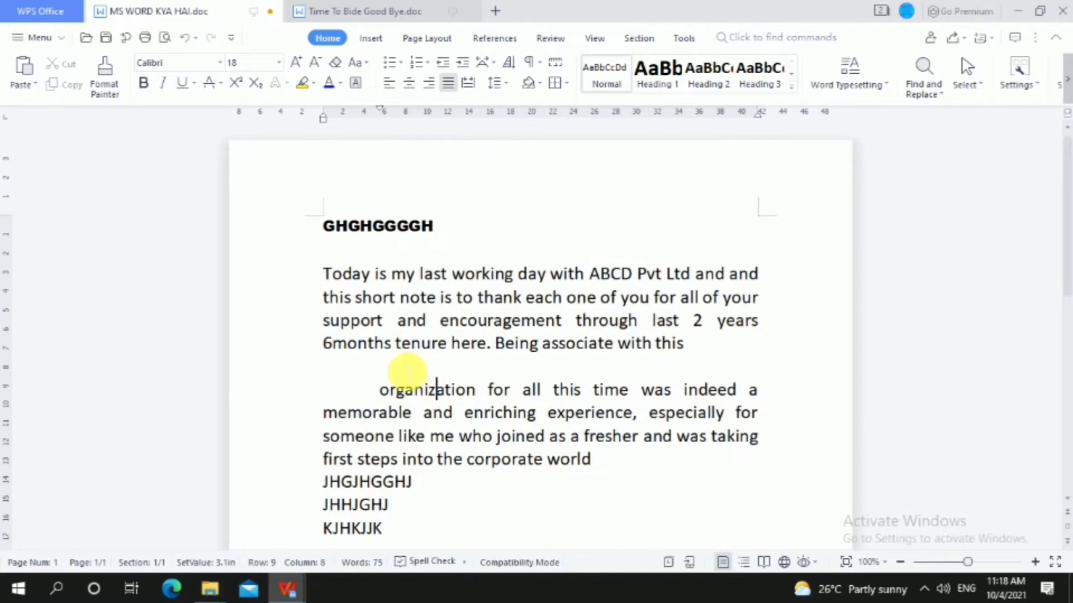
drag(334, 274, 469, 412)
click(471, 343)
click(469, 369)
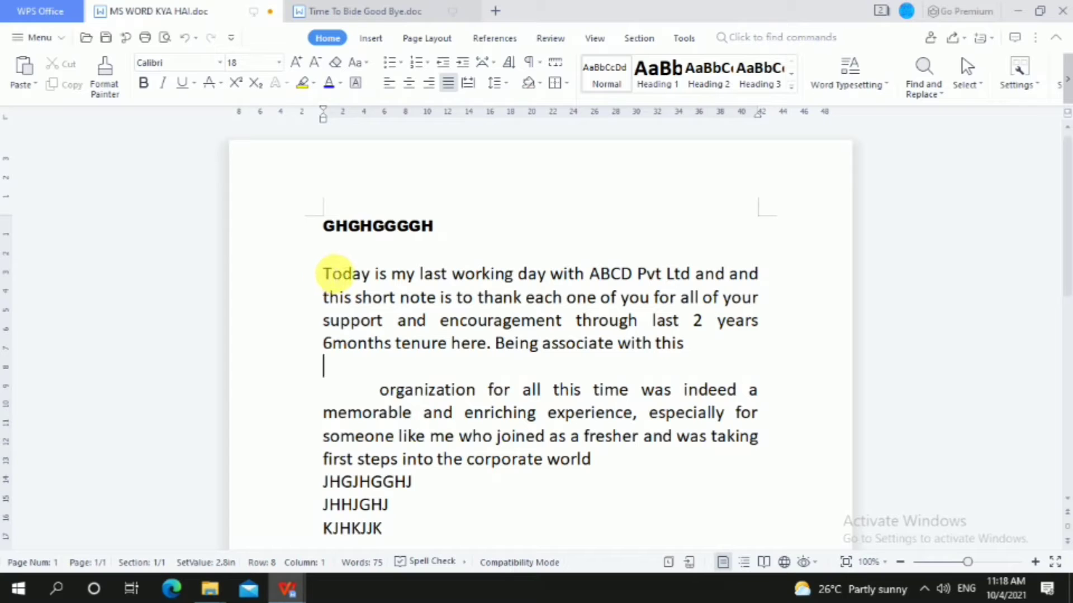
key(Return)
key(BackSpace)
- Select everything from "Today is my last working day" to the document's end, try 3.0 line spacing and restore 1.0
drag(328, 269, 528, 592)
scroll(472, 280, up, 8)
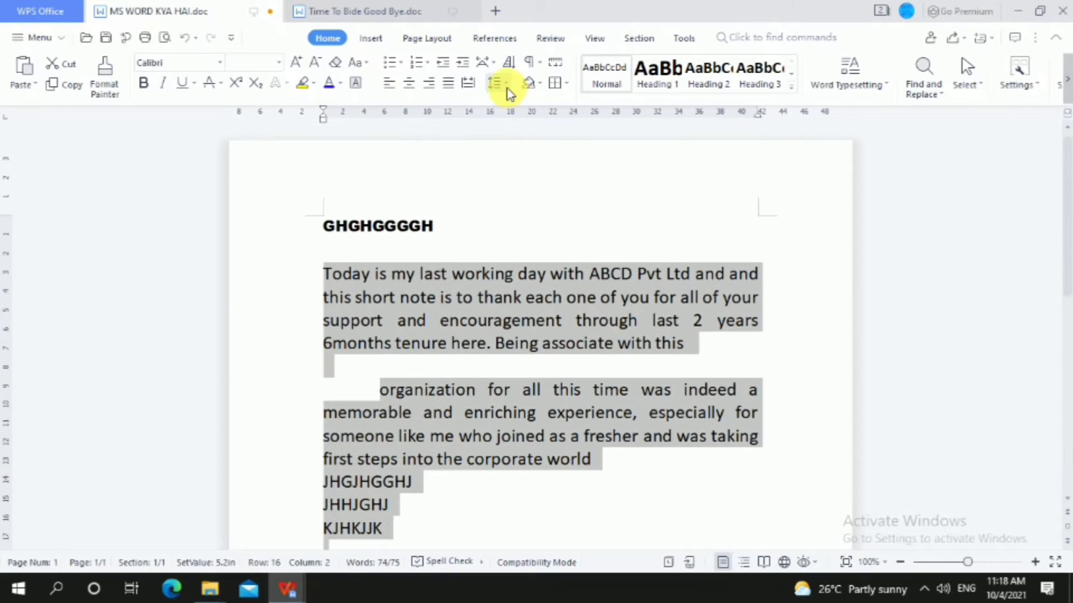
click(506, 85)
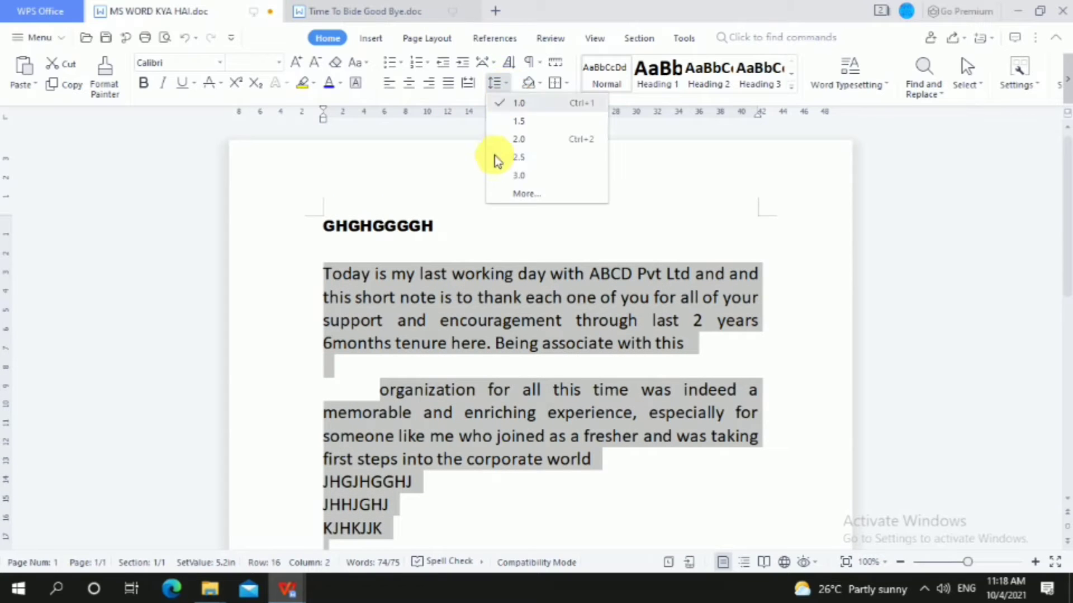
click(525, 178)
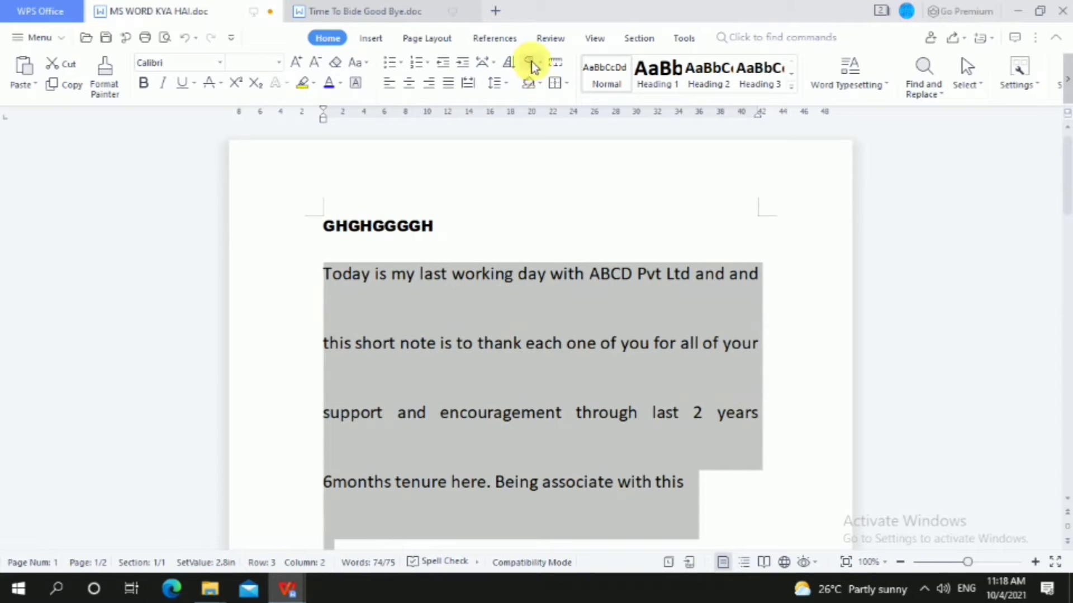
click(506, 85)
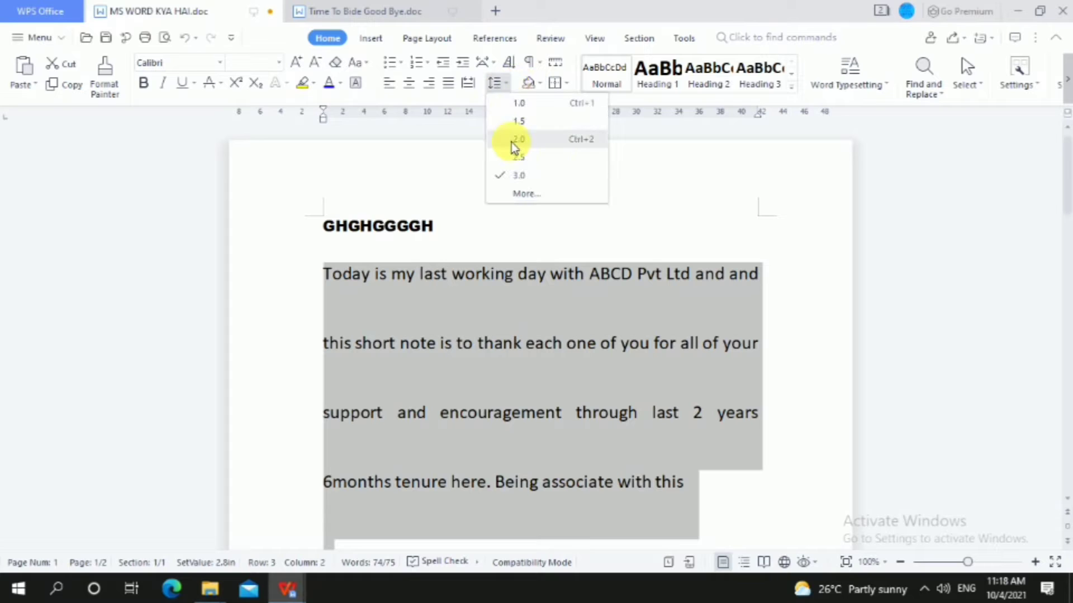
click(521, 103)
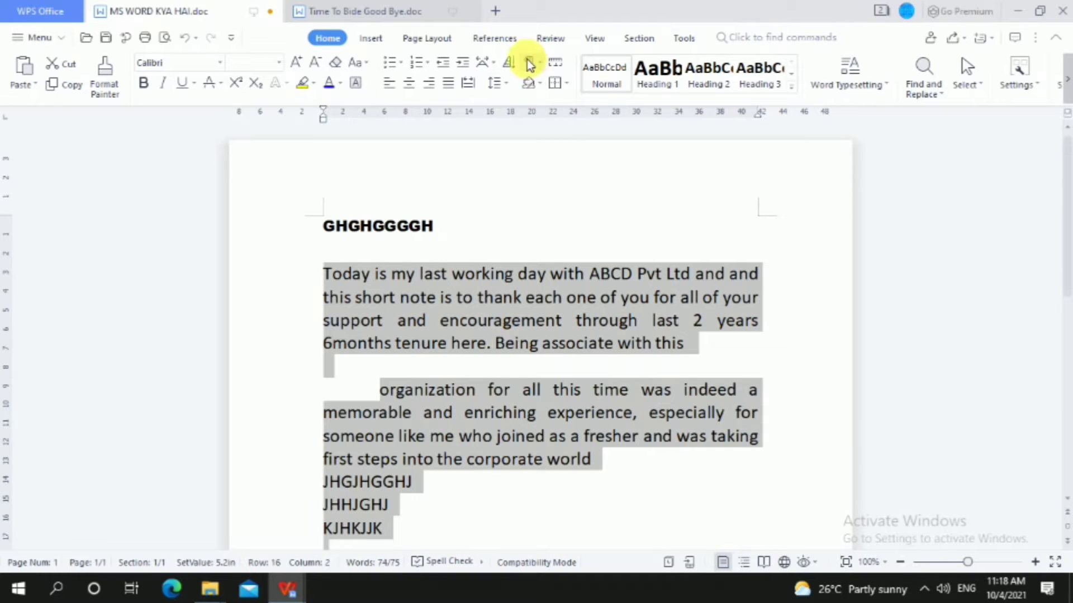
- Try line spacings of 1.5 and 2.0 on the selected text and return it to 1.0
click(495, 83)
click(520, 121)
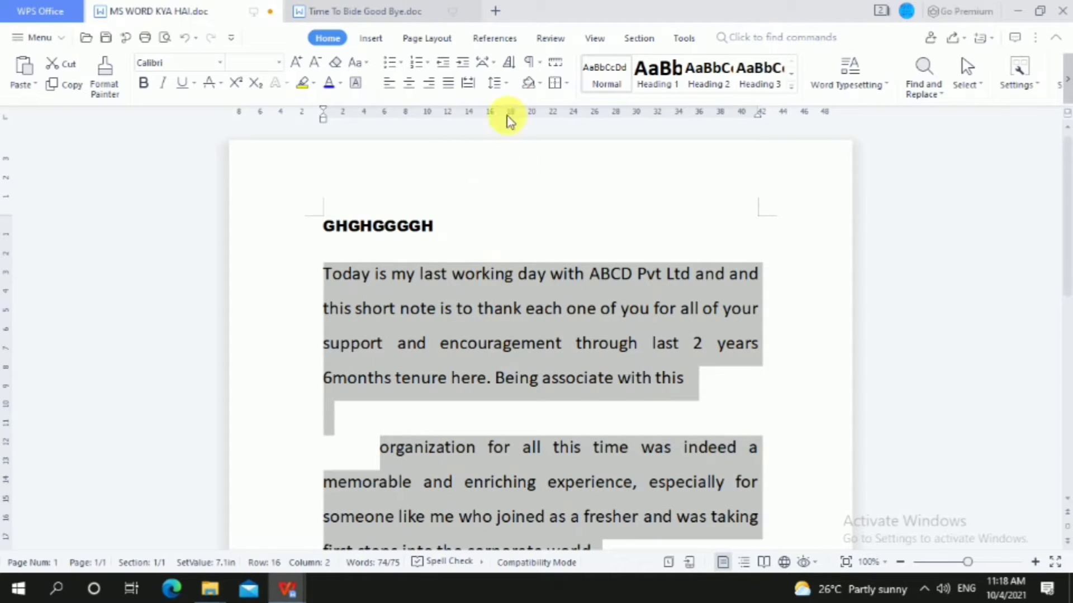
click(506, 85)
click(515, 140)
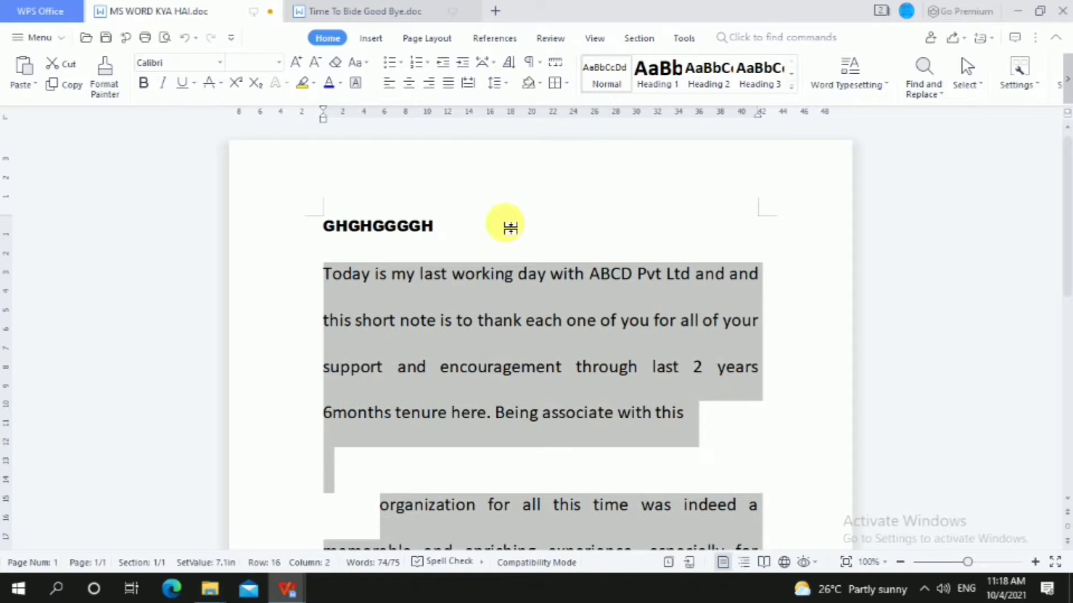
click(505, 87)
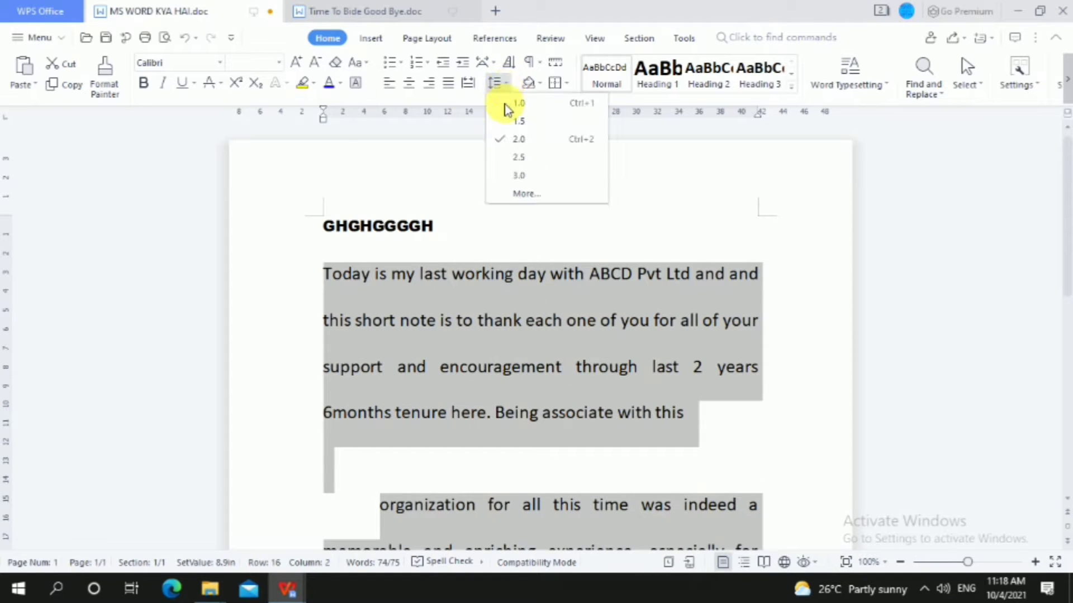
click(514, 106)
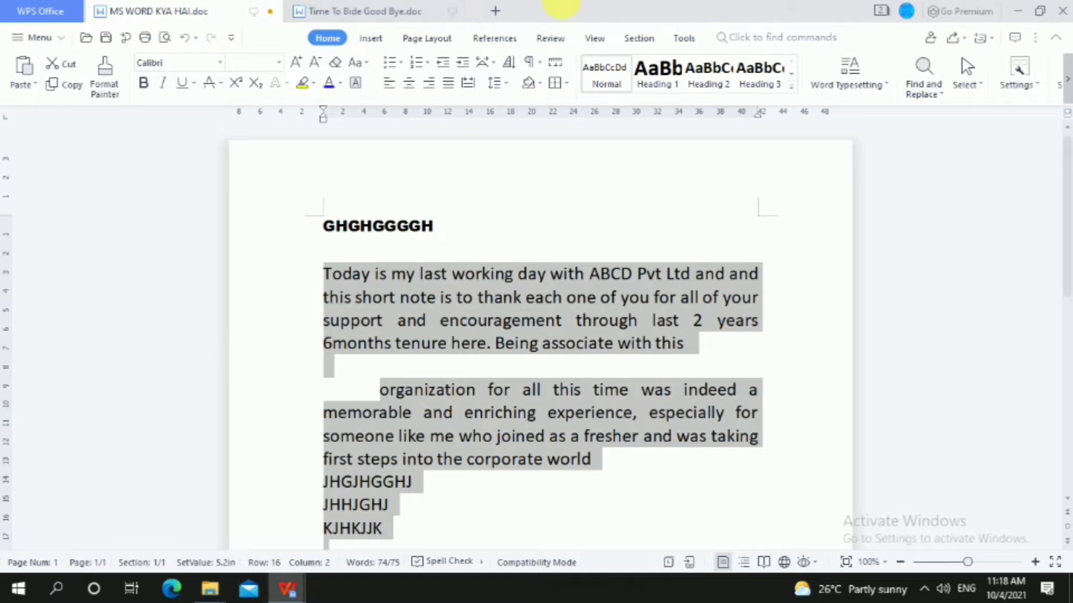
- Apply the four-diamond bullet style to the selected paragraphs and sample lines
click(402, 64)
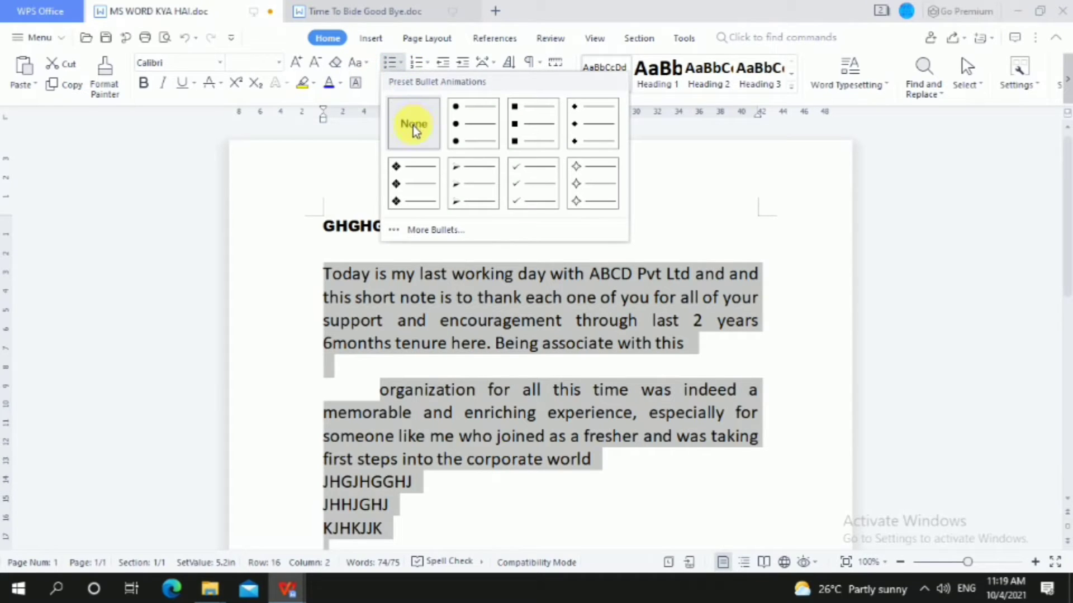
click(412, 180)
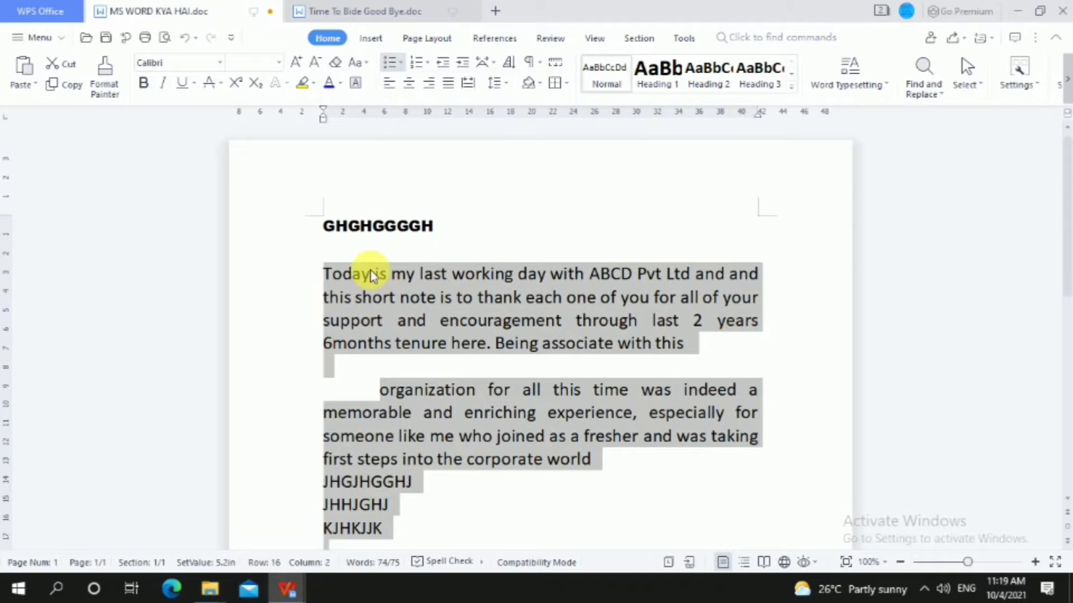
scroll(410, 418, down, 2)
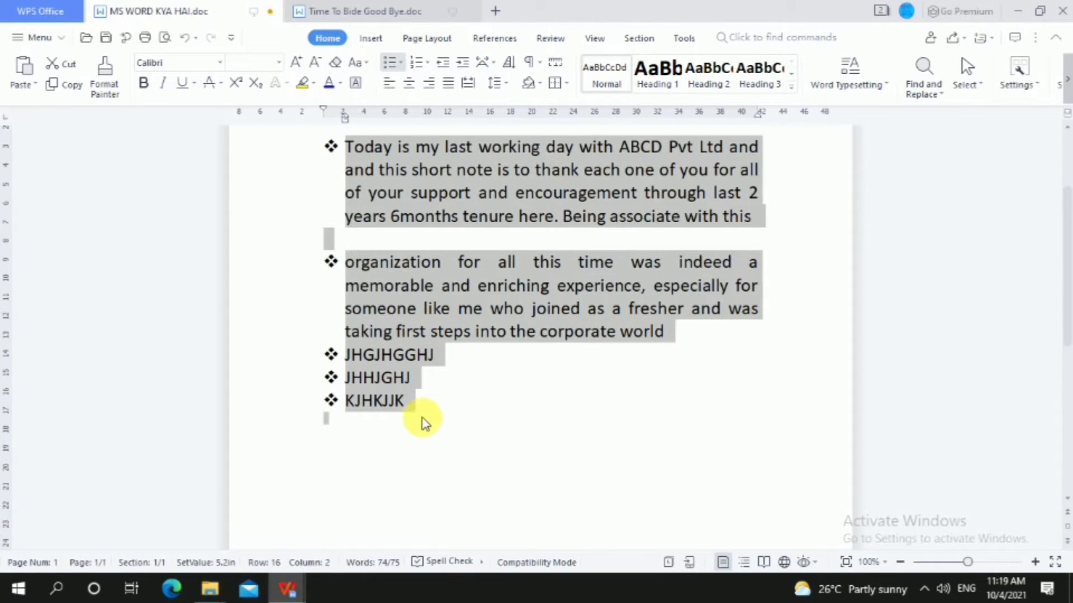
- Add the unbulleted lines "JKHJHK", "1." and "1" below the last bulleted line
click(391, 406)
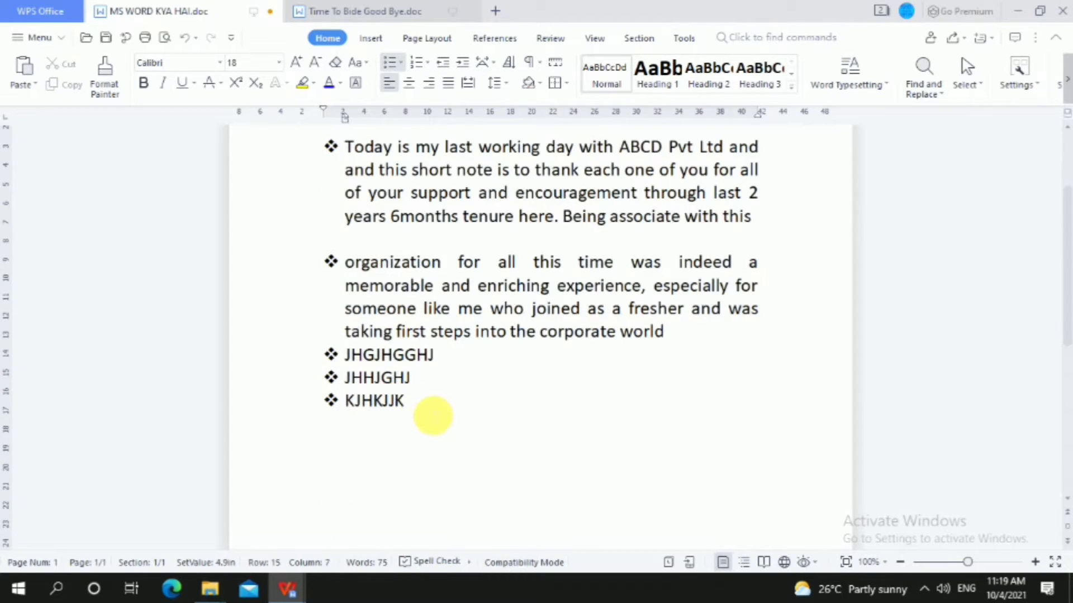
key(BackSpace)
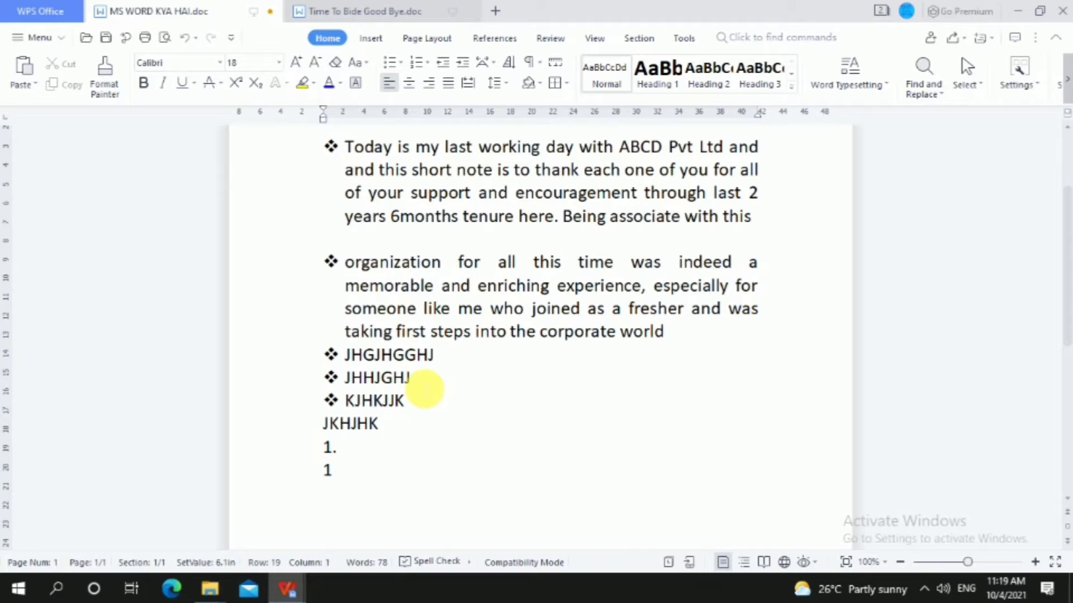
scroll(413, 404, up, 3)
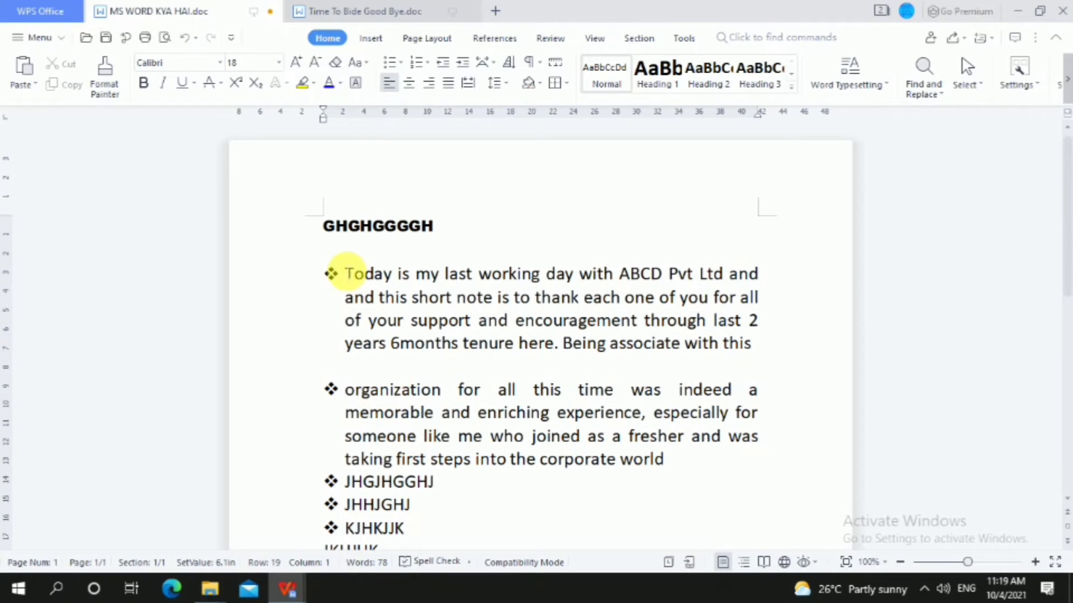
scroll(403, 412, down, 5)
- Remove the lines "1." and "1", extend the line above to "JKHJHKHHJGHJ" and add the line "KJHBJHJKJHJHK"
drag(390, 383, 397, 334)
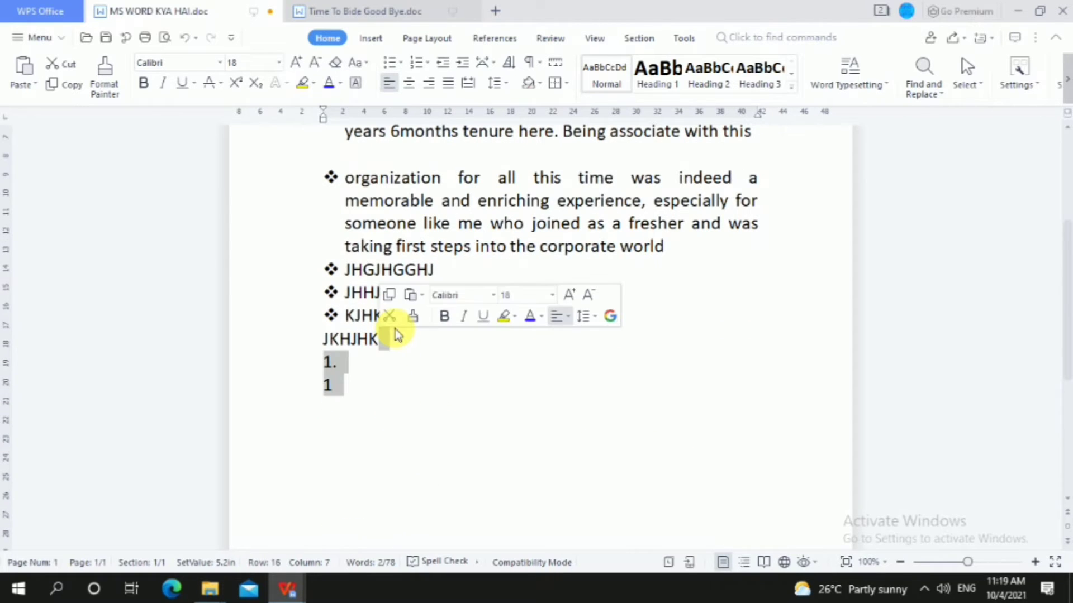
key(BackSpace)
text(HHJGHJ)
key(Return)
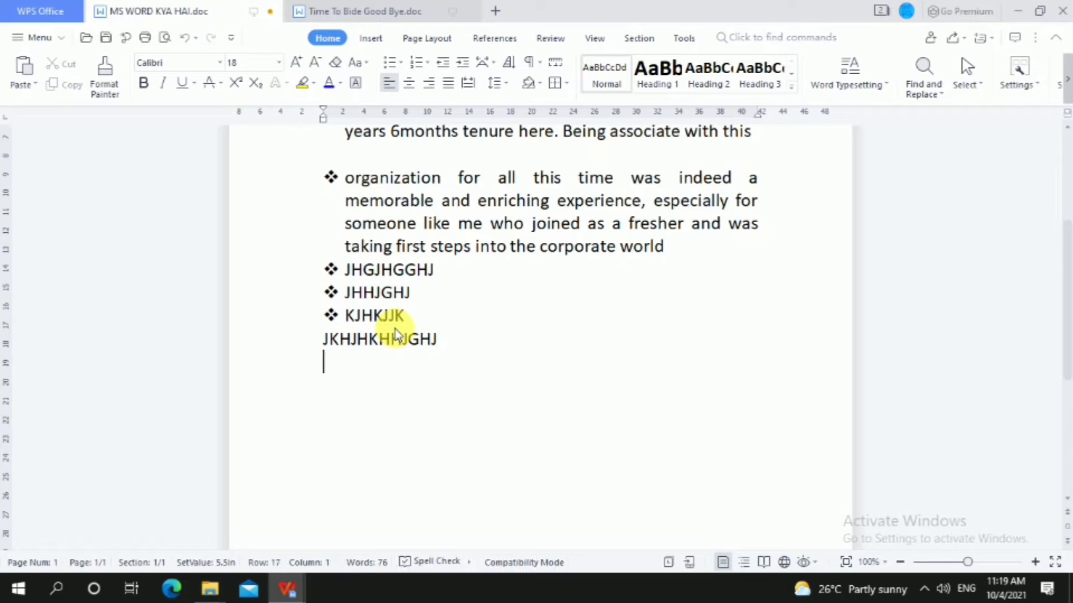
text(KJHBJHKJHJHK)
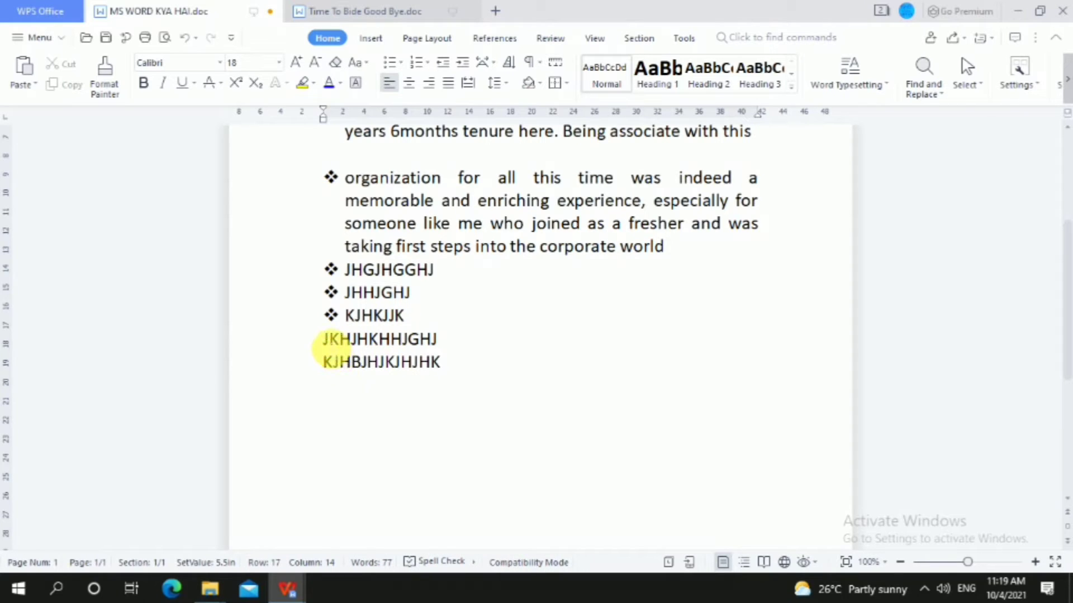
- Apply arrowhead bullets to the two unbulleted lines and the empty line below them
drag(324, 339, 431, 384)
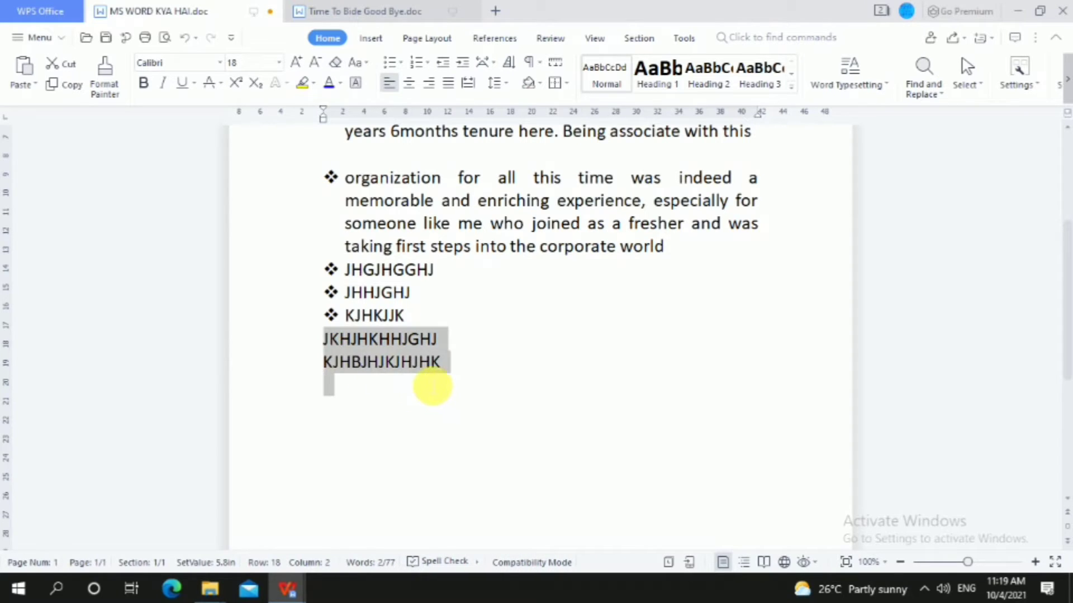
click(401, 63)
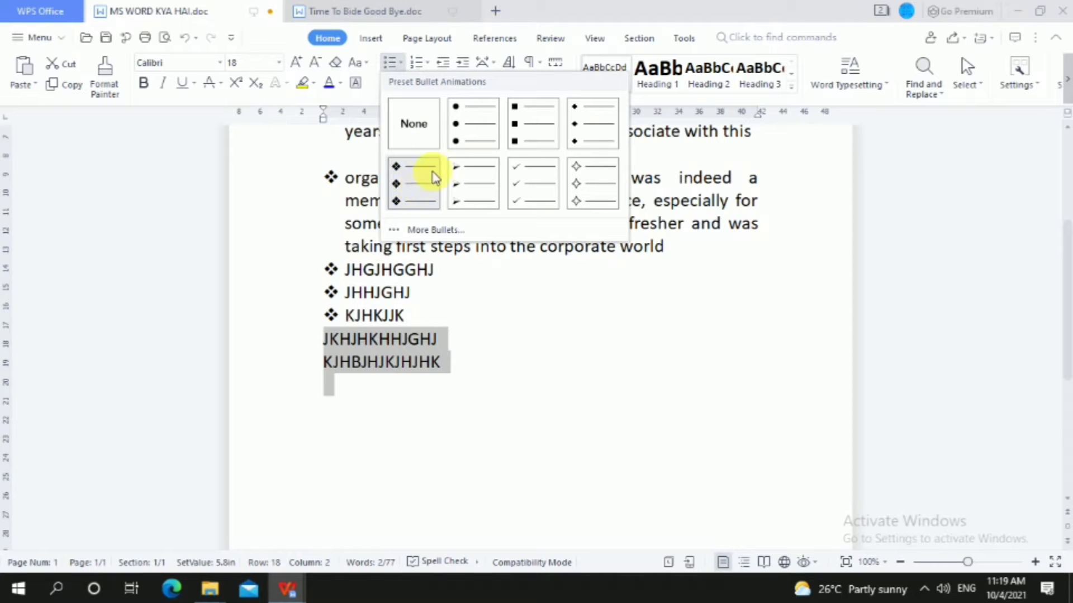
click(460, 176)
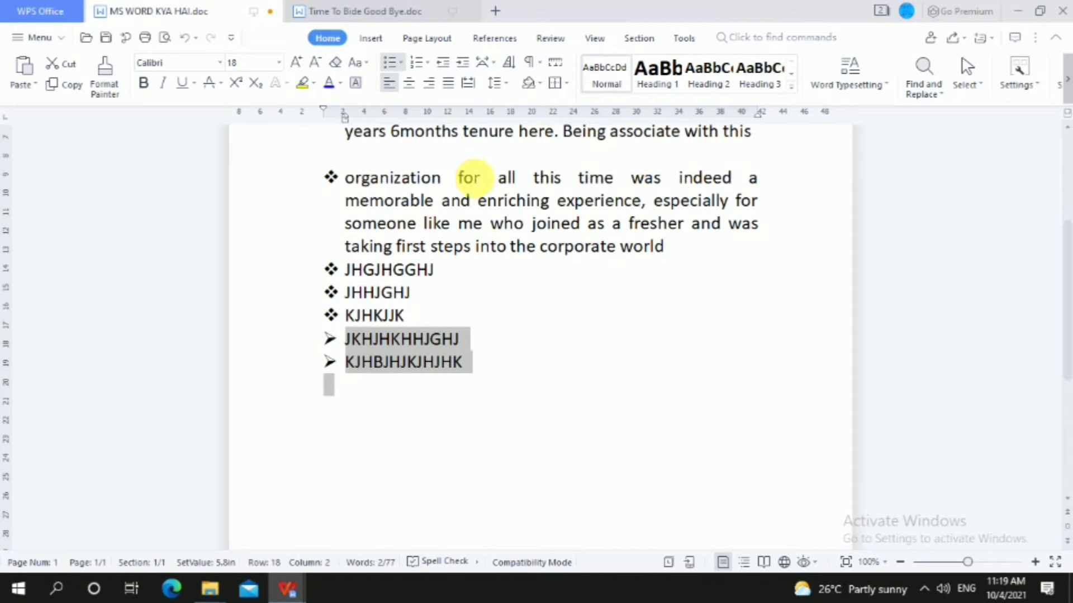
- Add "HHJKHJK" and "HJGGHJGHHJ" as further arrow-bulleted items and start another empty bullet
click(484, 359)
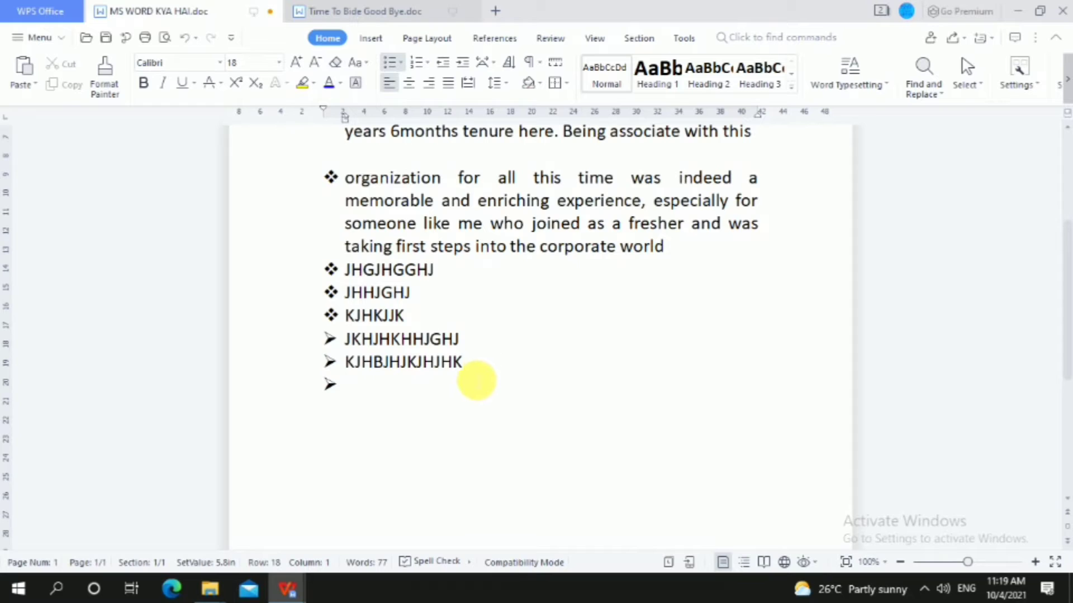
text(H)
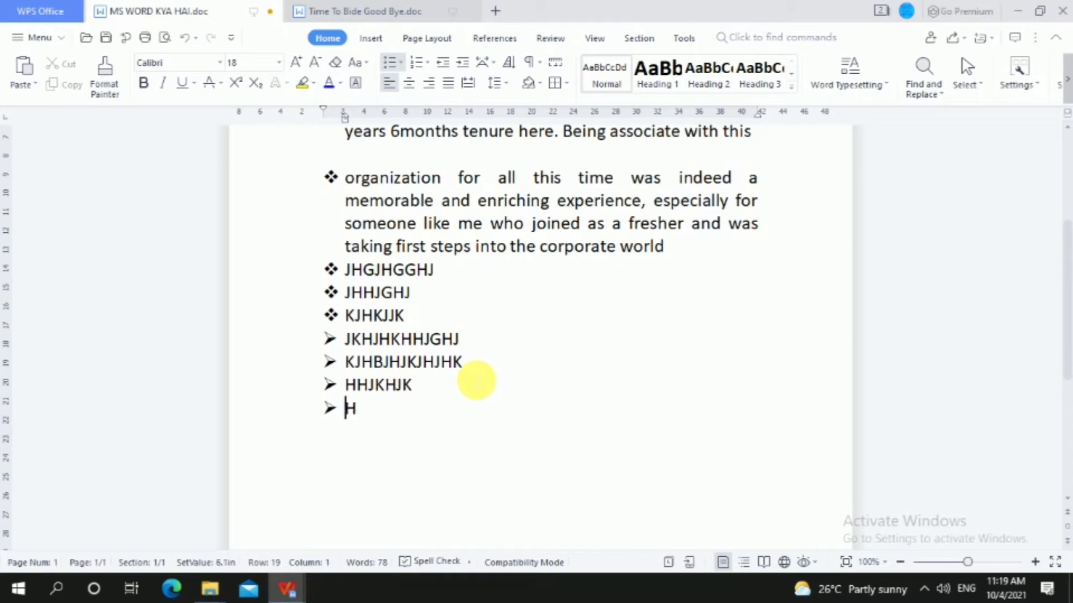
text(HJKHJK HJGGHJGHHJ)
key(Return)
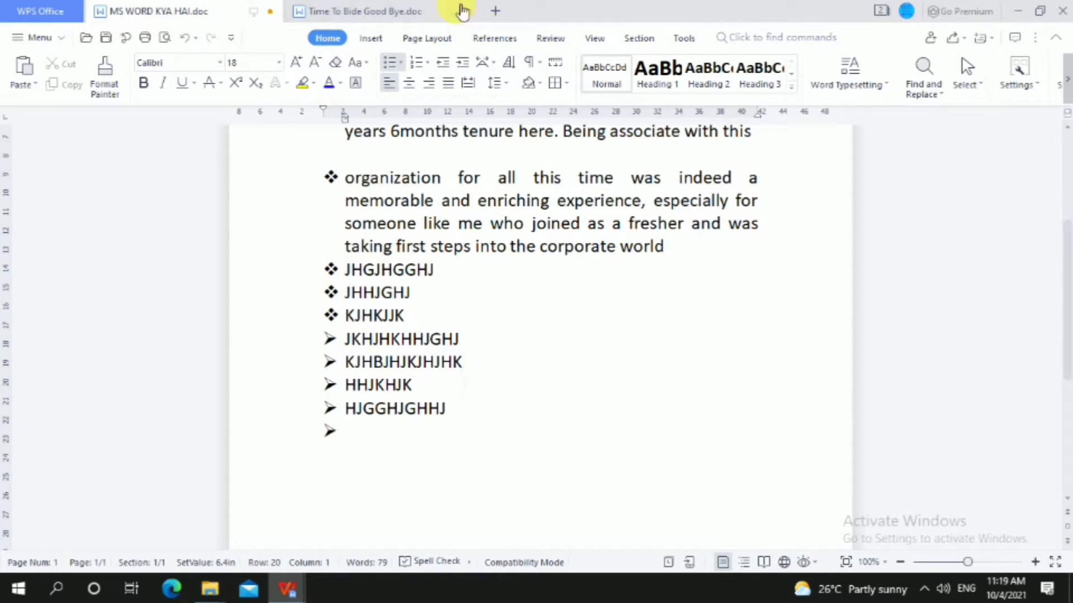
- Change the arrow-bulleted items to hollow four-point star bullets and add the unbulleted lines "HGJHJGJH" and "HJBBHBHJ" below them
click(401, 68)
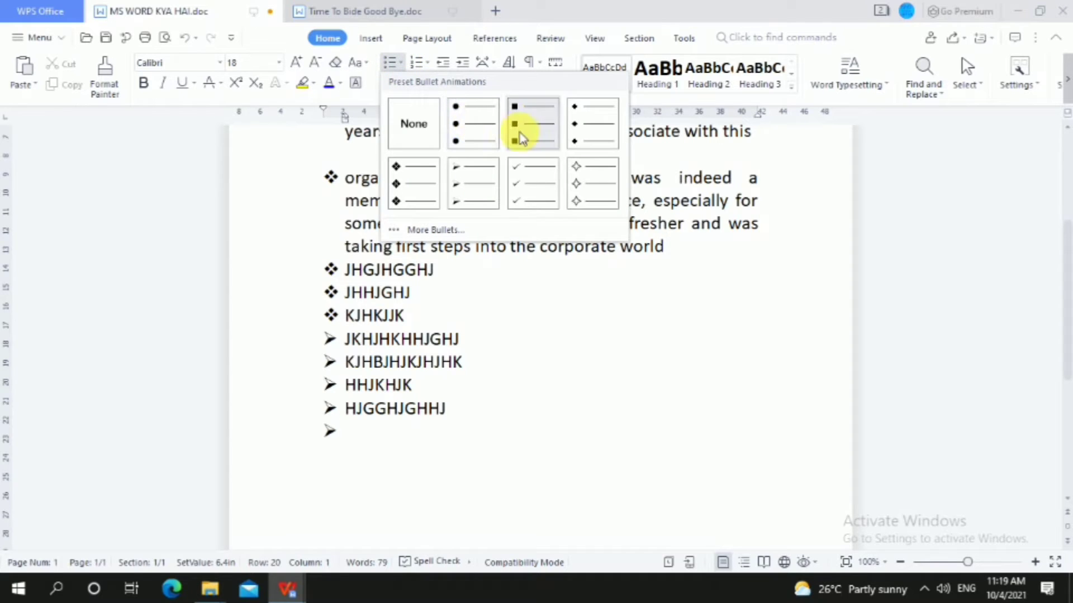
click(581, 185)
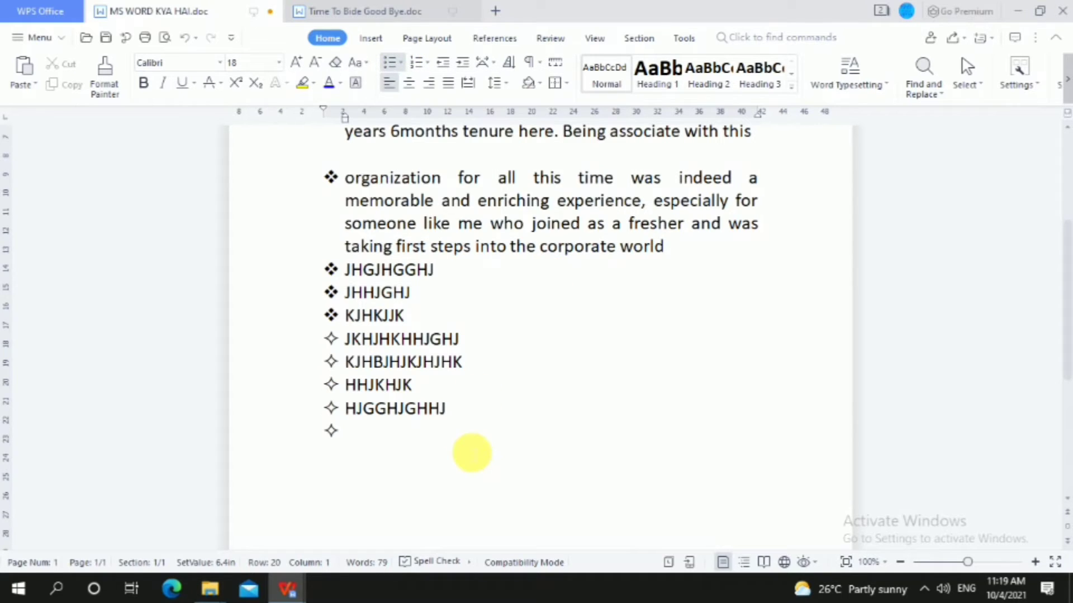
key(BackSpace)
text(HGJHJGJH )
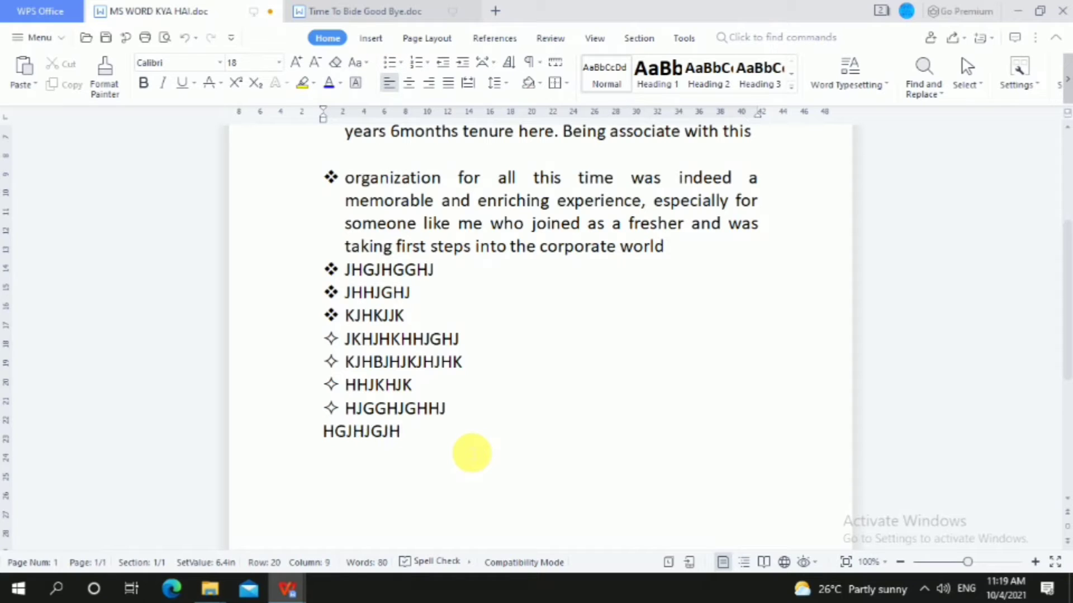
text(HJBBHBHJ)
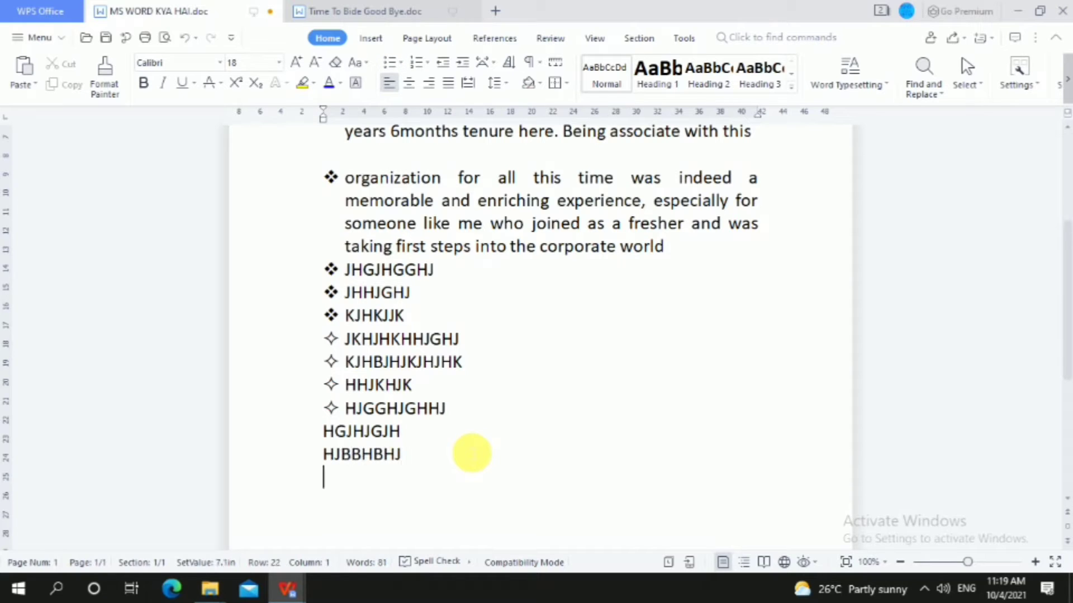
click(403, 65)
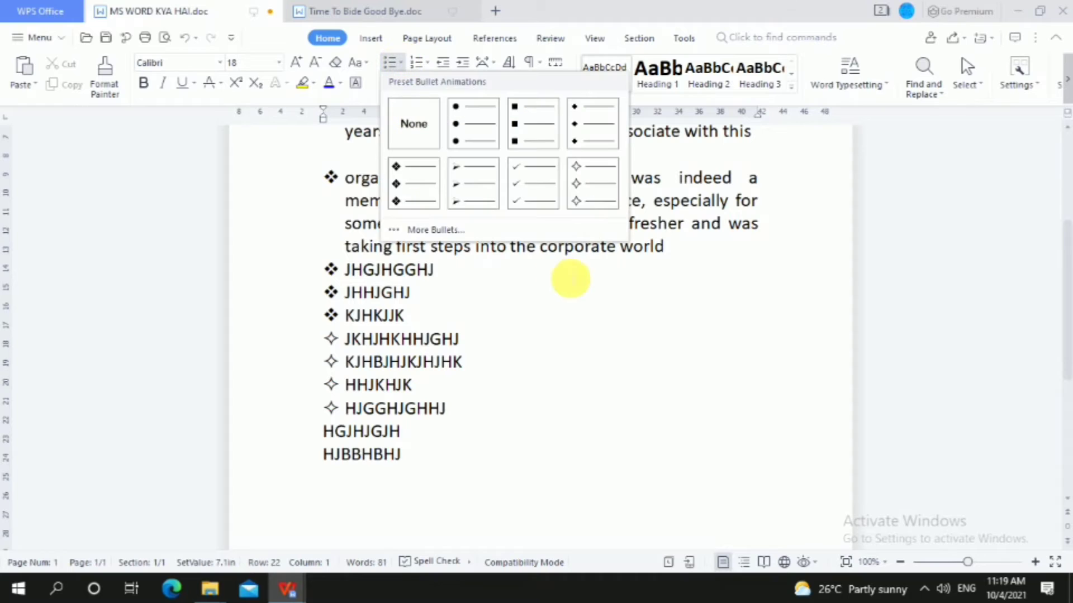
click(581, 188)
key(BackSpace)
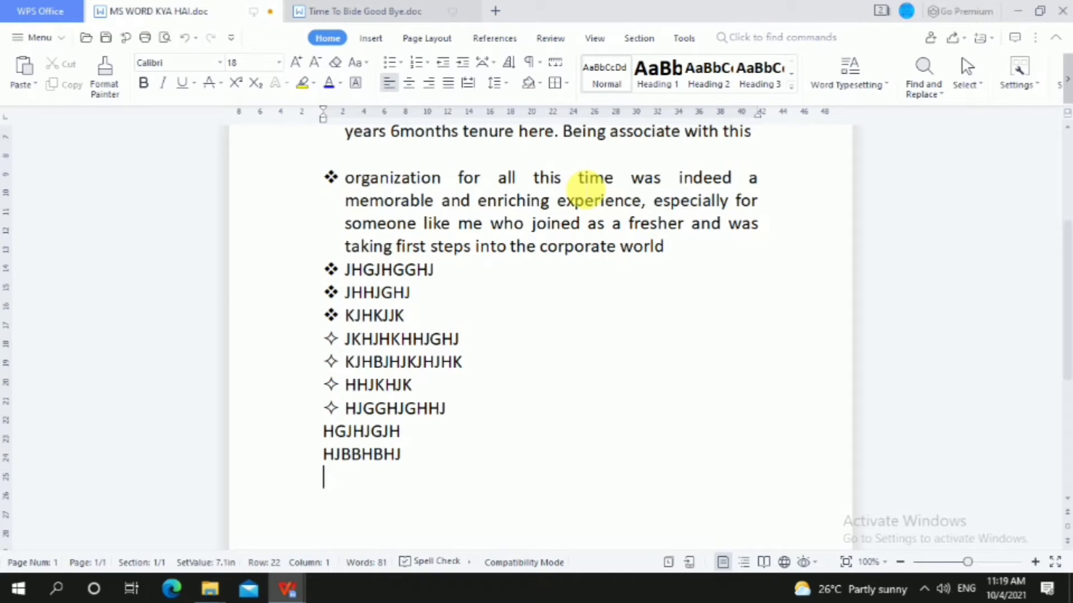
key(BackSpace)
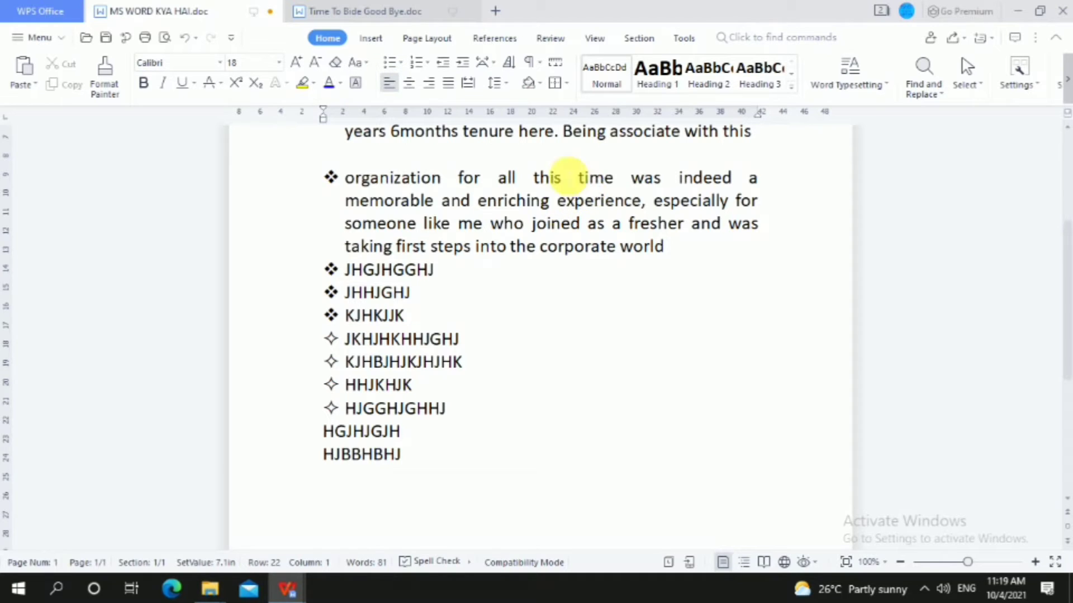
- Start a check mark bulleted list on the empty last line with the items "HGJGGH", "JHGGHJGHJ" and "JKHHJKJKH"
click(401, 62)
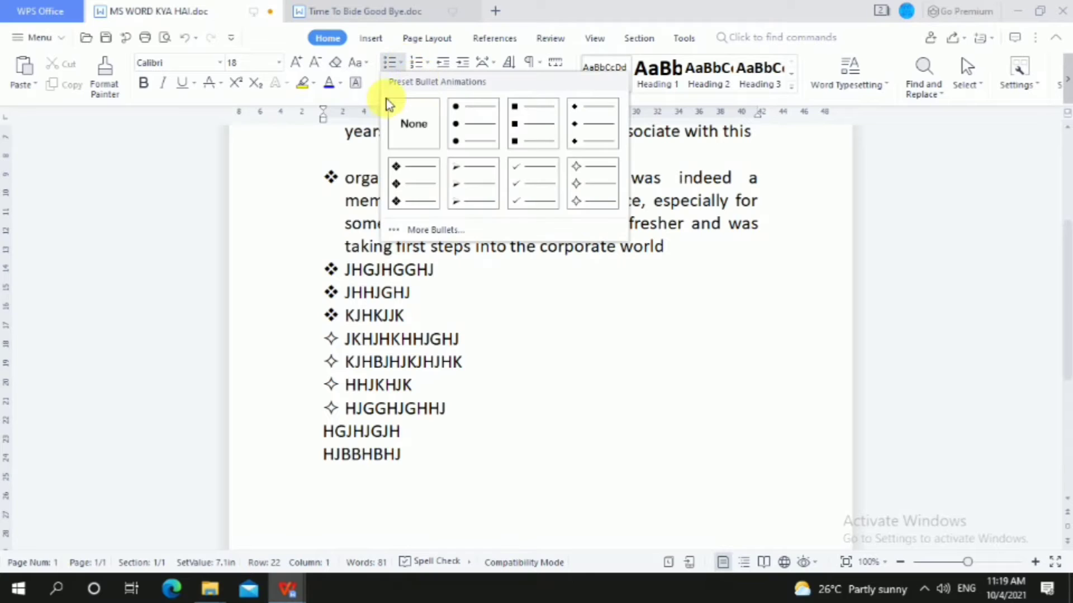
click(535, 201)
text(HGJG)
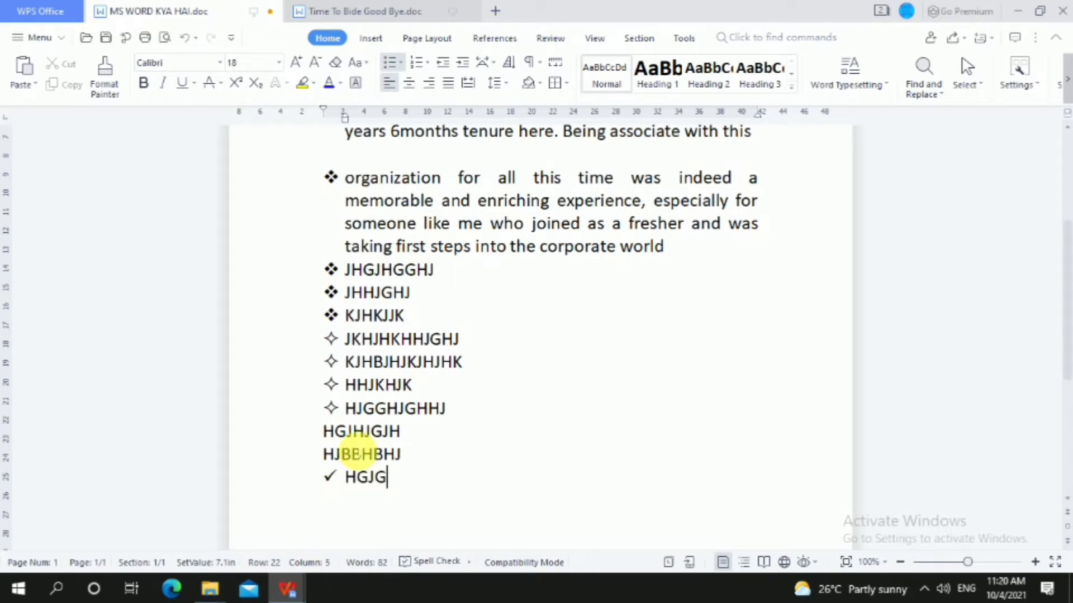
text(GH JHGGHJGHJ)
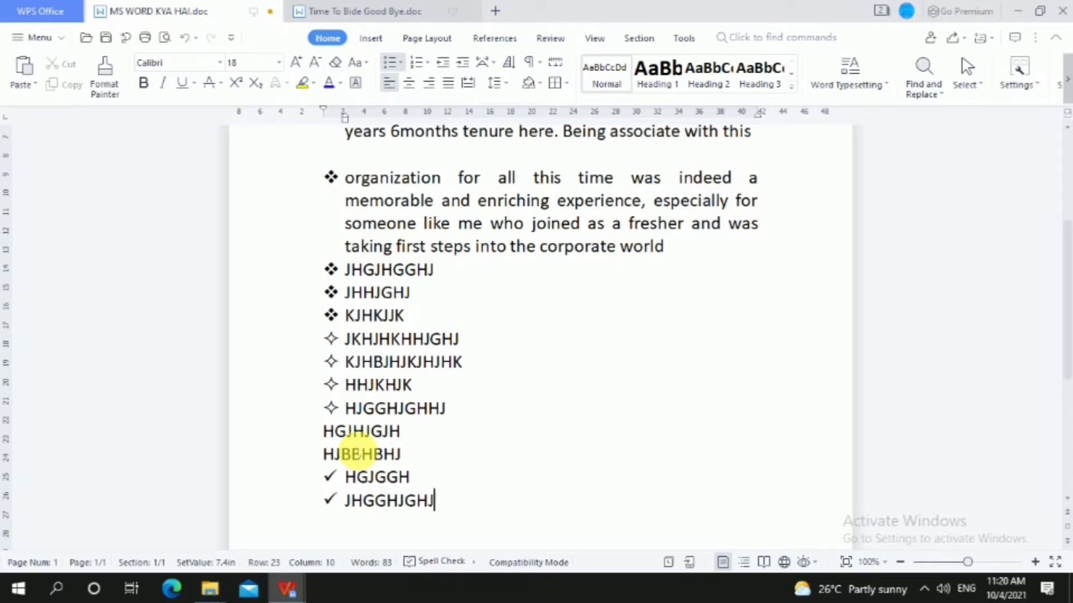
key(Return)
scroll(395, 478, down, 1)
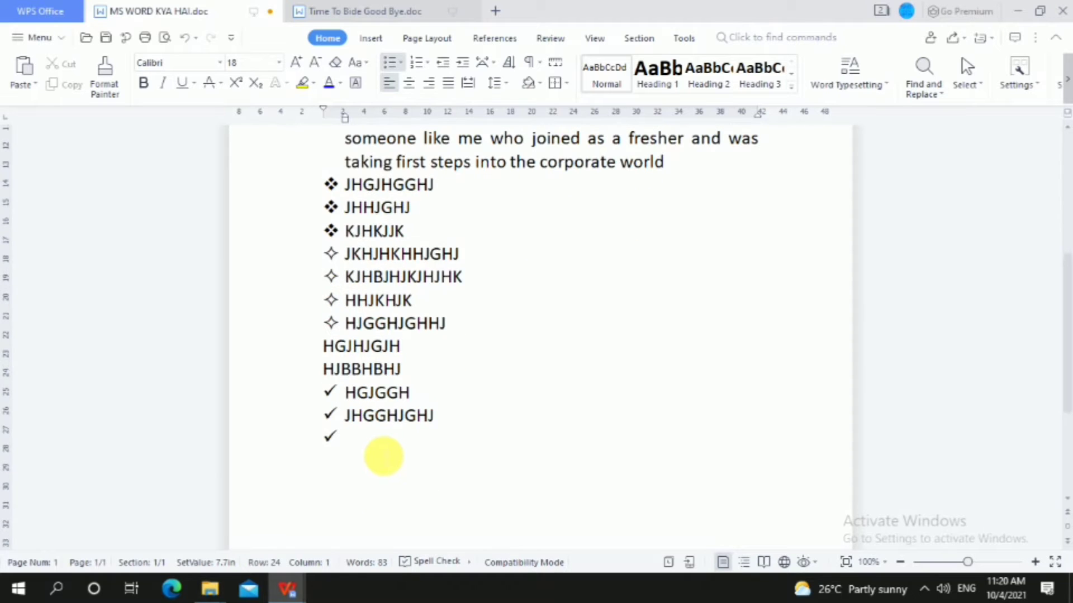
text(JKHHJKJKH)
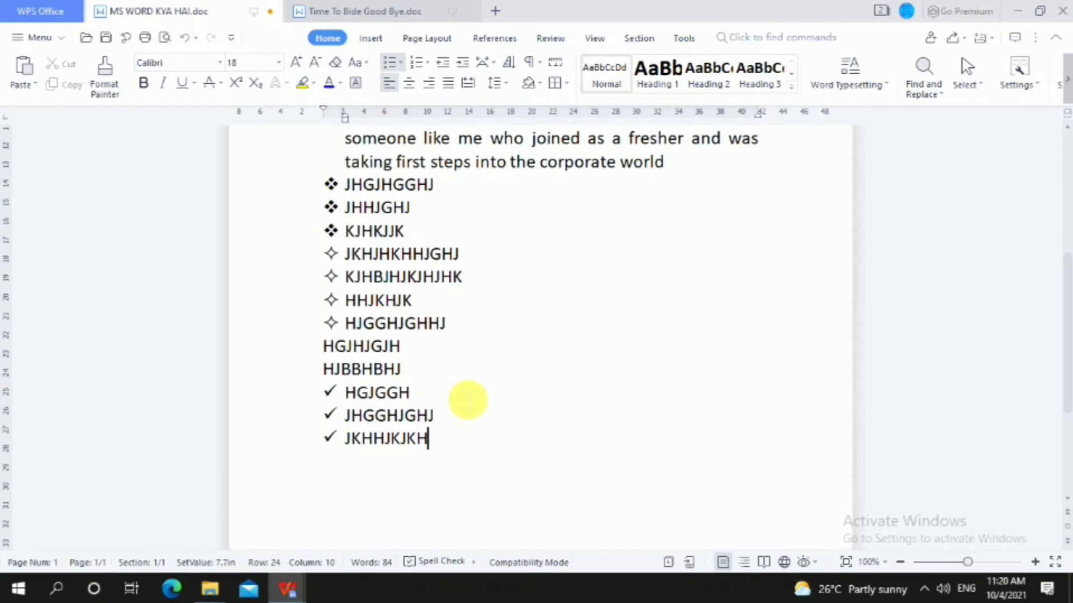
- Convert the check mark bulleted items to A. B. C. lettered numbering
scroll(468, 402, up, 4)
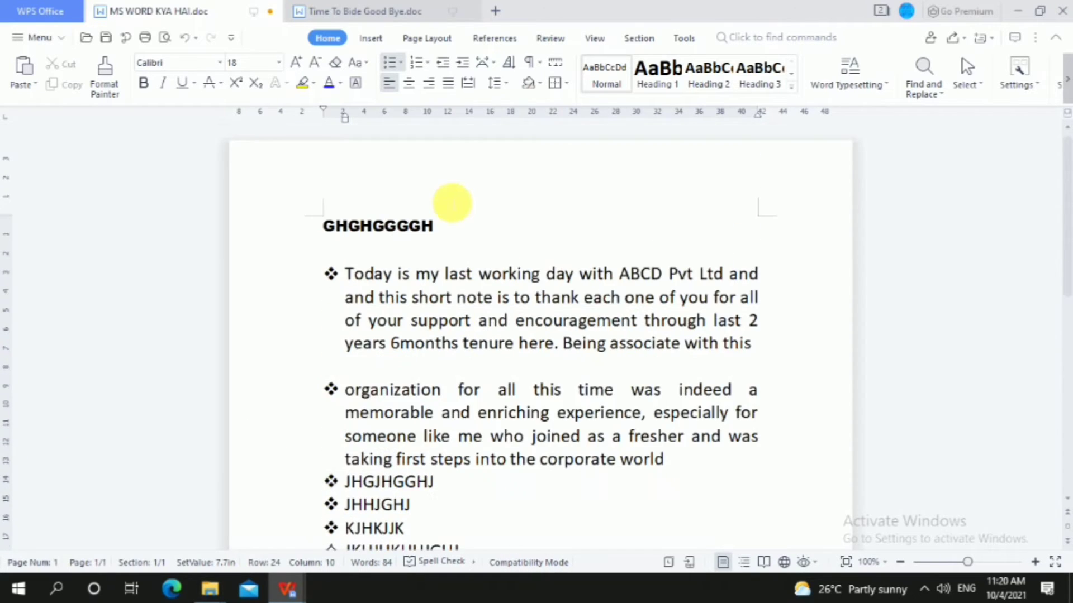
click(428, 63)
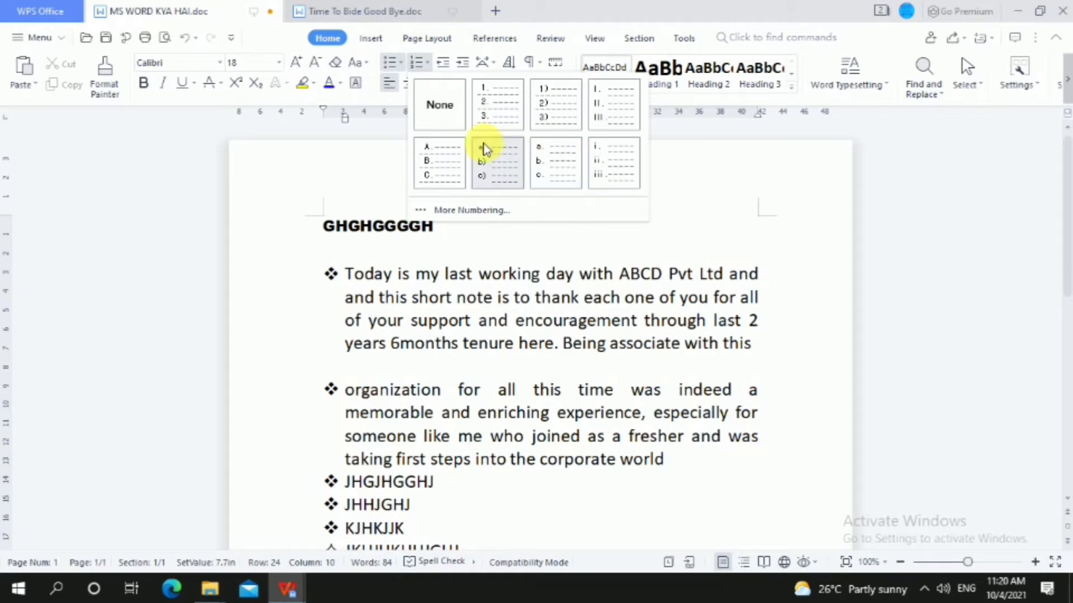
click(444, 162)
scroll(503, 355, down, 6)
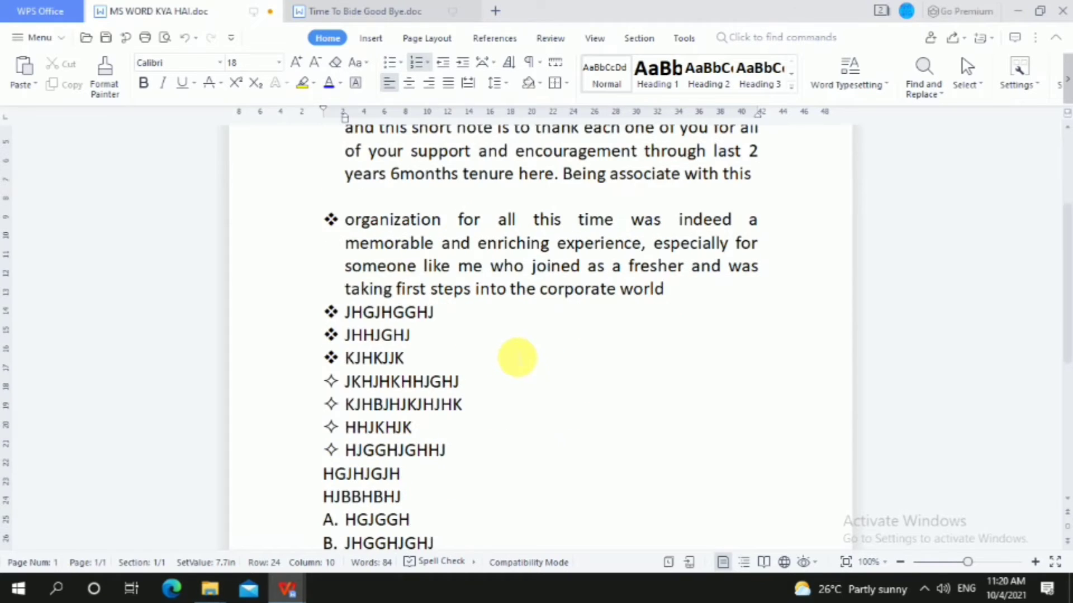
- Add "JKHJKHK", "JKBHJK", "JKHJHKHJK" and "JKHJHJK" as further lettered items and start another empty item
key(Return)
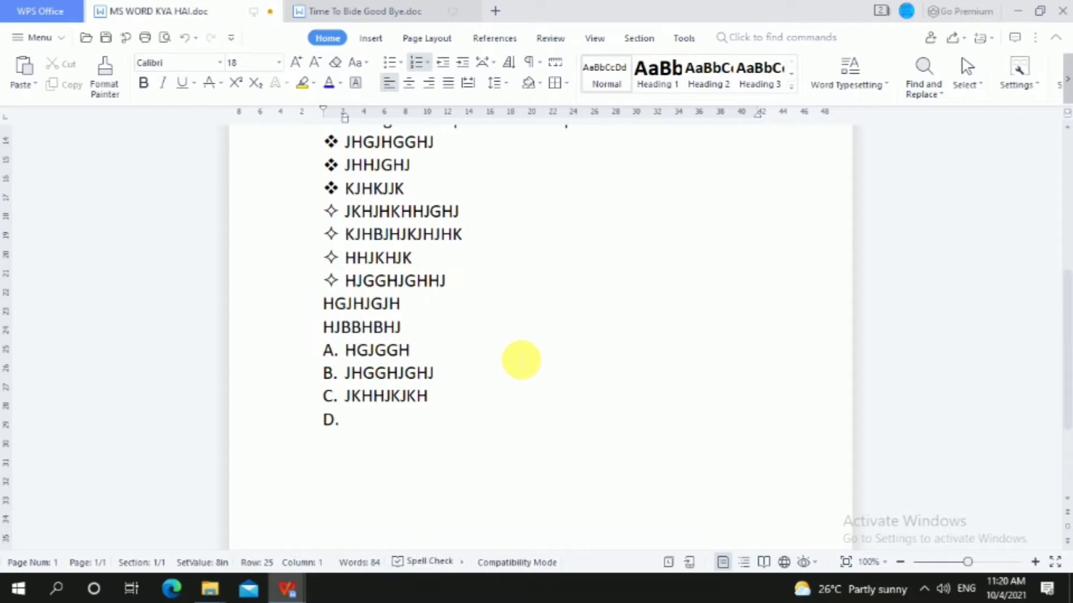
text(JKHJKHK)
key(Return)
text(JK)
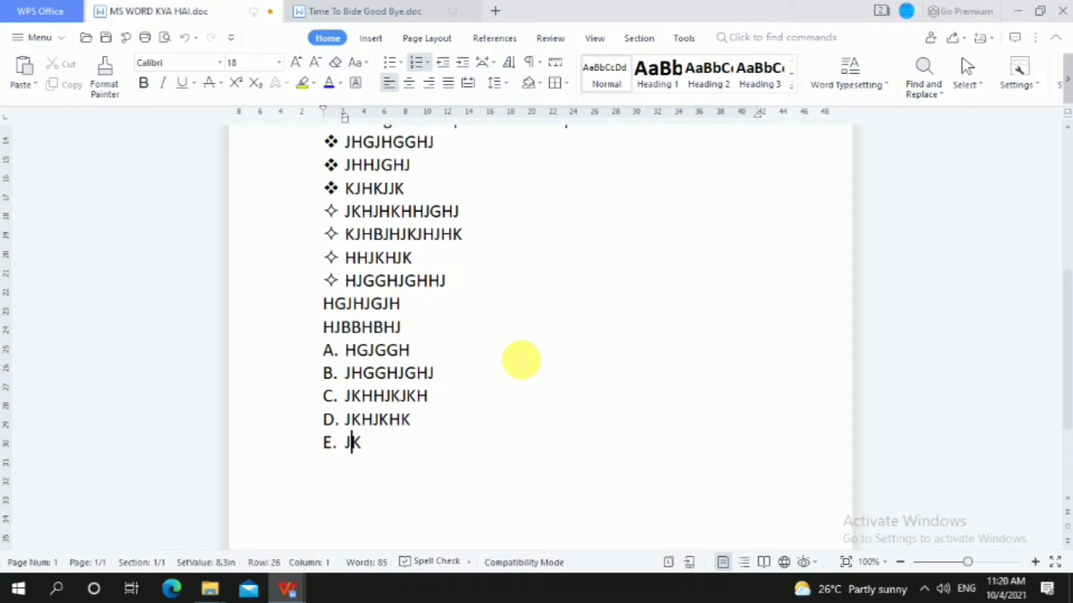
text(BHJK F. )
text(JKHJHKHJK)
key(Return)
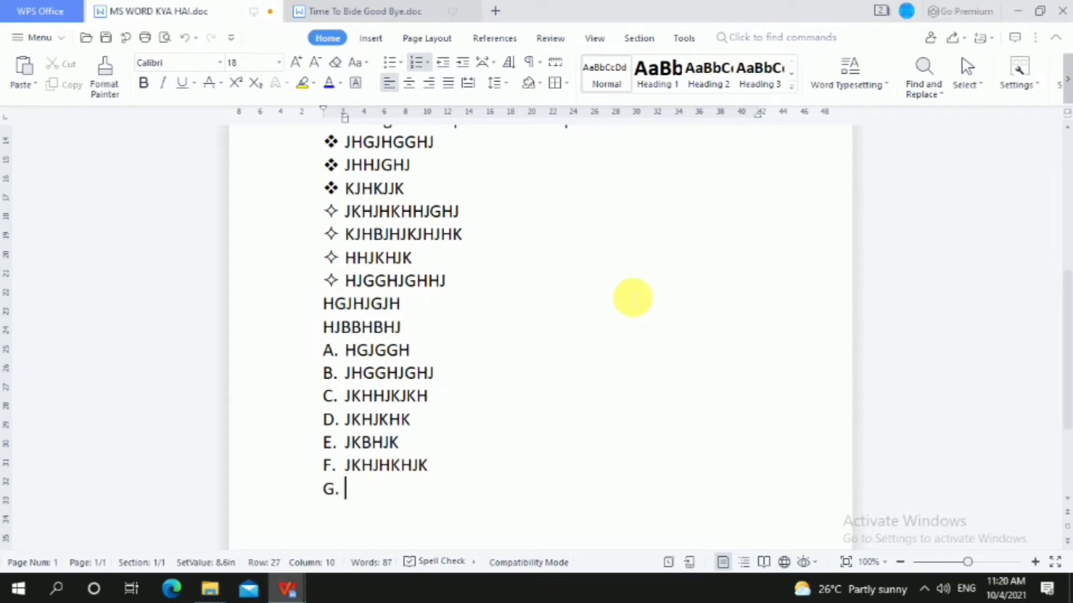
text(JKHJHJK)
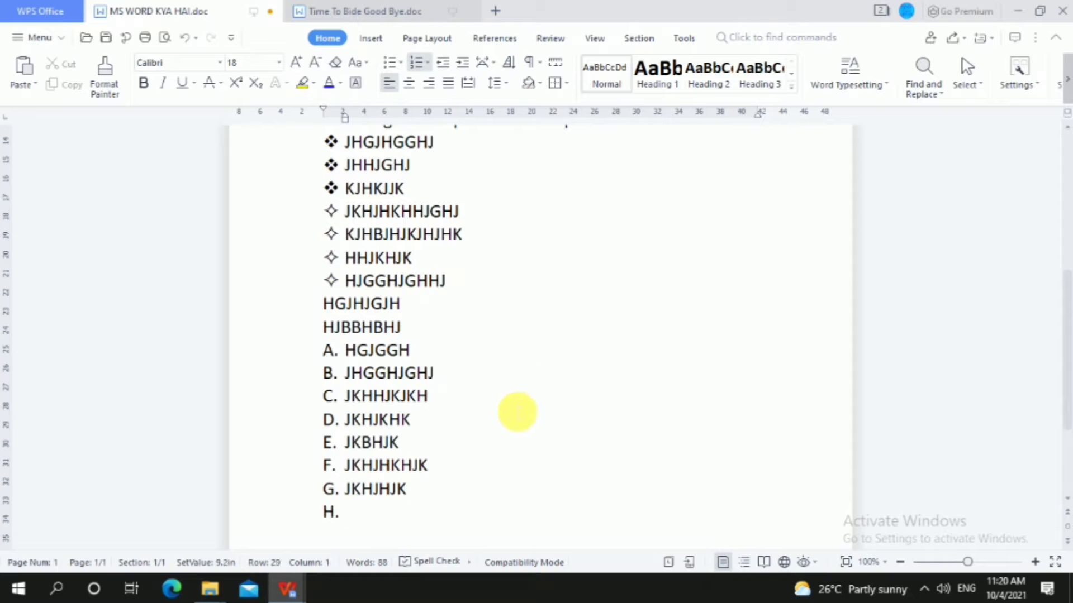
- Select "Today is my last" in the first bulleted paragraph and increase the diamond-bulleted list's indent by four levels
scroll(515, 412, up, 8)
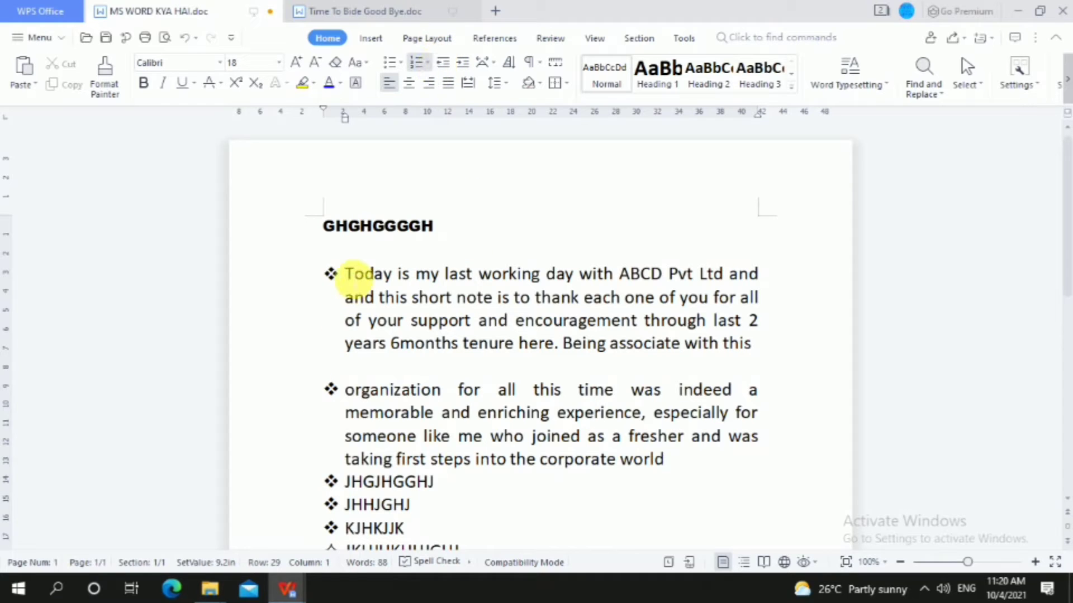
drag(356, 278, 486, 275)
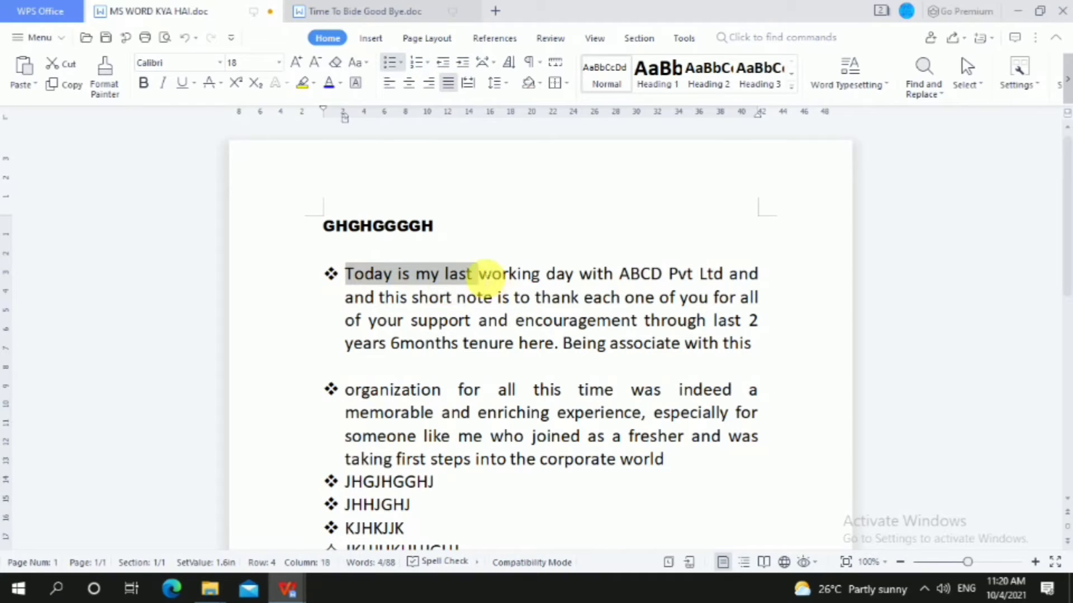
click(459, 68)
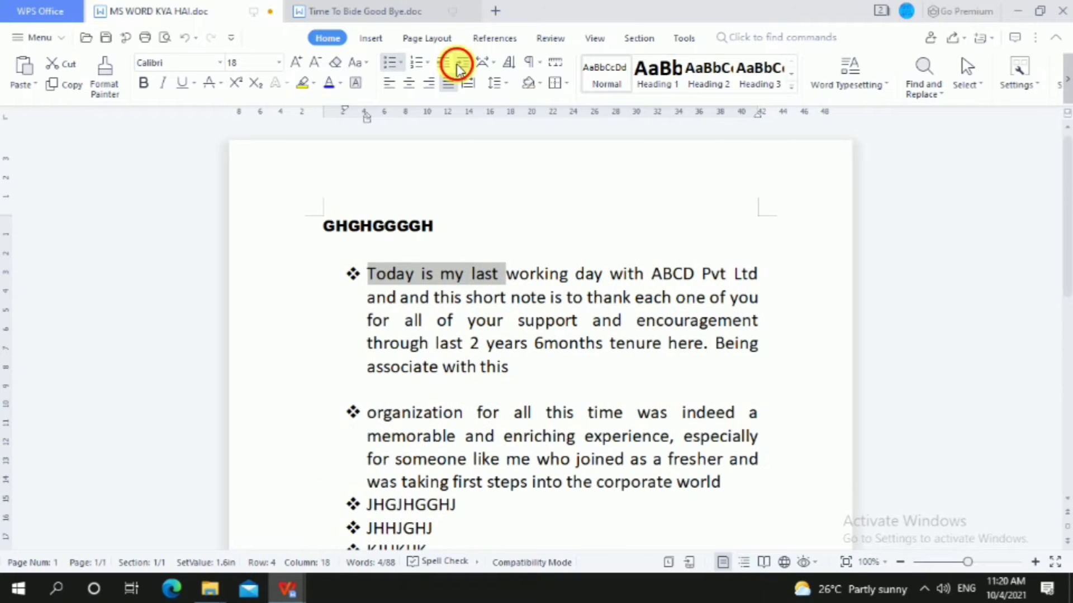
click(457, 68)
click(457, 68)
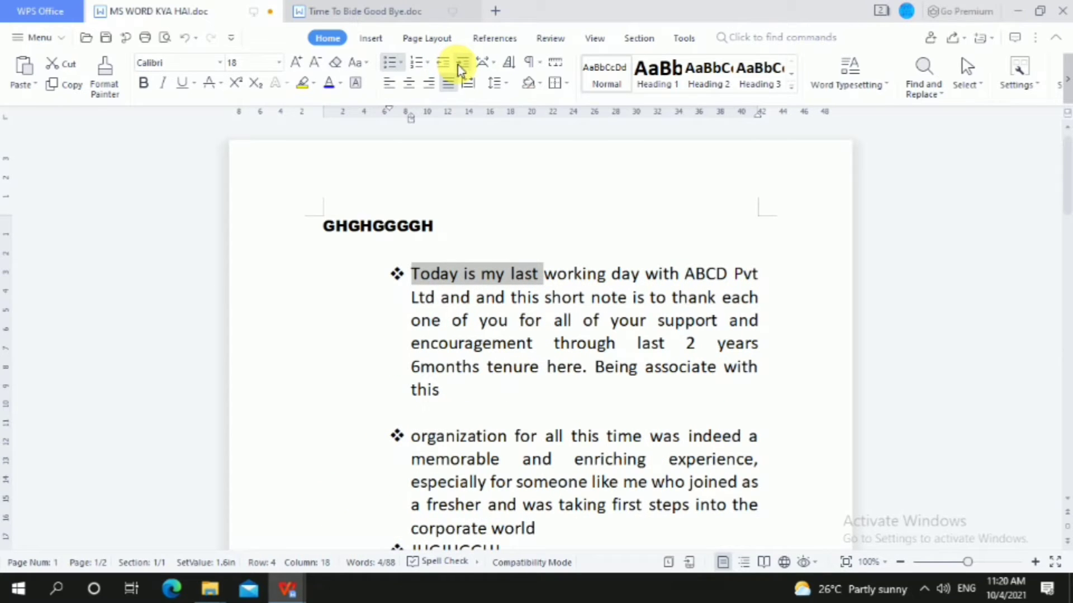
click(457, 65)
- Decrease and increase the diamond-bulleted list's indent several times, ending three levels in from its original position
click(445, 66)
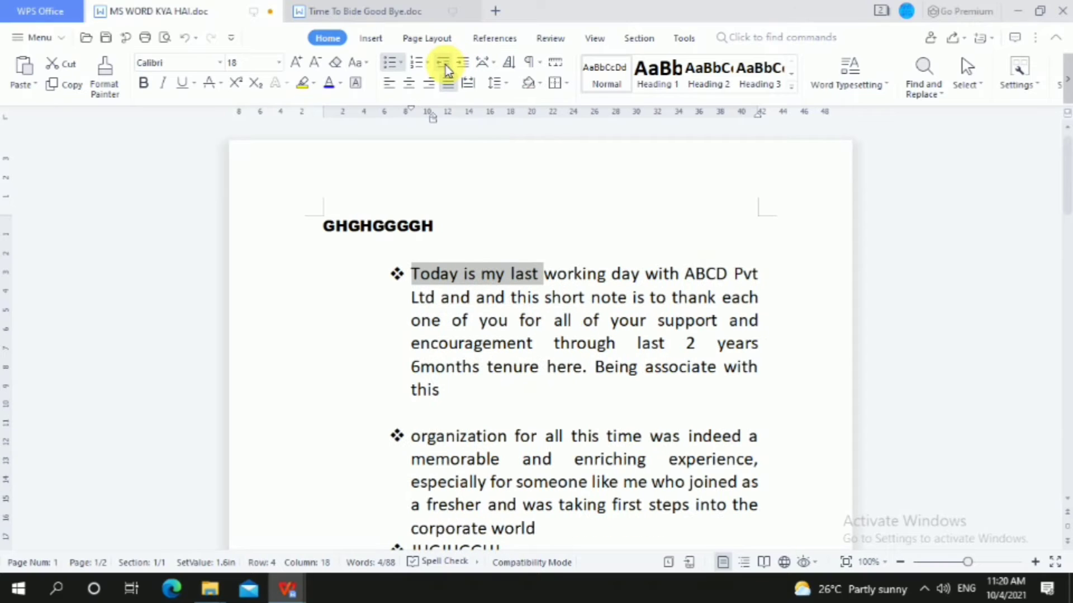
click(460, 66)
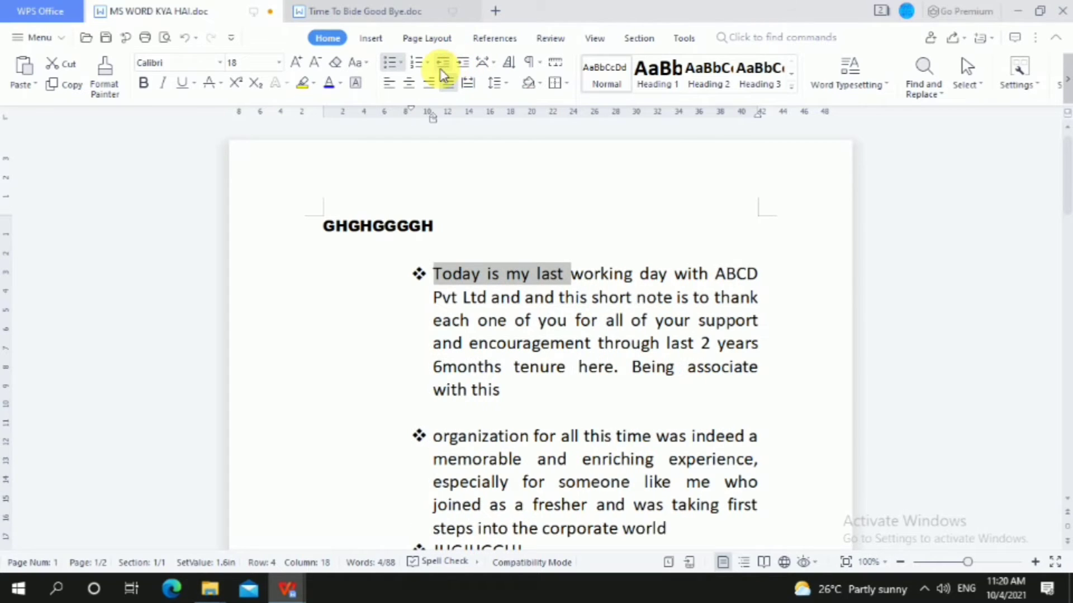
click(442, 68)
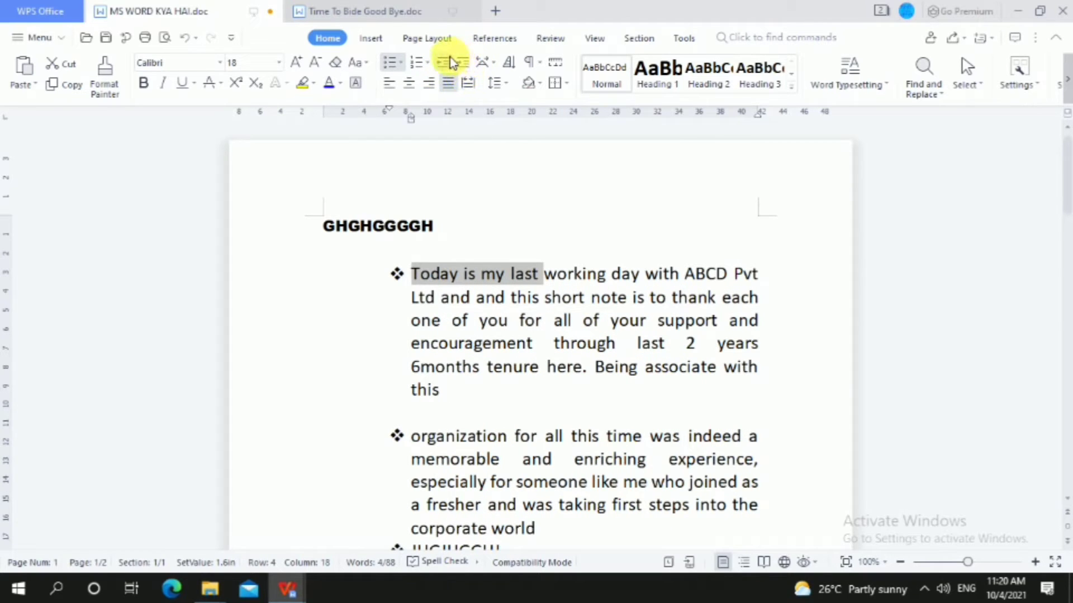
click(444, 63)
click(445, 63)
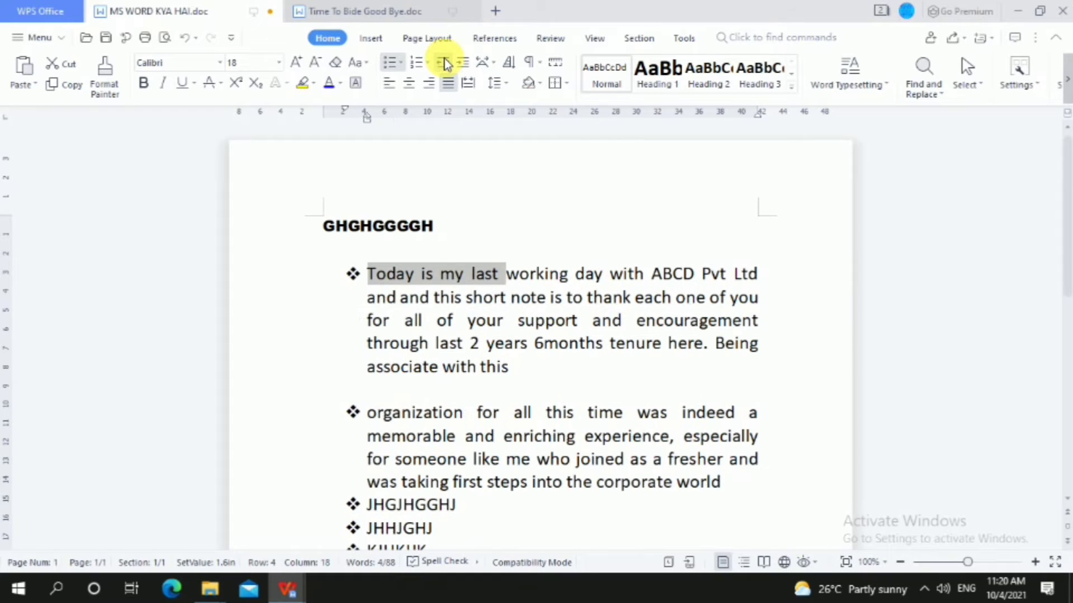
click(457, 64)
click(457, 64)
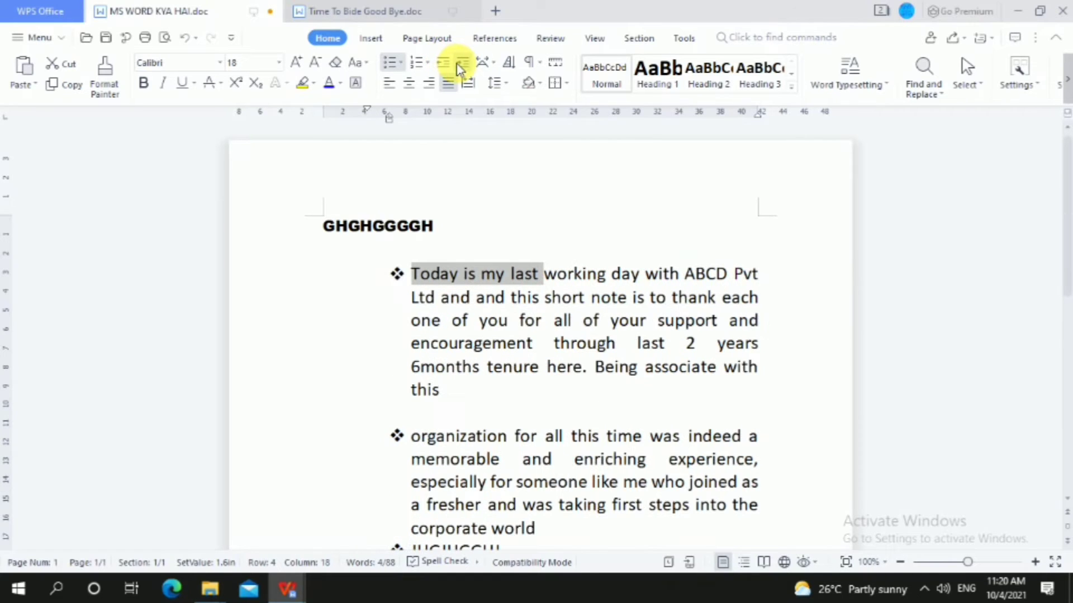
- Replace the selected "Today is my last" with the combined characters "Today" in Calibri size 9
click(491, 62)
click(514, 86)
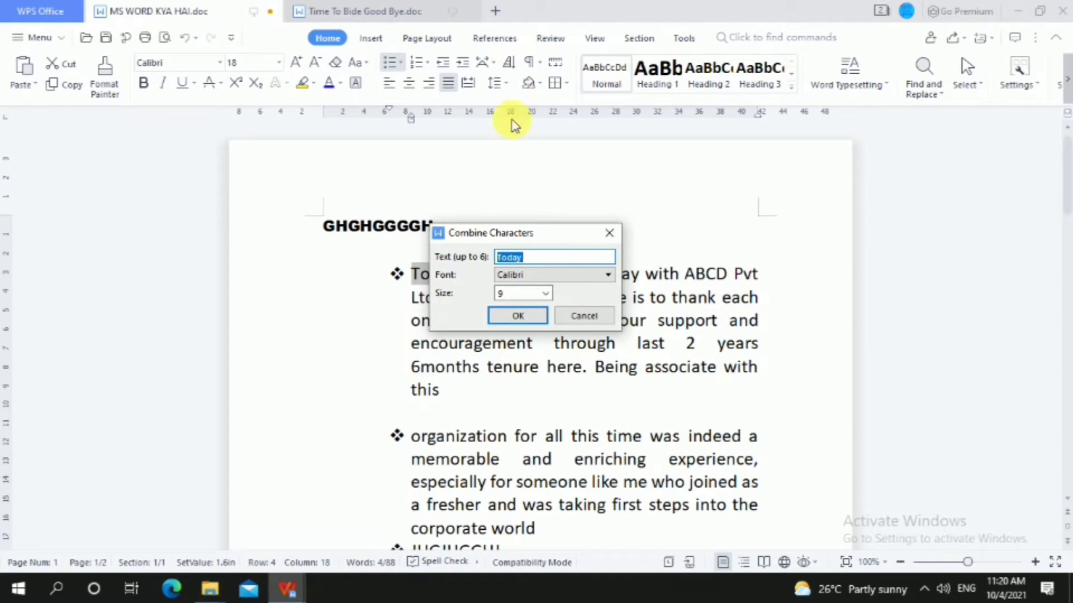
click(491, 66)
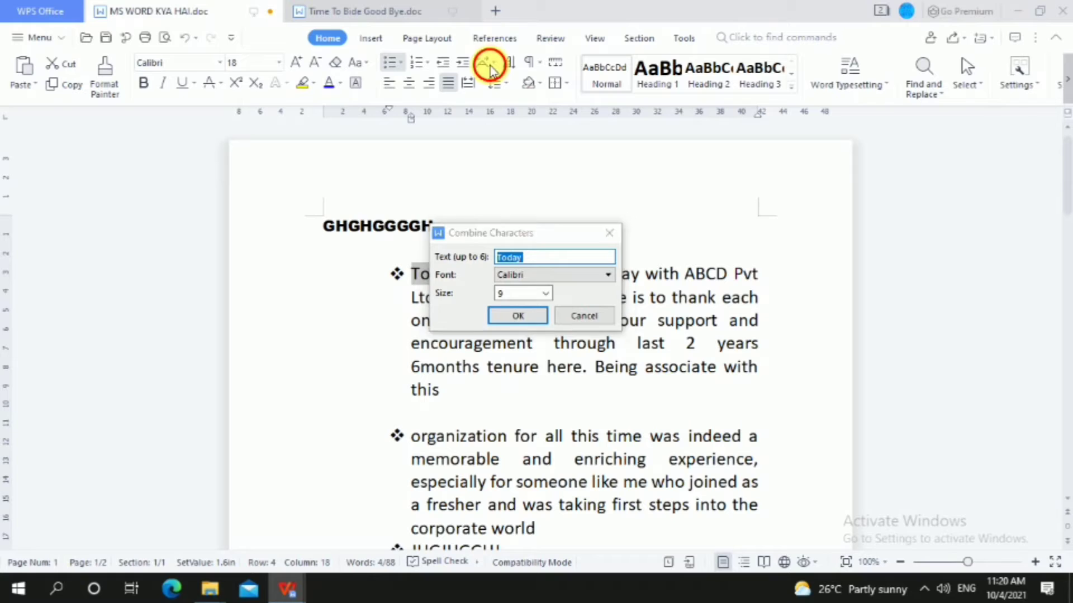
click(518, 316)
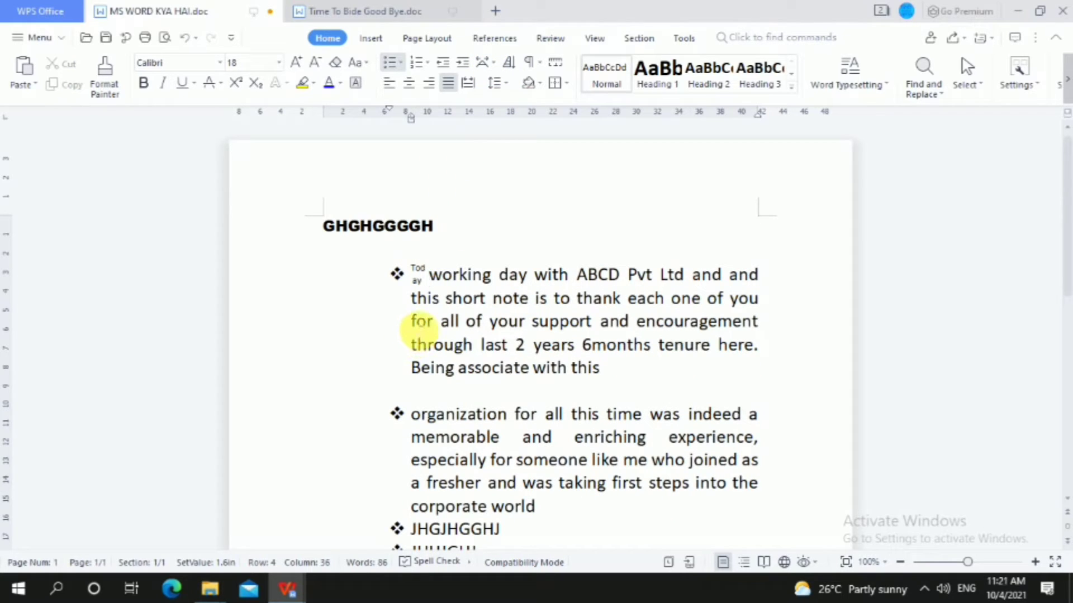
- Set the size of the combined characters "Today" to 10.5
drag(411, 270, 434, 279)
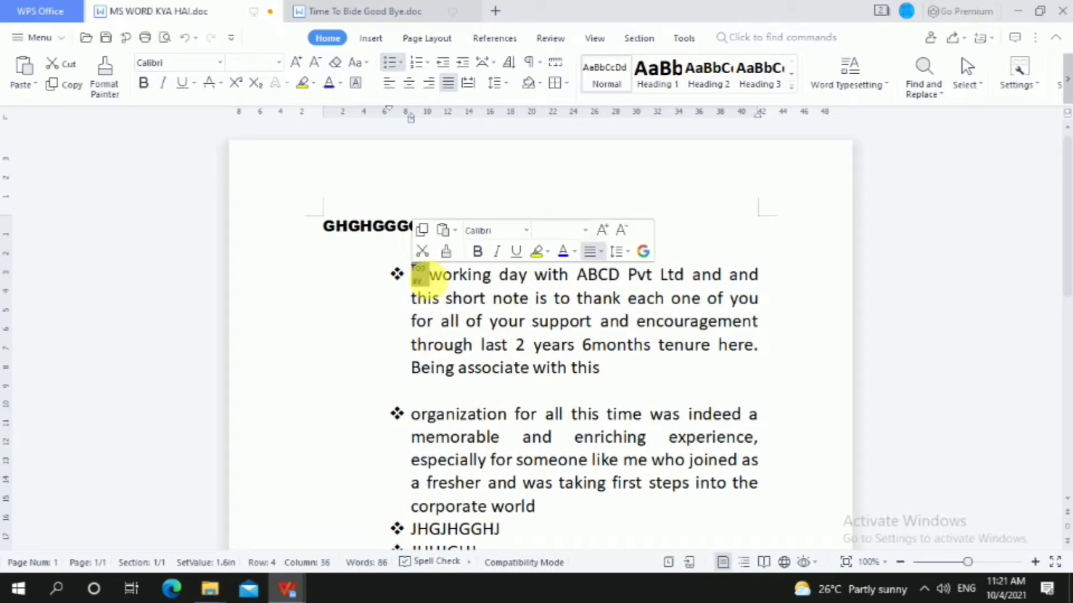
click(492, 62)
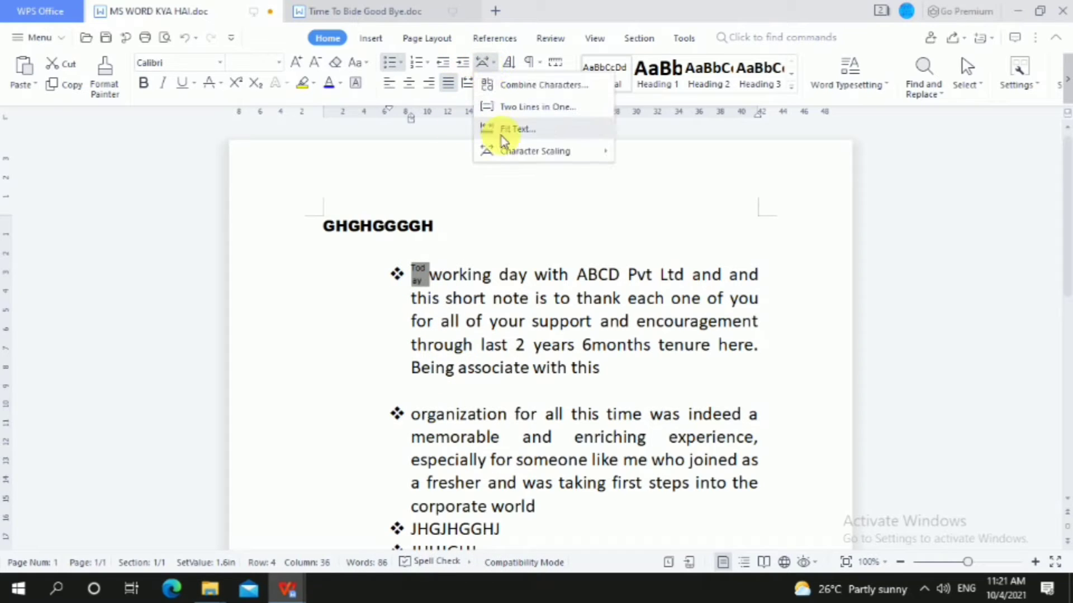
click(544, 87)
click(547, 296)
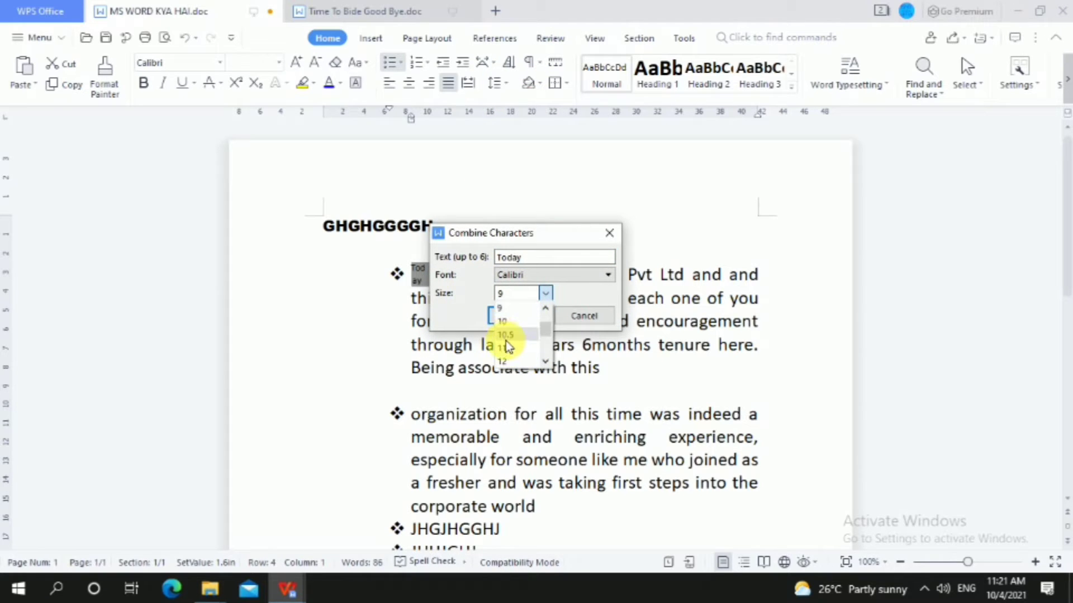
click(505, 335)
click(519, 317)
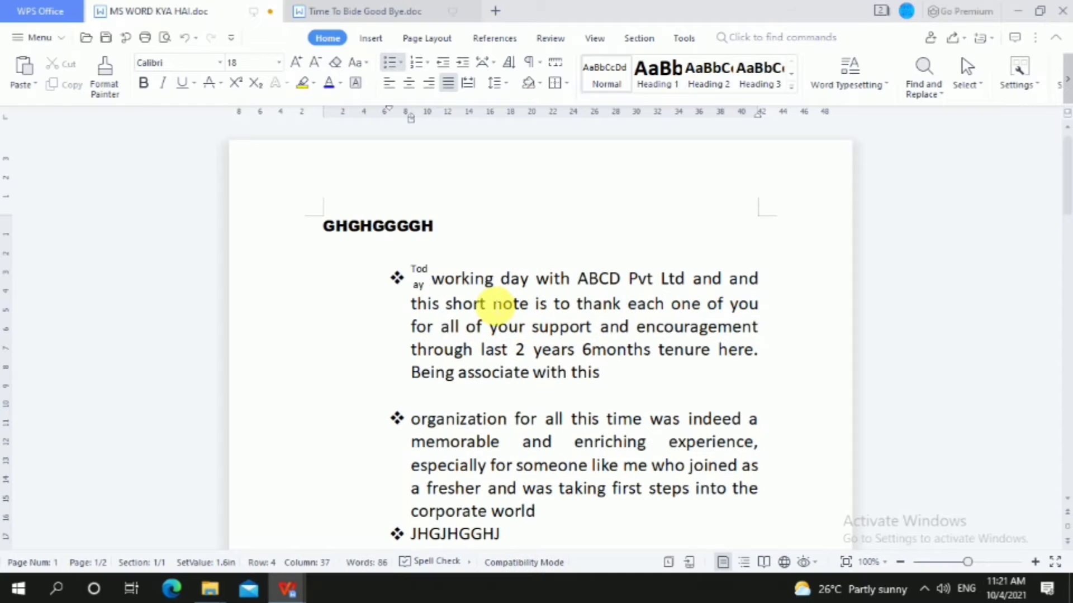
- Delete the combined characters "Today" and apply a green gradient font color to the heading "GHGHGGGGH"
key(shift+Left)
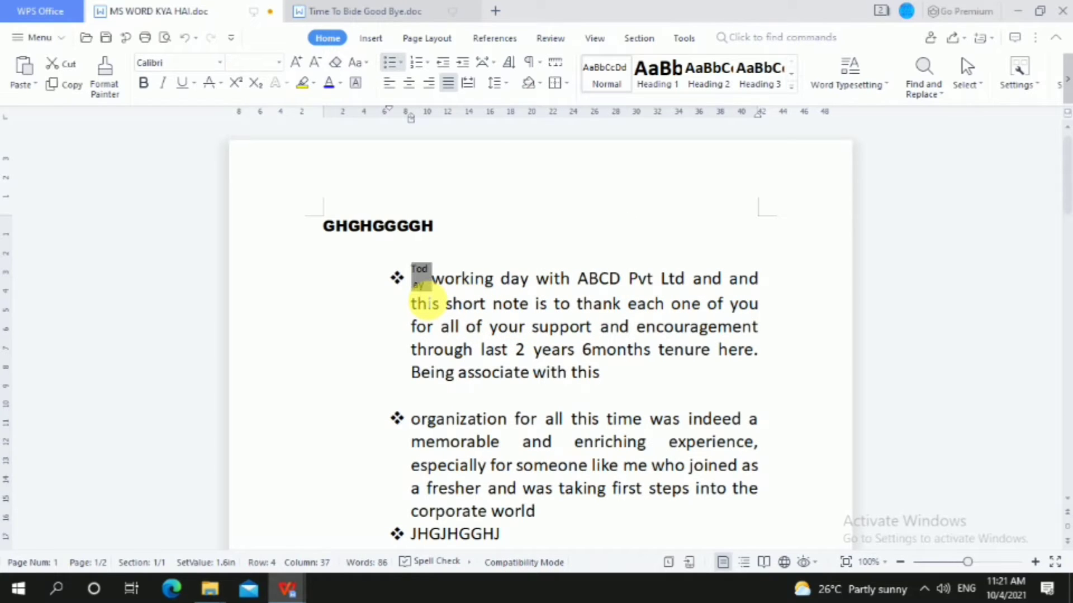
key(BackSpace)
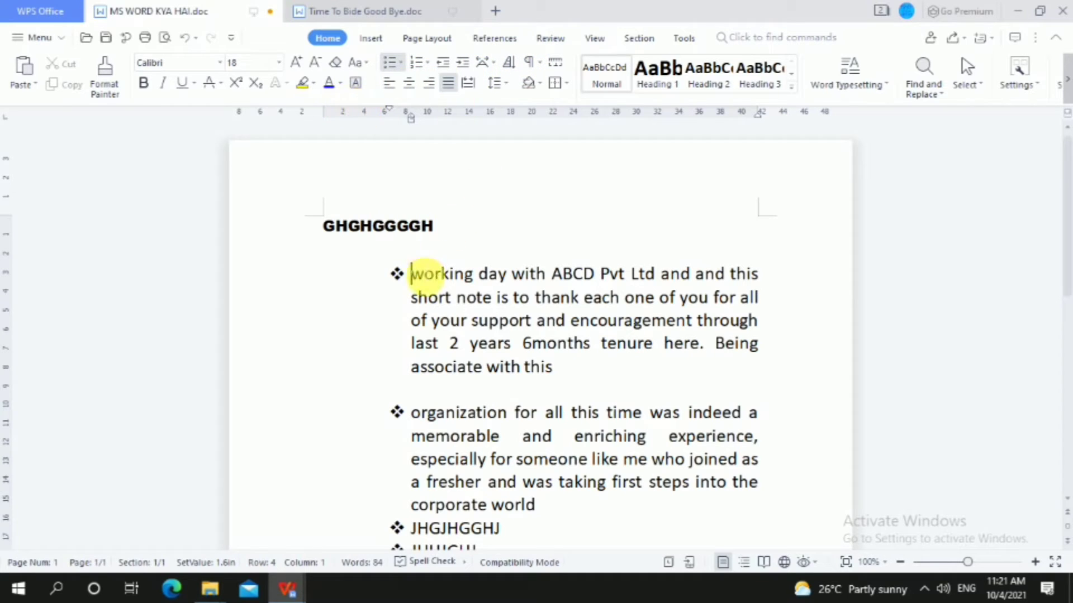
double_click(335, 232)
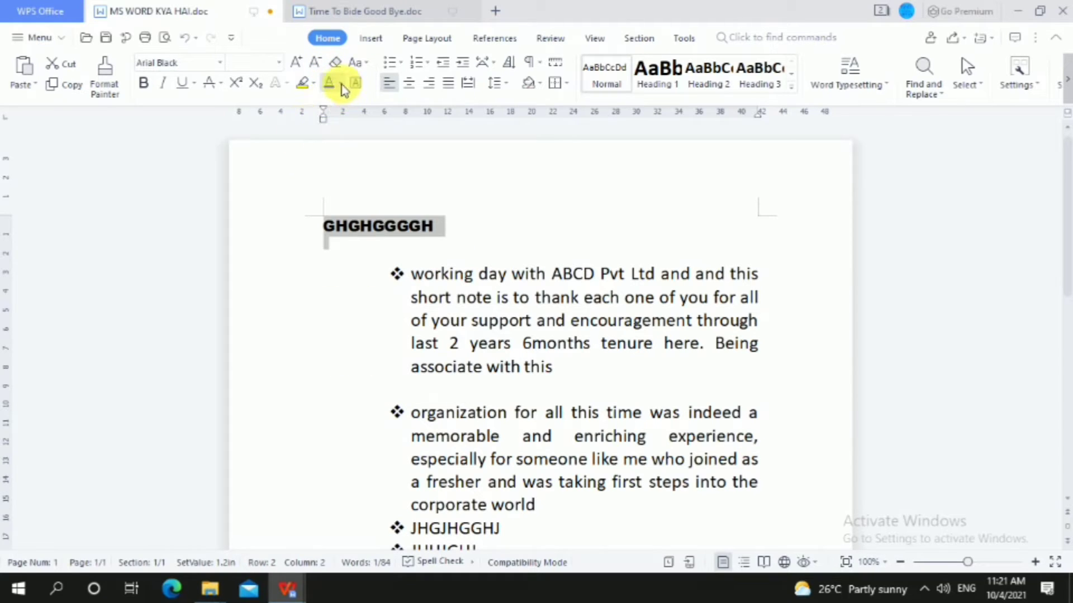
click(339, 85)
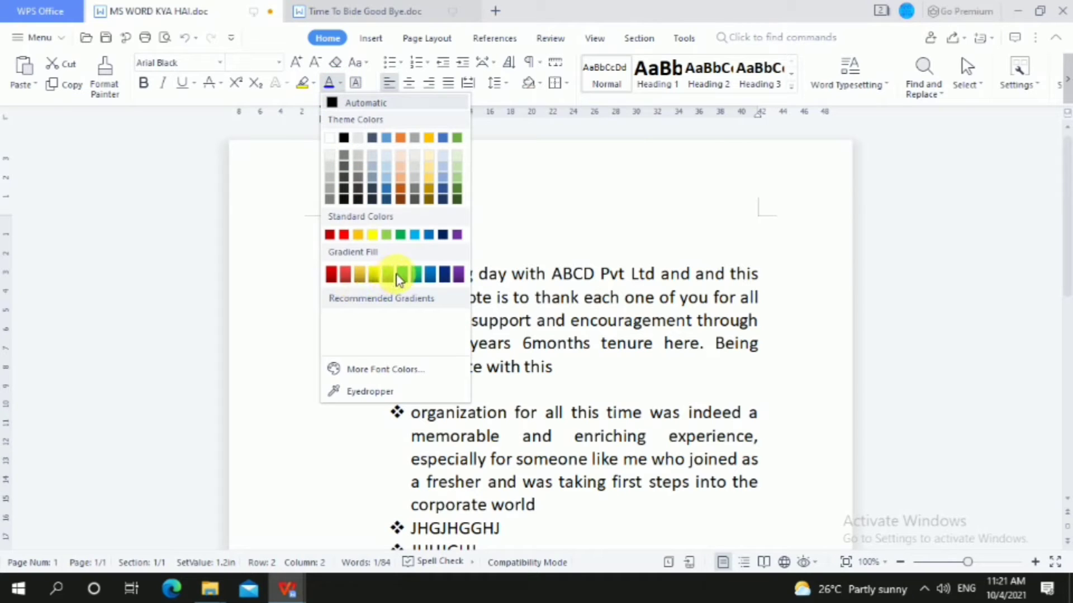
click(416, 273)
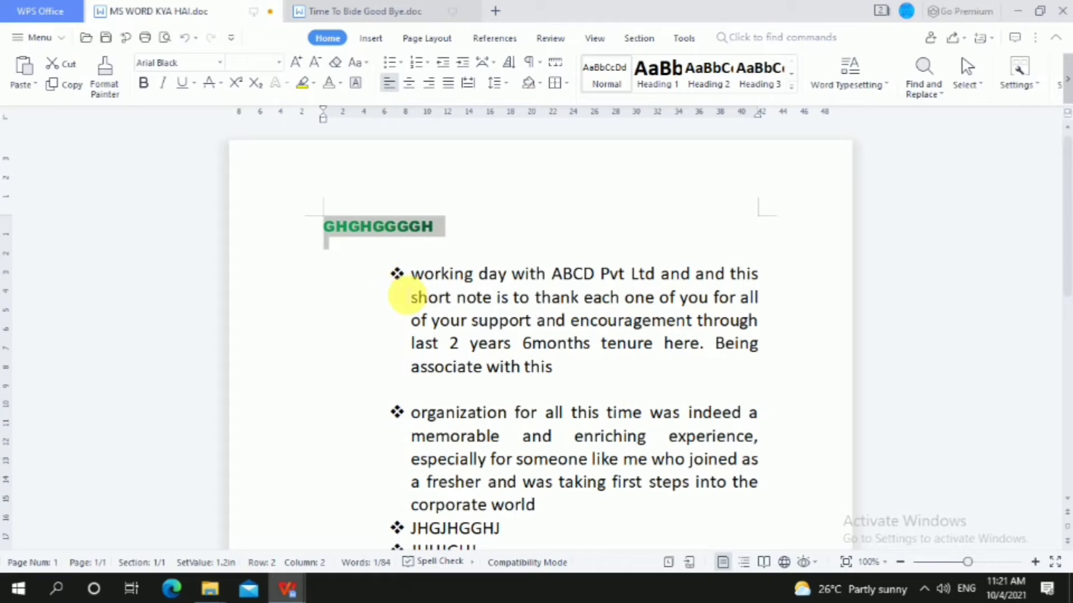
- Apply the dark red gradient font color to "working day with" in the first bulleted paragraph
drag(411, 273, 545, 275)
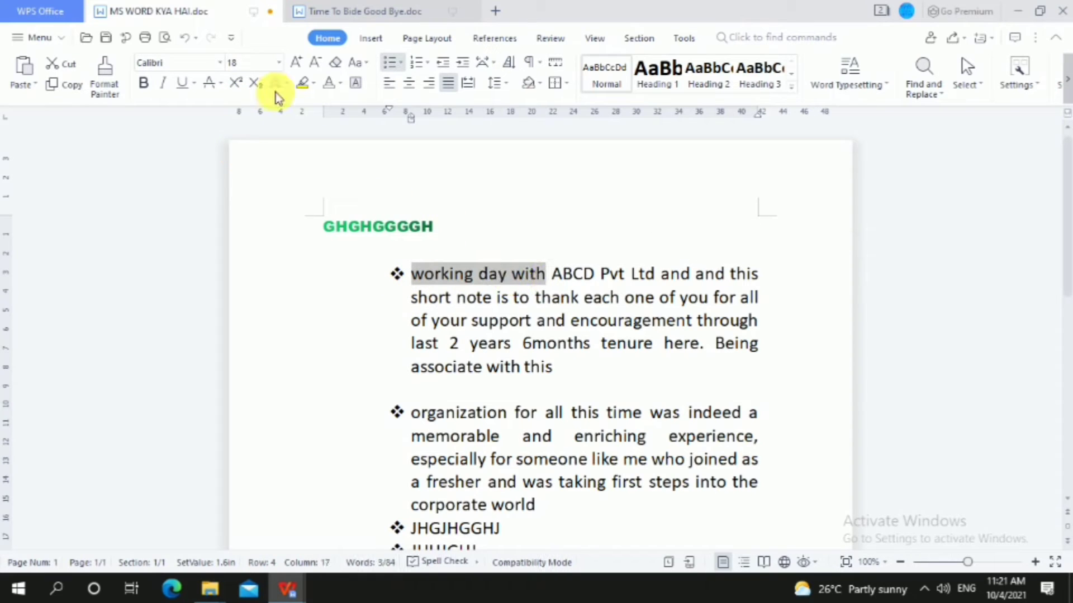
click(341, 86)
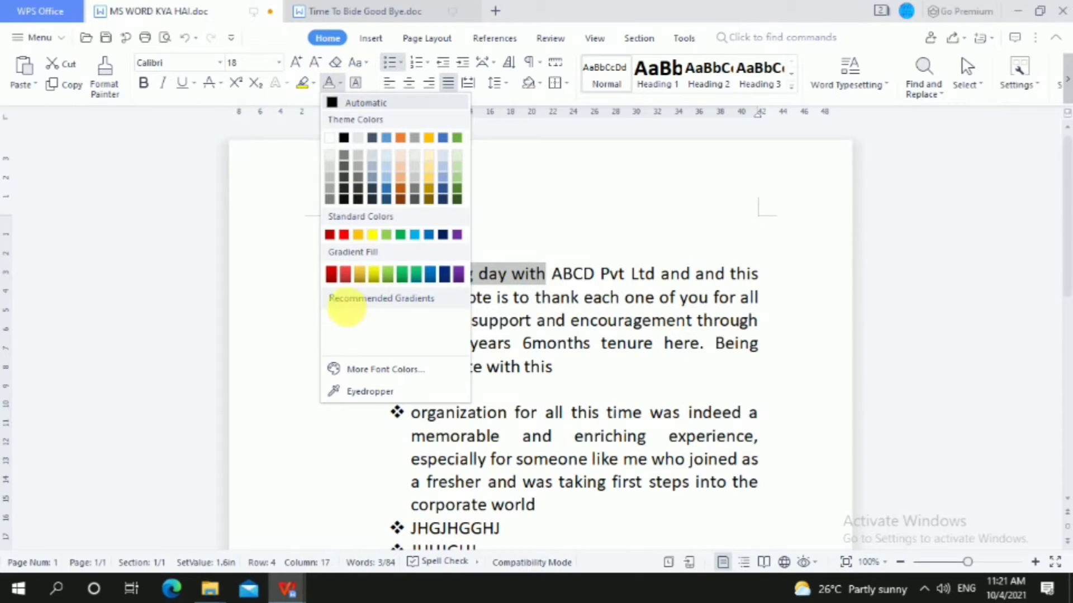
click(335, 278)
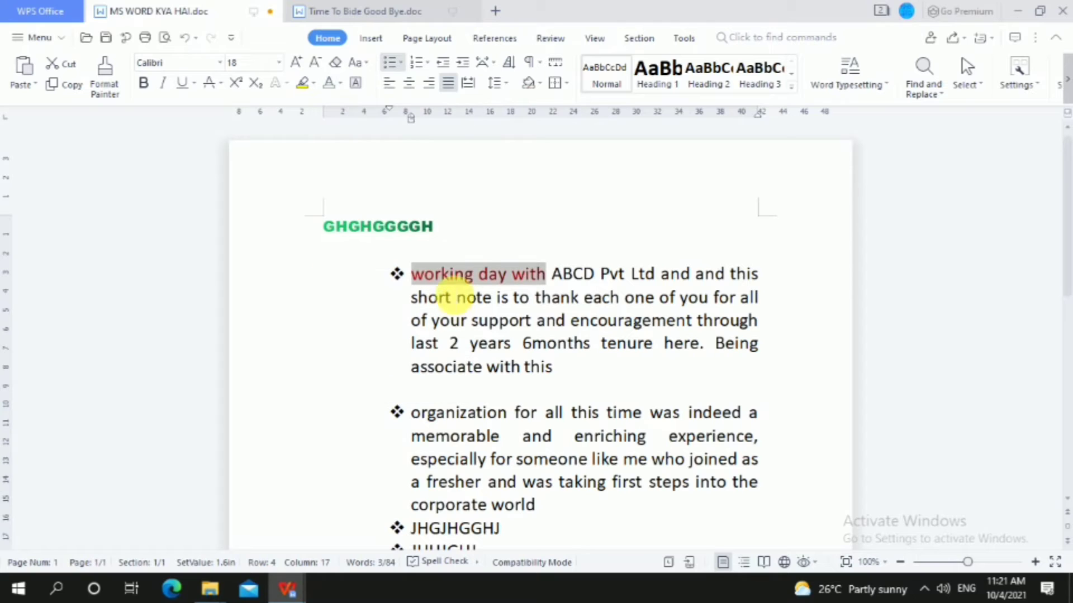
scroll(491, 282, up, 2)
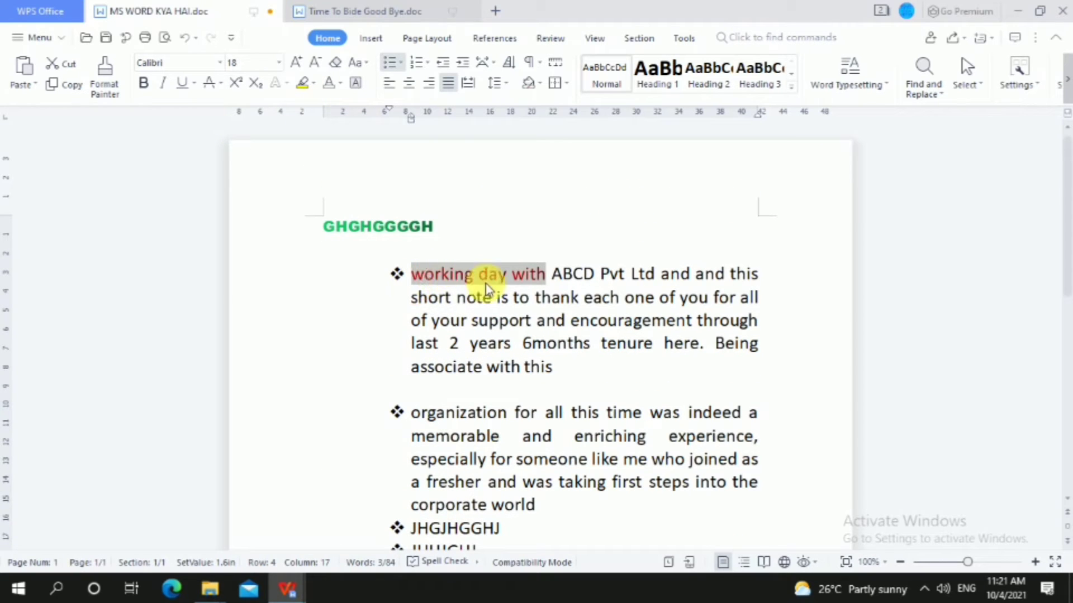
click(513, 297)
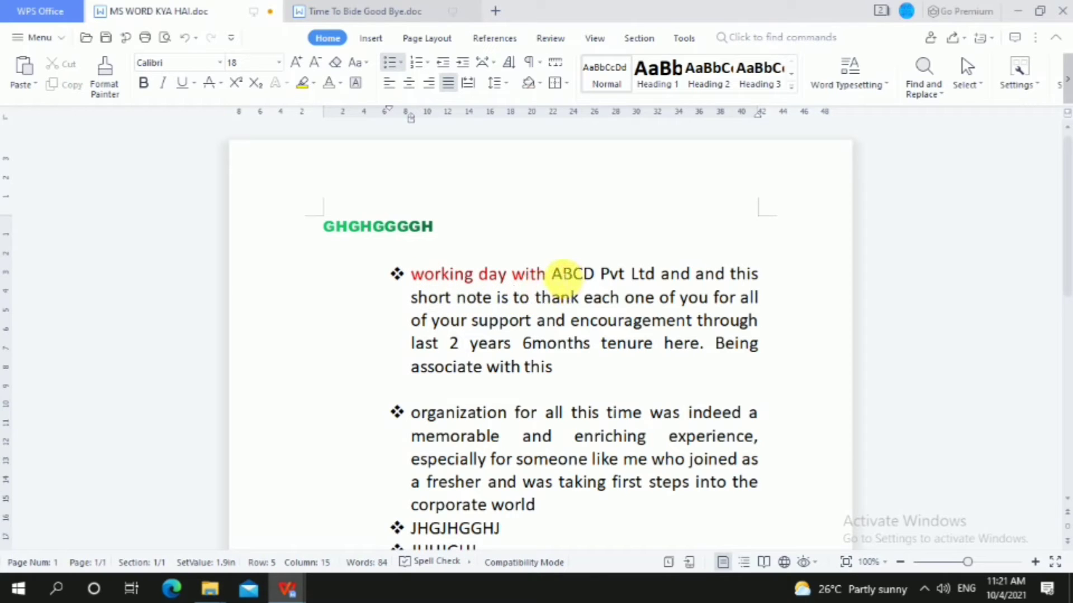
- Highlight "ABCD Pvt Ltd" in the first bulleted paragraph in yellow
drag(553, 273, 675, 284)
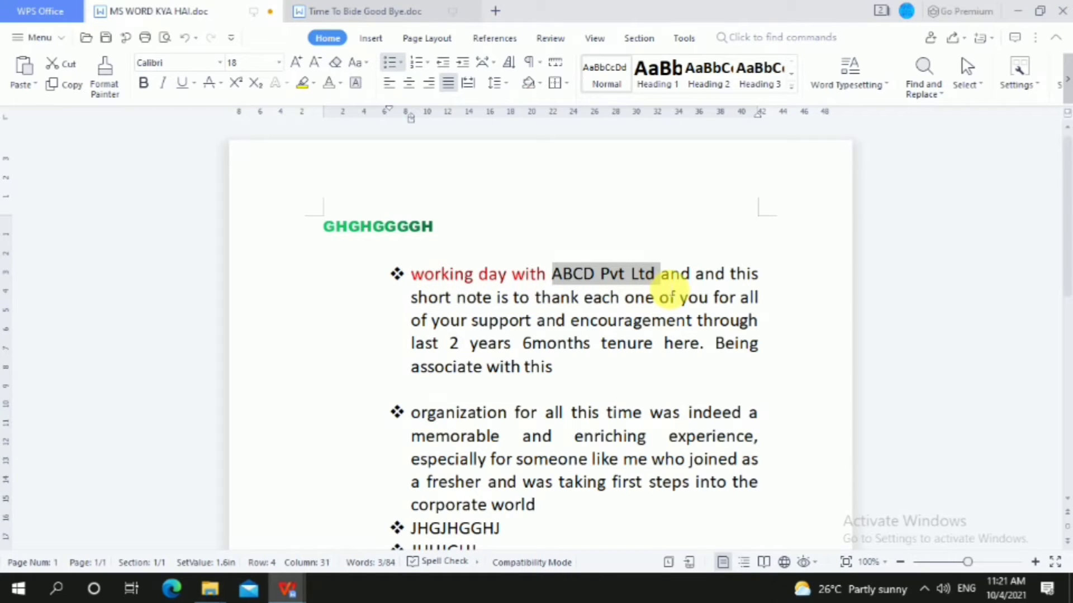
click(313, 83)
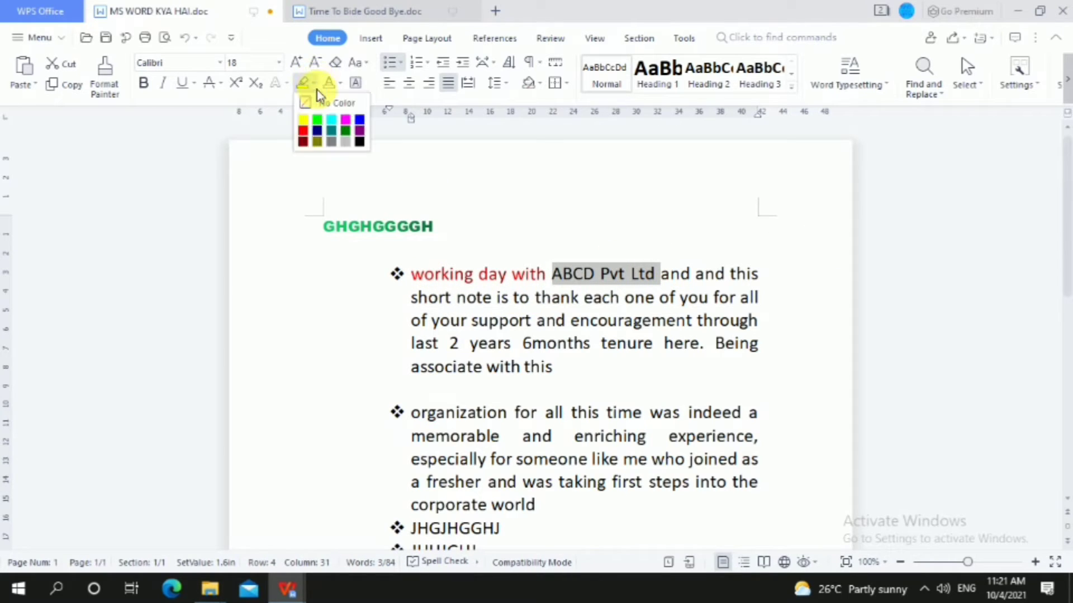
click(303, 121)
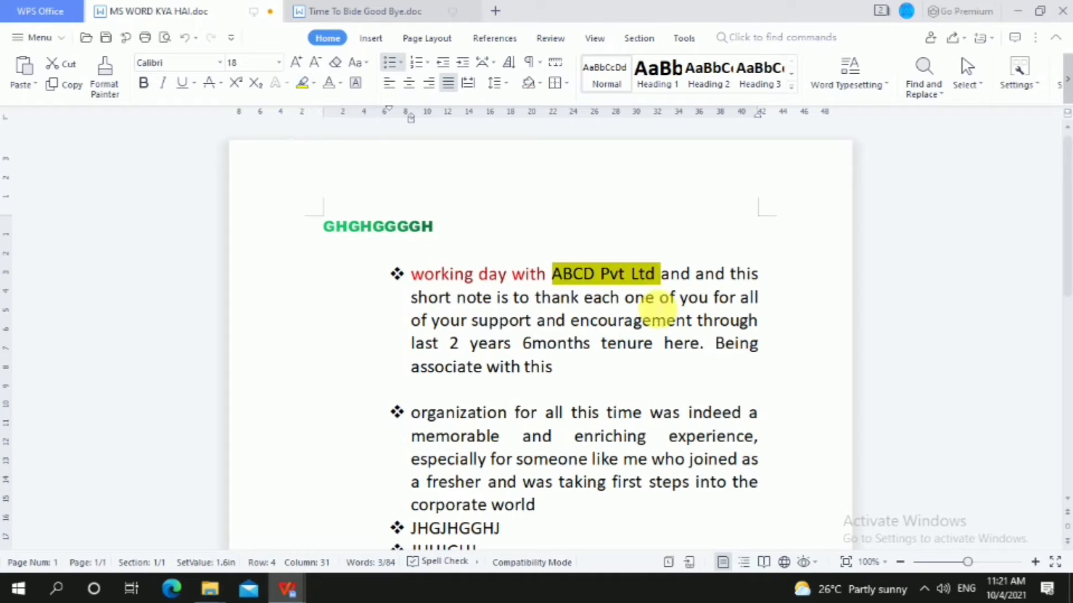
click(670, 320)
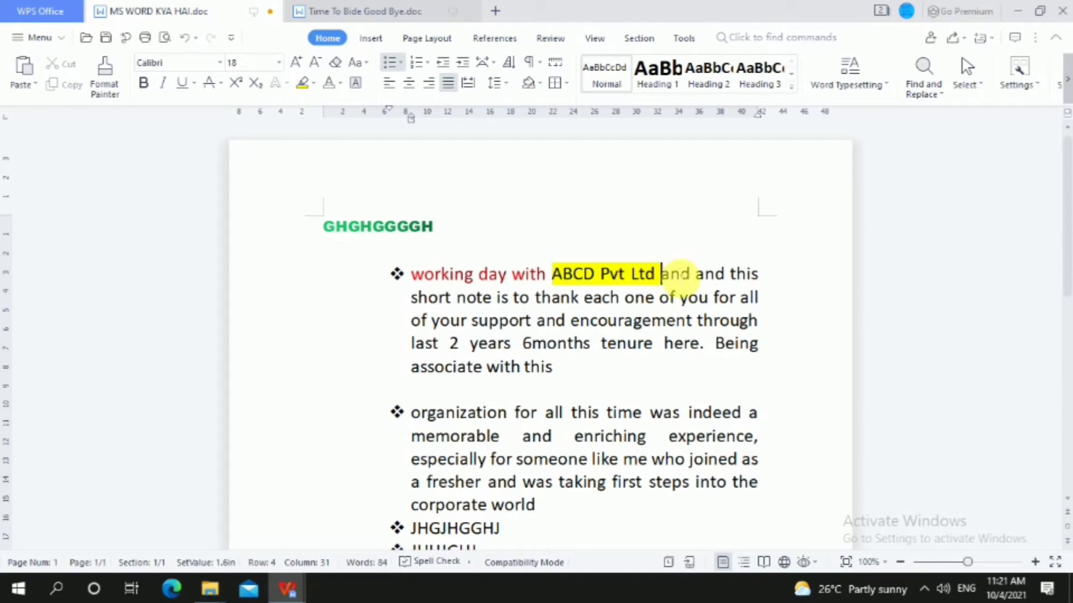
- Highlight "and and this" on the first line of the first bulleted paragraph in magenta
drag(676, 275, 799, 273)
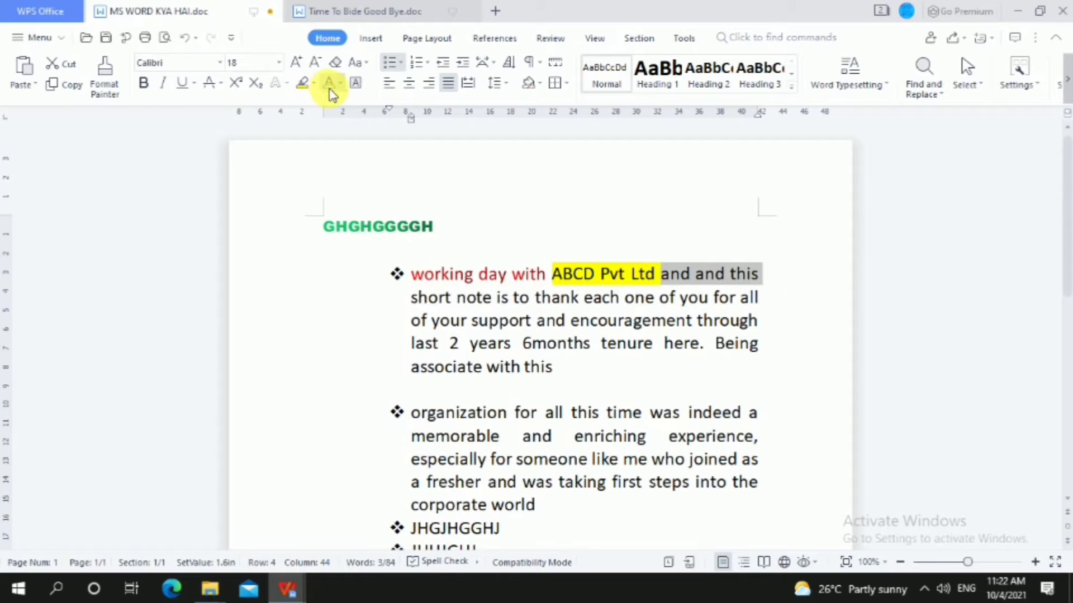
click(312, 83)
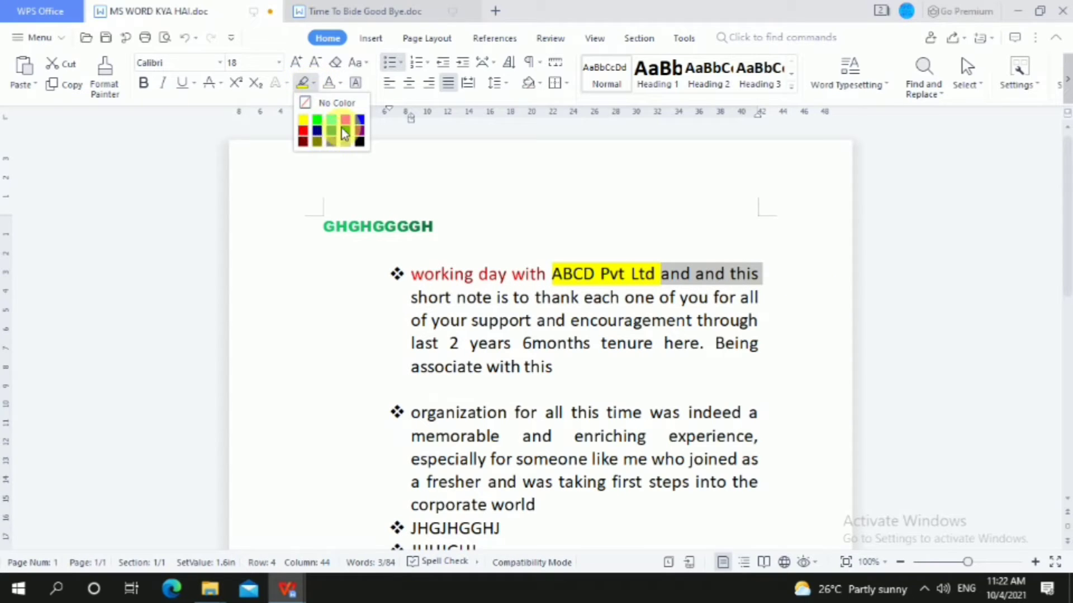
click(346, 131)
click(638, 344)
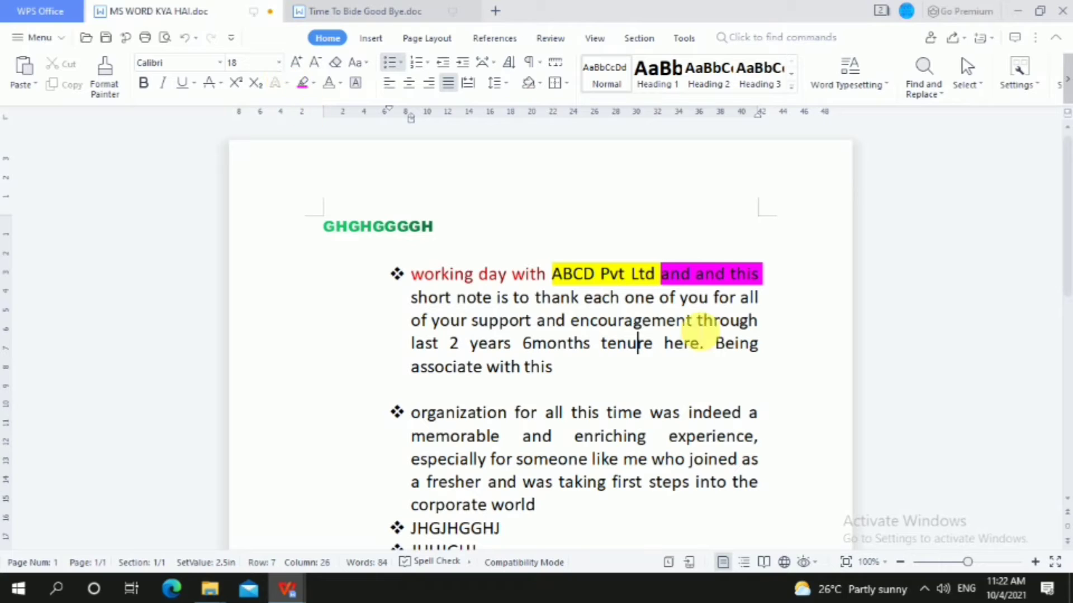
click(657, 300)
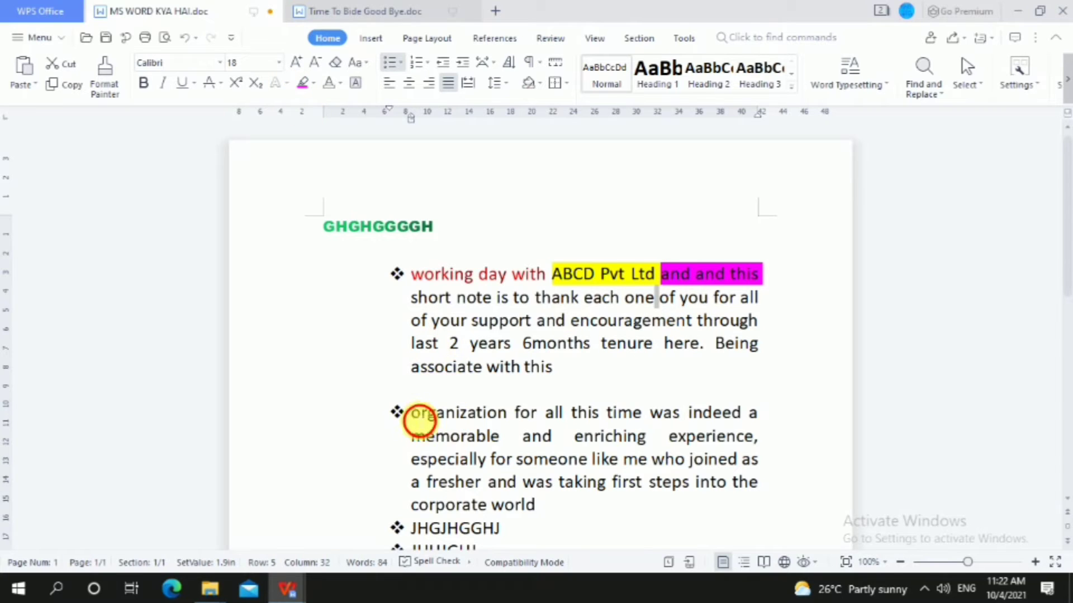
- Make the word "organization" at the start of the second bulleted paragraph bold
drag(419, 420, 507, 416)
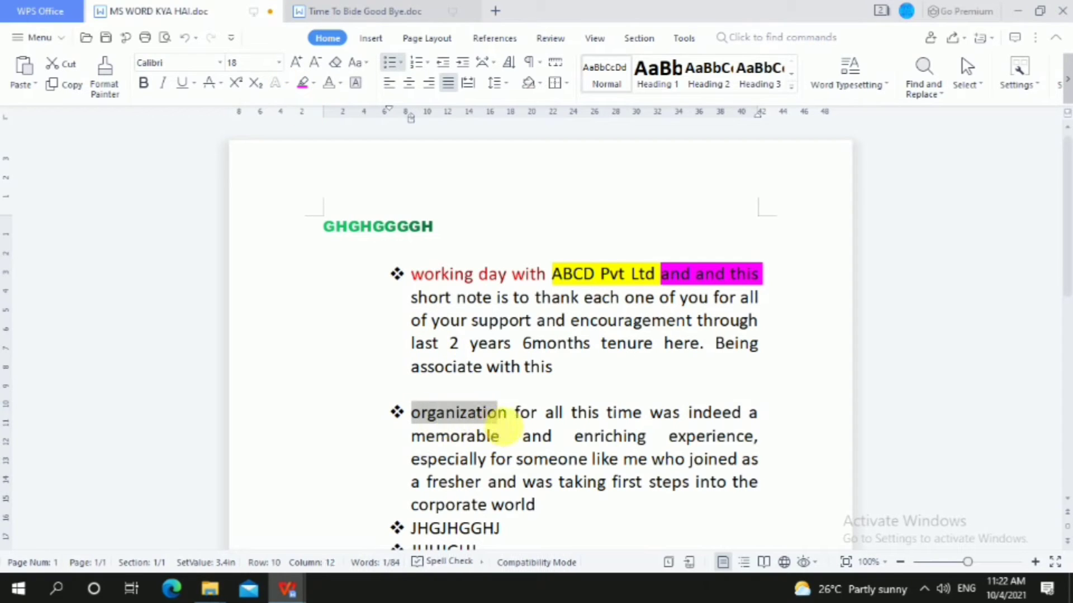
click(286, 87)
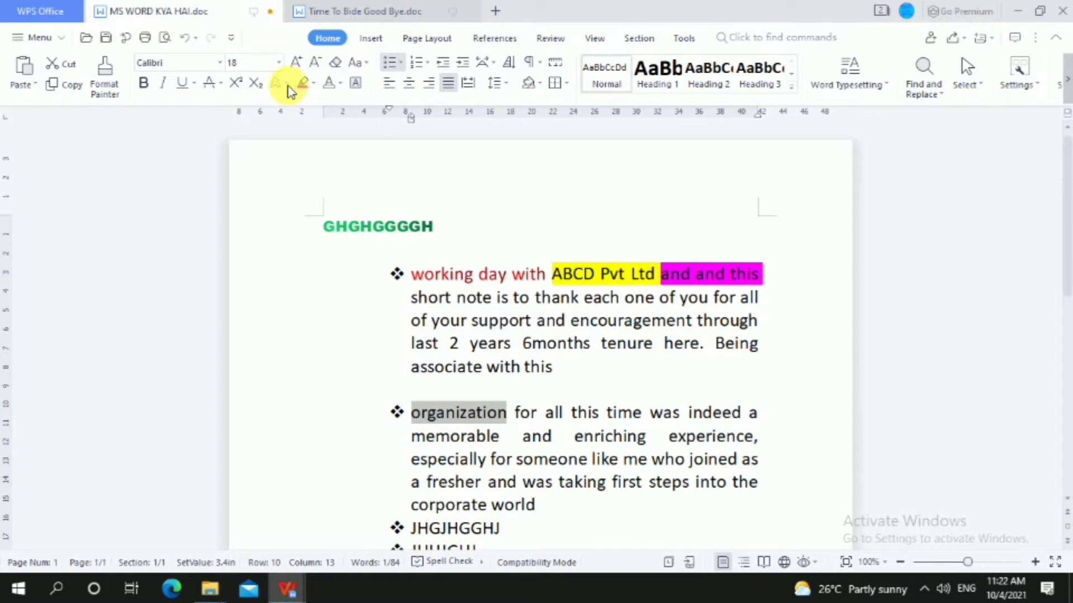
click(286, 87)
click(144, 83)
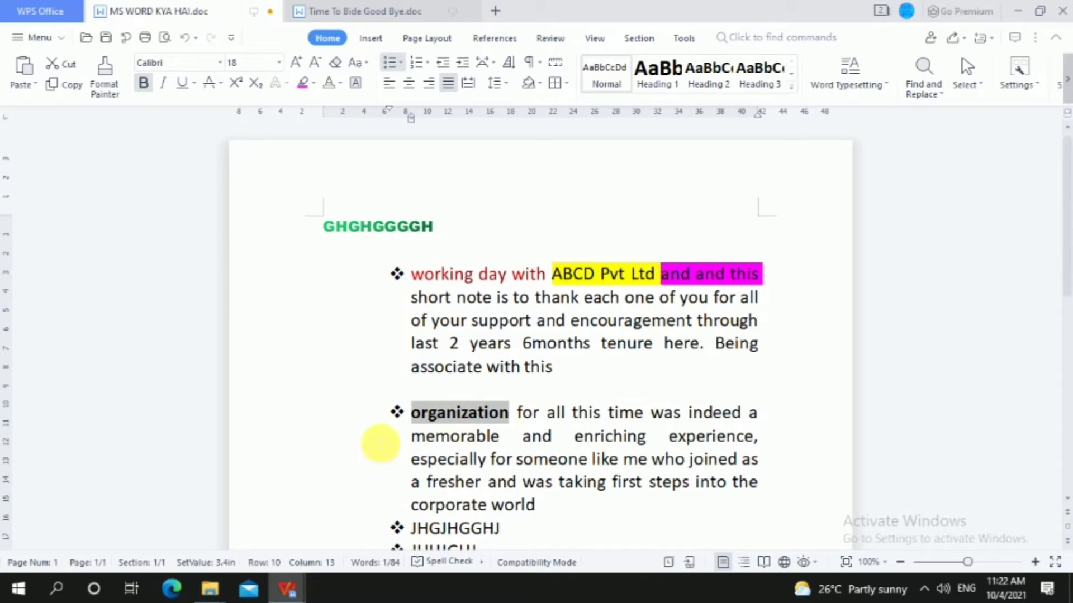
click(412, 415)
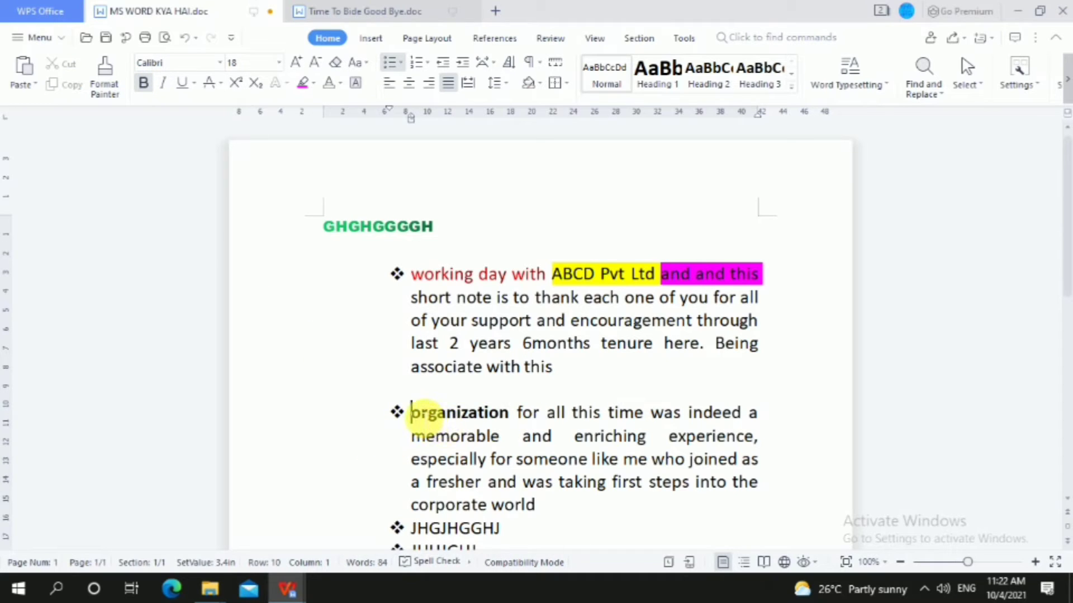
- Remove the bold formatting from "organization" and apply it again
drag(419, 416, 503, 418)
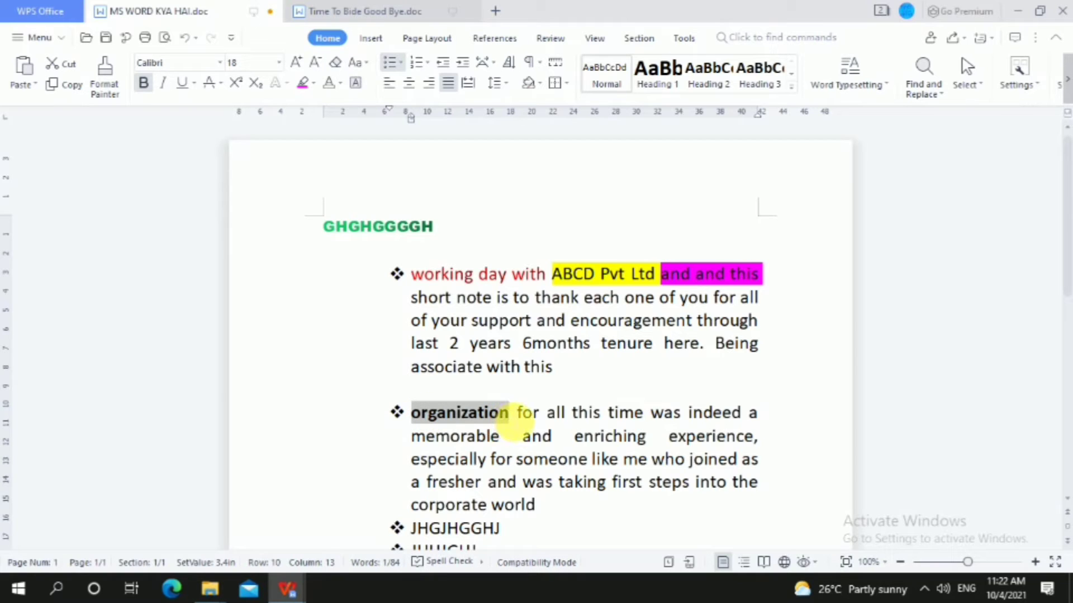
click(144, 85)
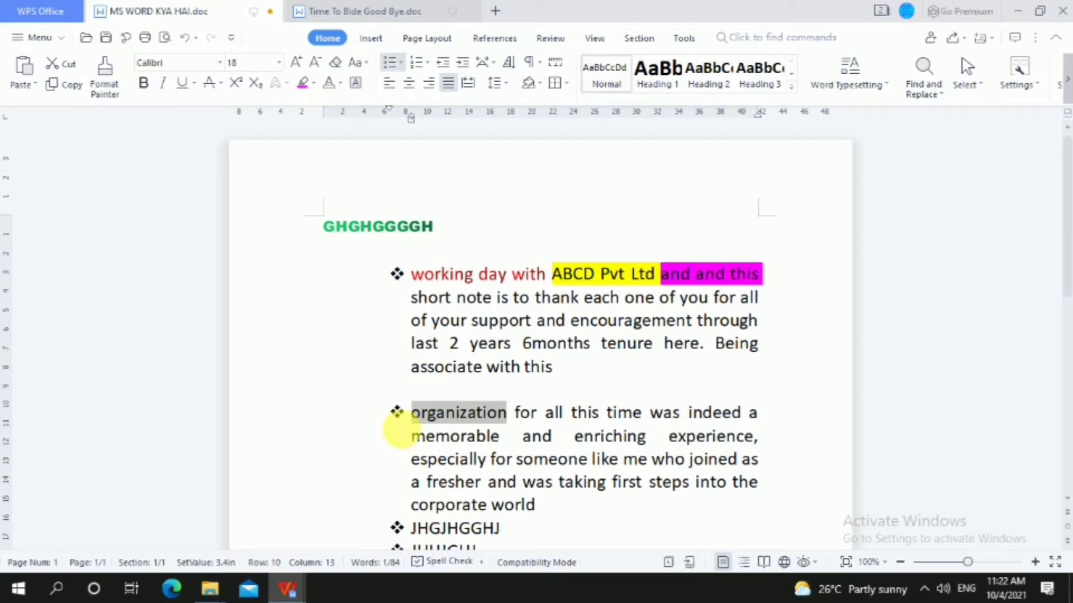
click(144, 84)
click(533, 436)
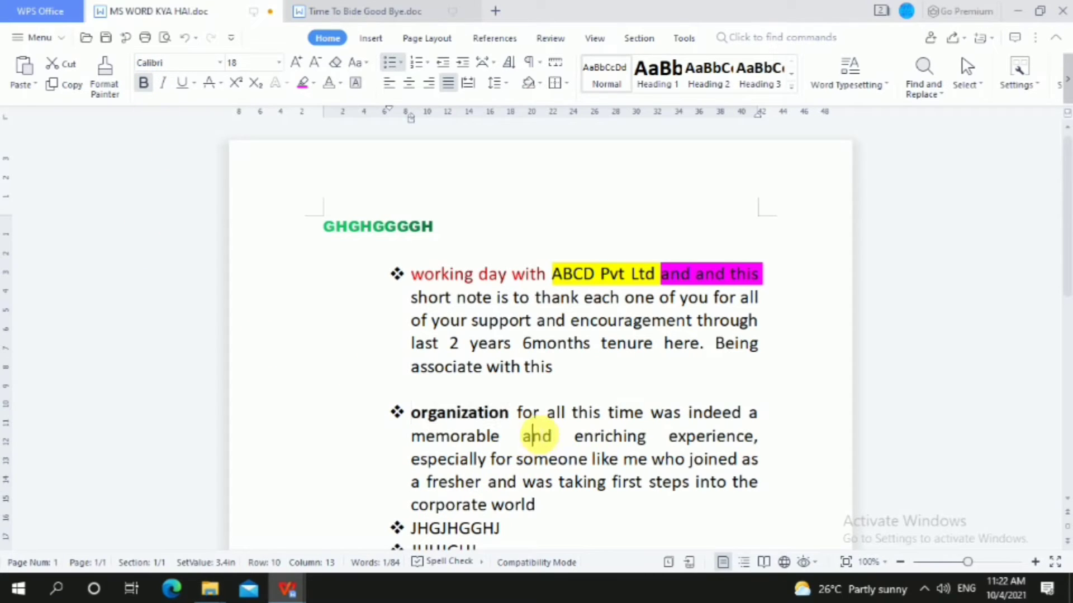
- Make "for all this" in the second bulleted paragraph bold
drag(518, 413, 598, 414)
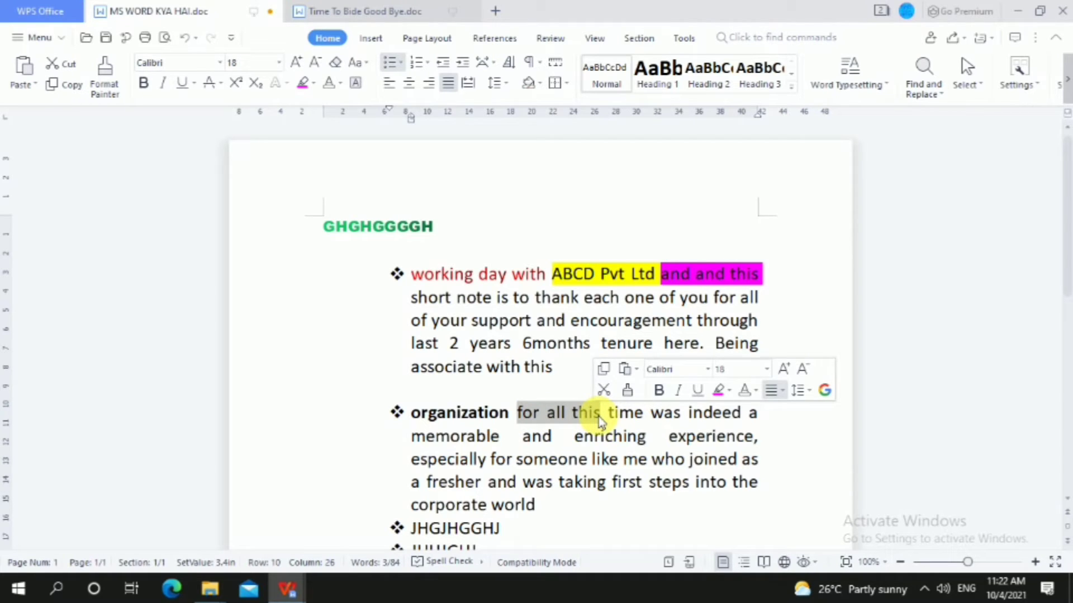
key(ctrl+b)
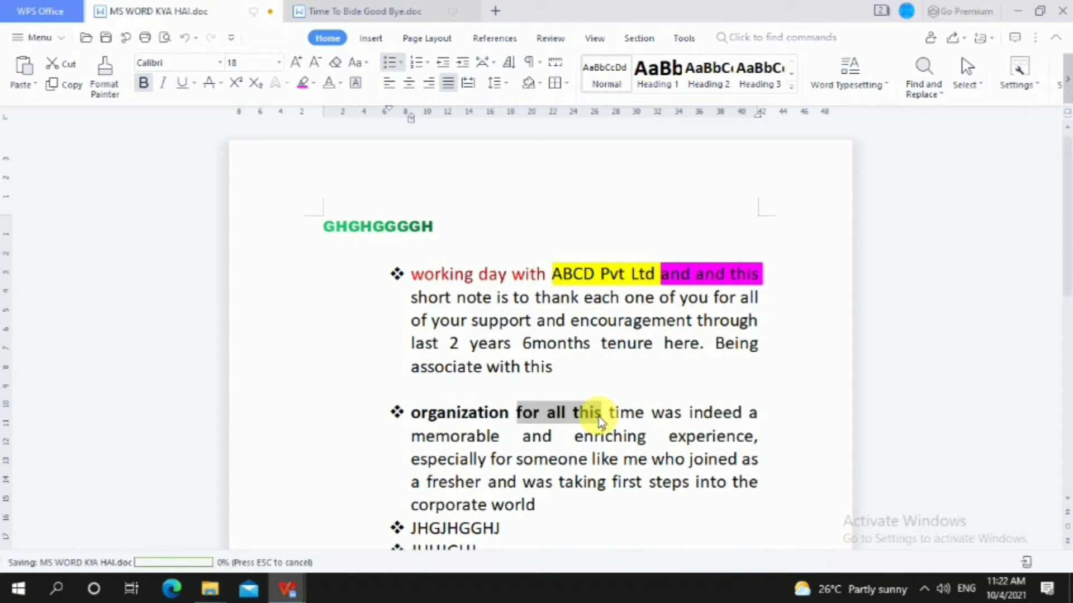
click(590, 415)
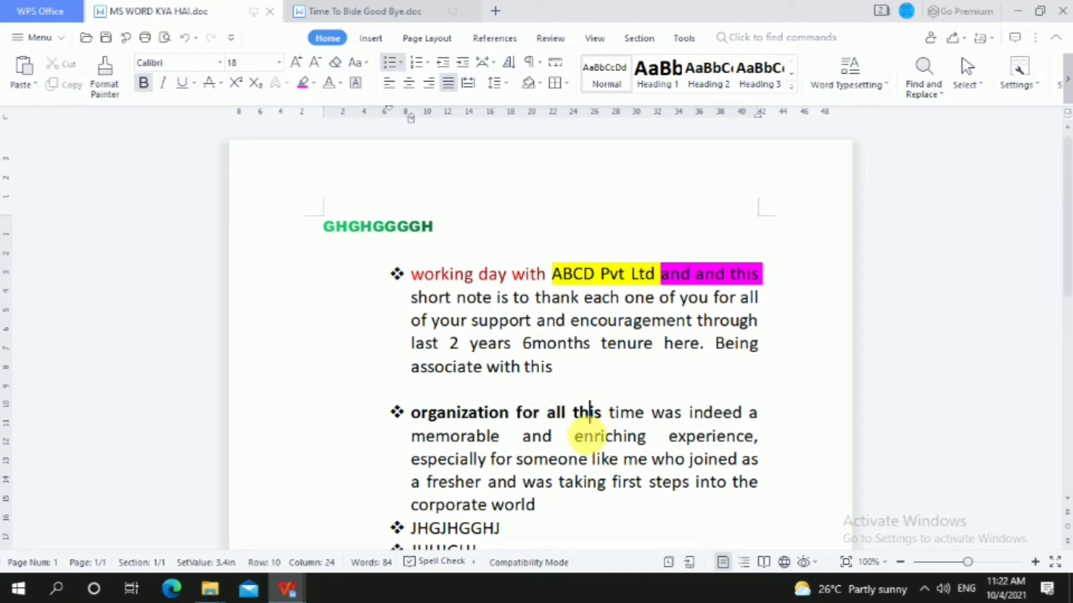
- Bold the text from "time was indeed" through "first steps into the", and remove that bold formatting again
drag(606, 414, 774, 486)
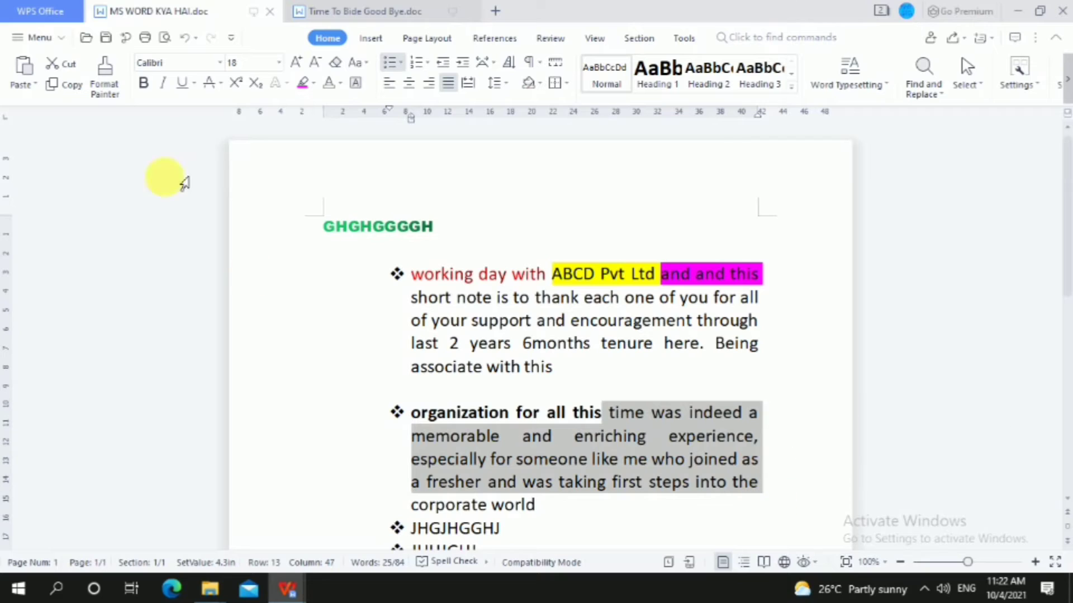
click(144, 88)
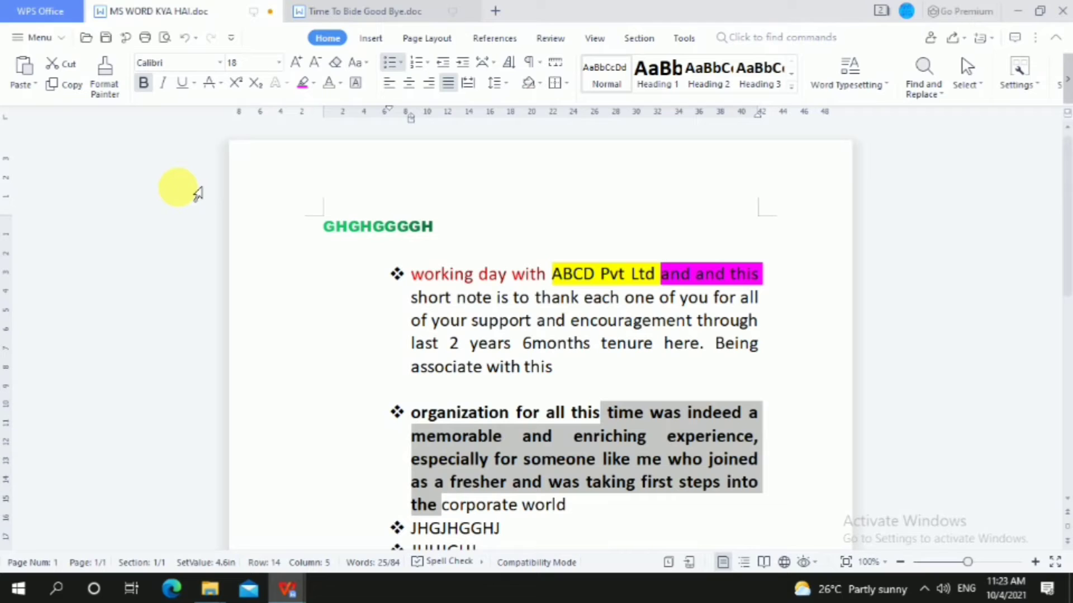
click(143, 83)
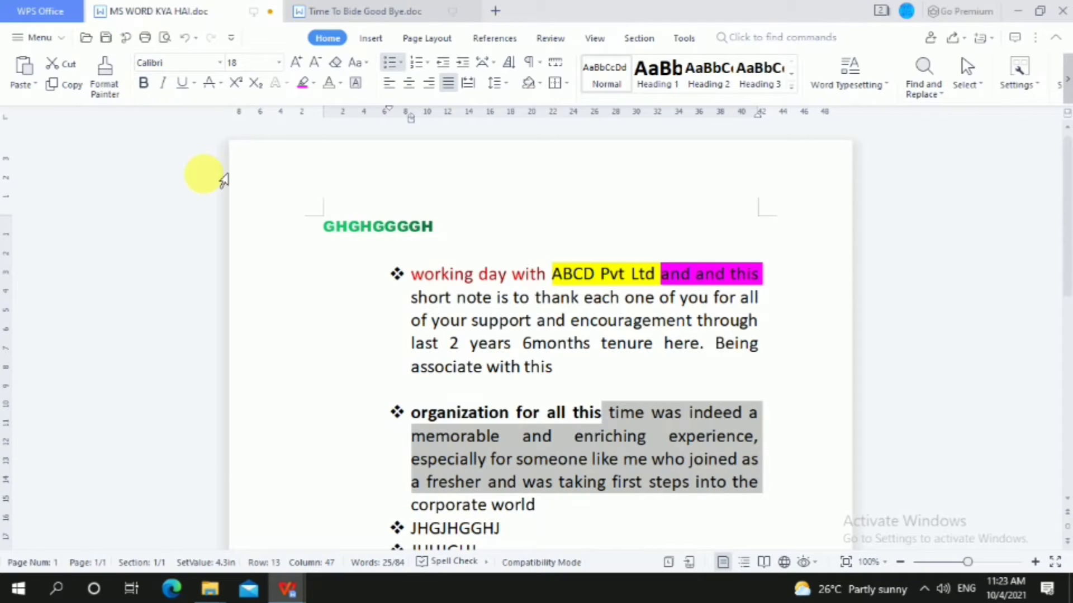
click(524, 437)
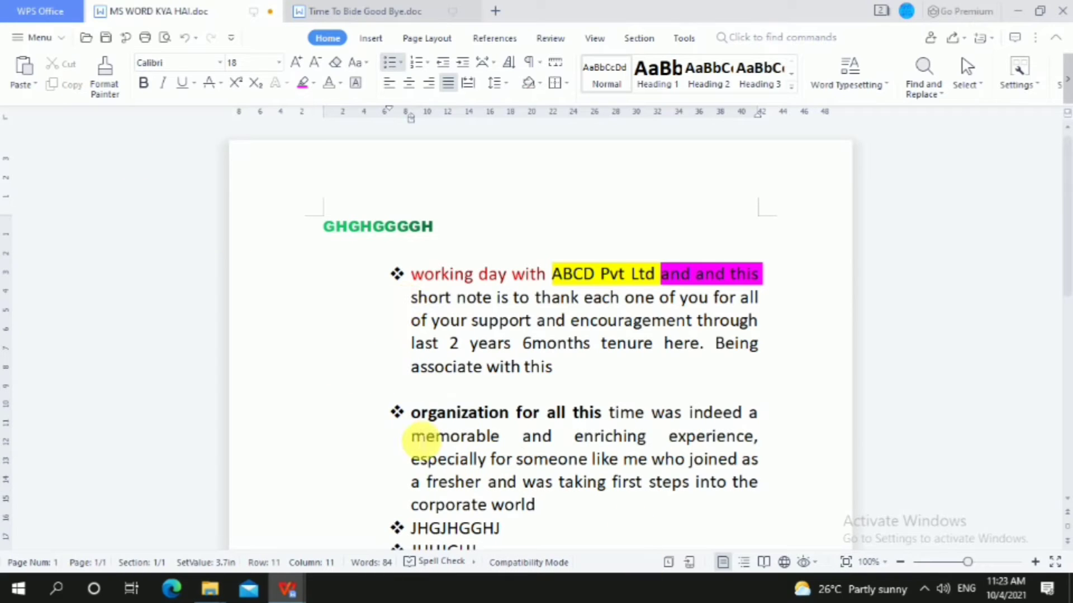
- Italicize "organization for all th" in the second bulleted paragraph and remove the italics again
drag(414, 413, 590, 417)
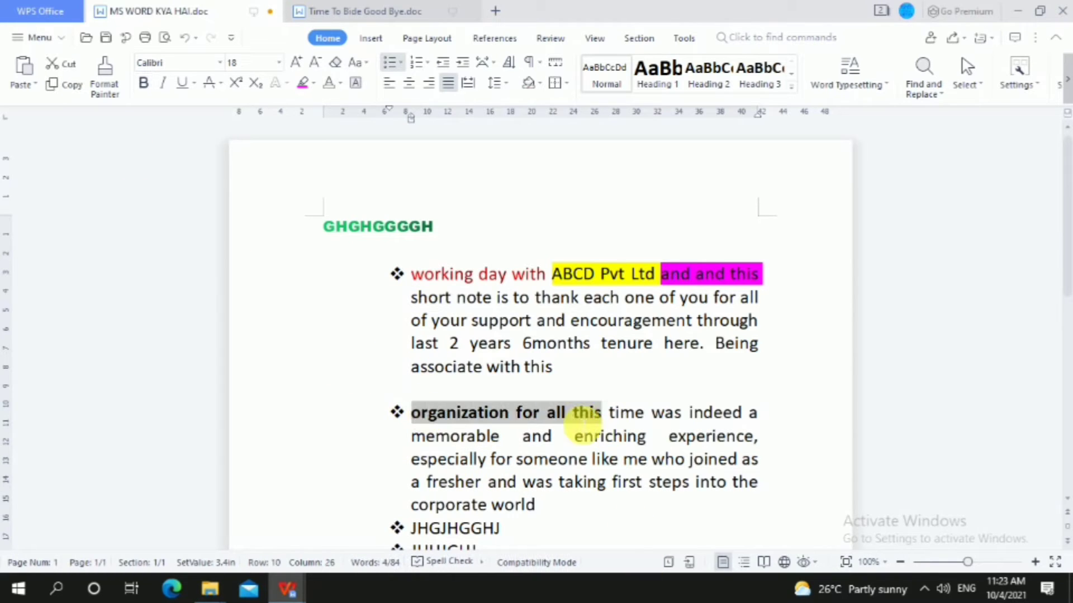
click(163, 88)
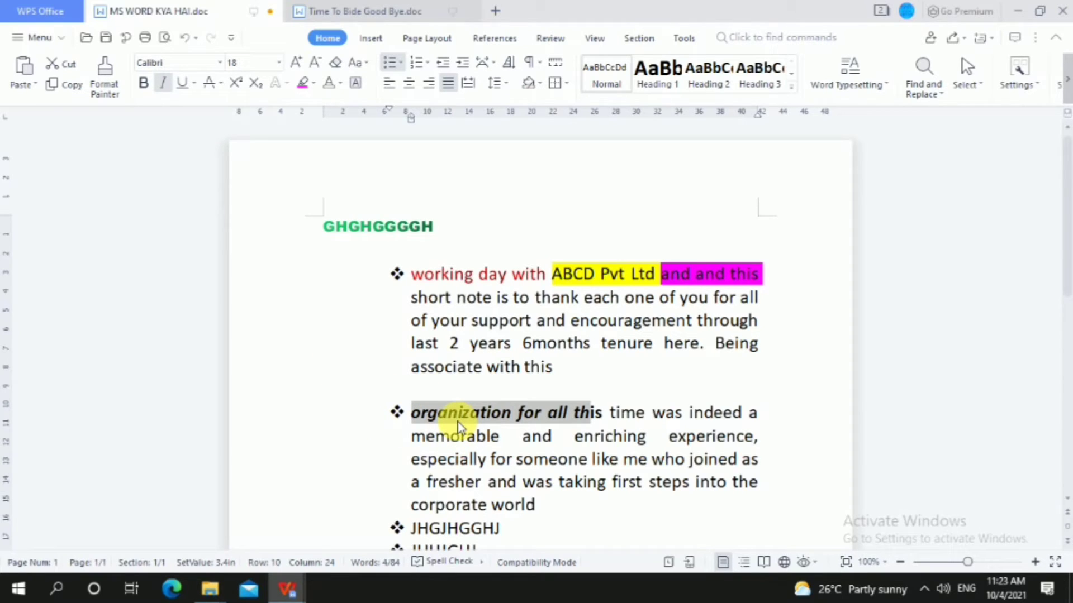
key(ctrl+i)
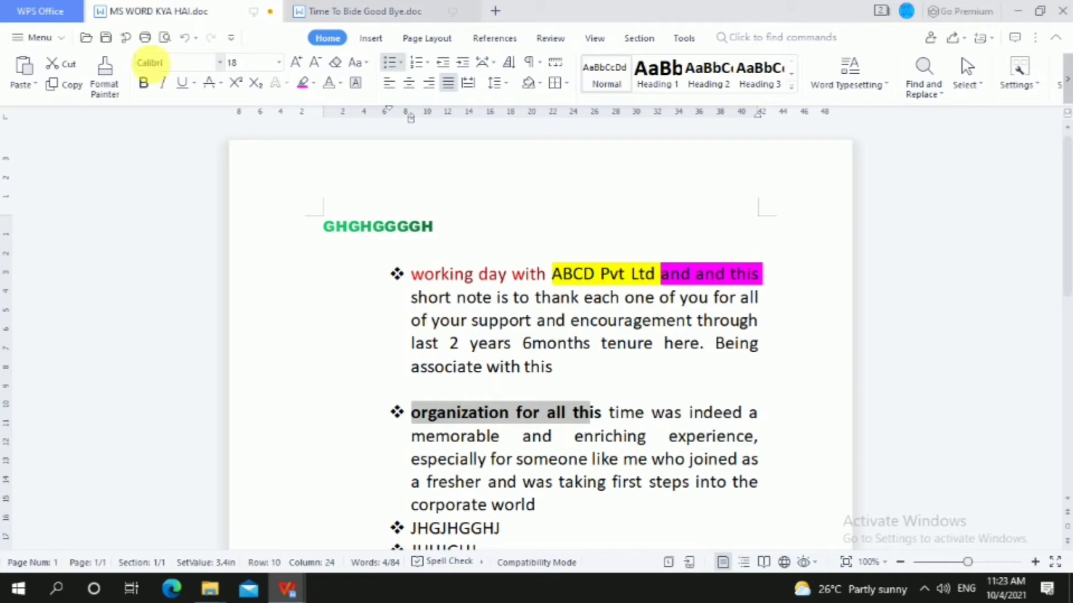
- Toggle italics on and off twice for the bold text "organization for all th" in the second bulleted paragraph
click(162, 82)
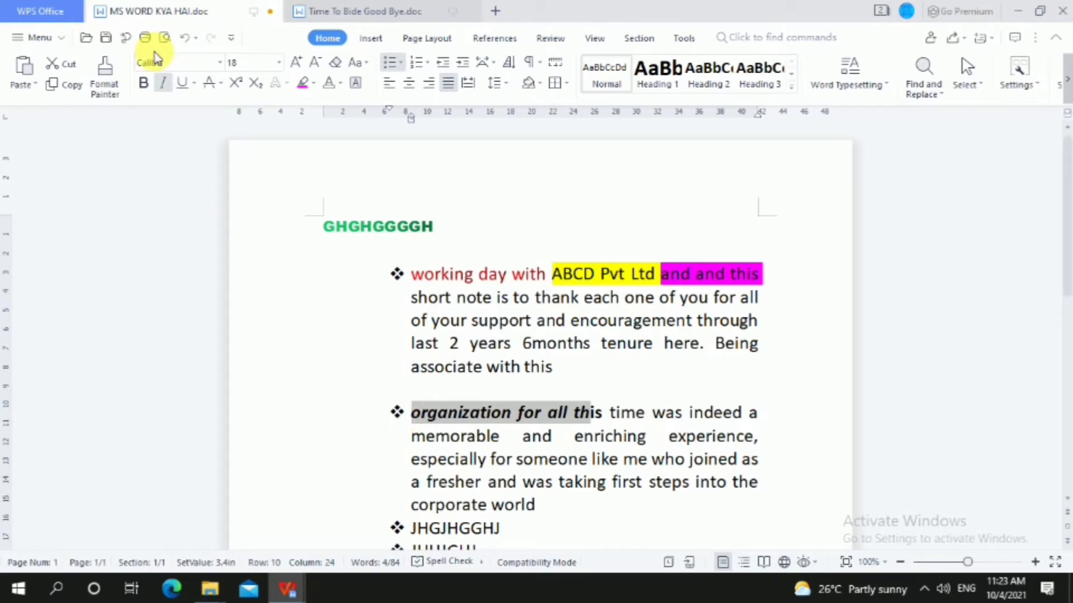
click(161, 85)
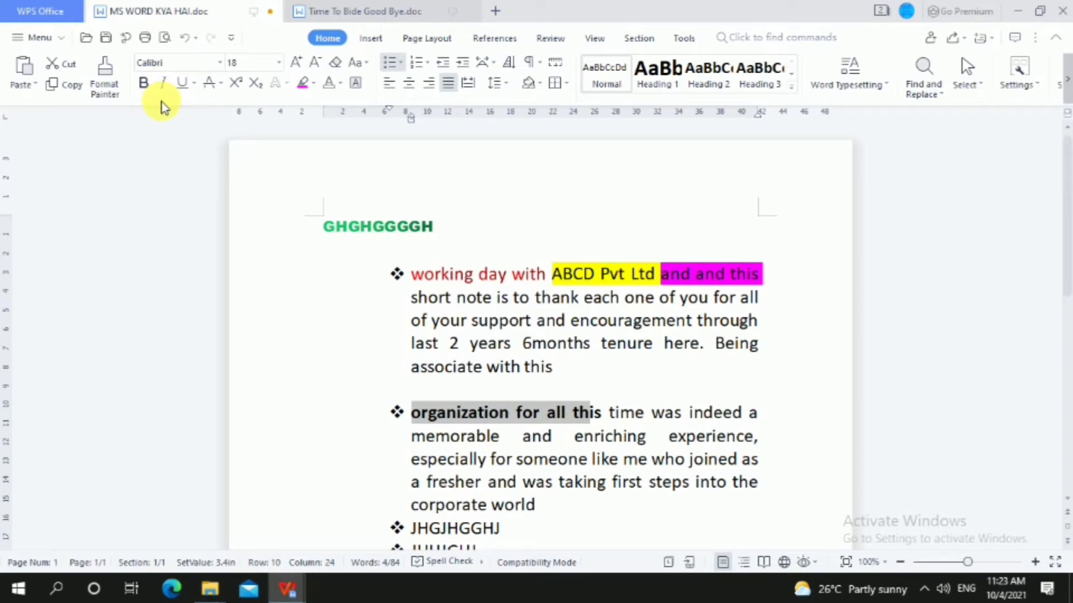
key(ctrl+i)
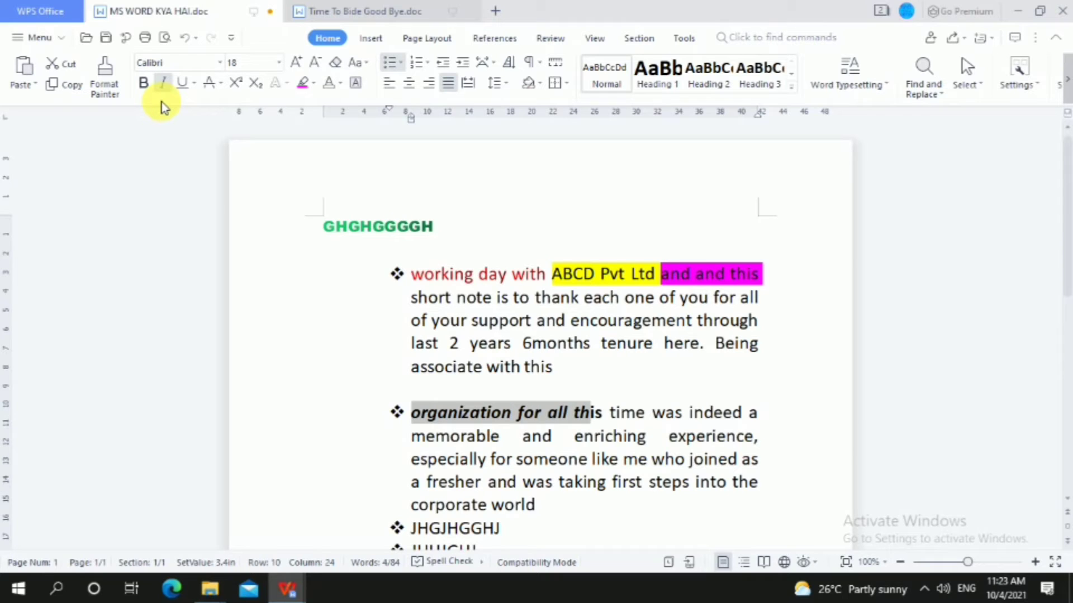
key(ctrl+i)
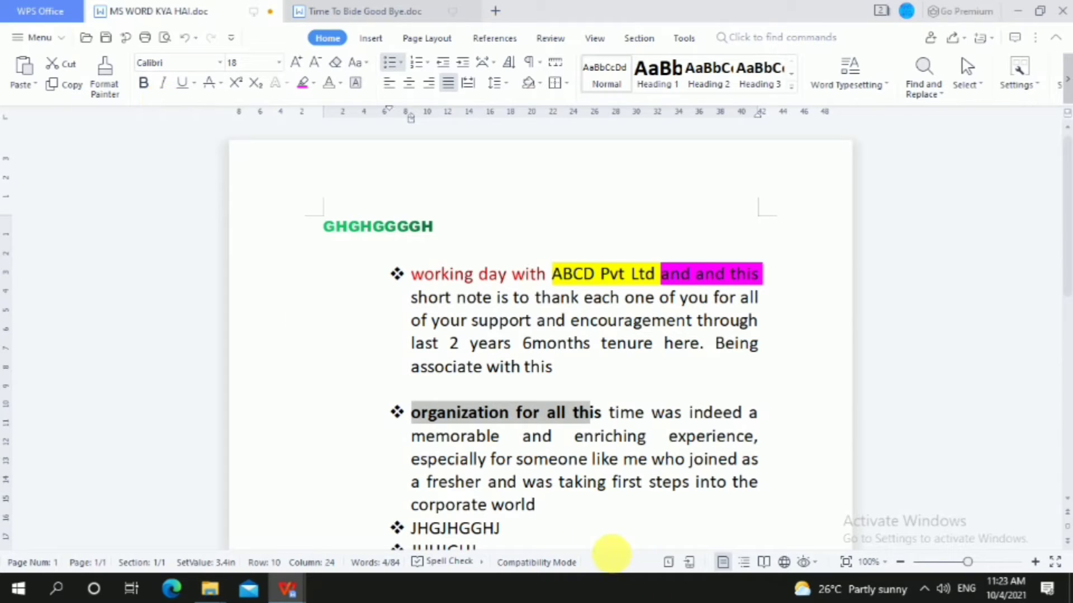
- Underline "organization for all this" in the second bulleted paragraph, remove the underline, and apply it again
drag(413, 412, 602, 414)
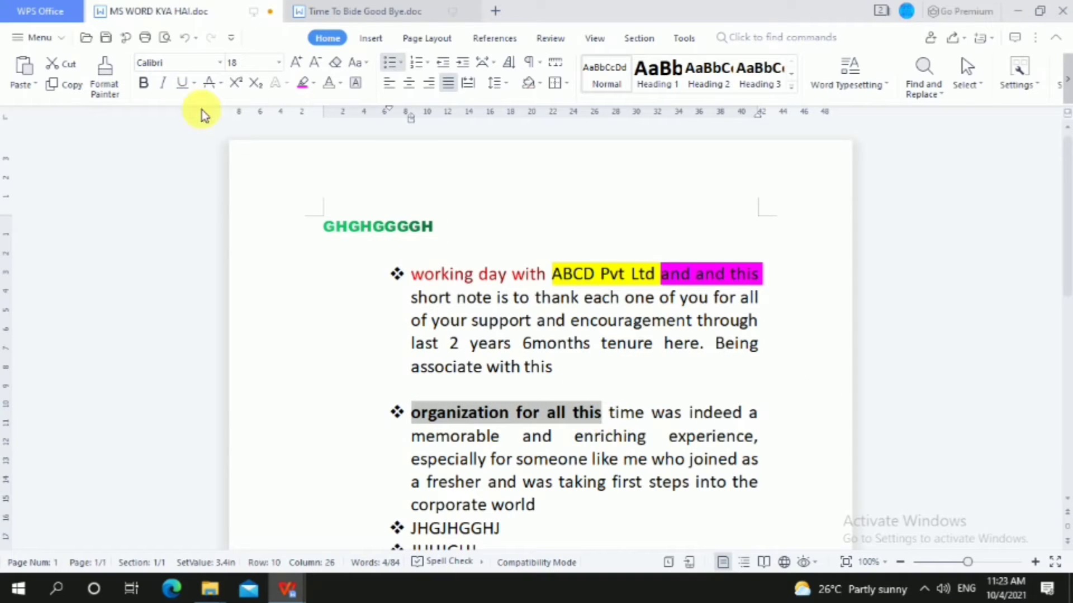
click(183, 85)
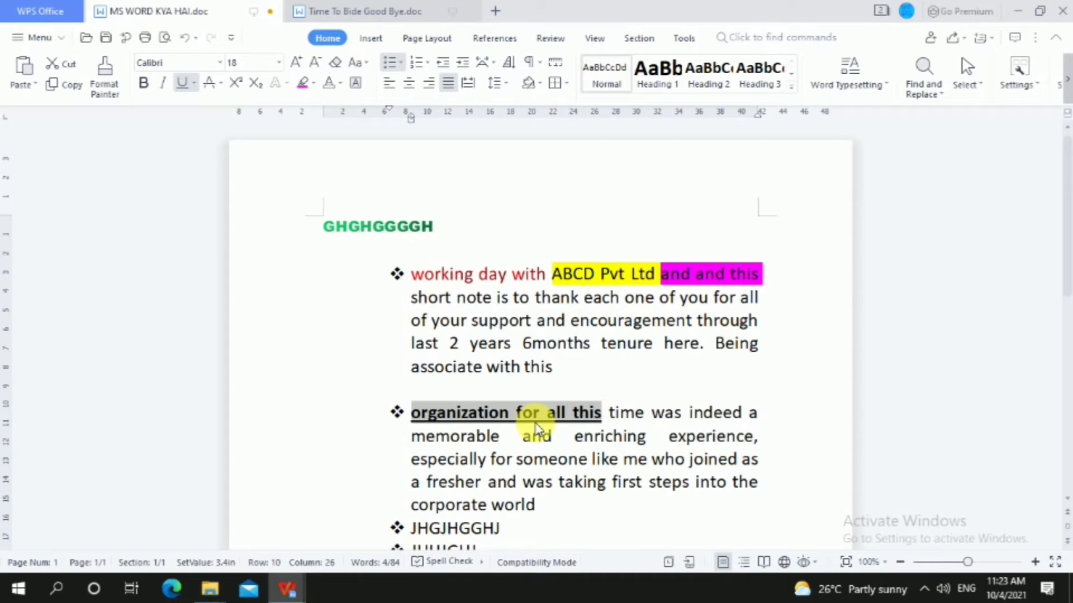
key(ctrl+u)
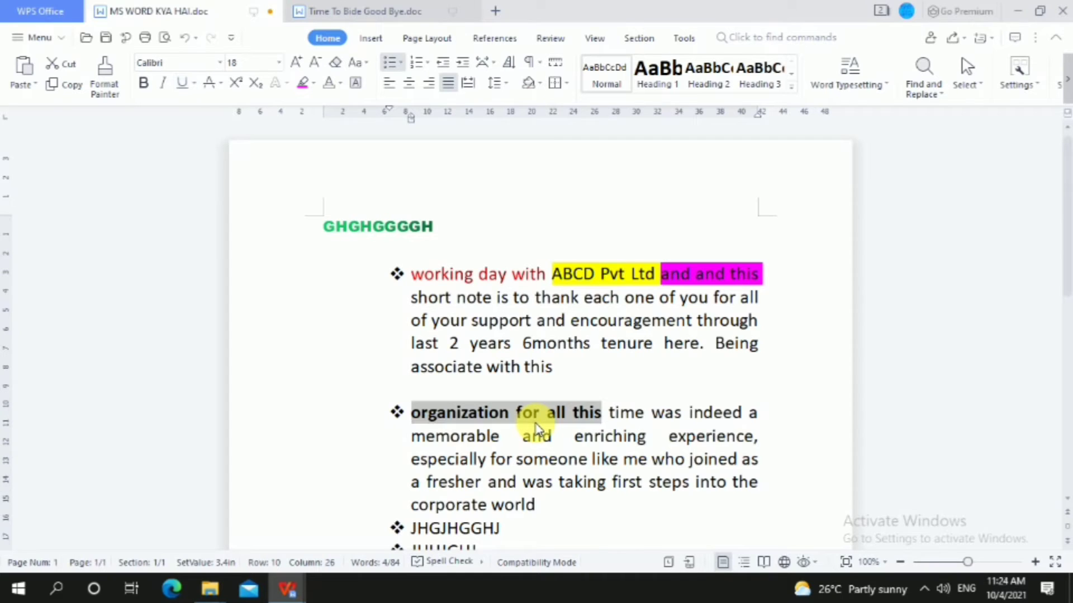
key(ctrl+u)
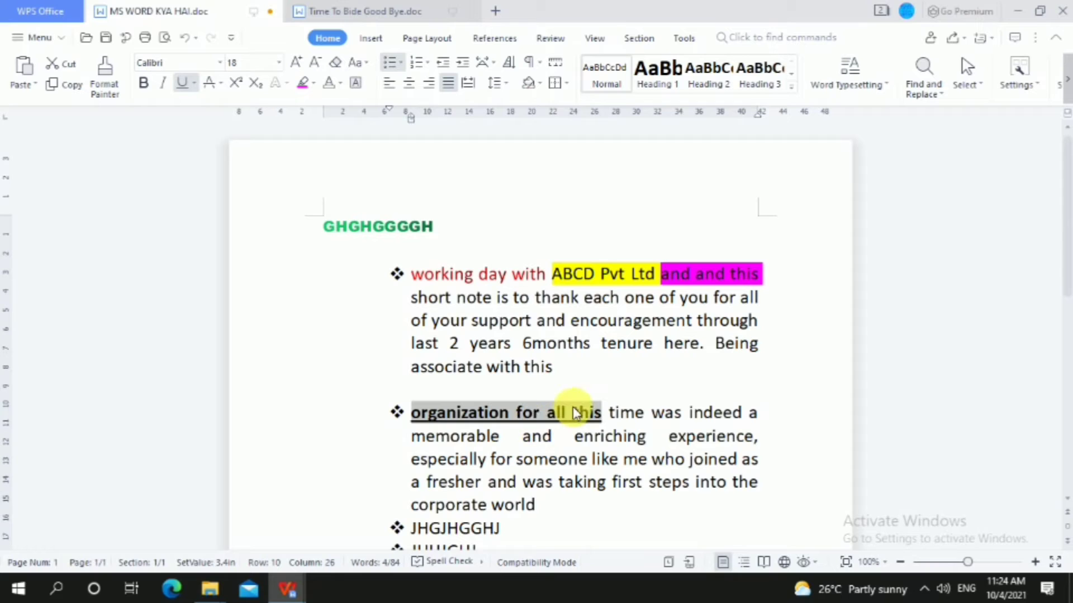
click(541, 437)
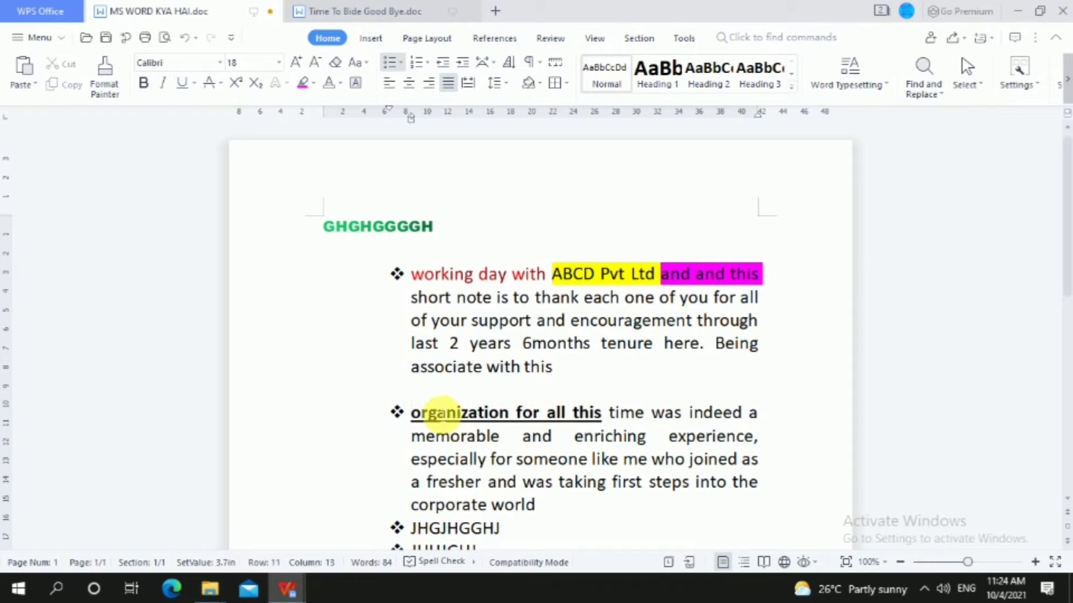
- Underline the text from "time was indeed" through "enriching exp" and view the strikethrough options without applying one
drag(609, 413, 695, 437)
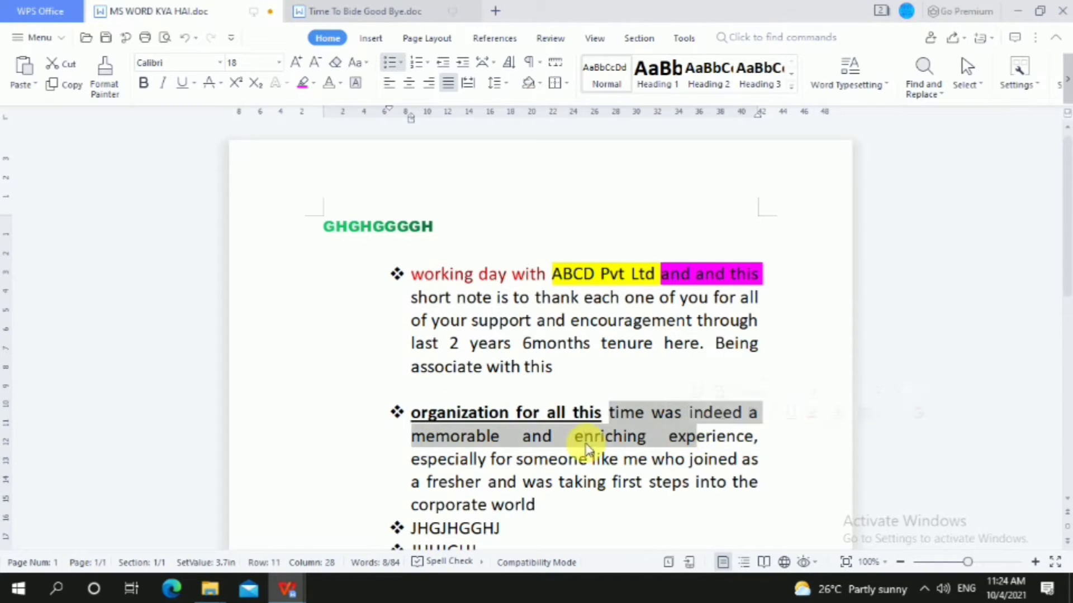
click(183, 83)
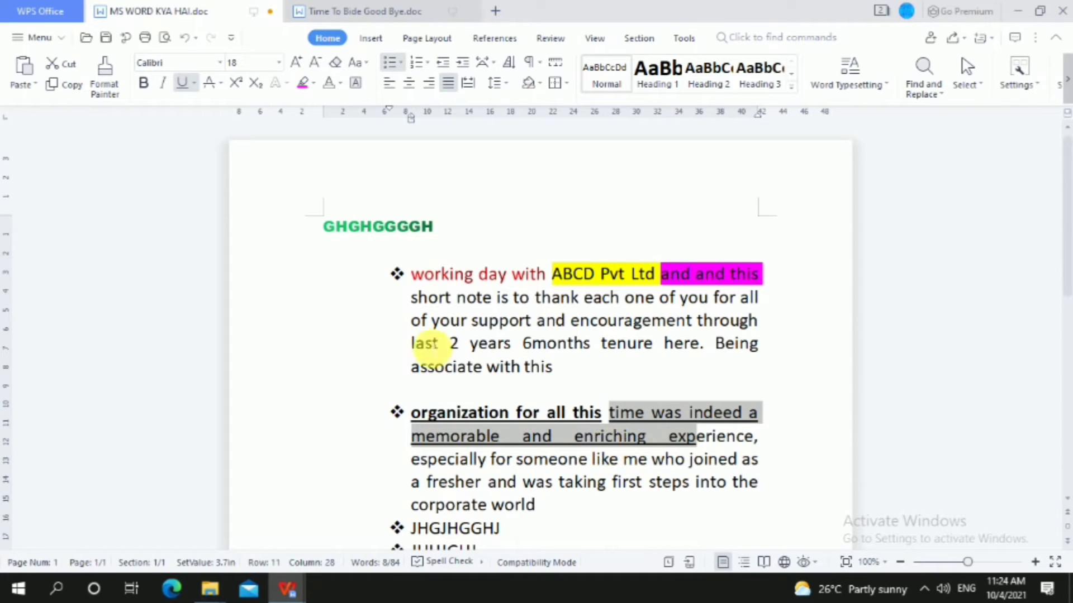
click(221, 84)
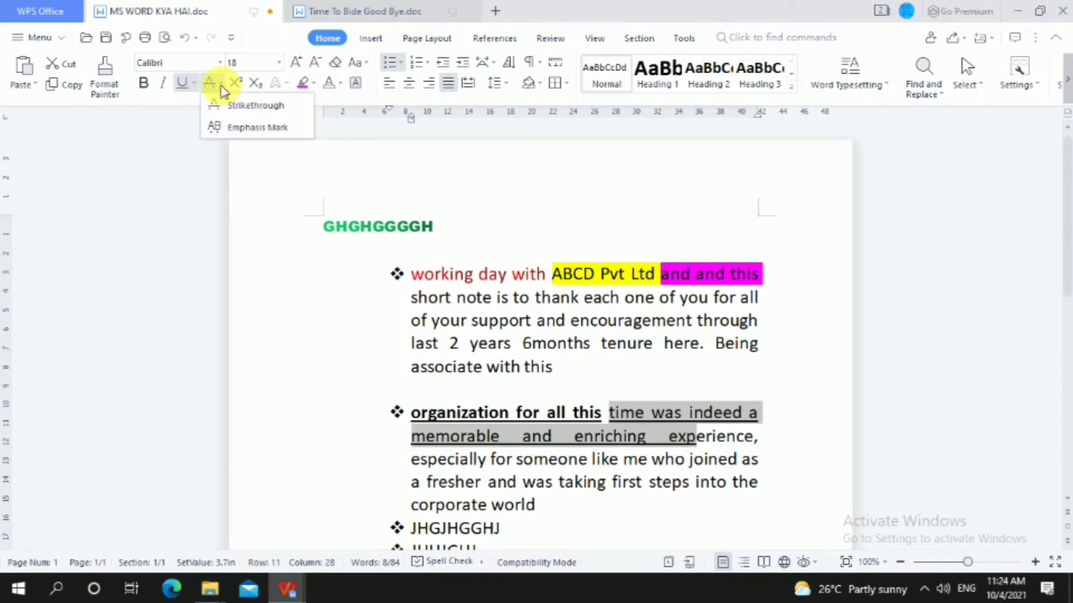
click(842, 443)
click(525, 299)
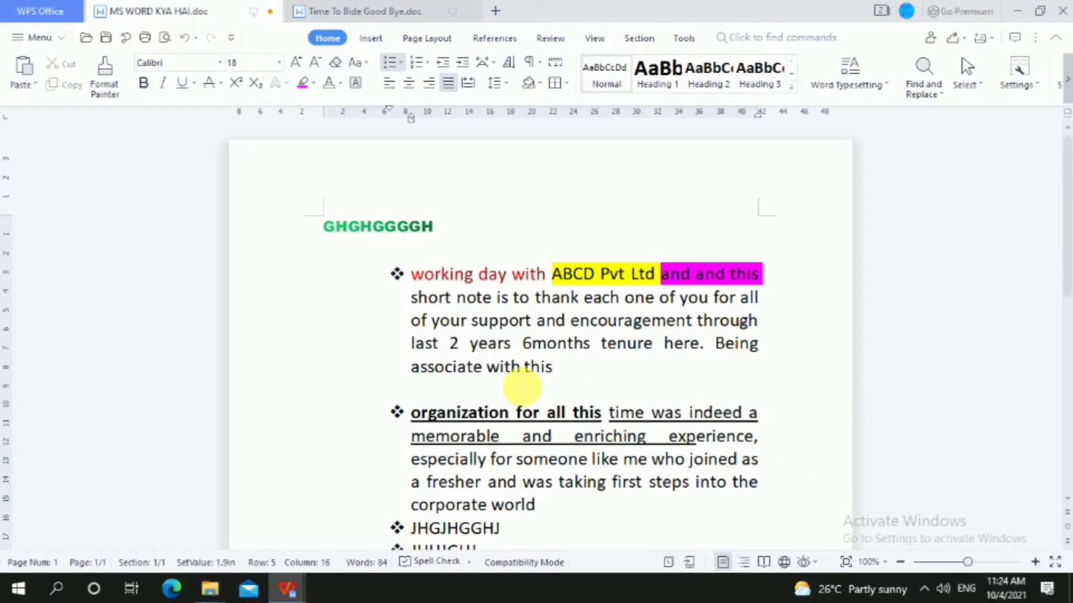
scroll(523, 386, down, 3)
scroll(515, 384, up, 3)
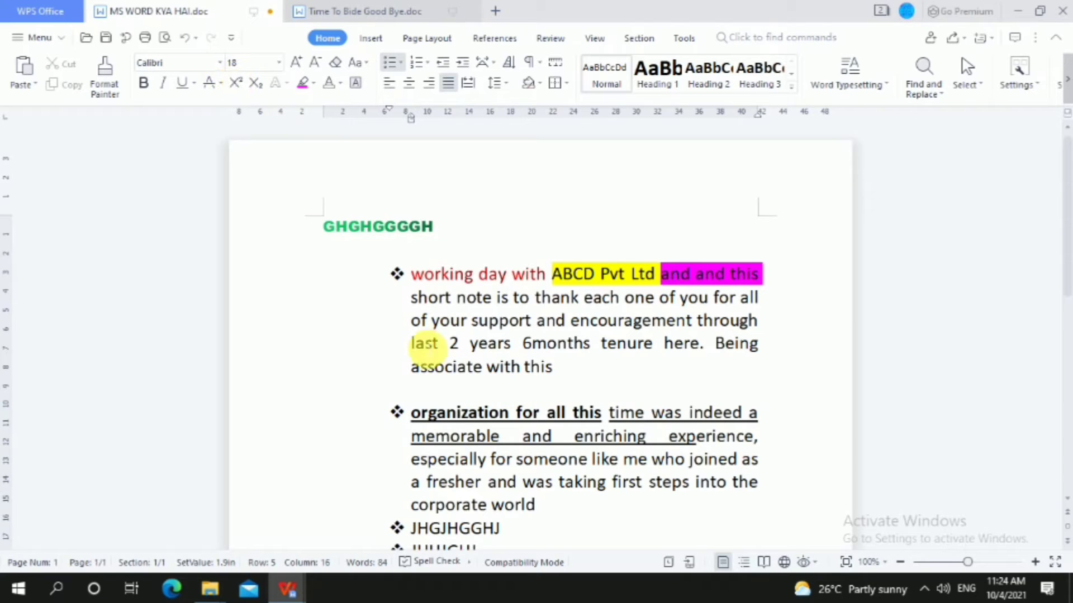
- Insert "2ND" between "who" and "joined" in the second bulleted paragraph
click(556, 413)
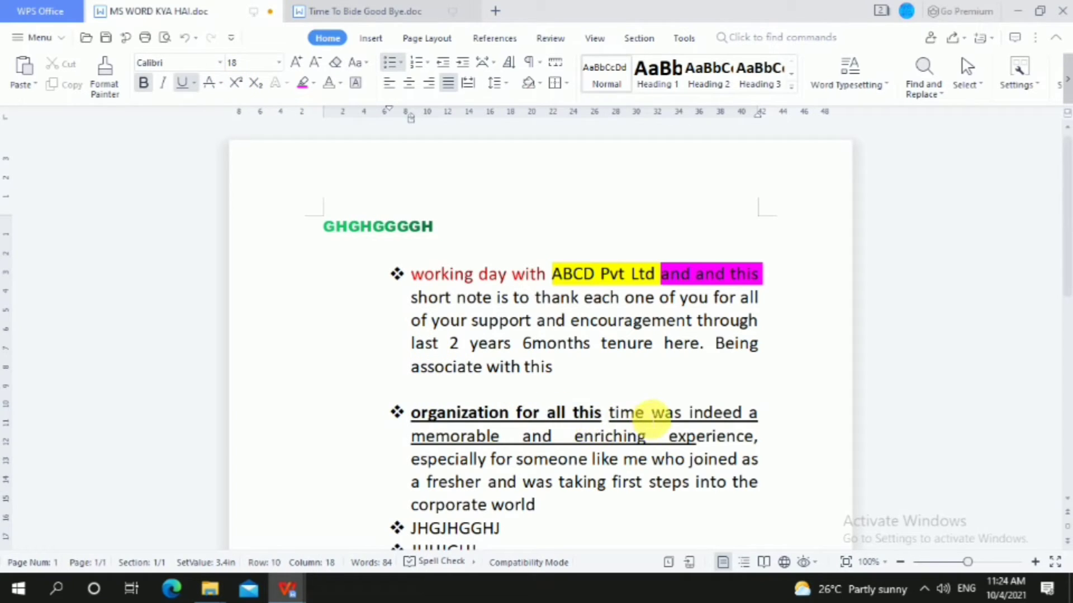
click(687, 461)
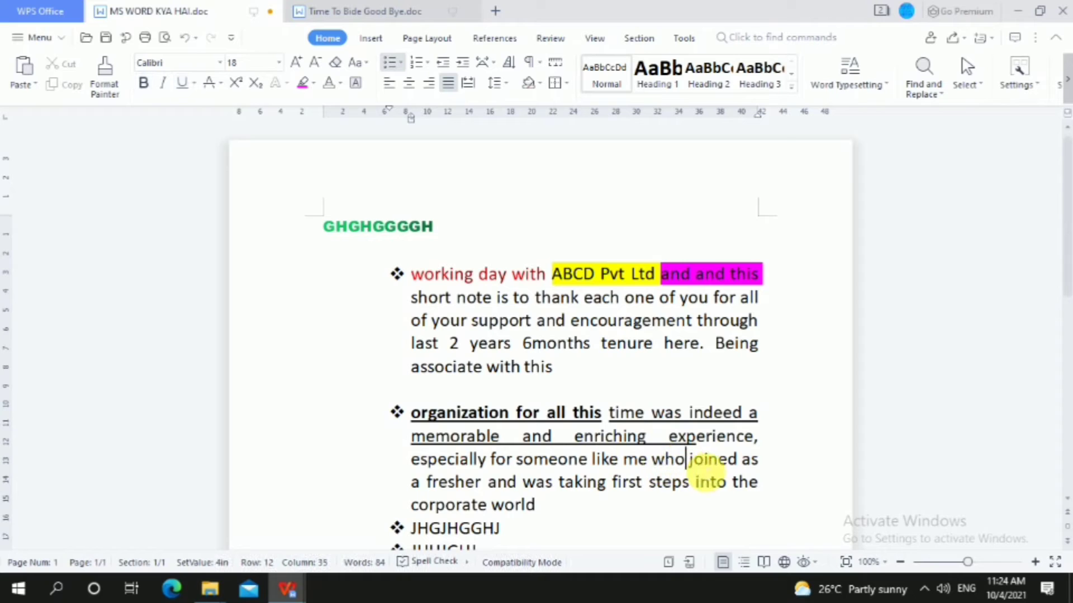
text(2 )
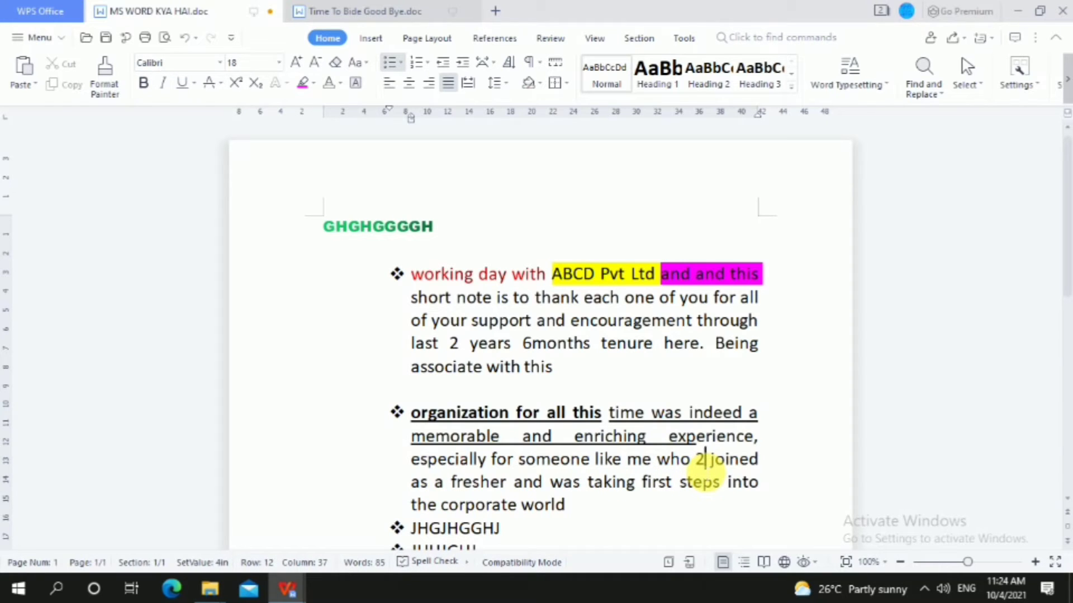
text(TH)
key(BackSpace)
key(BackSpace)
text(ND)
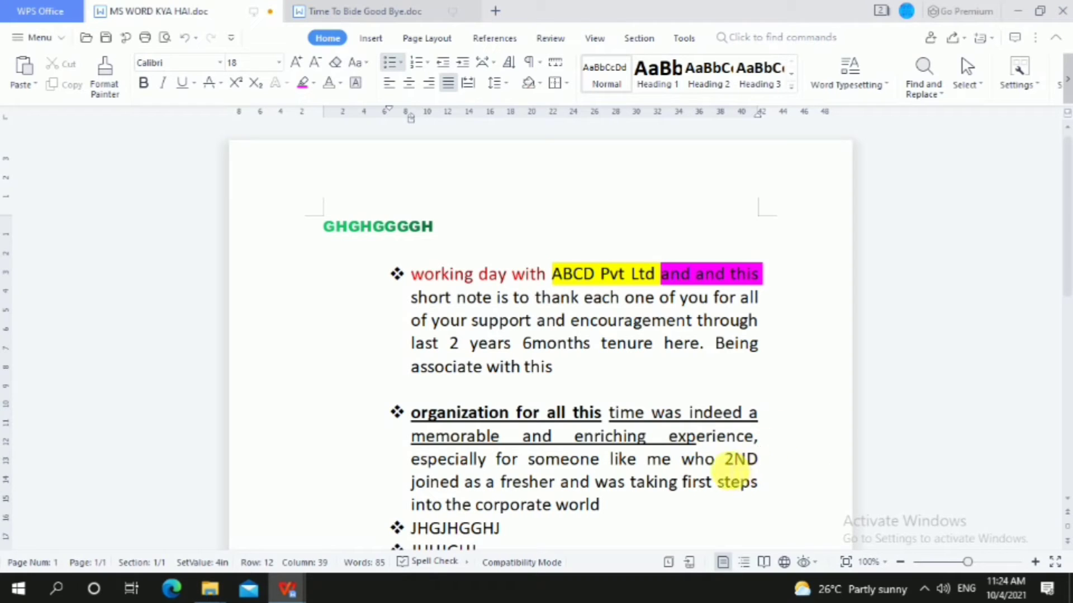
- Alternate "2ND" between superscript and subscript twice, finishing with subscript
drag(727, 468, 757, 463)
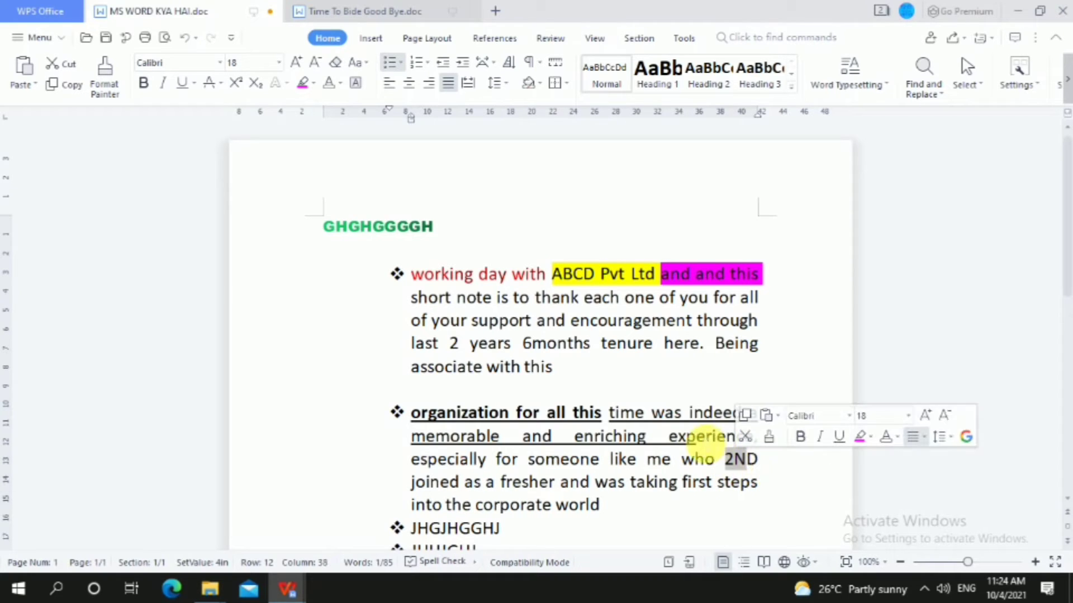
click(726, 464)
drag(727, 467, 771, 472)
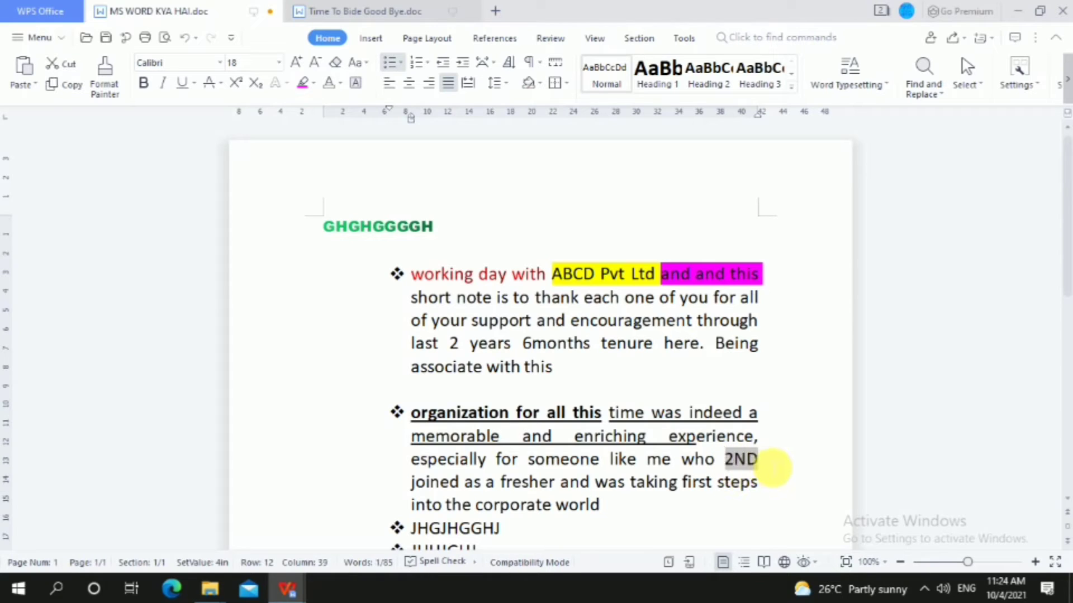
click(237, 84)
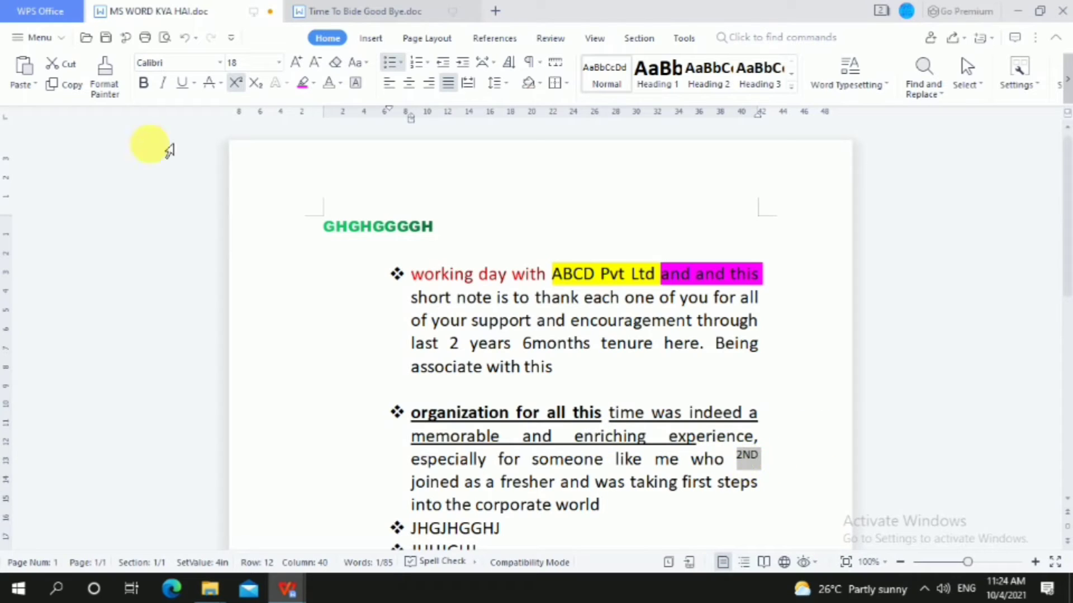
click(256, 84)
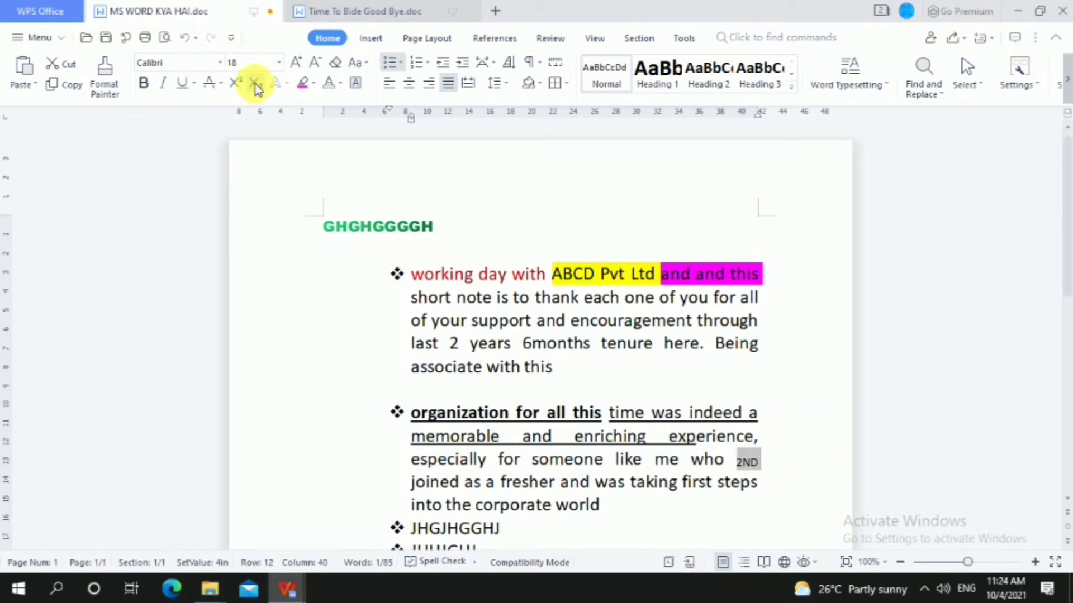
click(248, 88)
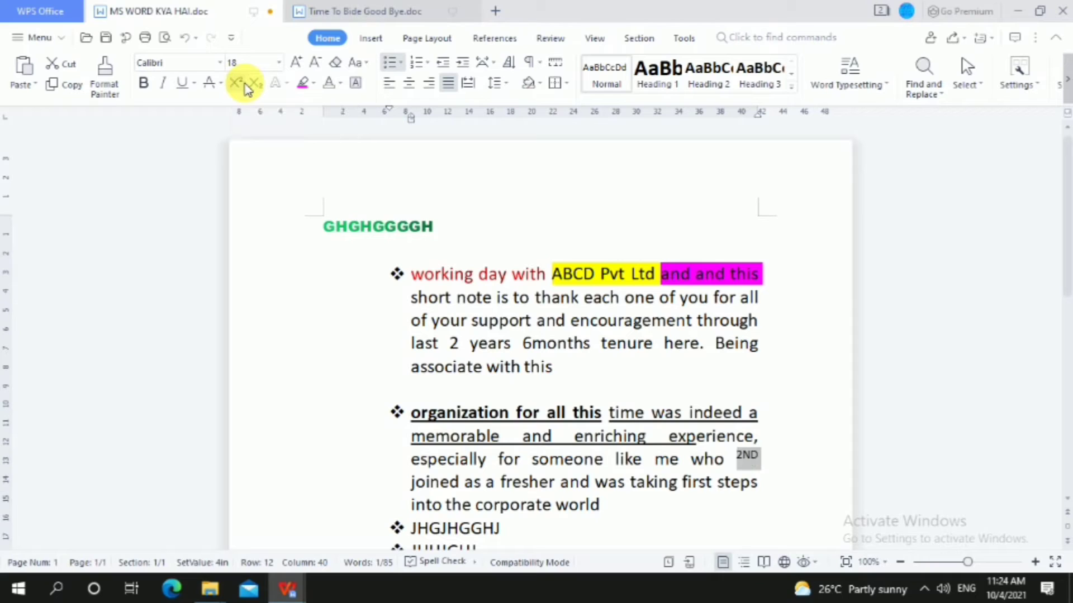
click(256, 87)
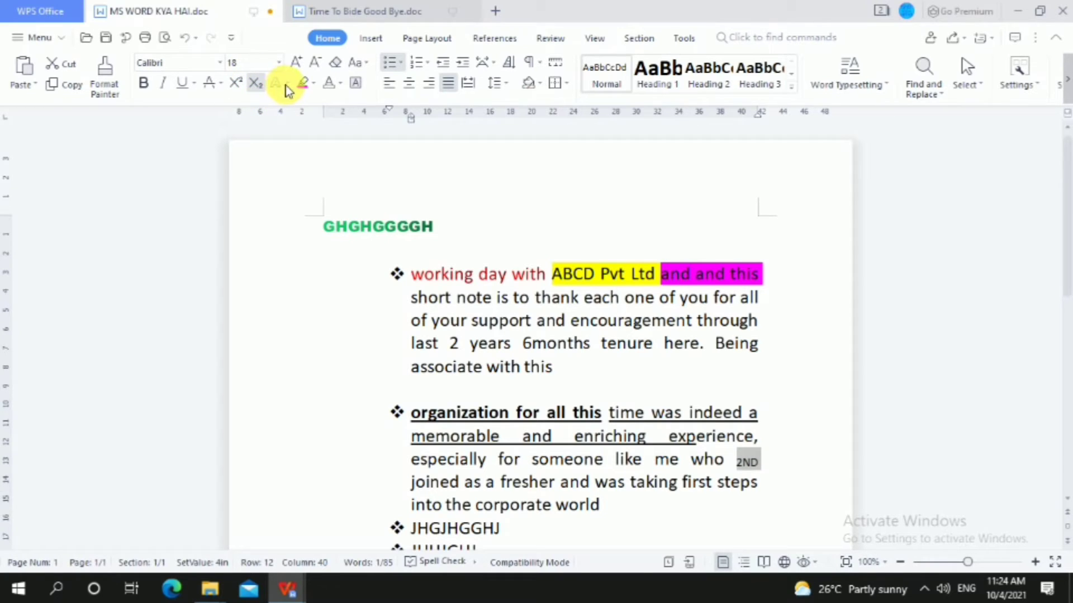
click(424, 343)
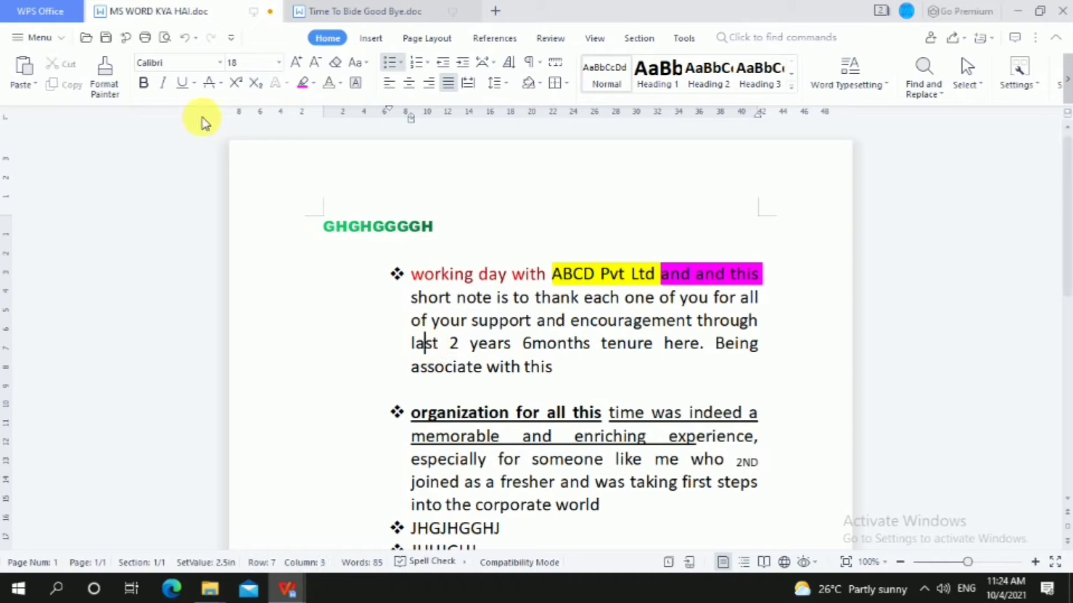
click(510, 297)
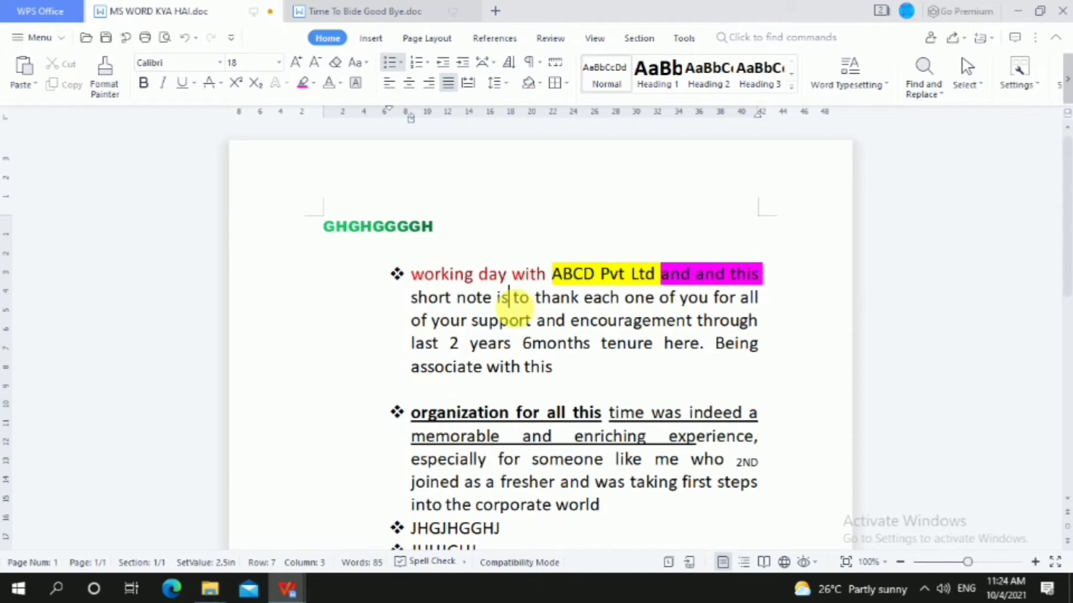
scroll(514, 363, down, 3)
scroll(496, 323, up, 3)
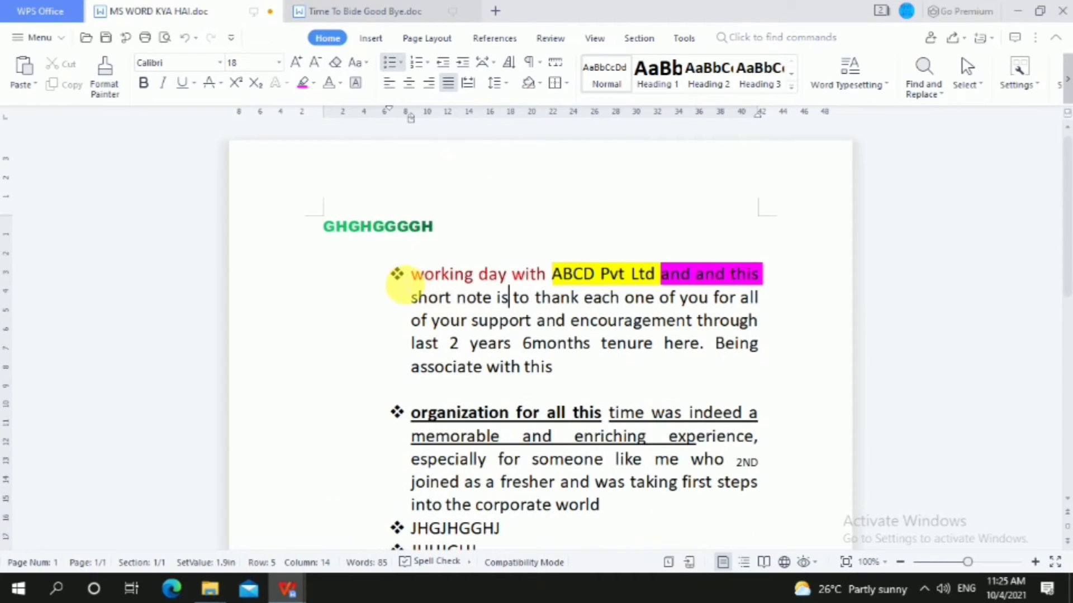
click(413, 274)
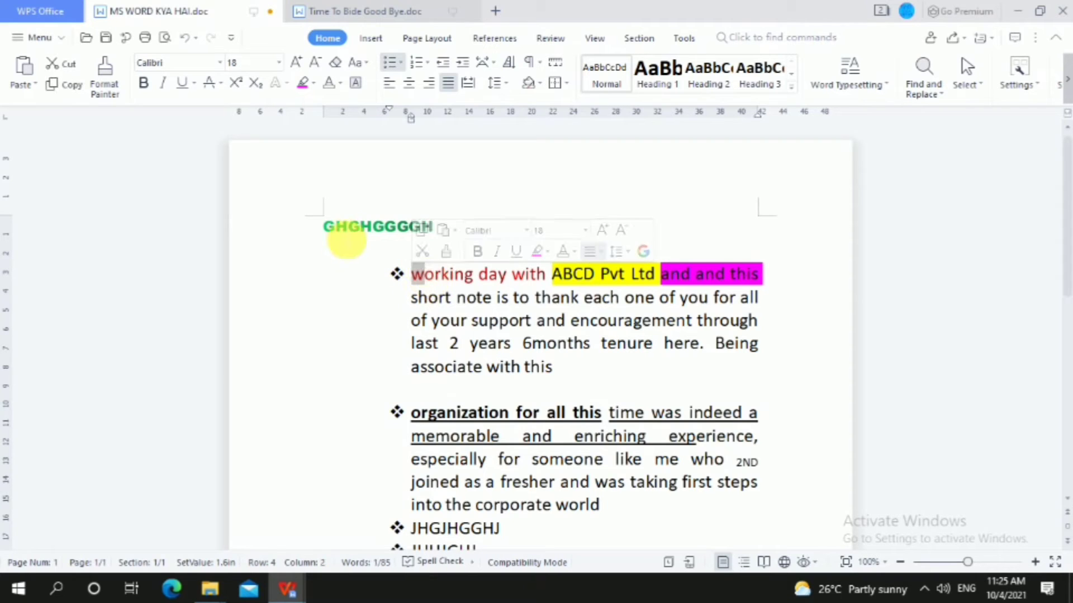
- Duplicate the green "GHGHGGGGH" line onto a new line directly below it
drag(323, 227, 450, 241)
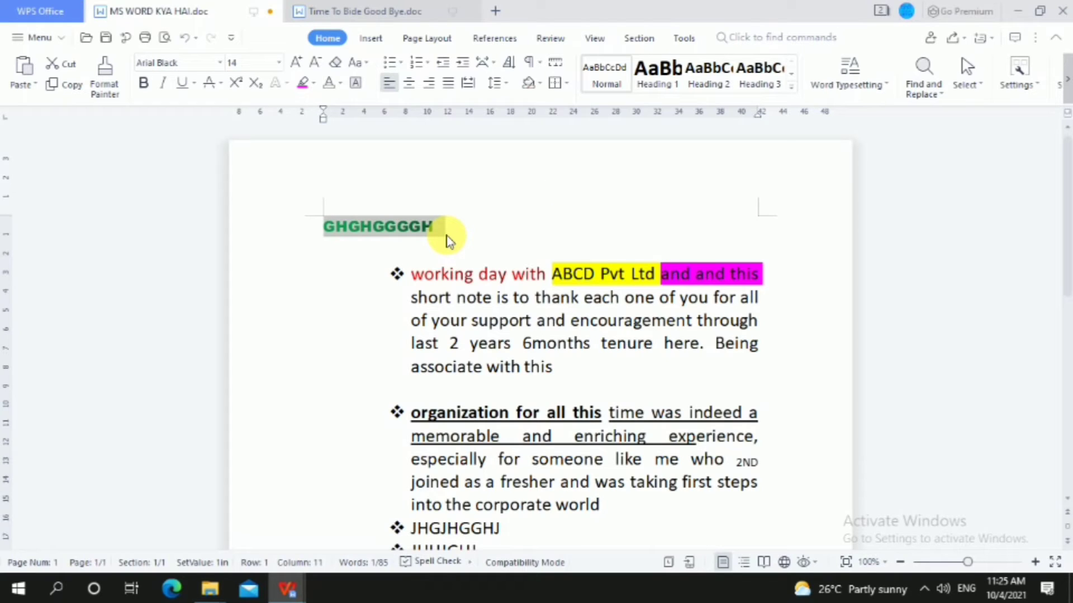
click(520, 223)
key(Return)
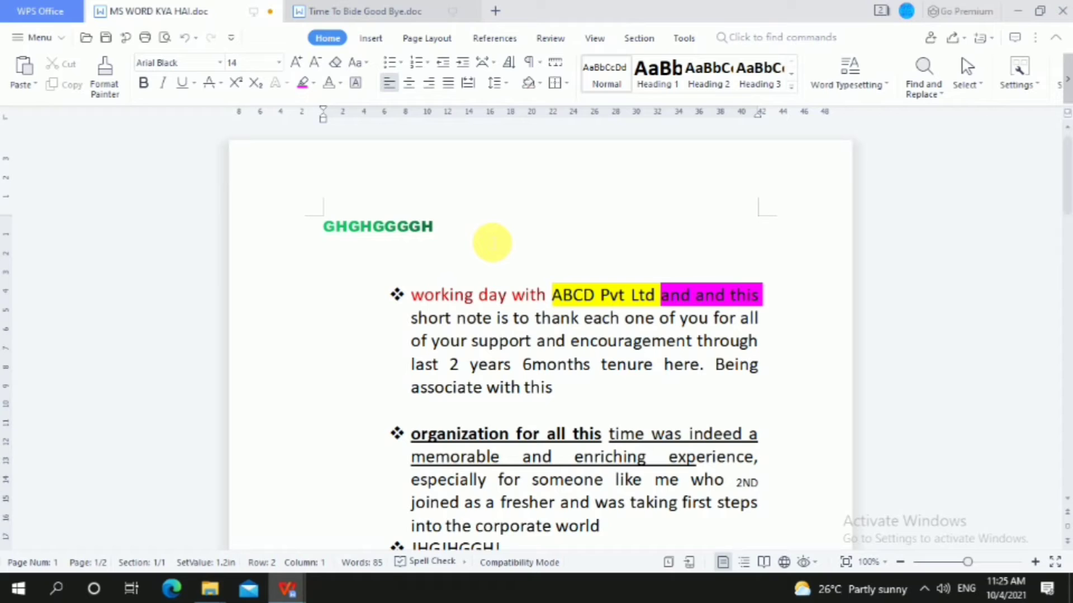
text(GHGHGGGGH)
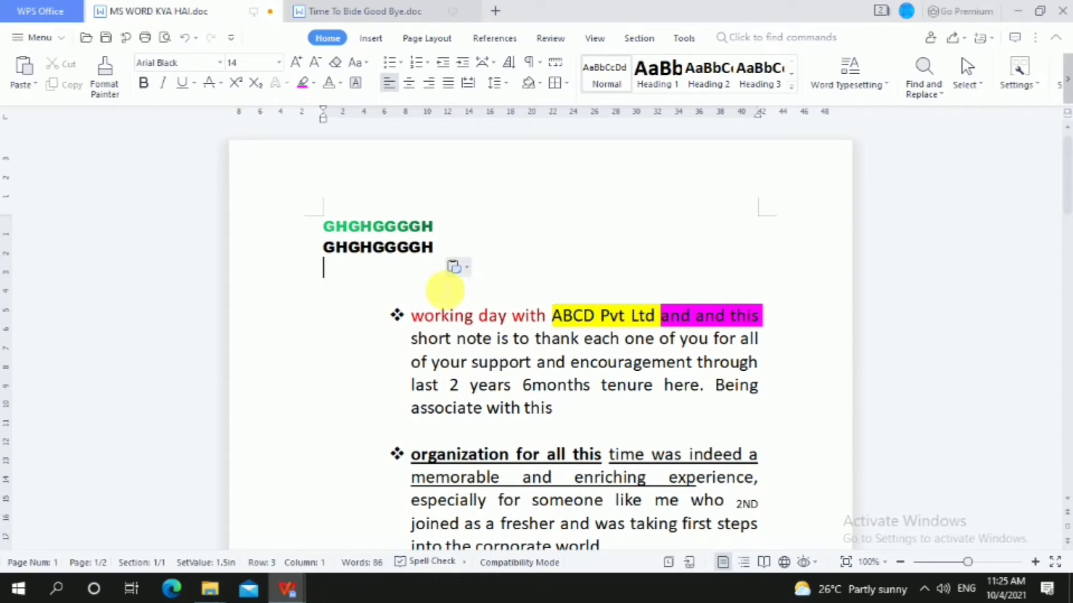
- Copy the black "GHGHGGGGH" line and insert two blank lines beneath it
drag(325, 247, 486, 271)
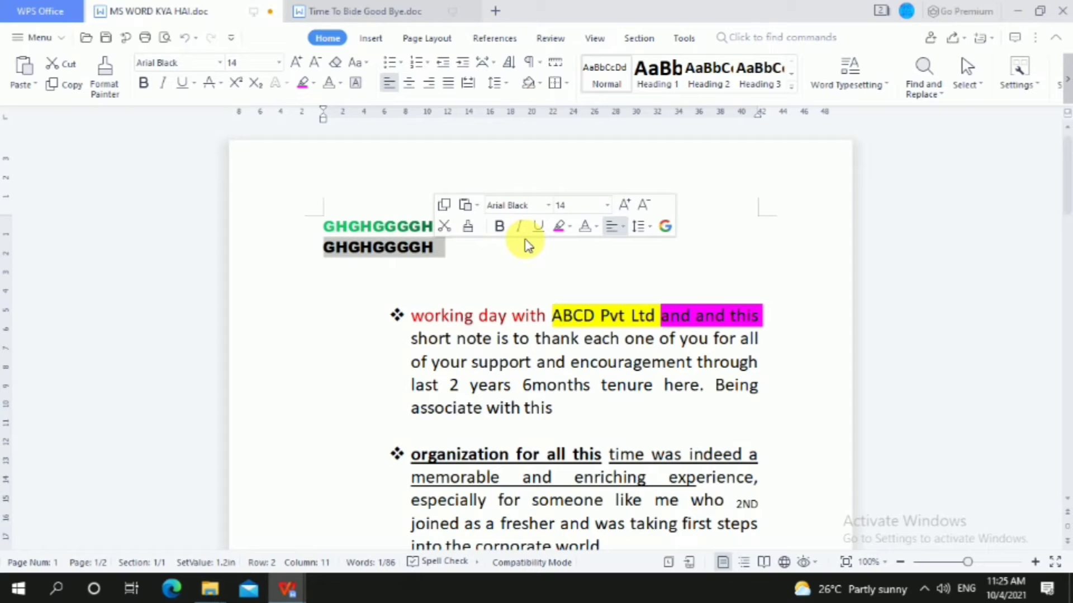
click(478, 285)
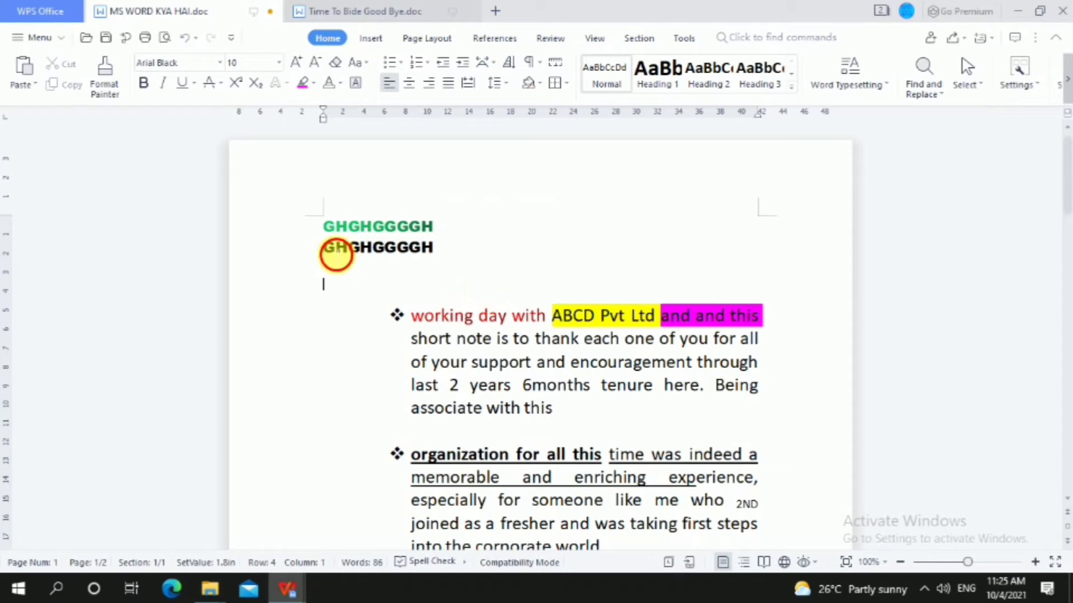
drag(336, 254, 436, 257)
click(348, 267)
drag(333, 255, 420, 255)
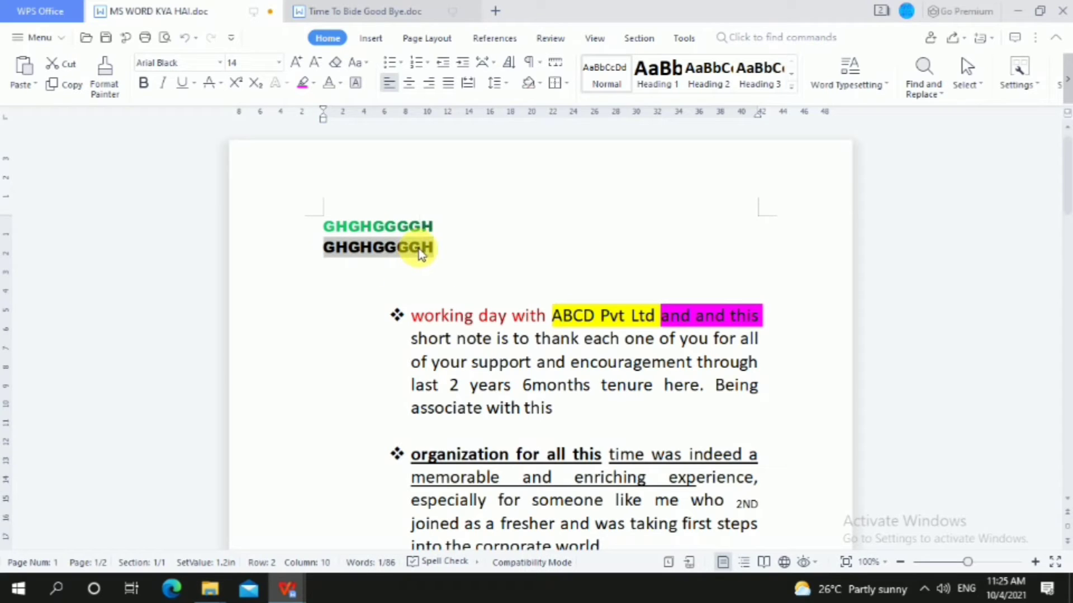
right_click(420, 251)
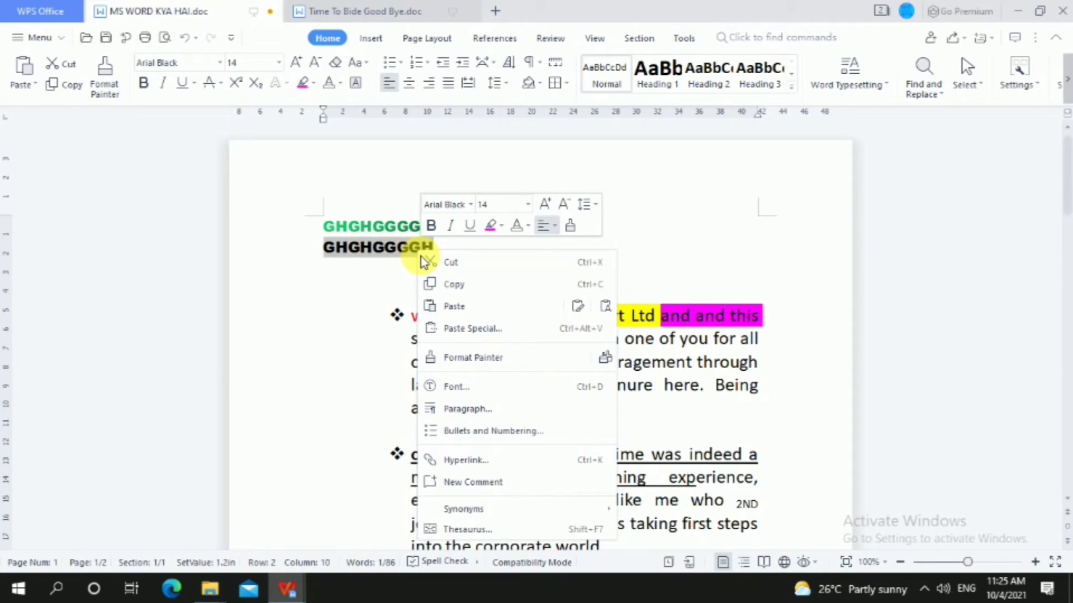
click(453, 286)
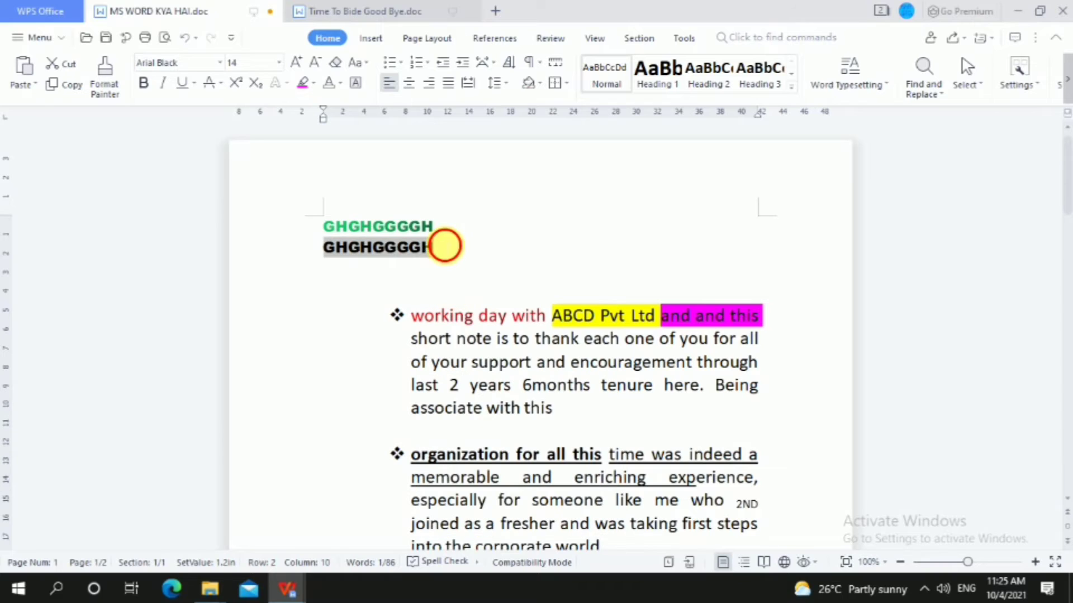
click(446, 245)
key(Return)
key(Return)
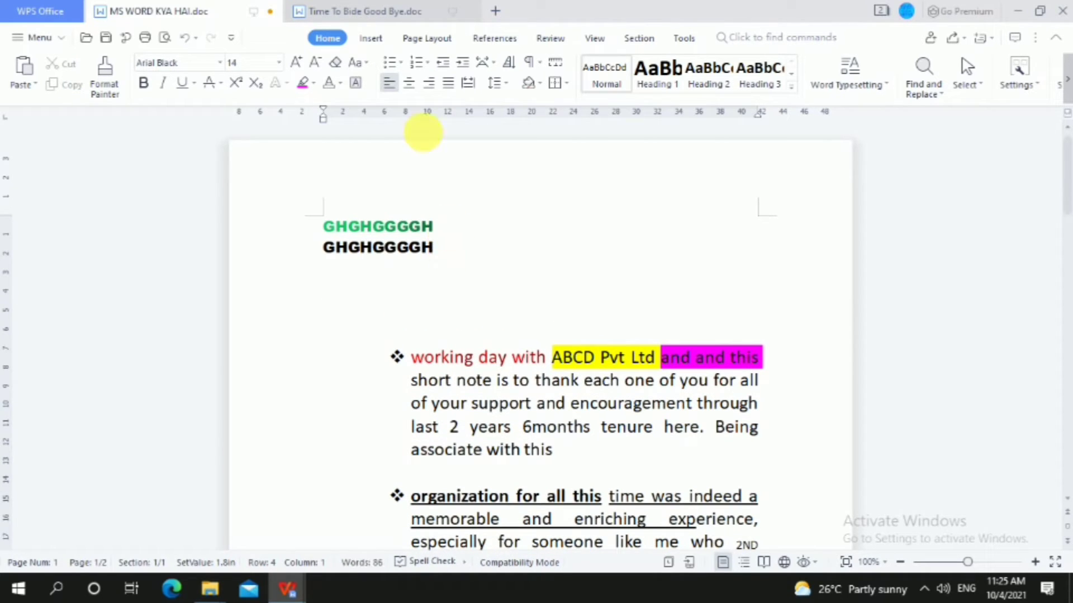
- Paste the copied GHGHGGGGH text on two consecutive lines below the existing heading lines
right_click(325, 286)
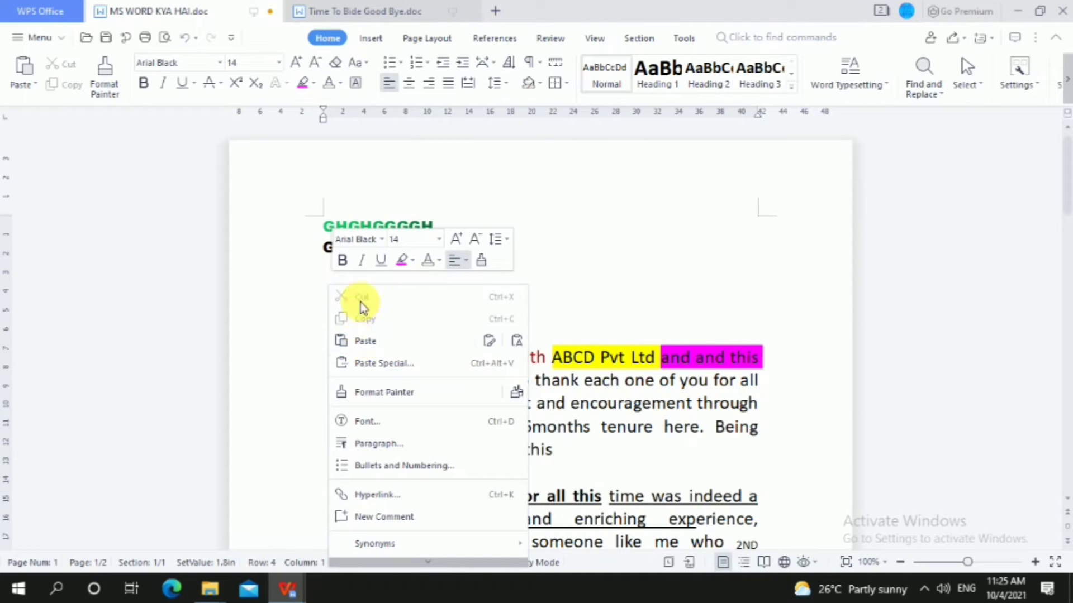
click(366, 342)
key(Return)
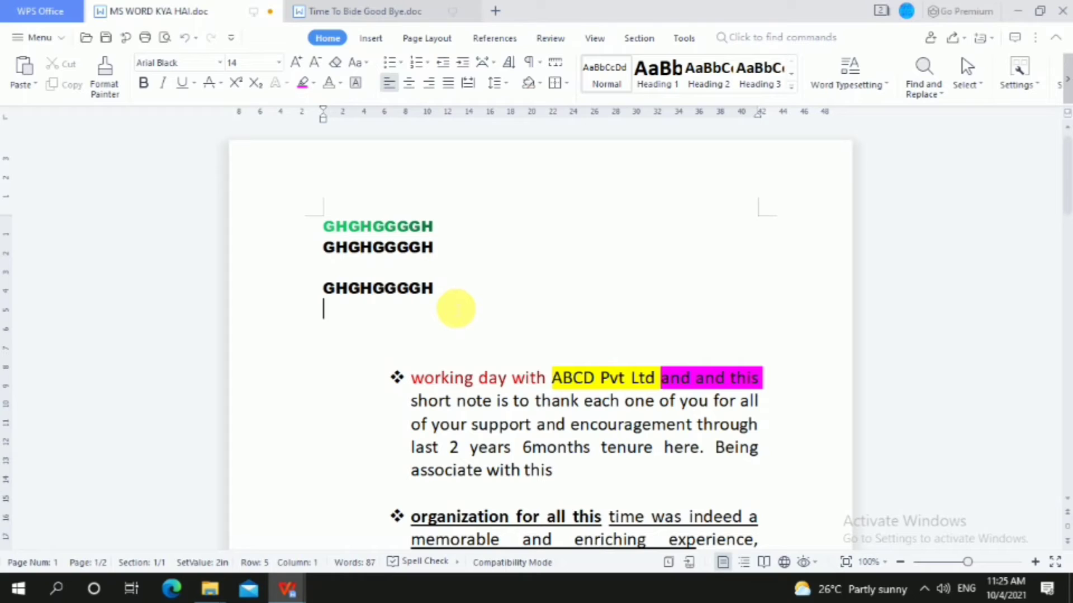
key(ctrl+v)
key(ctrl)
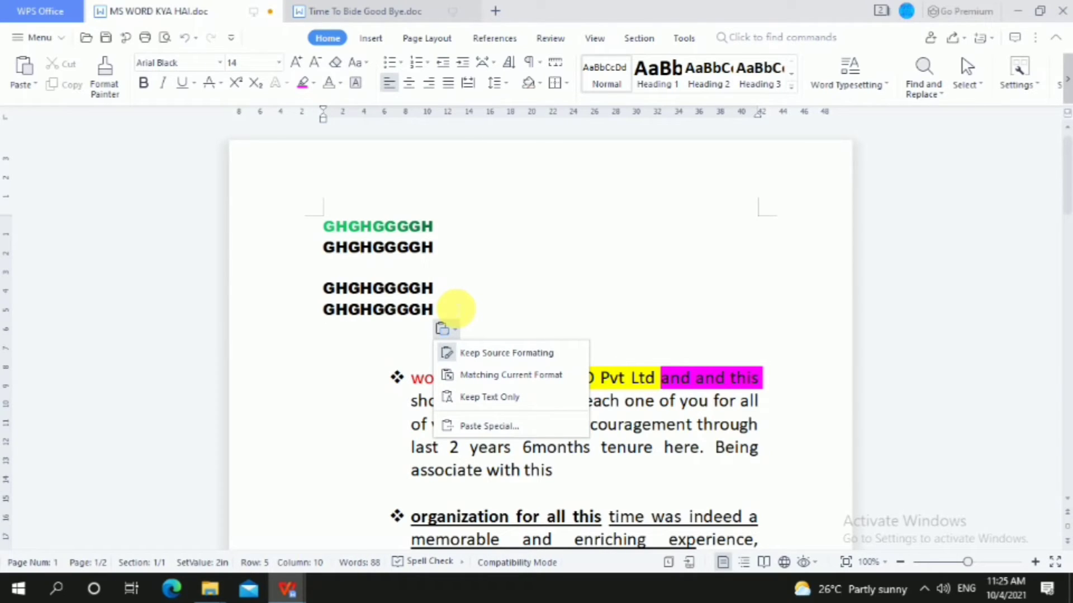
- Paste another copy of GHGHGGGGH after a blank line beneath the pasted pair
click(314, 330)
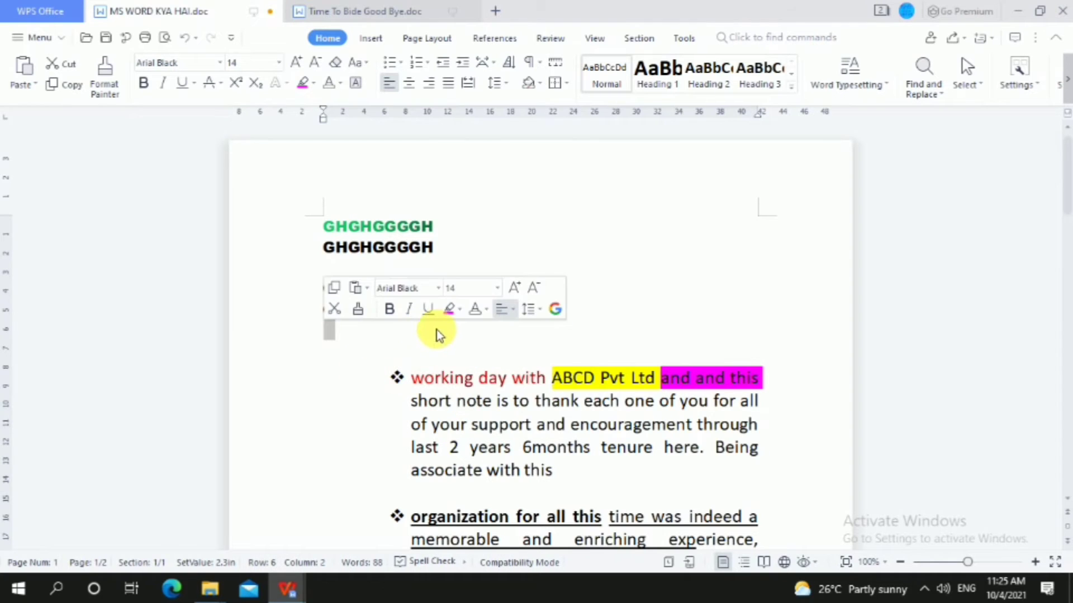
key(Return)
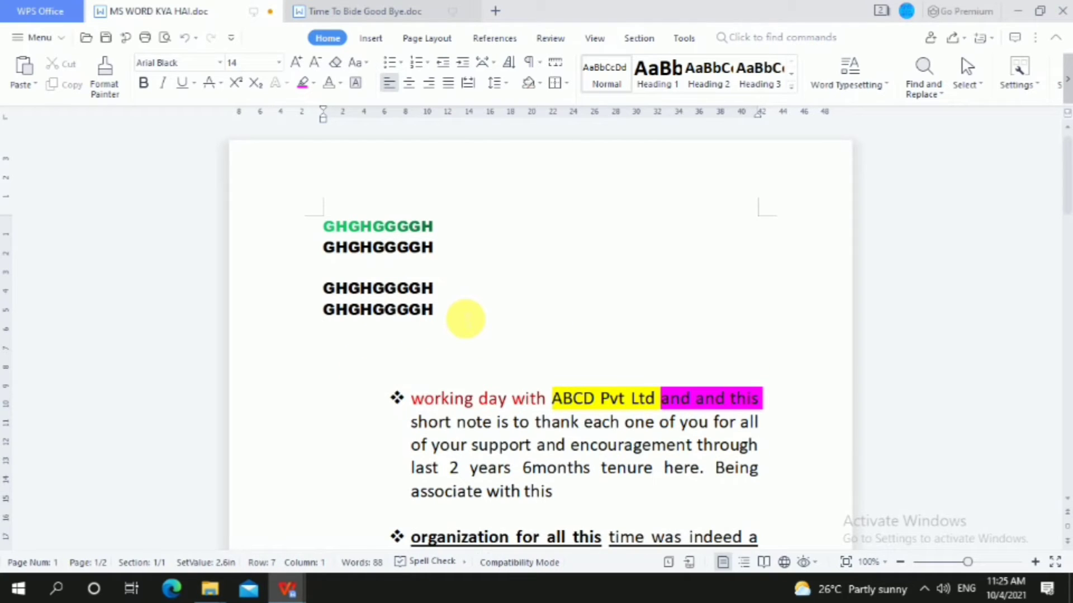
key(ctrl+v)
key(Return)
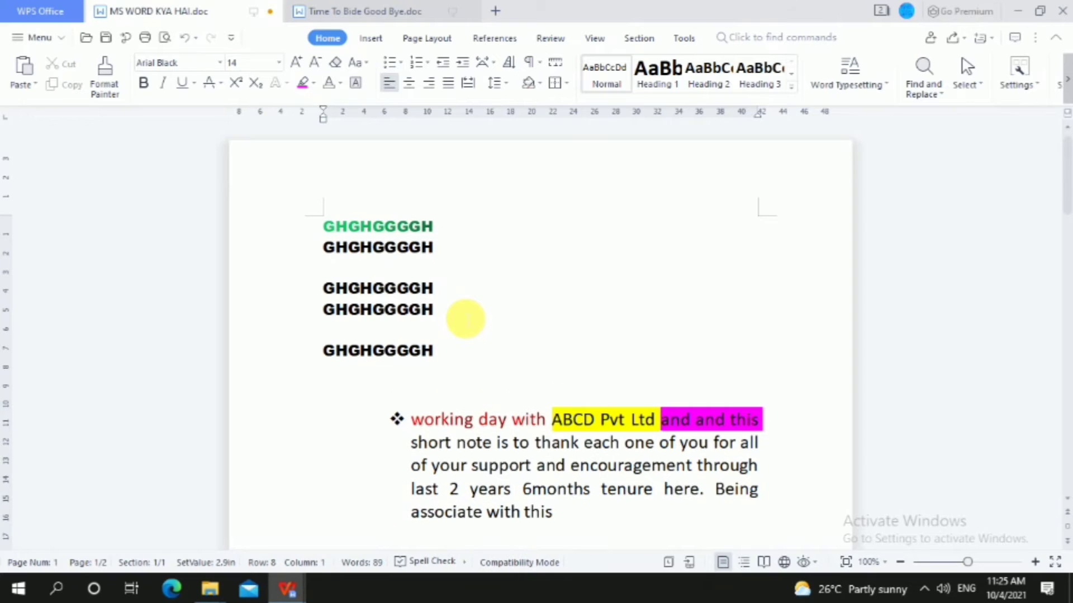
- Paste two more copies of GHGHGGGGH on the lines directly below the last one
key(ctrl+v)
key(Return)
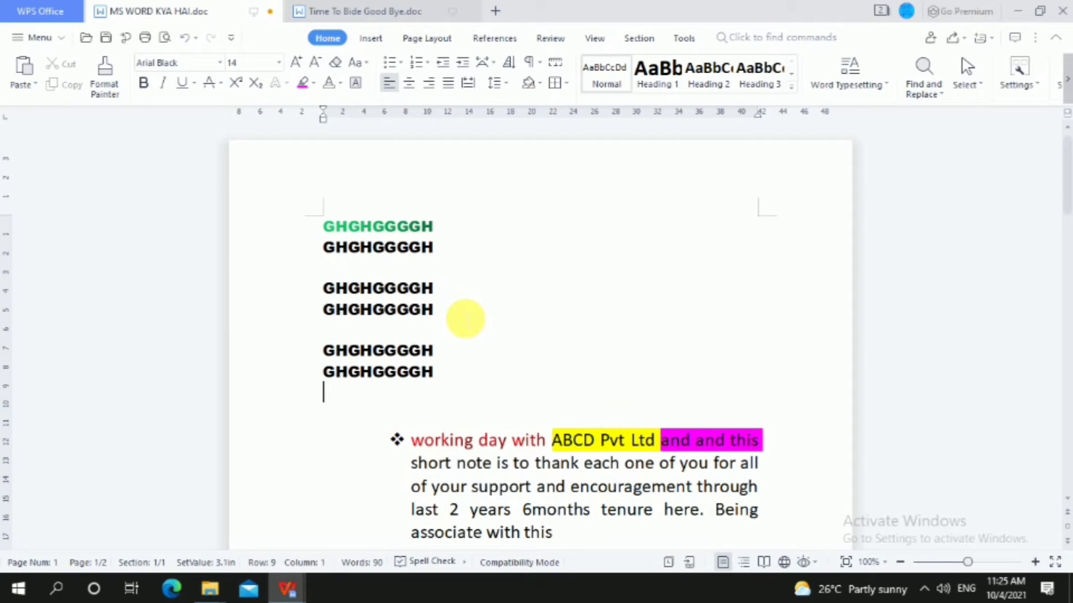
key(ctrl+v)
key(Return)
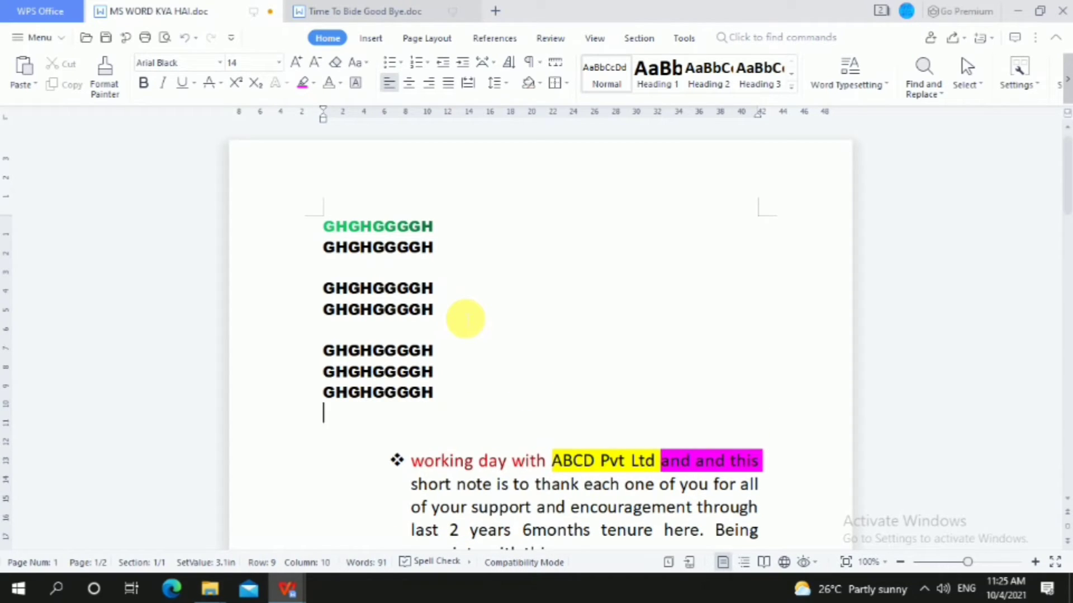
- Delete the last two pasted GHGHGGGGH lines and the extra line breaks
key(BackSpace)
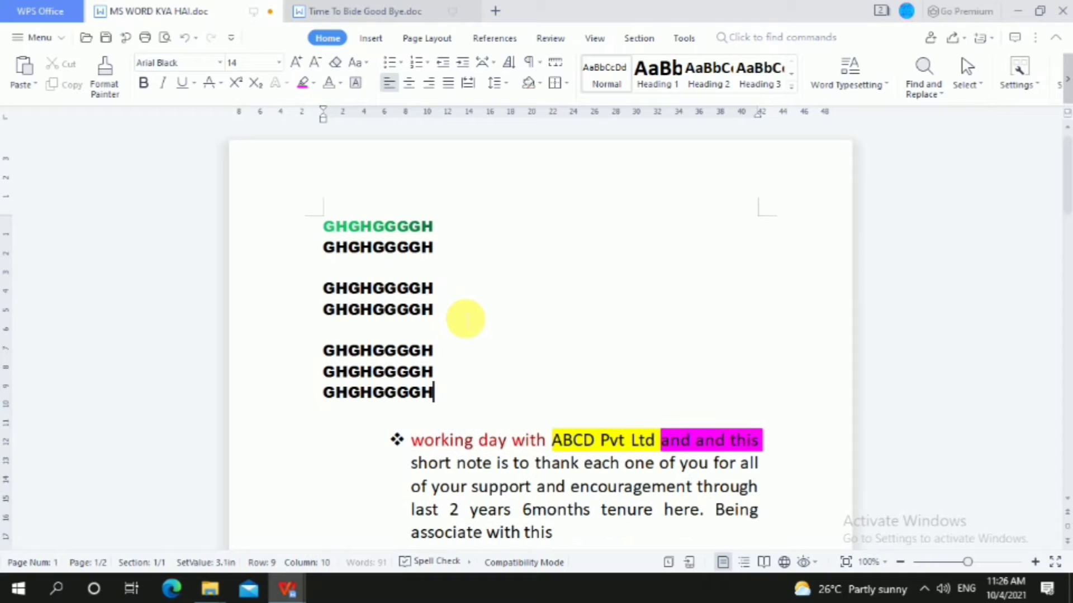
key(BackSpace)
key(BackSpace)
key(BackSpace)
key(BackSpace)
key(BackSpace)
key(BackSpace)
key(BackSpace)
key(BackSpace)
key(BackSpace)
key(BackSpace)
key(BackSpace)
key(BackSpace)
key(BackSpace)
key(BackSpace)
key(BackSpace)
key(BackSpace)
key(BackSpace)
key(BackSpace)
key(BackSpace)
key(BackSpace)
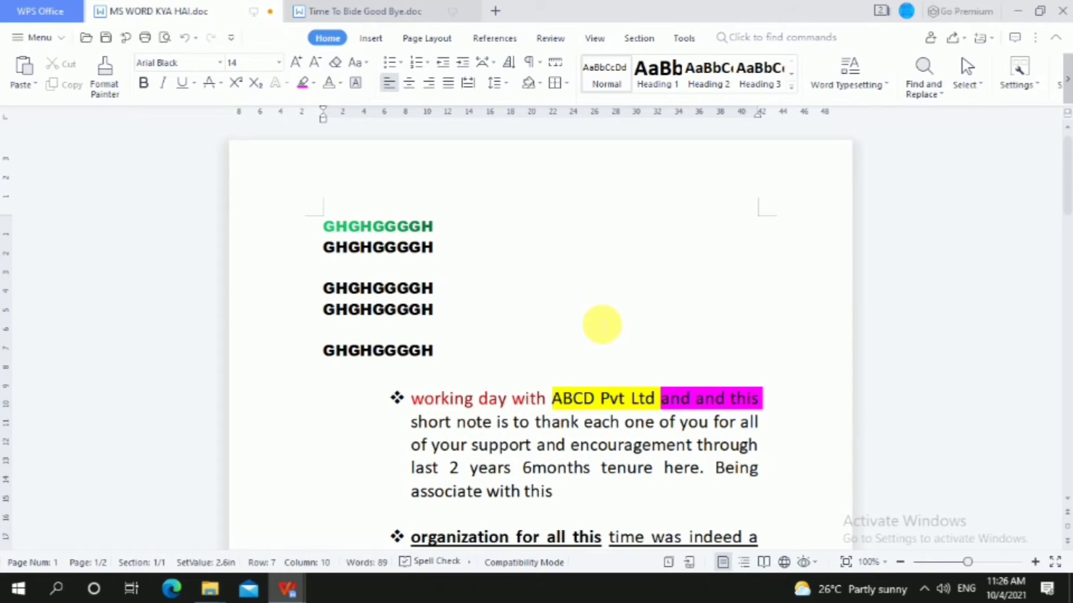
- Copy the first bulleted paragraph, "working day with ABCD Pvt Ltd…", and paste it on a new line directly below the original
scroll(474, 360, down, 3)
drag(423, 272, 602, 370)
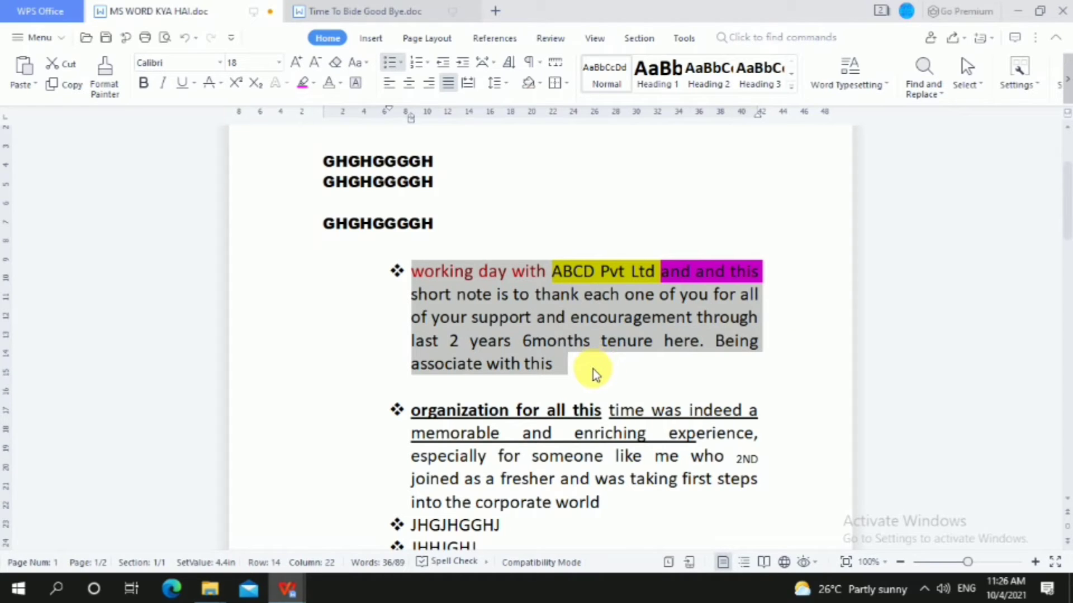
click(593, 383)
key(Return)
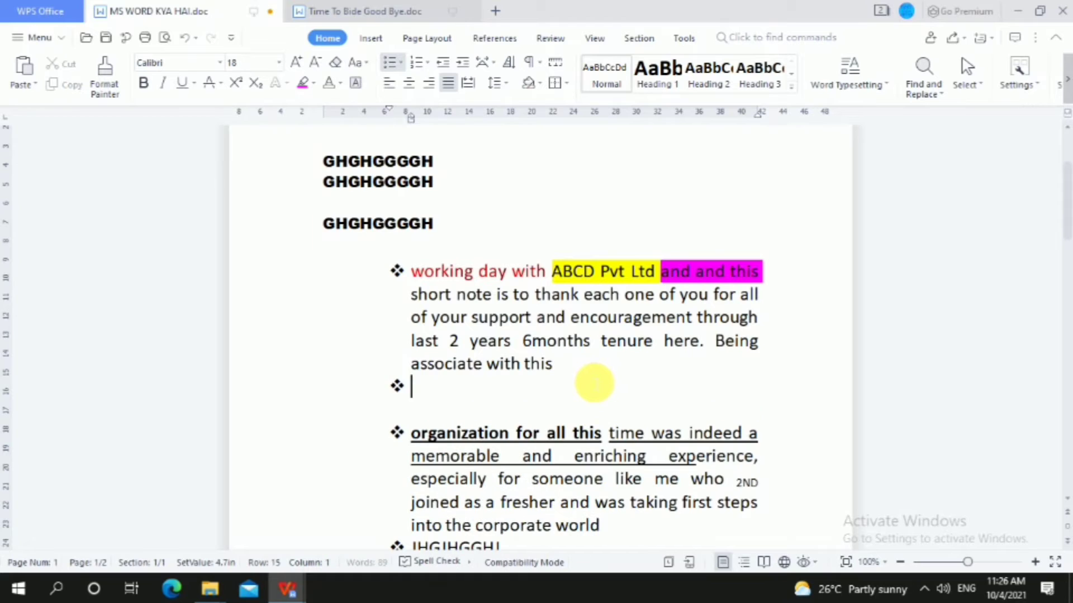
key(BackSpace)
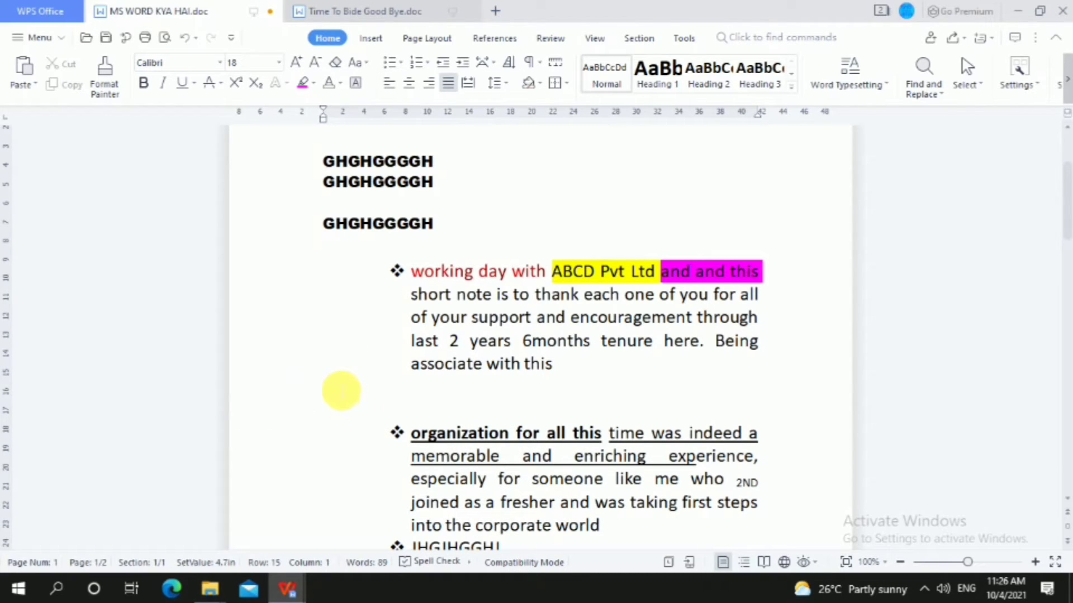
key(ctrl+v)
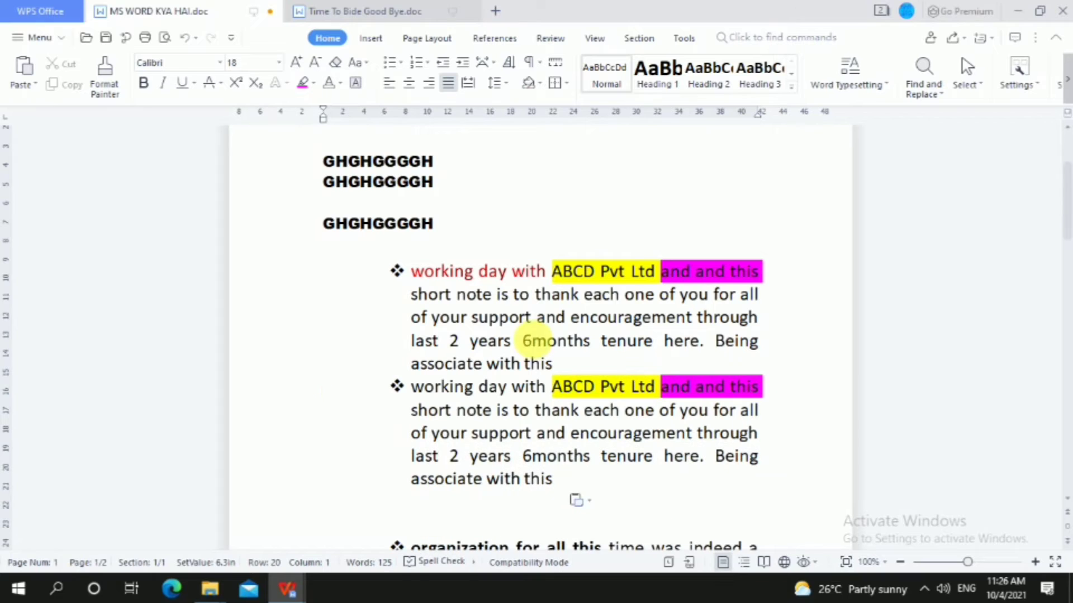
- Paste another copy of the "working day with" paragraph as a new bullet below the duplicate
scroll(551, 369, down, 1)
click(564, 283)
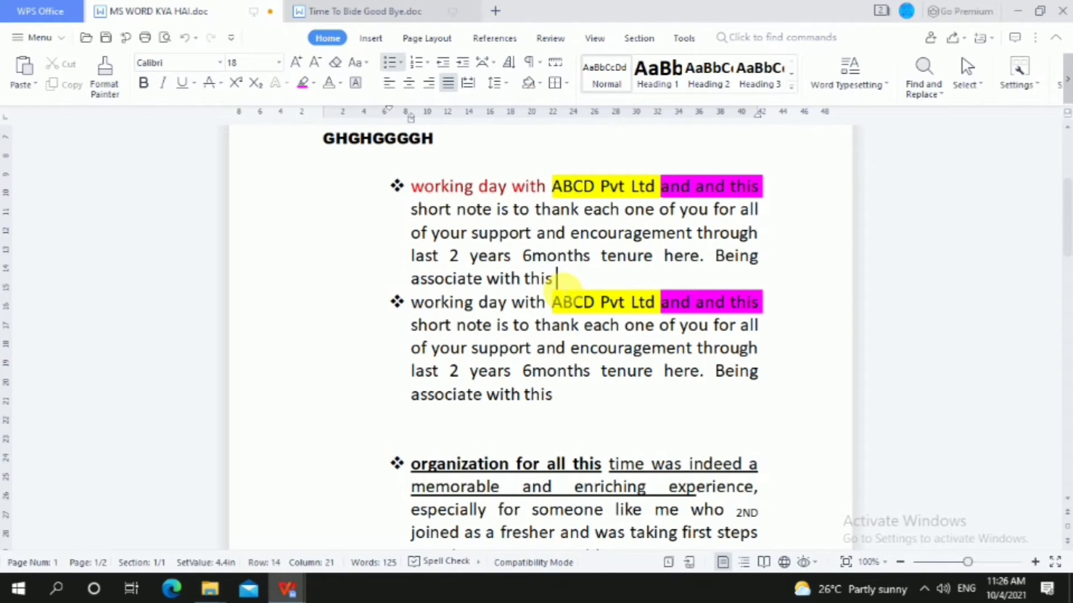
click(591, 405)
key(Return)
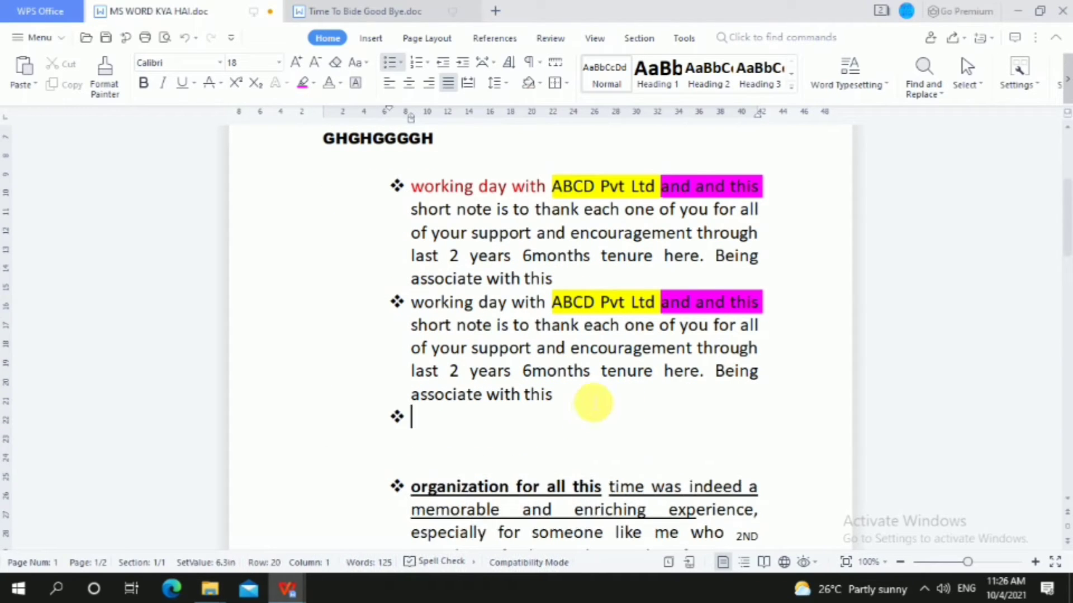
key(ctrl+v)
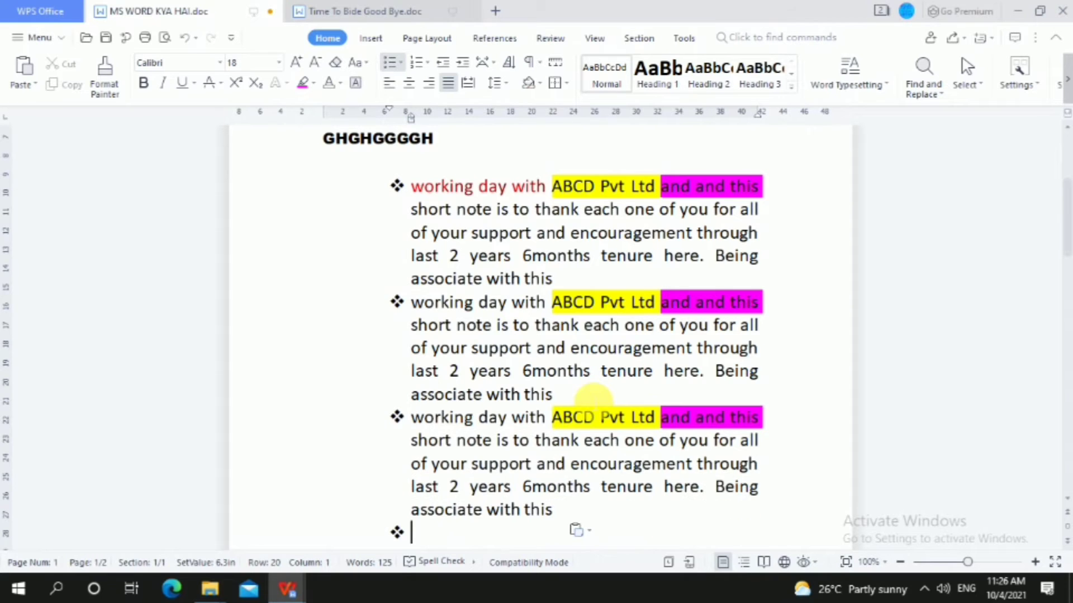
key(ctrl+d)
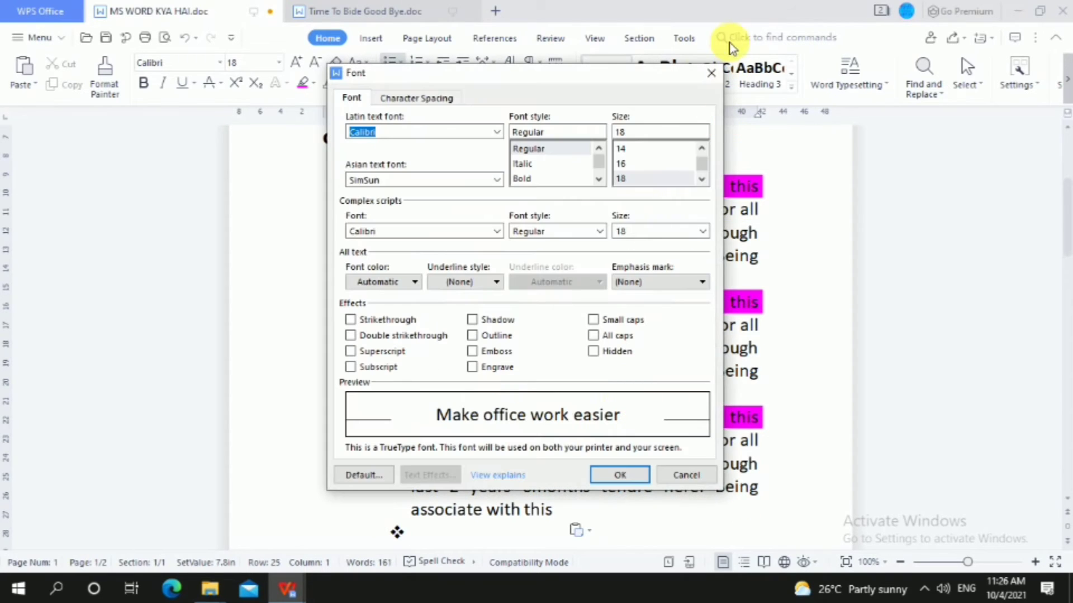
click(710, 72)
scroll(609, 402, down, 3)
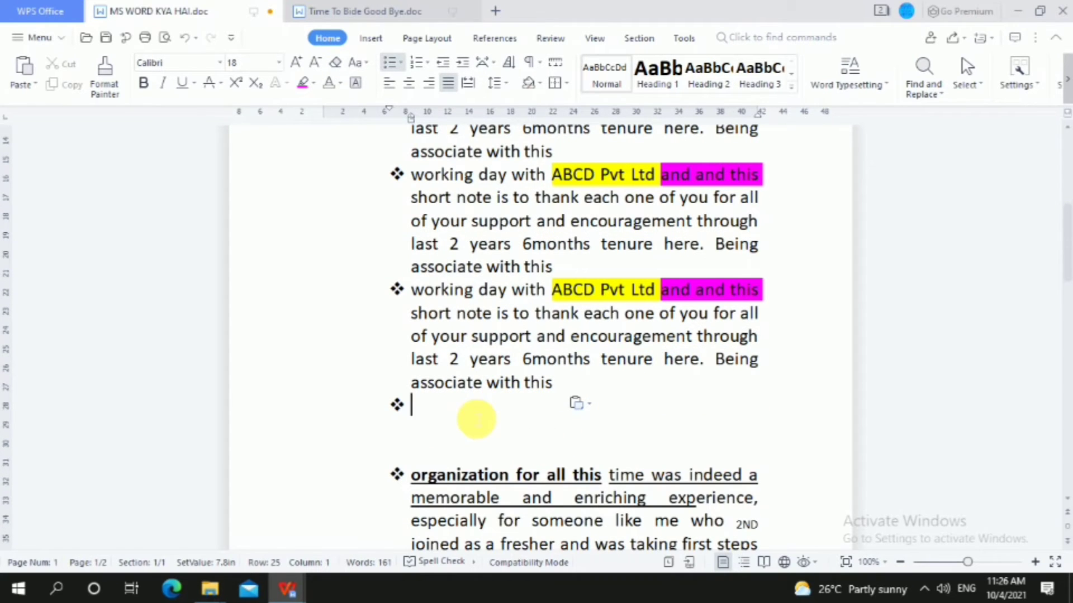
scroll(473, 421, up, 3)
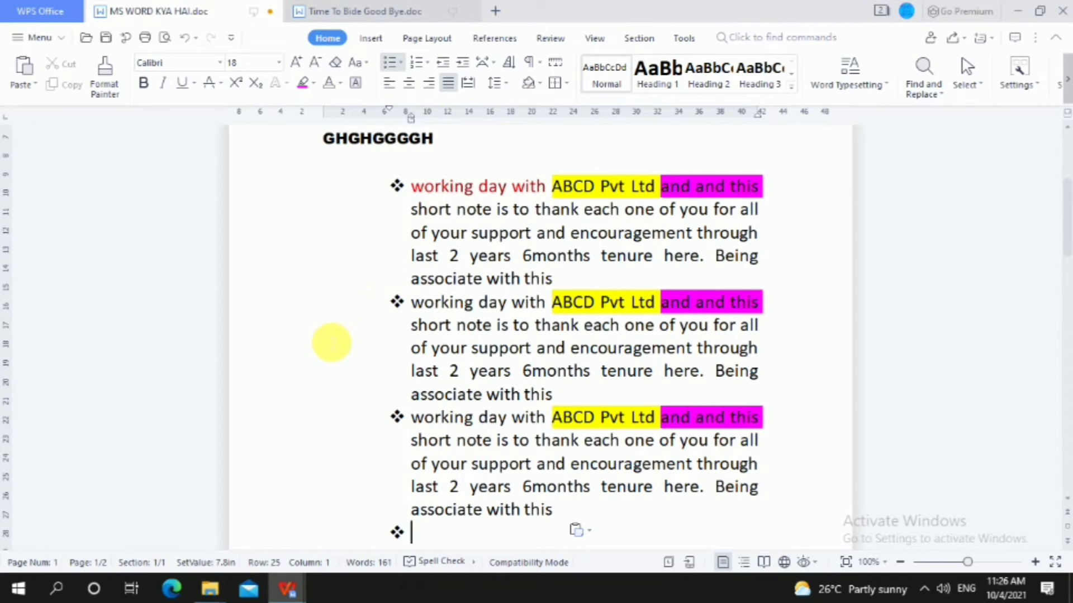
scroll(330, 343, up, 5)
scroll(467, 317, down, 2)
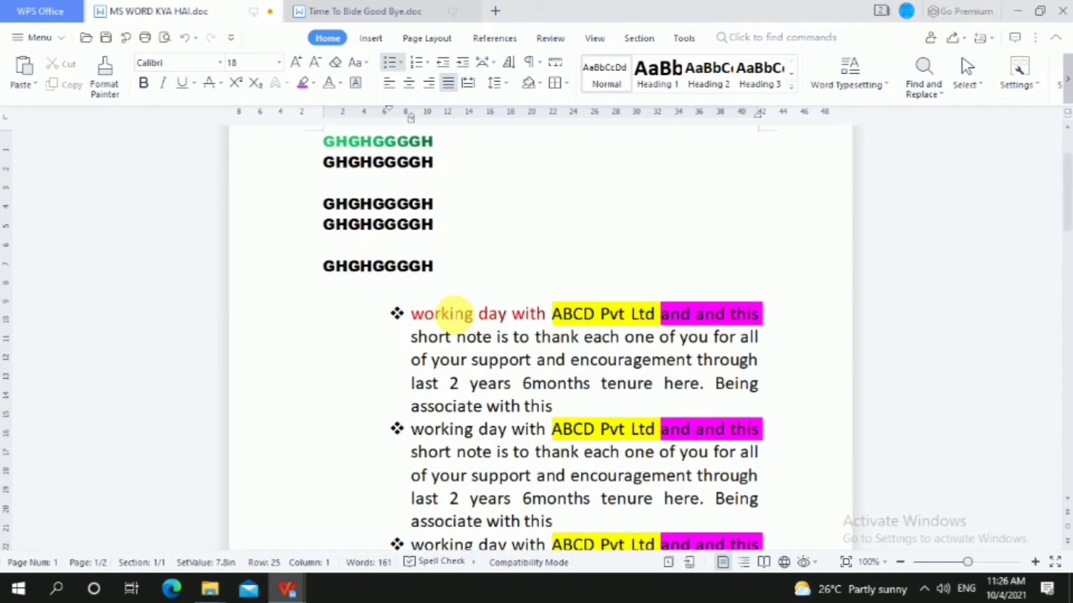
scroll(455, 249, up, 2)
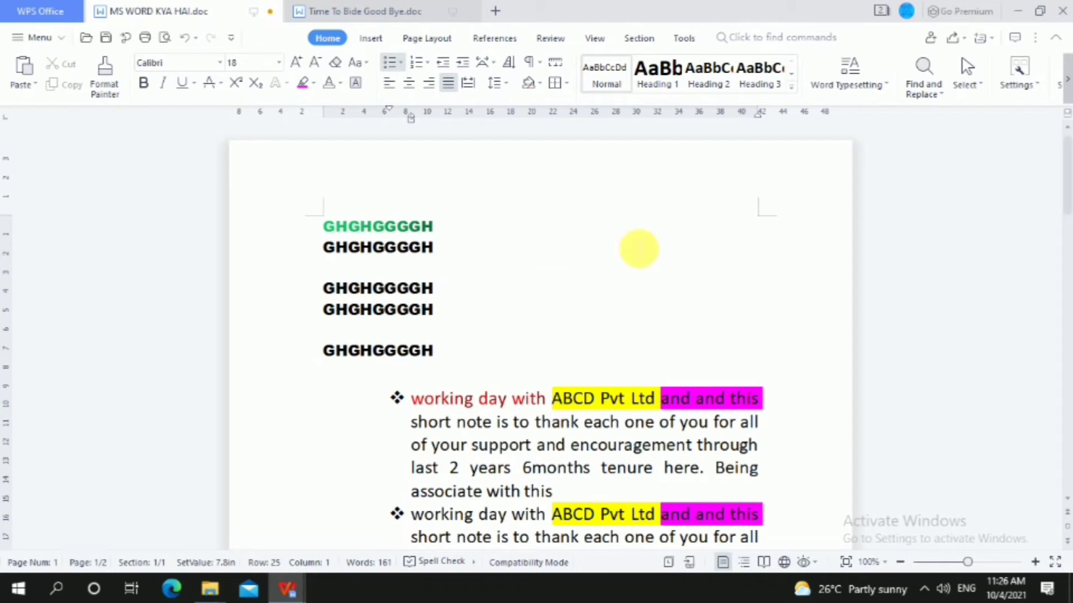
click(792, 89)
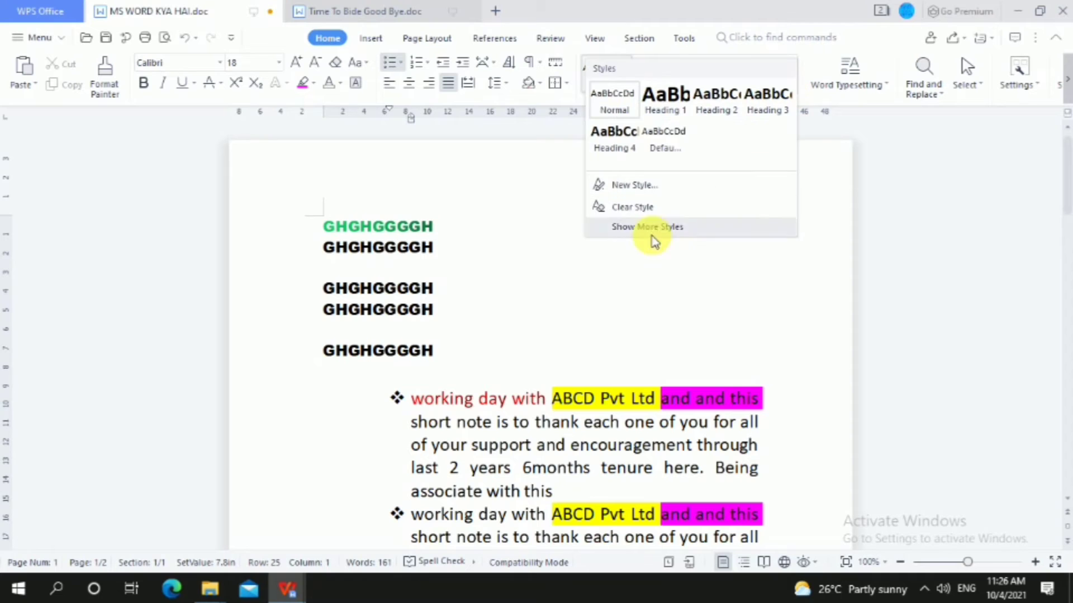
click(602, 311)
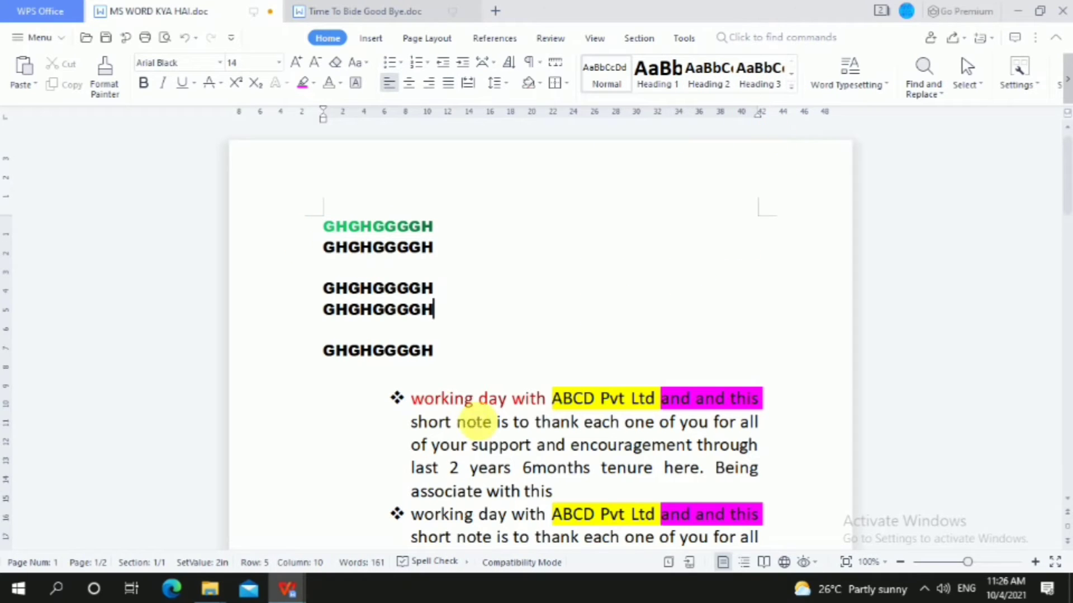
- Try the Heading 1 style on the opening words of the first bulleted paragraph and replace it with Heading 4
drag(412, 398, 551, 423)
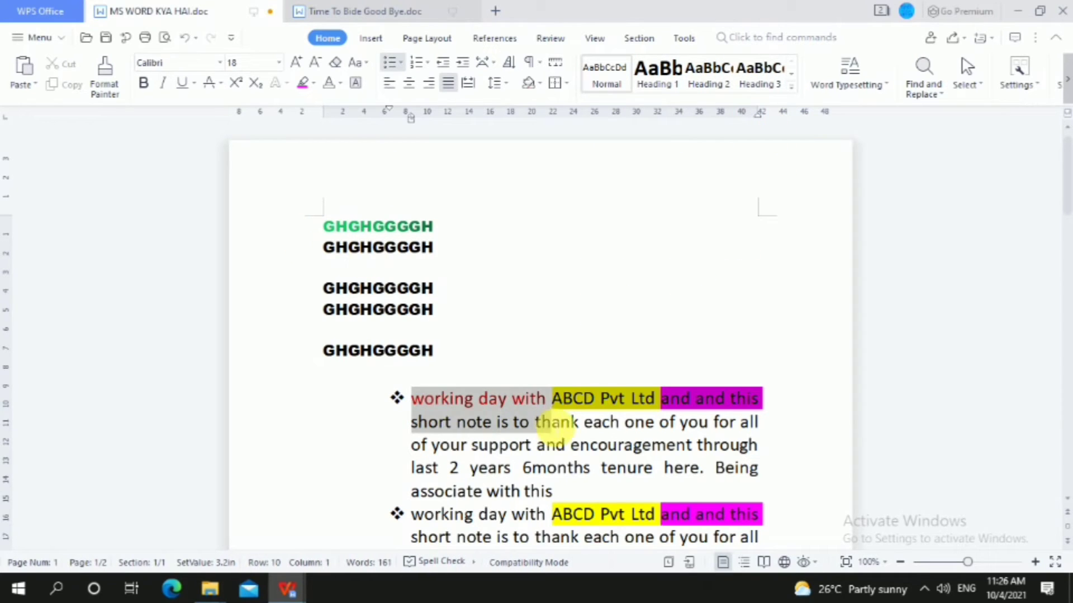
click(792, 87)
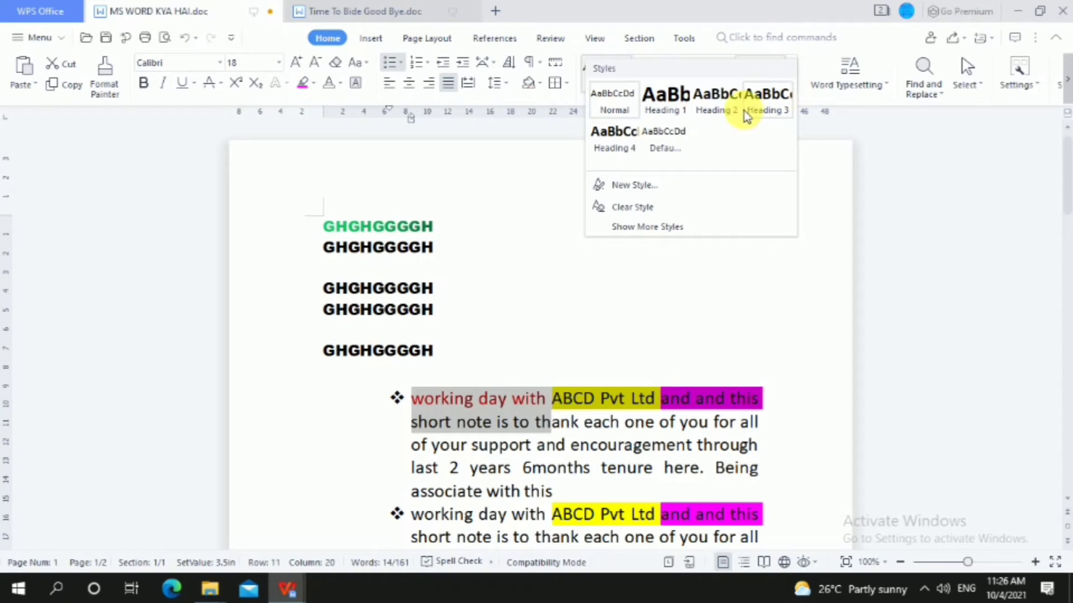
click(662, 102)
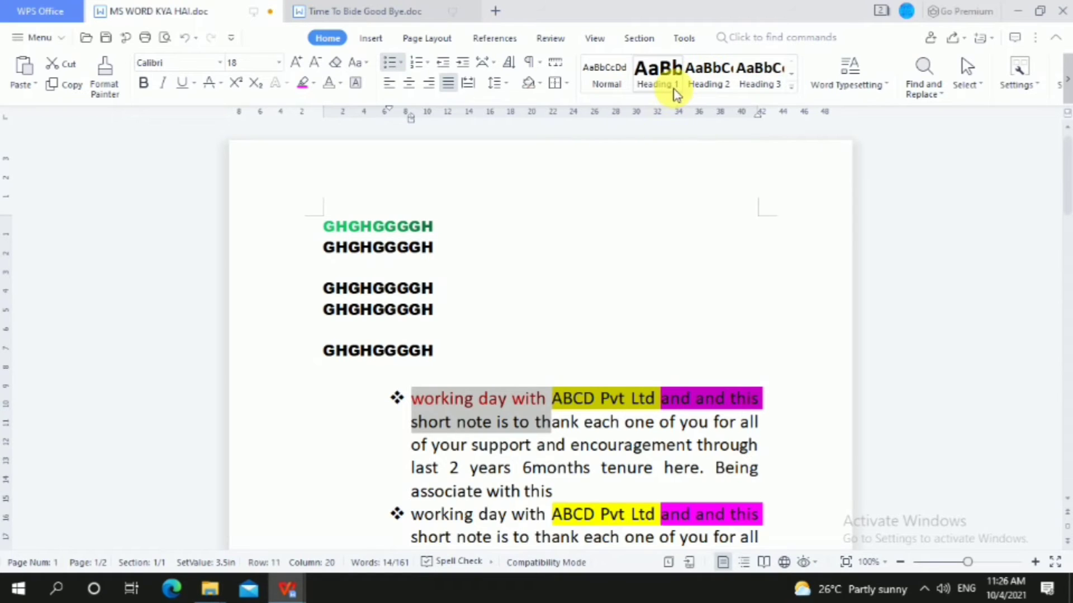
click(790, 87)
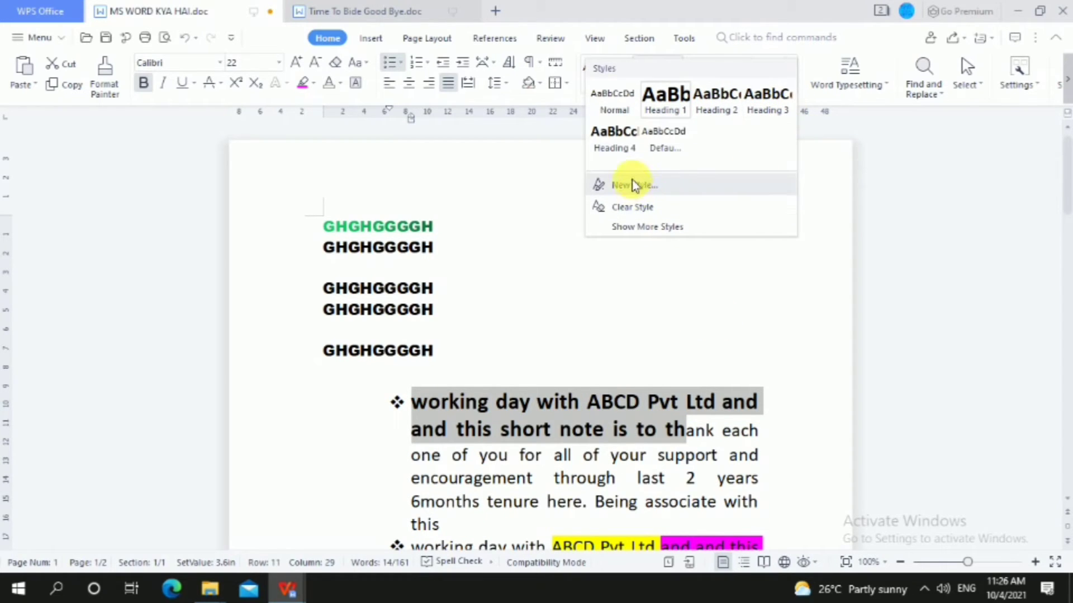
click(615, 143)
scroll(593, 389, down, 1)
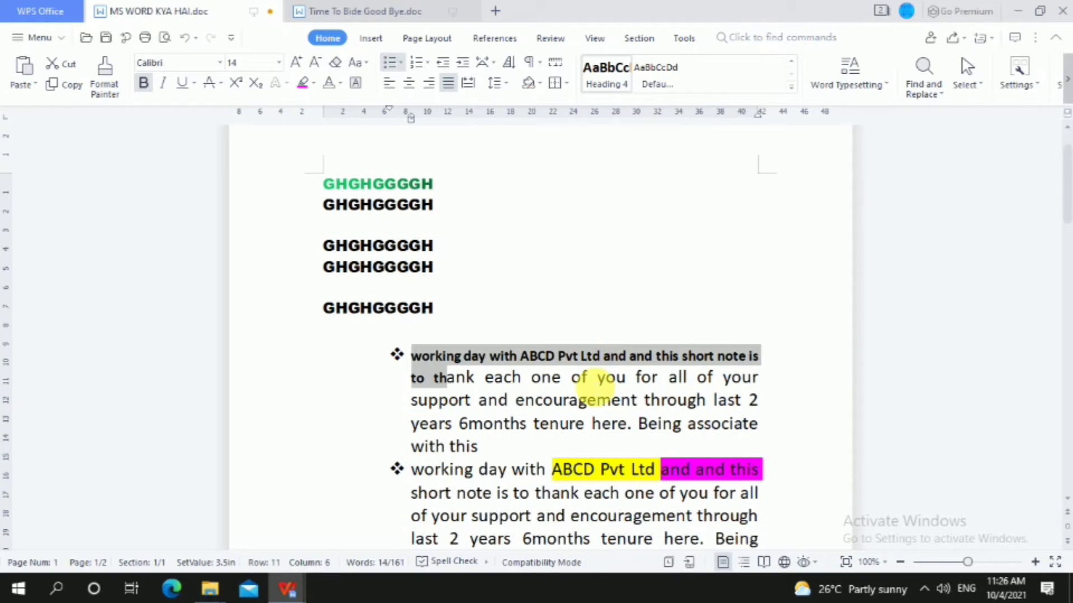
scroll(682, 267, up, 1)
scroll(751, 90, up, 1)
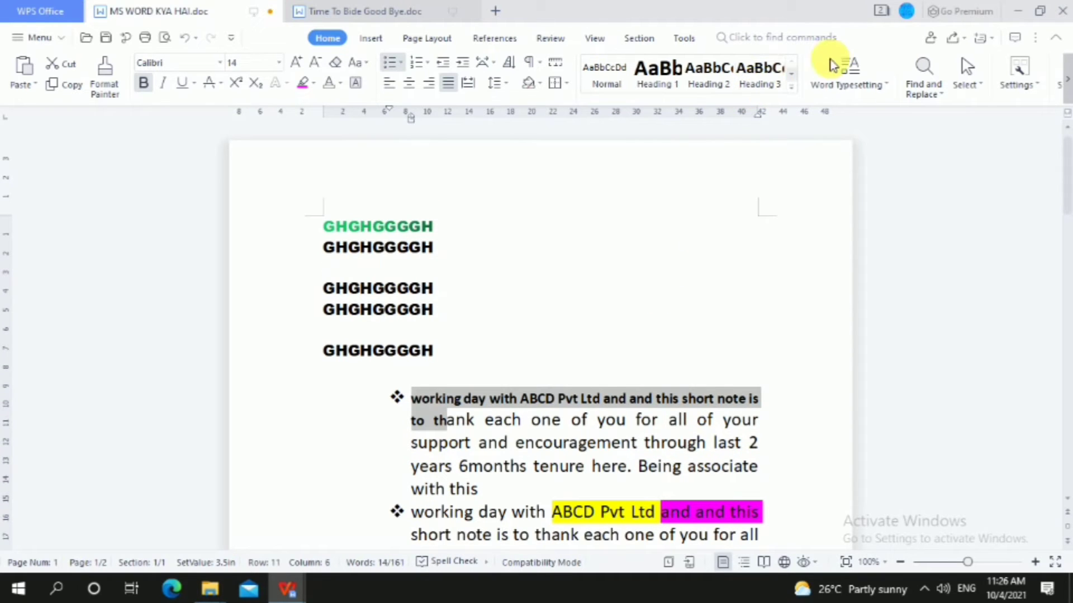
scroll(648, 336, down, 3)
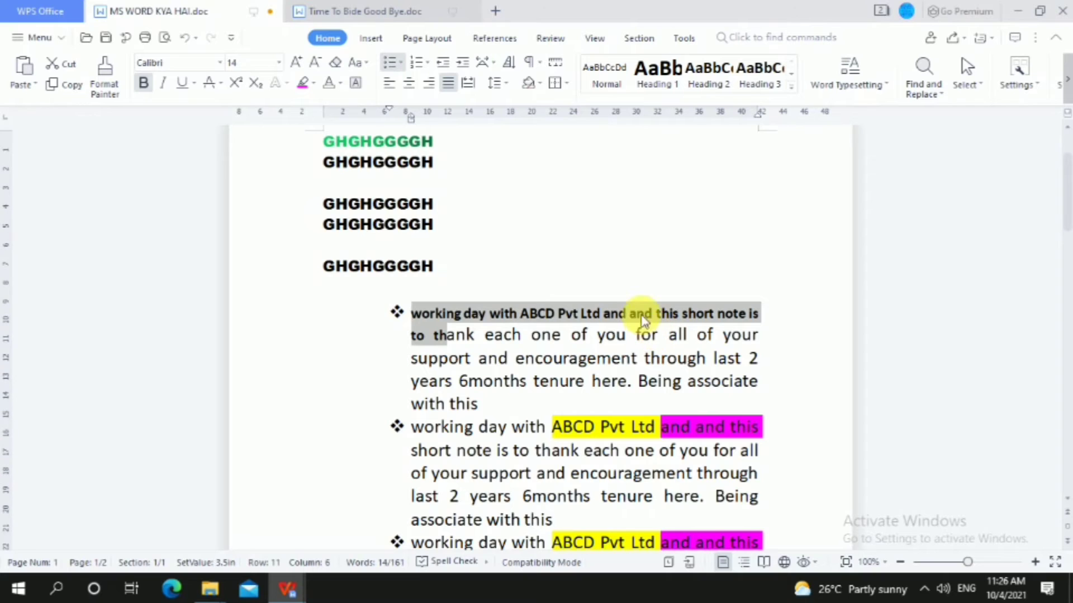
scroll(514, 257, up, 3)
drag(616, 285, 570, 279)
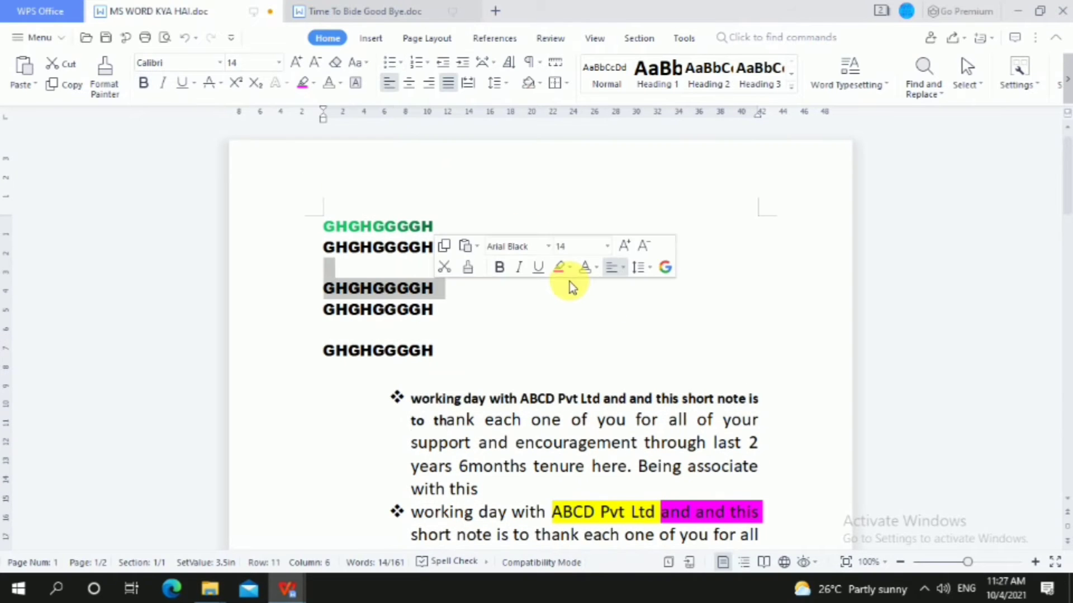
click(572, 371)
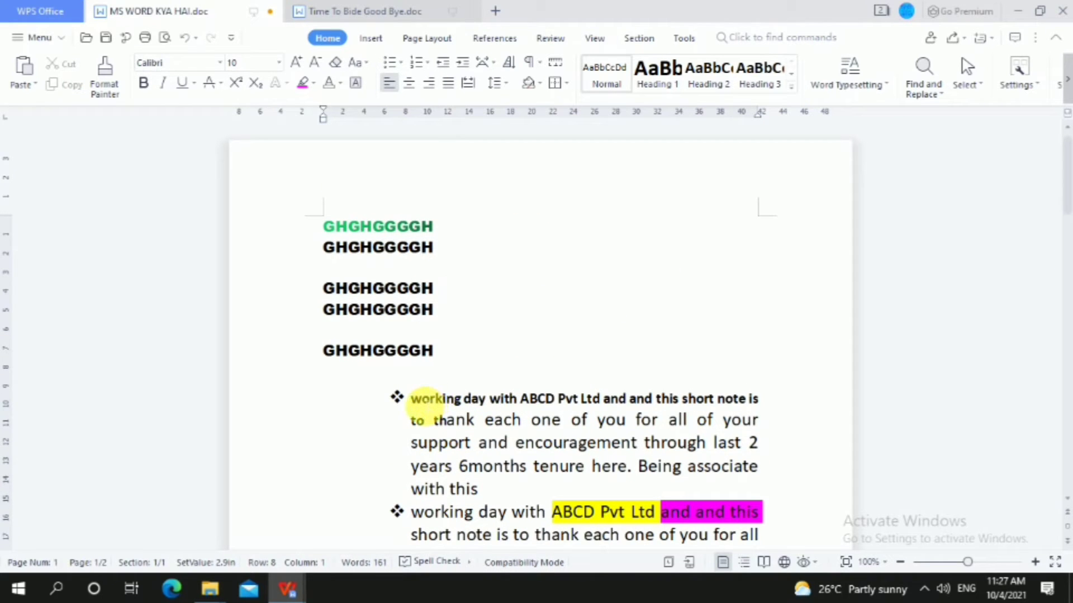
drag(412, 398, 741, 422)
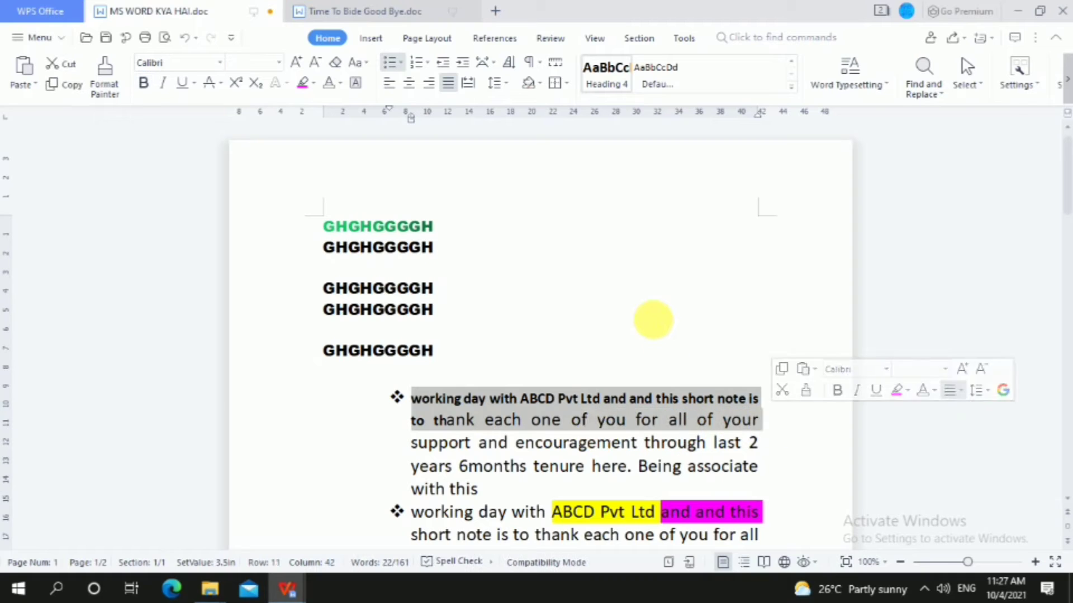
click(648, 314)
click(590, 285)
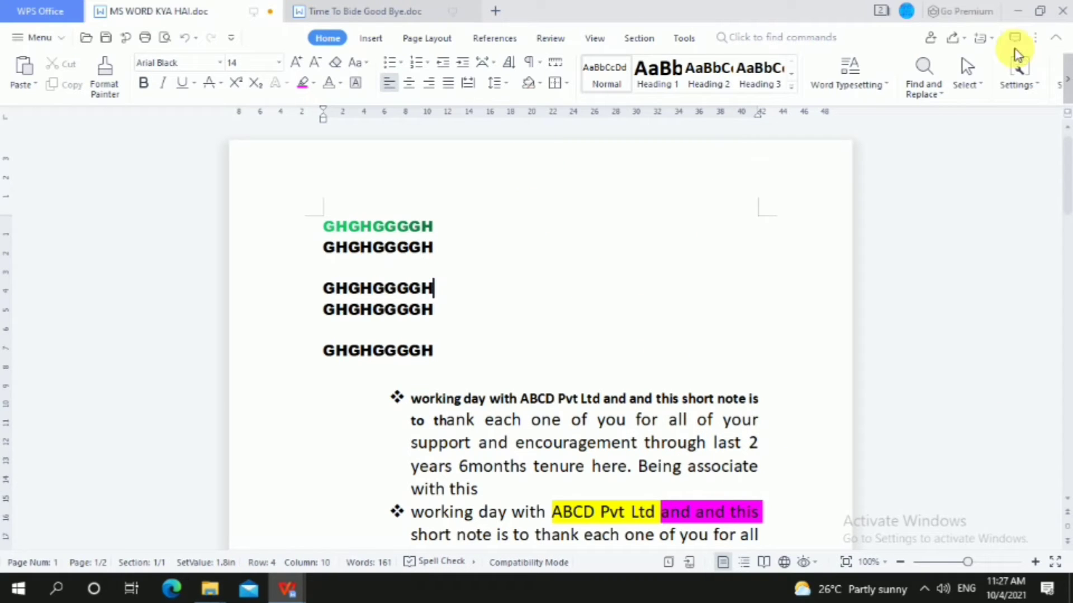
- View the available Word Typesetting commands and save the document
click(886, 86)
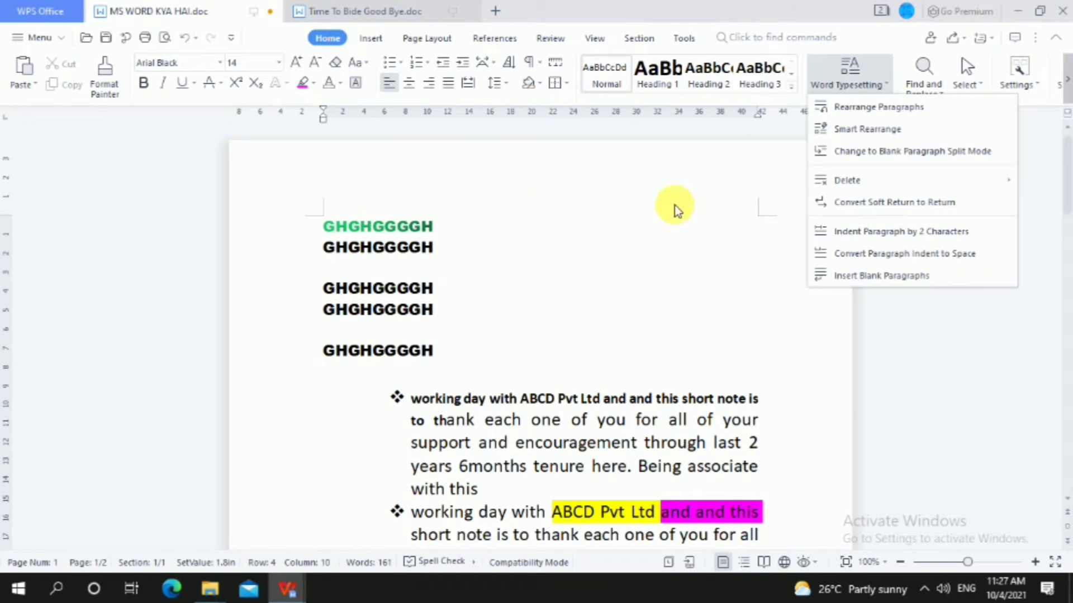
click(629, 245)
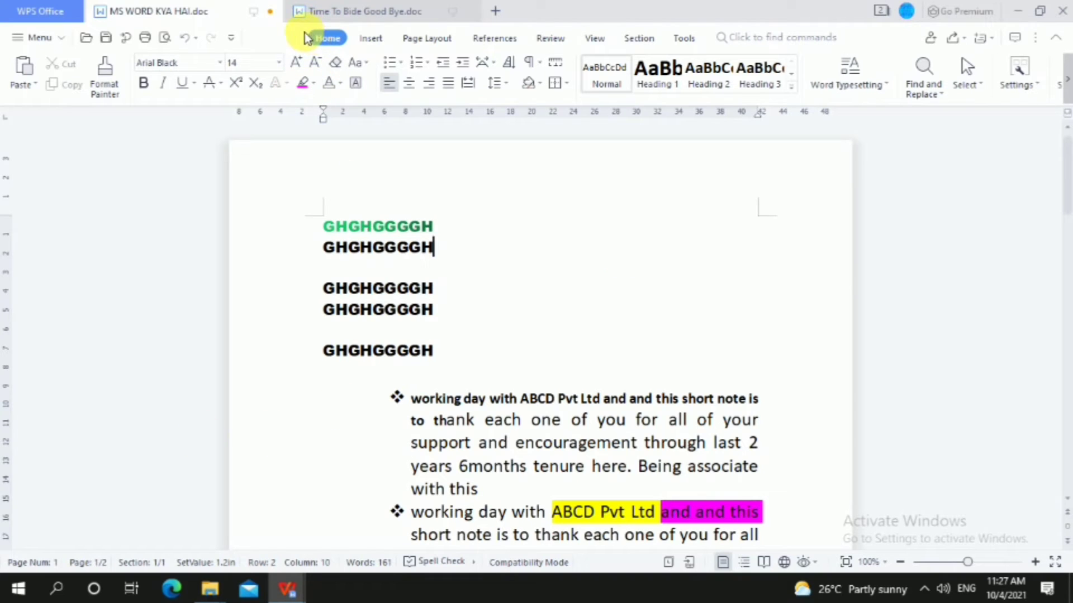
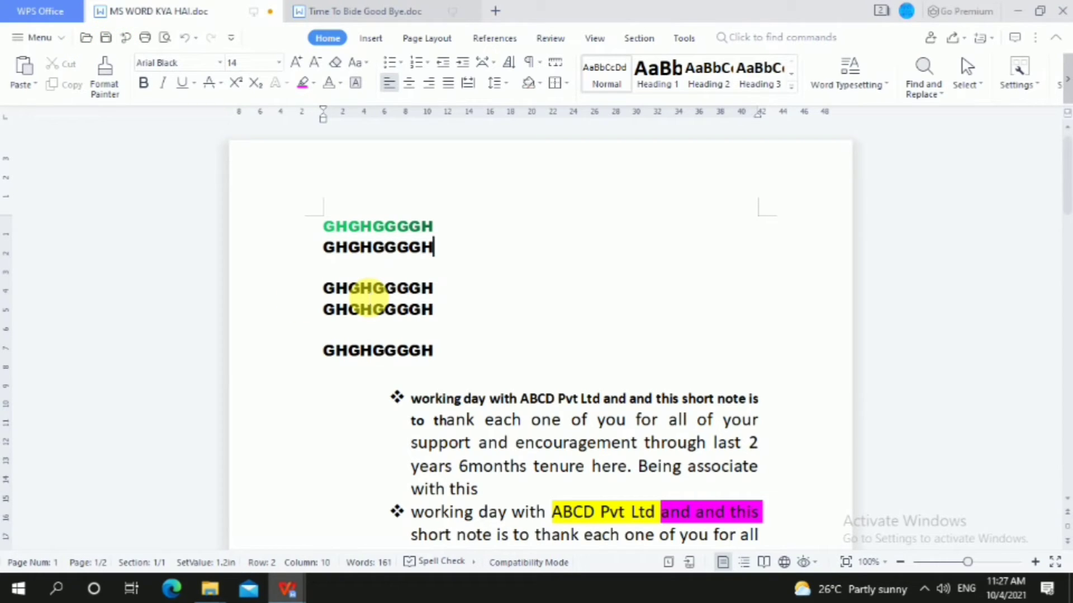
click(106, 39)
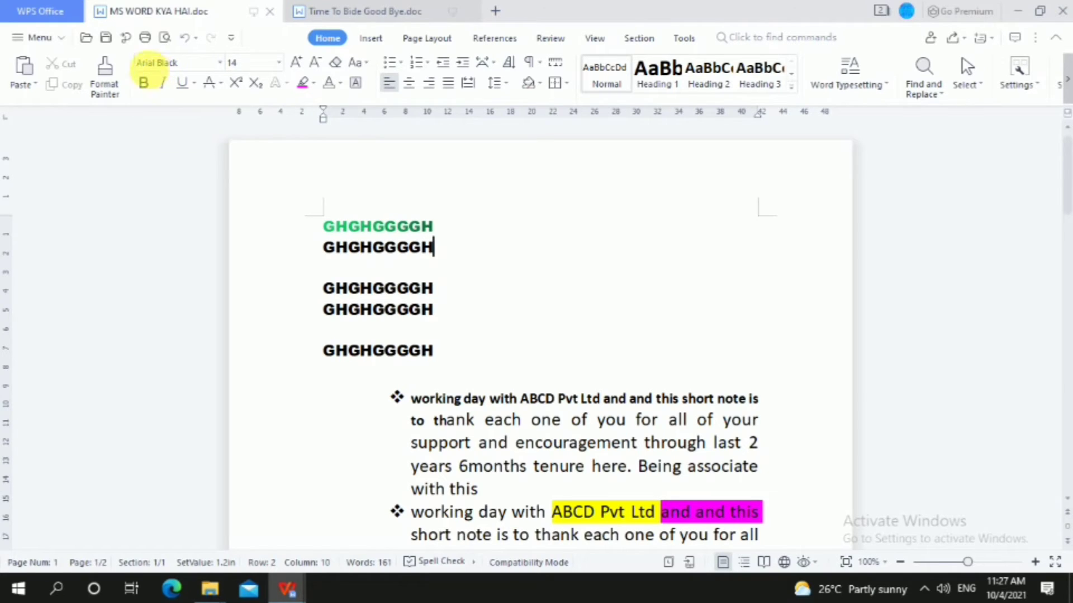
scroll(454, 252, down, 2)
scroll(428, 251, up, 2)
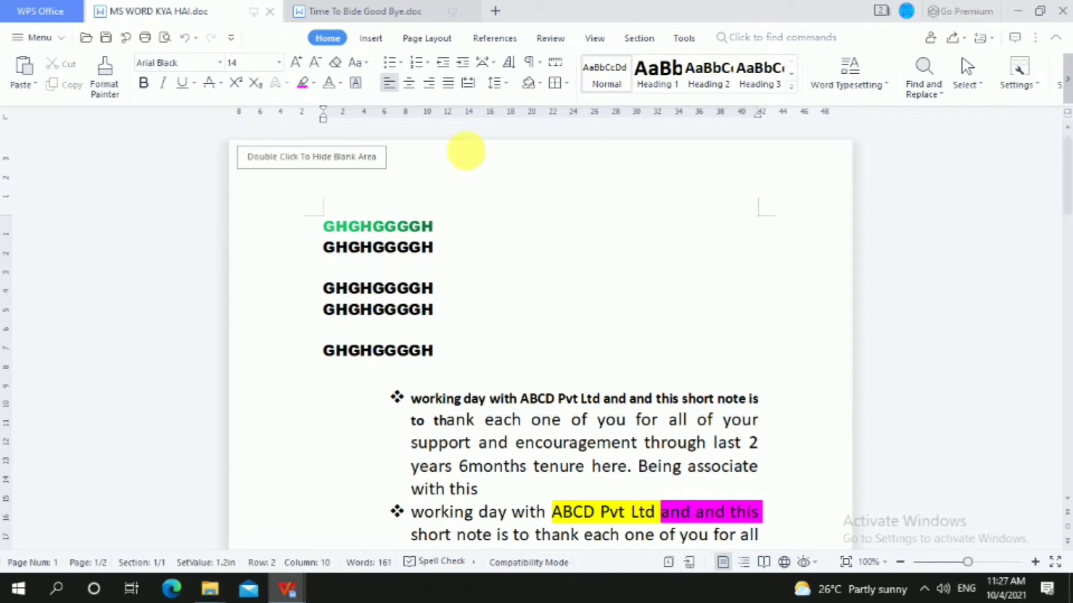
scroll(574, 368, down, 3)
scroll(568, 331, up, 3)
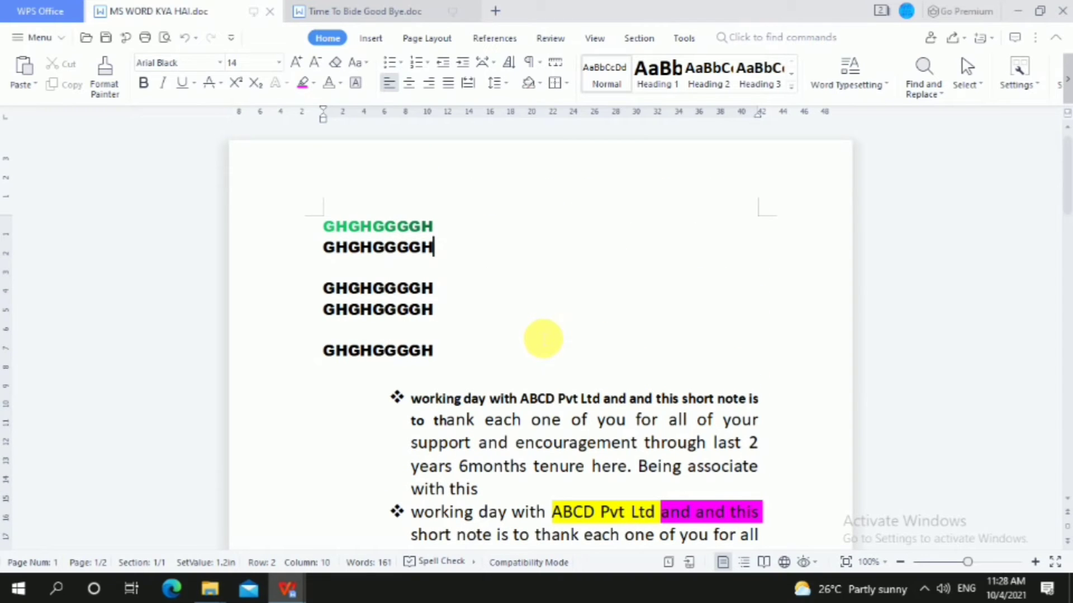
click(606, 318)
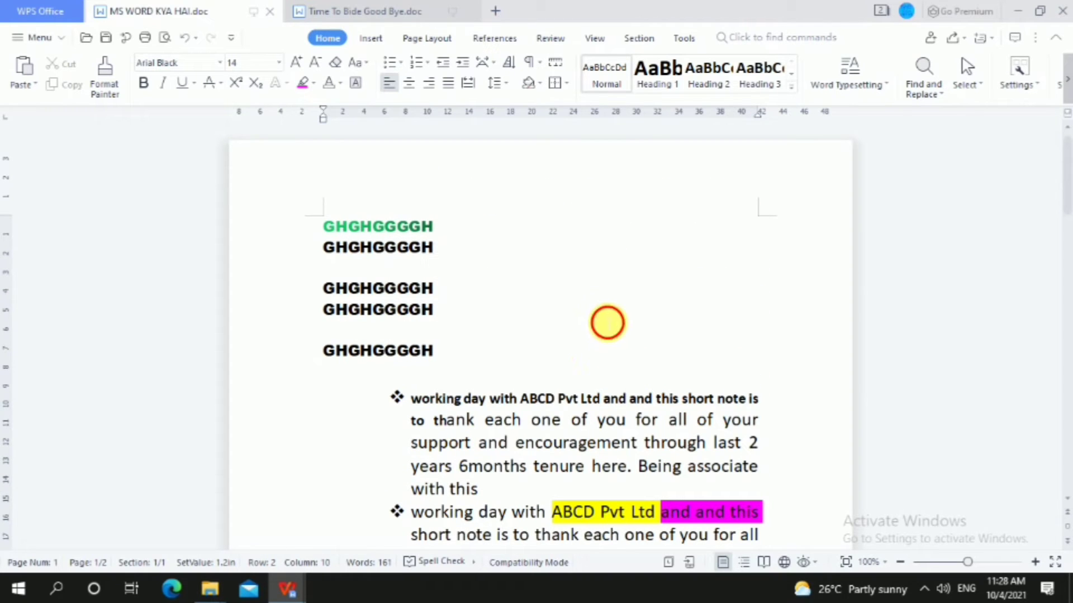
- Review the document's file commands, including the save, export and print options
click(11, 39)
click(10, 39)
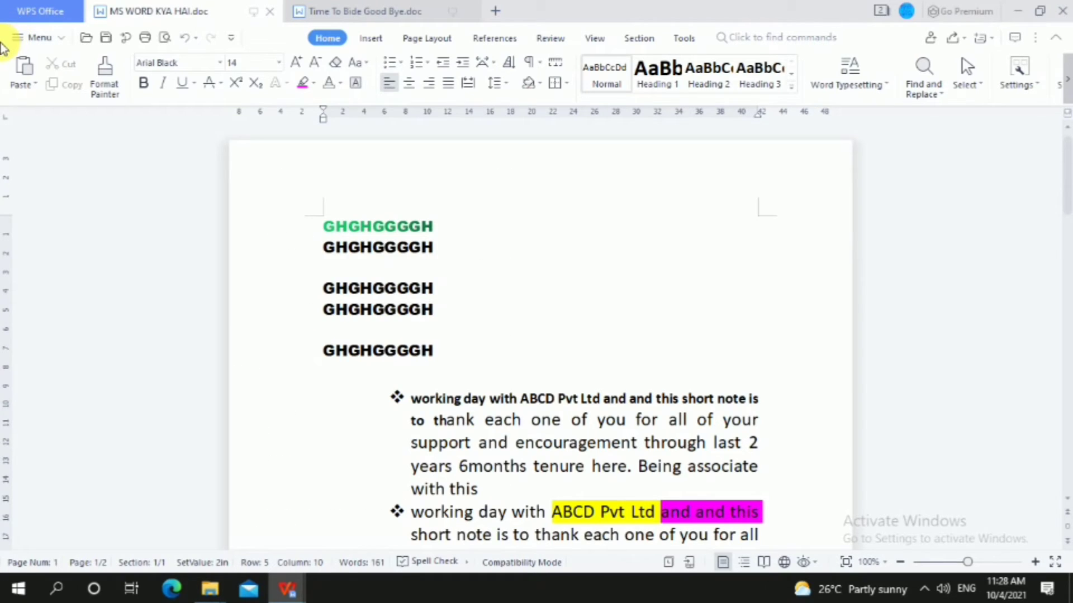
click(17, 39)
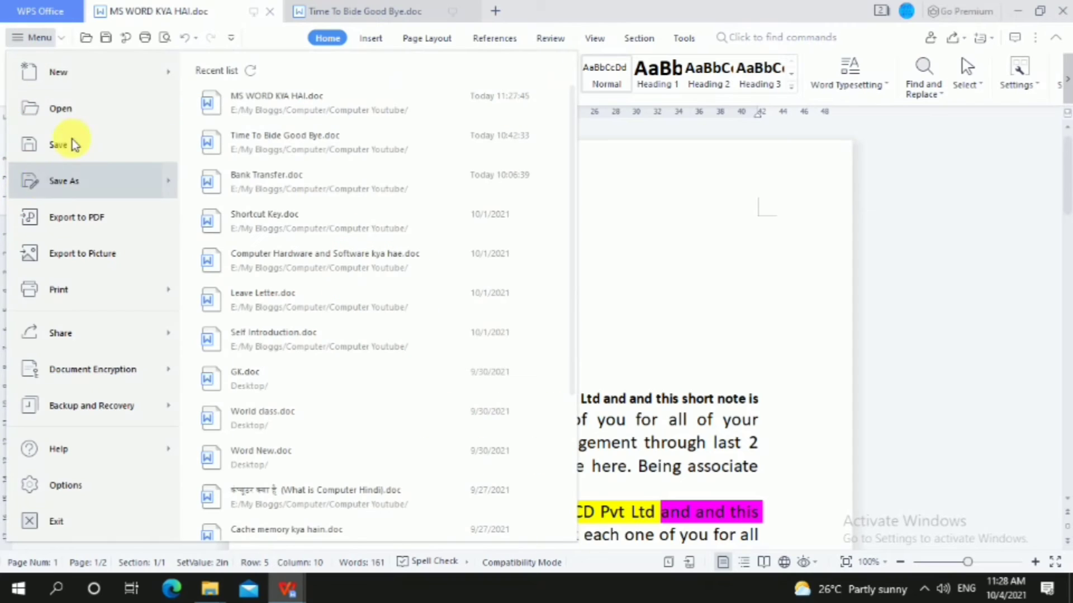
mouse_move(75, 62)
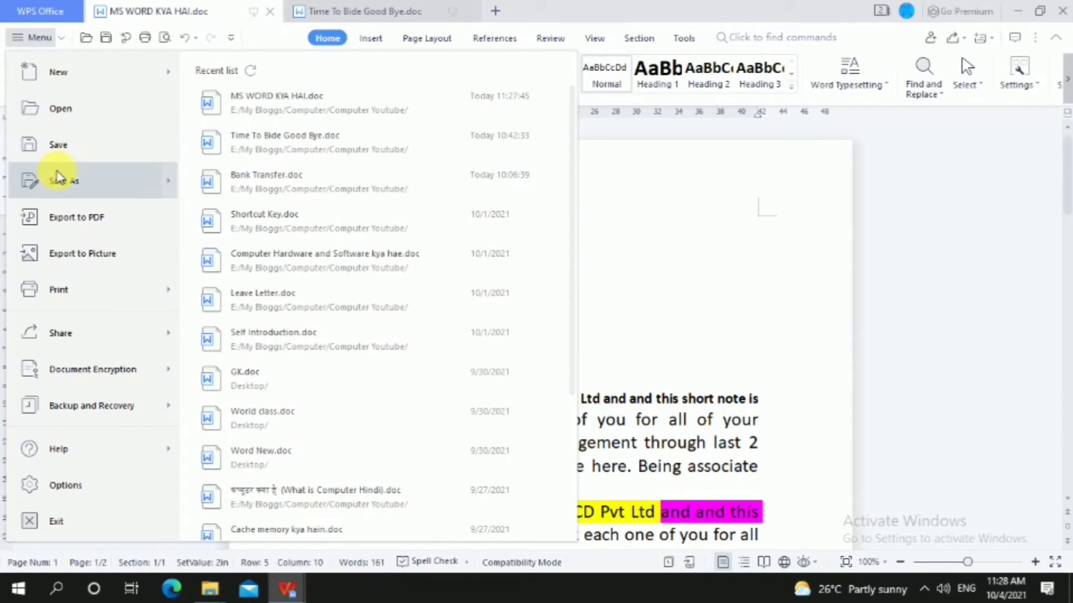
mouse_move(71, 182)
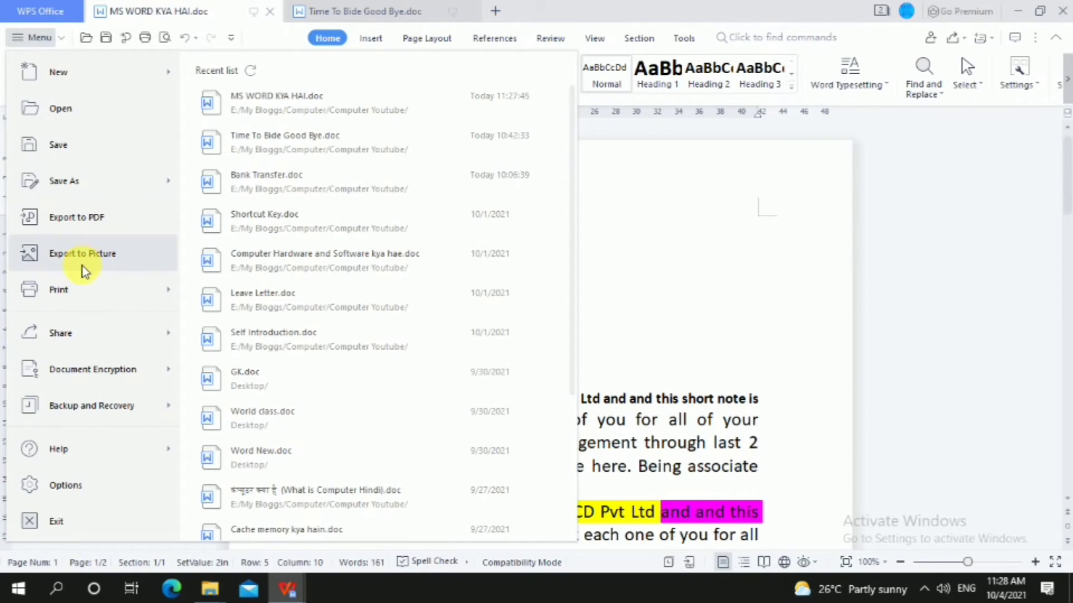
mouse_move(79, 305)
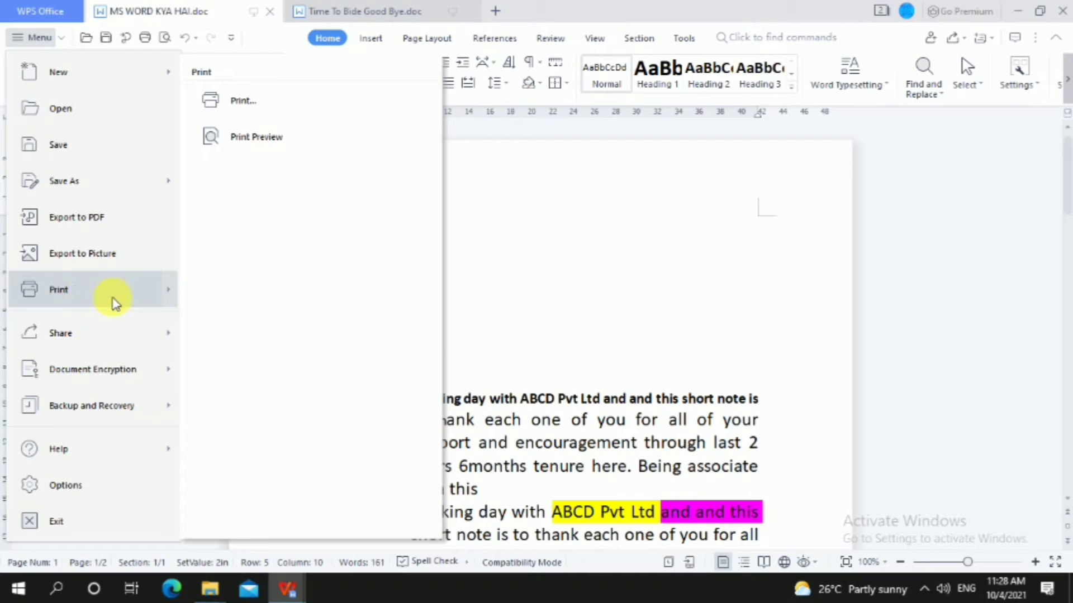
click(542, 334)
click(541, 334)
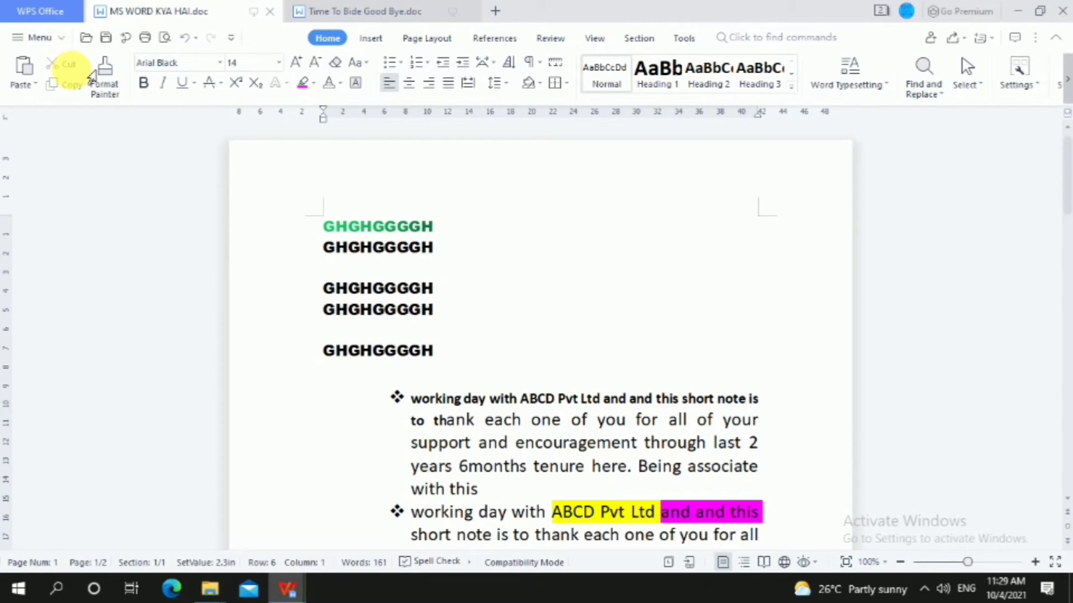
- Try the print settings with 8 copies, view the all, odd and even pages choices, and close without printing
key(ctrl+p)
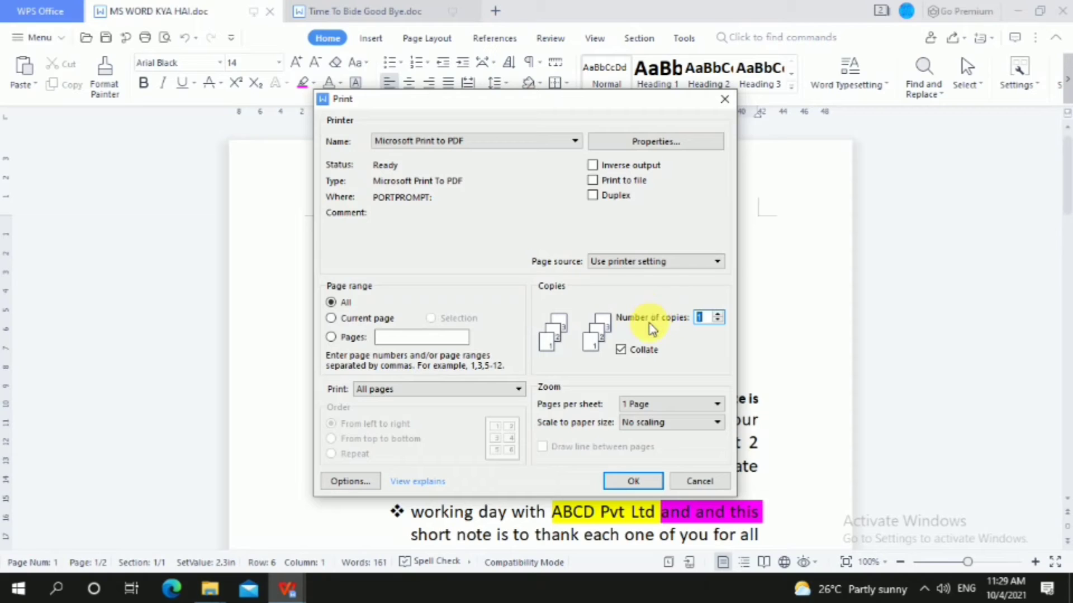
click(718, 316)
click(717, 315)
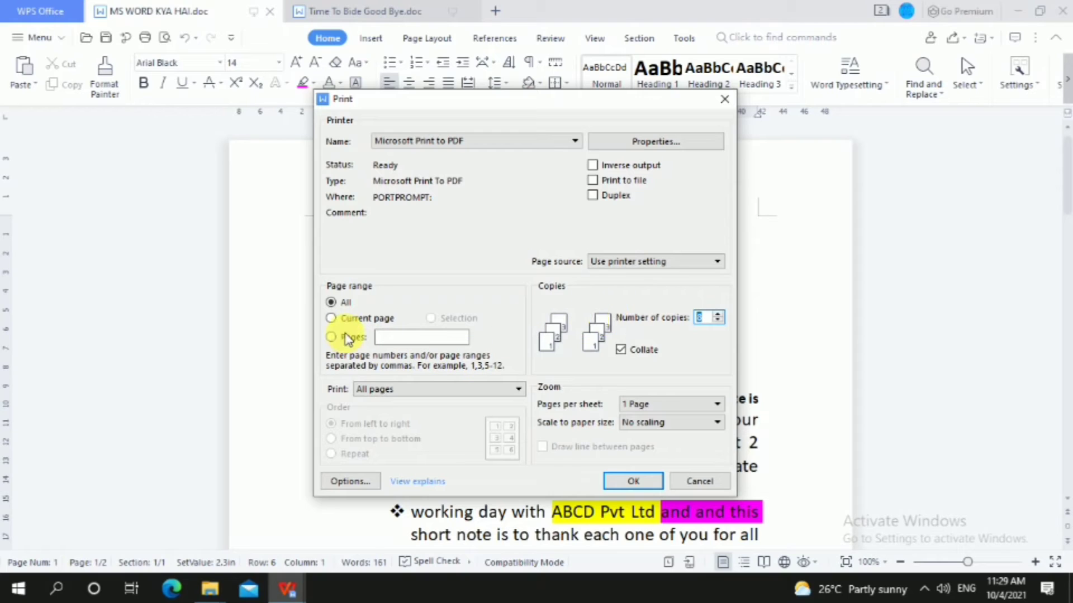
click(487, 389)
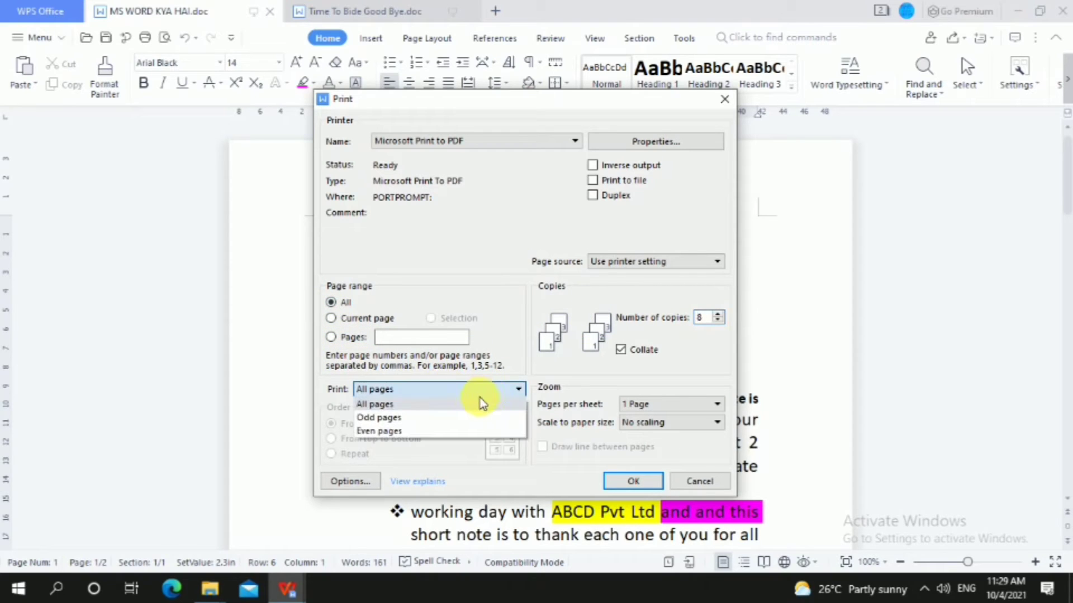
click(630, 378)
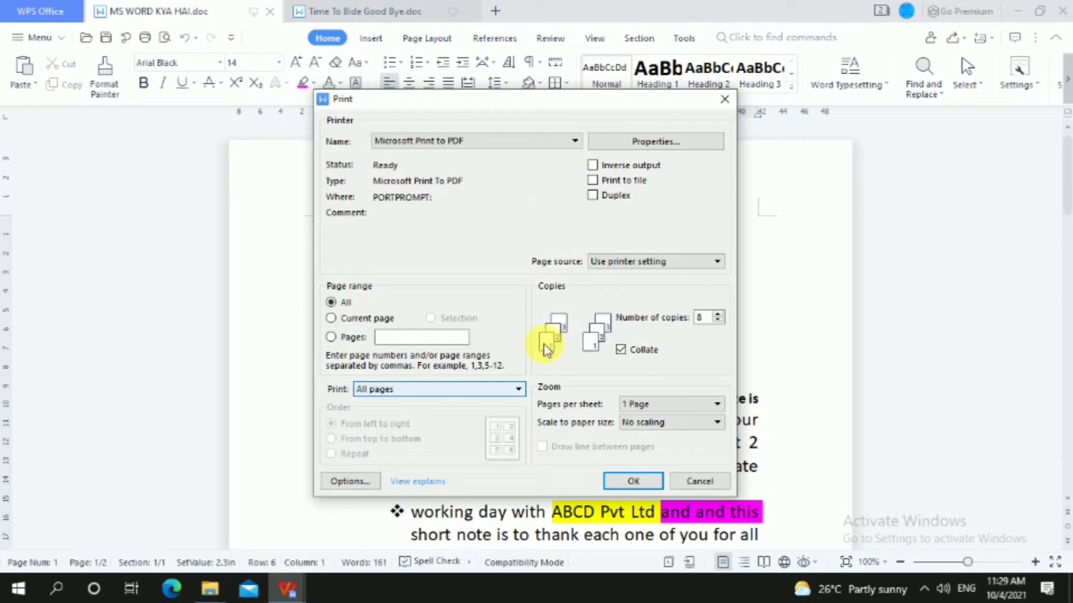
click(725, 98)
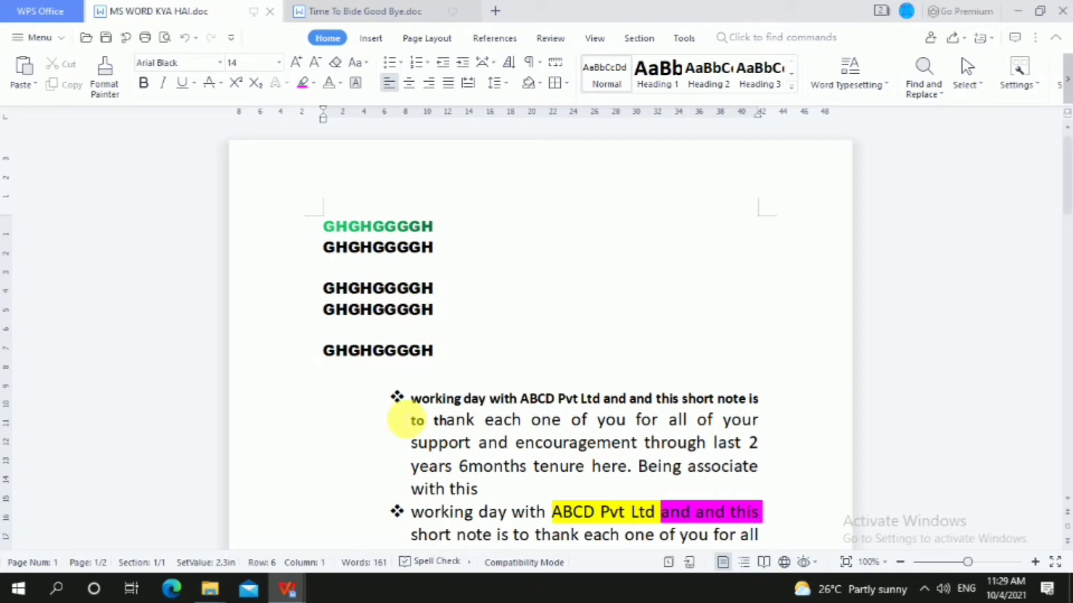
- Insert a table of 3 columns and 3 rows directly below the fourth GHGHGGGGH line
scroll(459, 370, down, 3)
scroll(458, 368, up, 3)
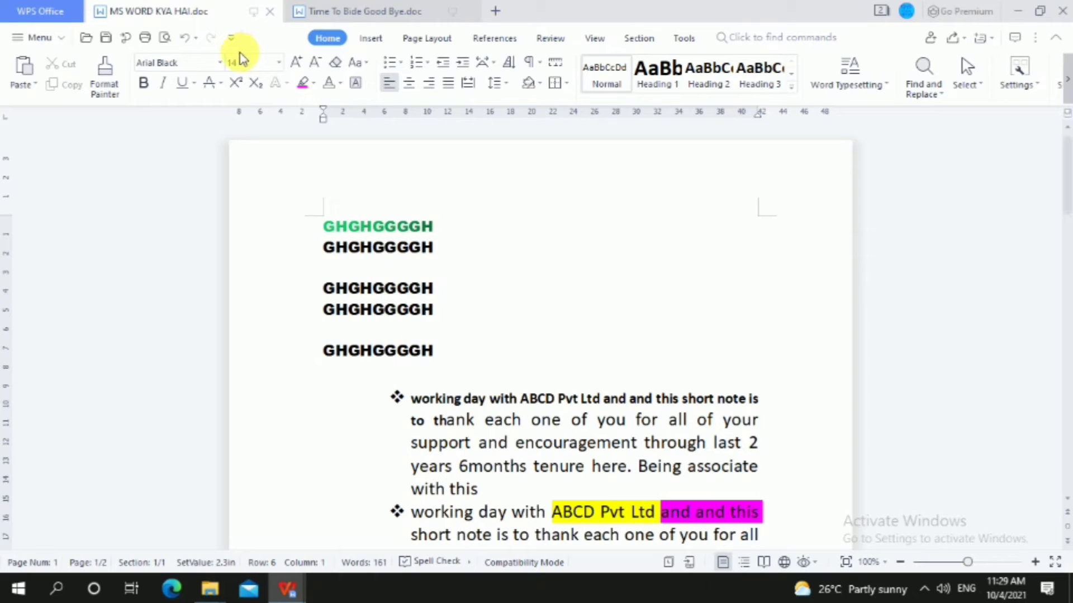
click(371, 40)
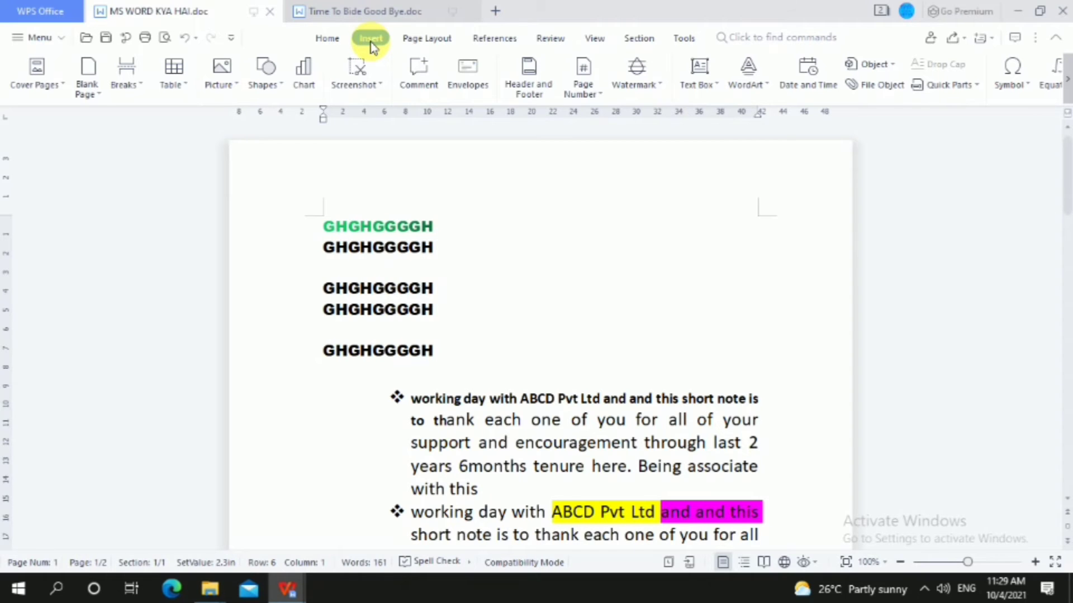
scroll(546, 249, down, 3)
scroll(527, 251, up, 3)
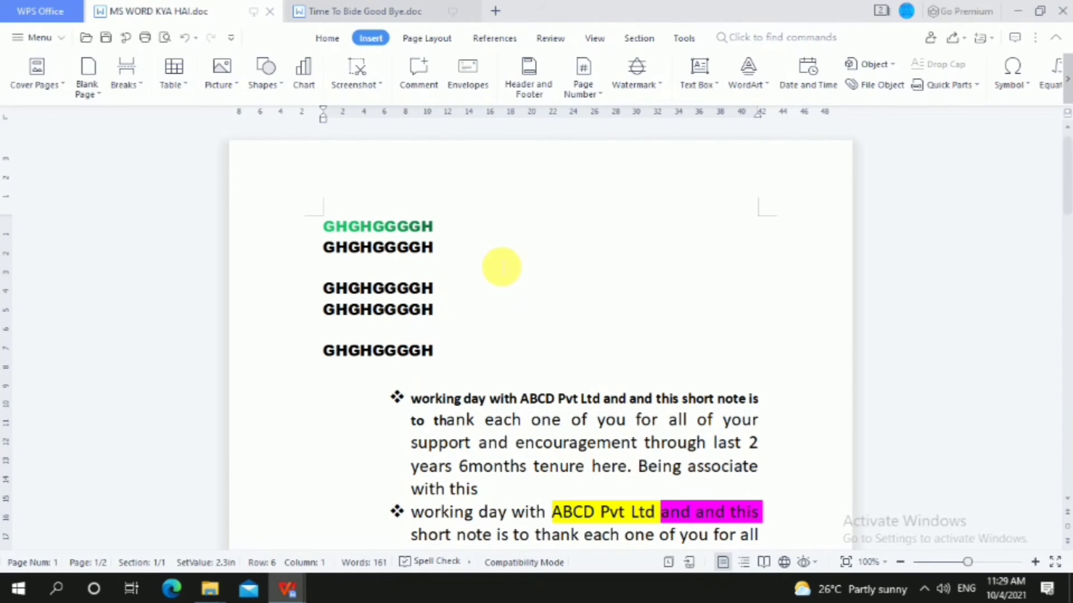
scroll(501, 266, down, 3)
scroll(502, 266, up, 3)
click(456, 309)
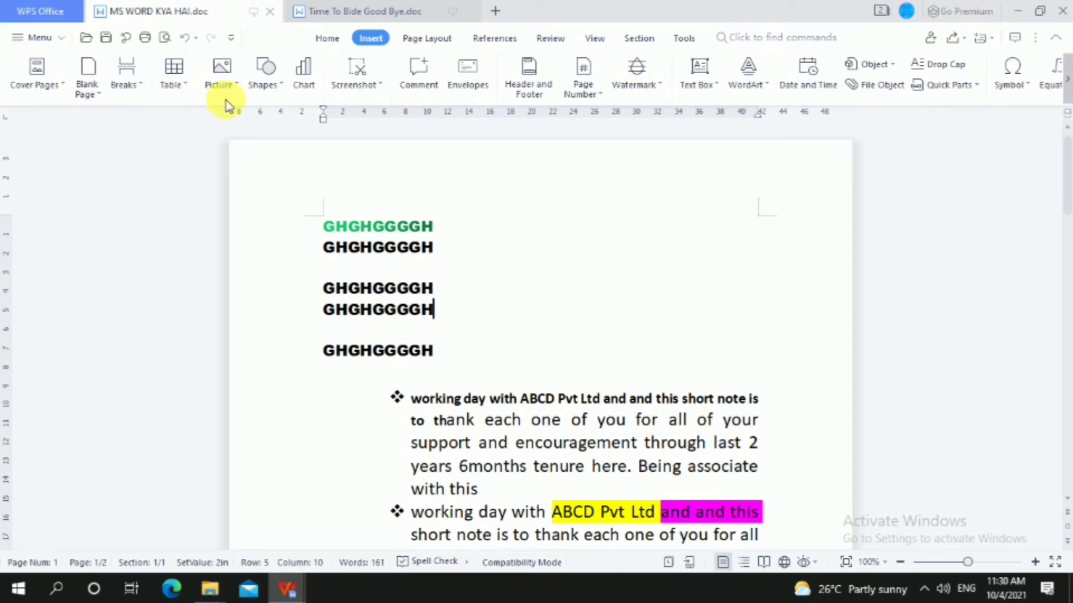
click(186, 88)
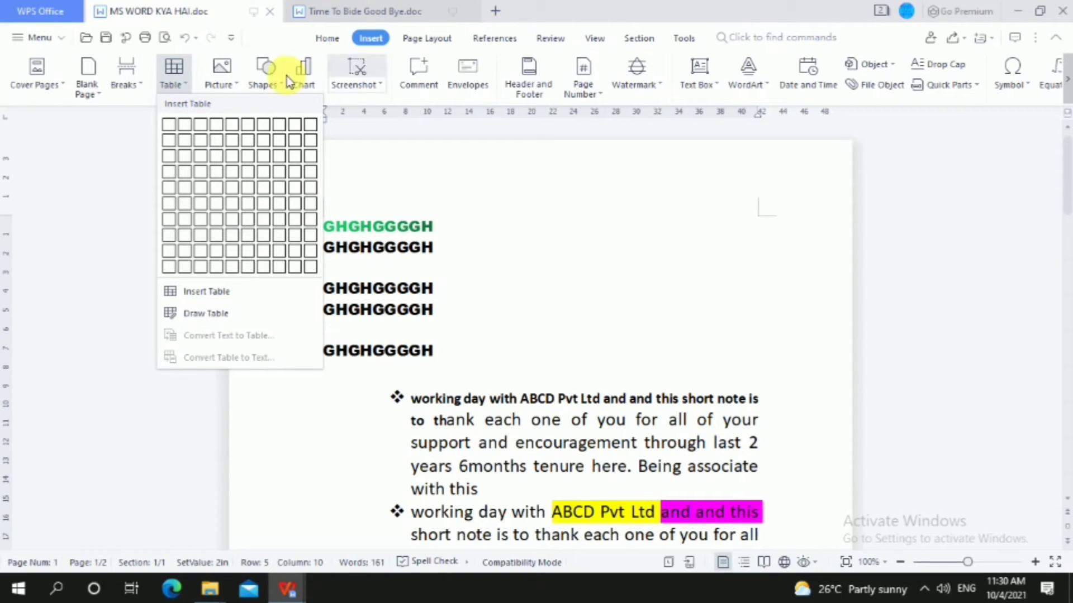
click(203, 161)
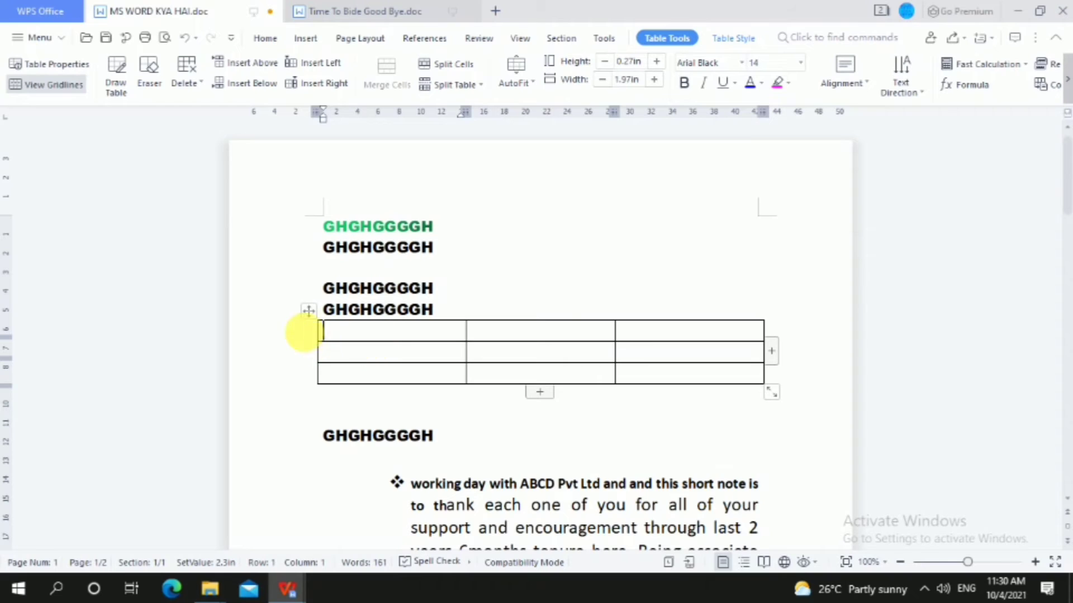
- Enter A, B and C in the three cells of the table's first row
click(592, 338)
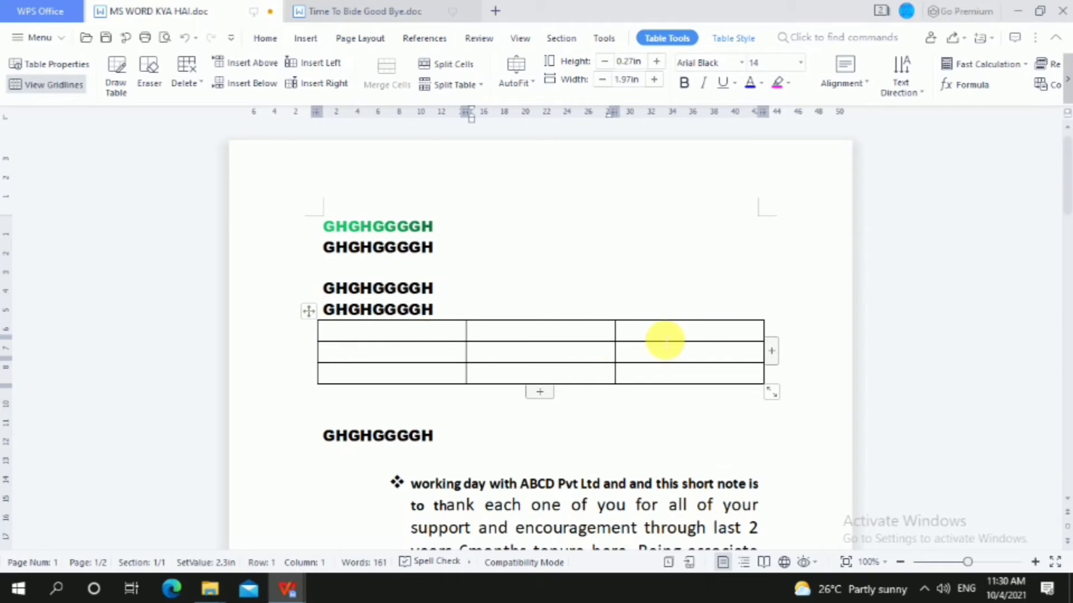
click(692, 339)
click(411, 335)
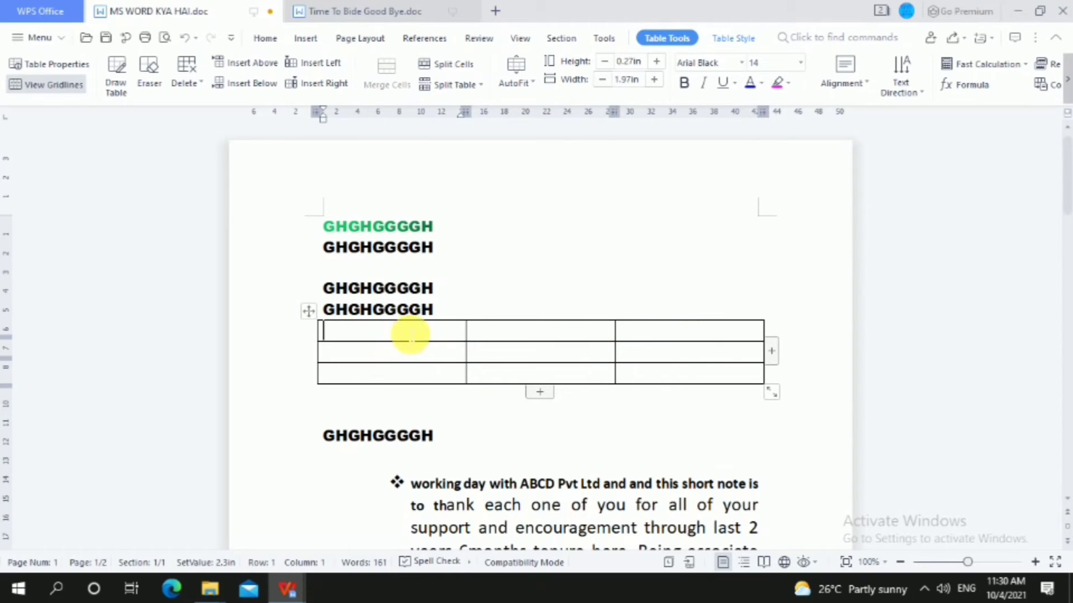
text(A )
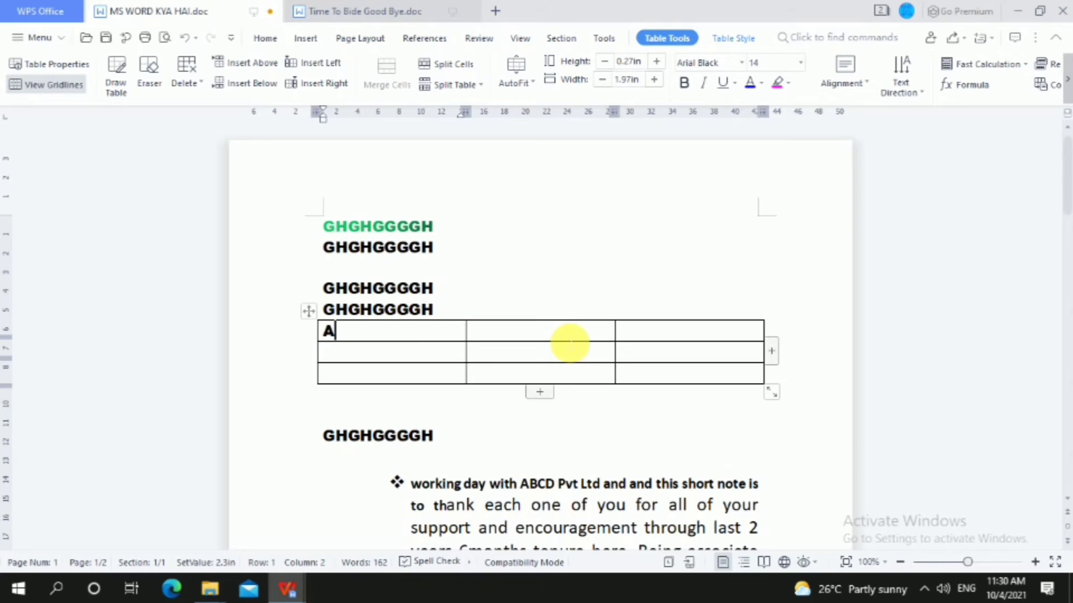
text(B)
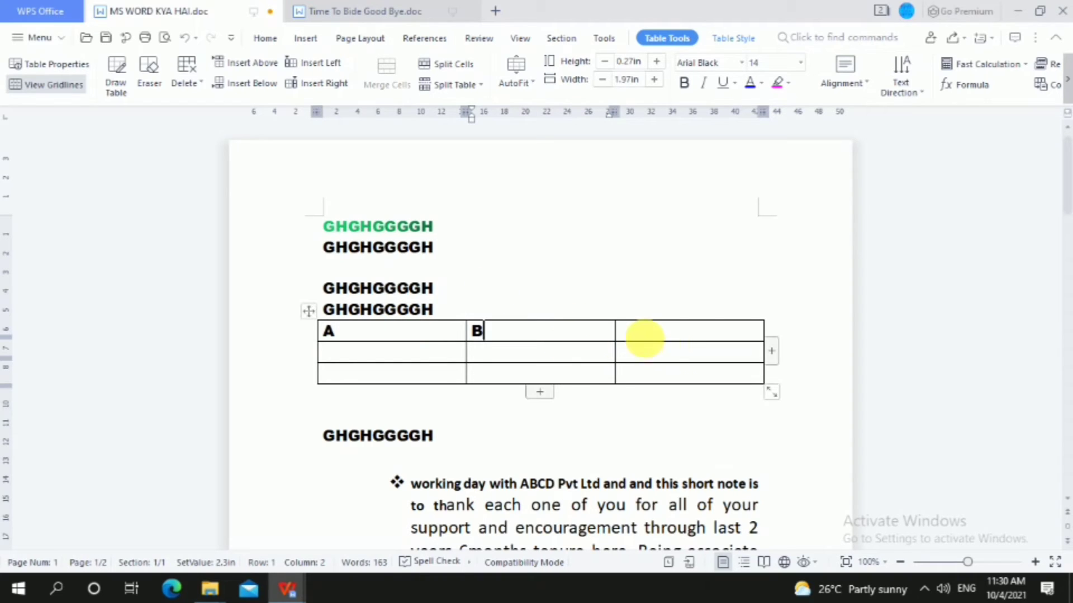
click(670, 342)
text(C)
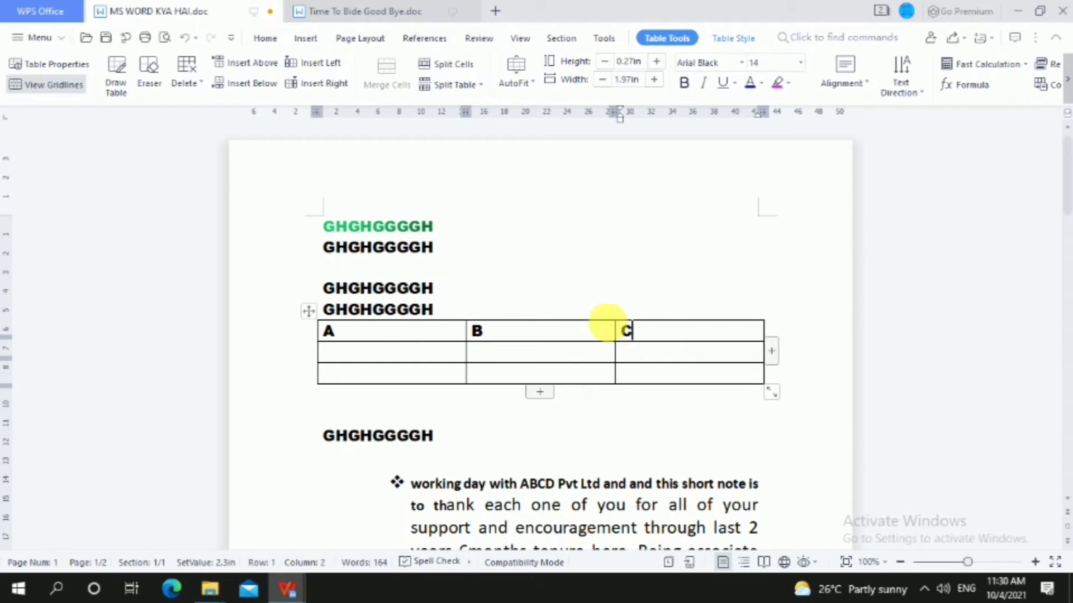
- Add one row at the end of the table and two columns after column C
click(540, 394)
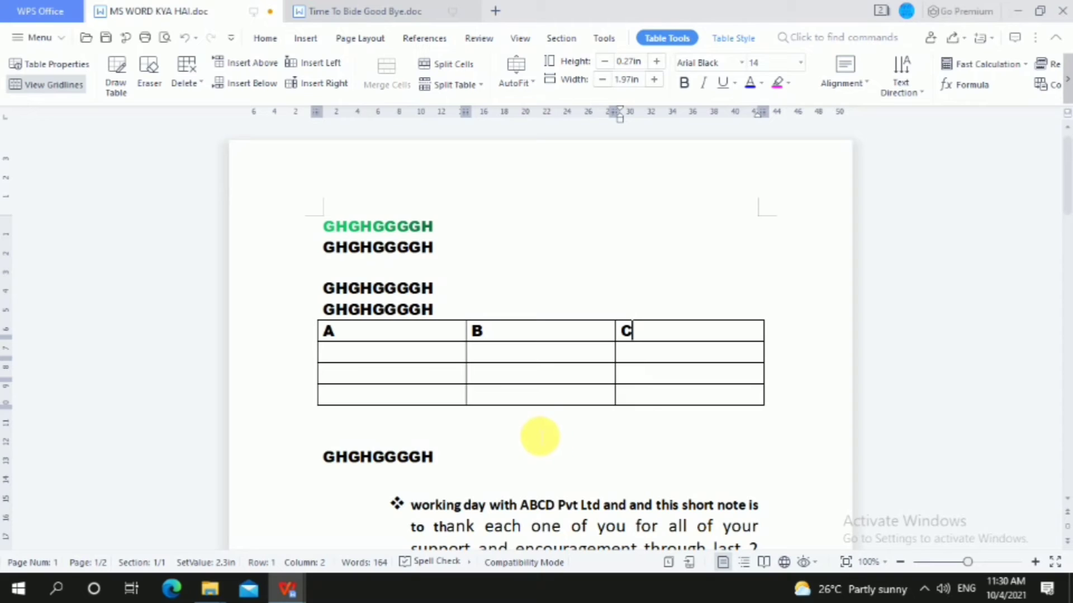
click(772, 367)
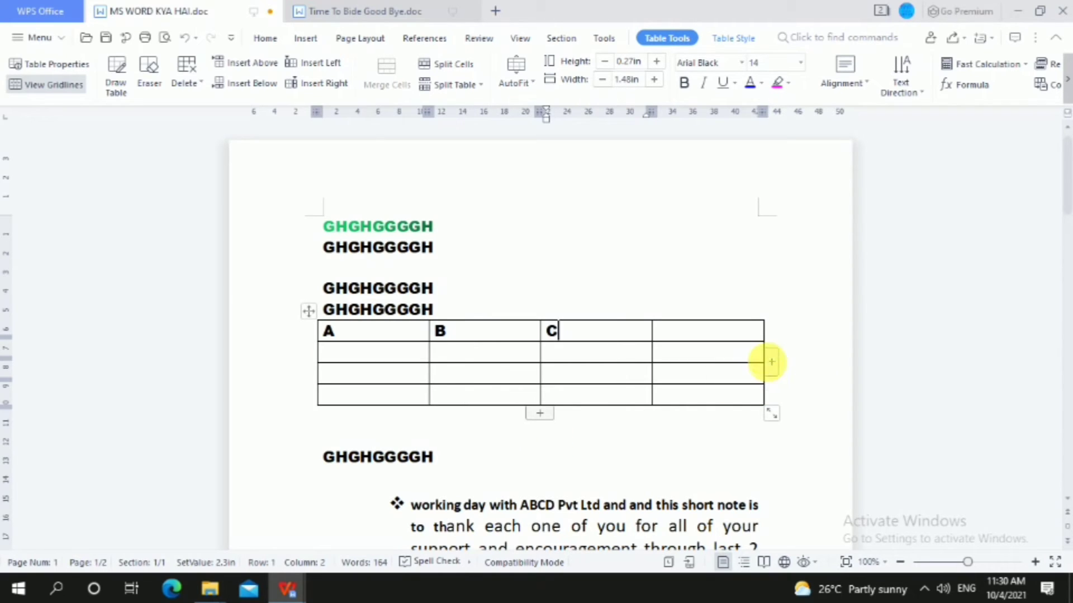
click(772, 367)
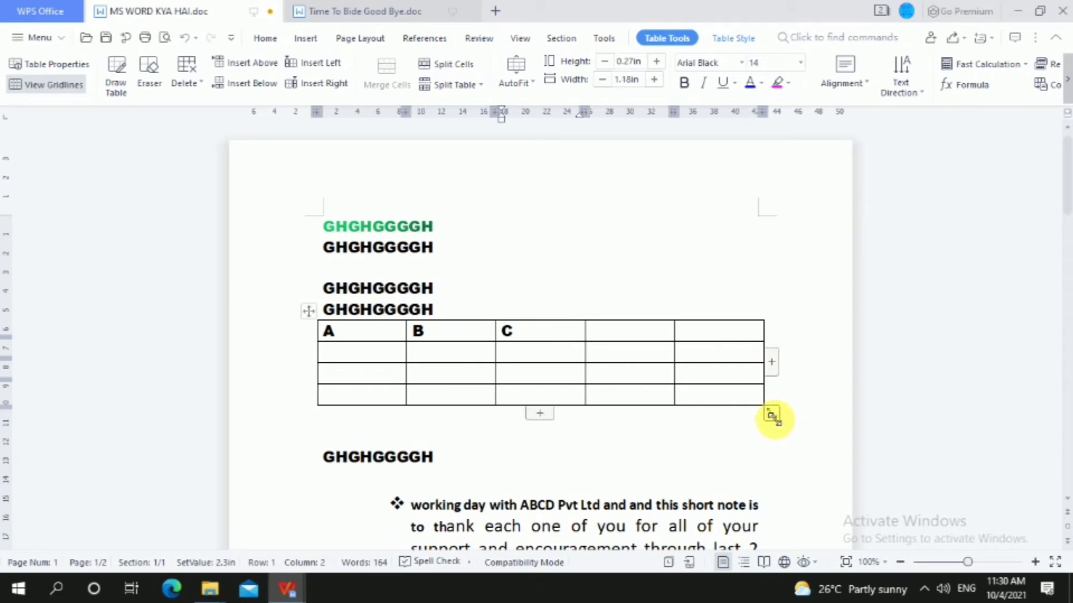
- Shrink the table to columns about 1.11 in wide and move it below the last GHGHGGGGH line, above the first bulleted paragraph
drag(772, 416, 735, 391)
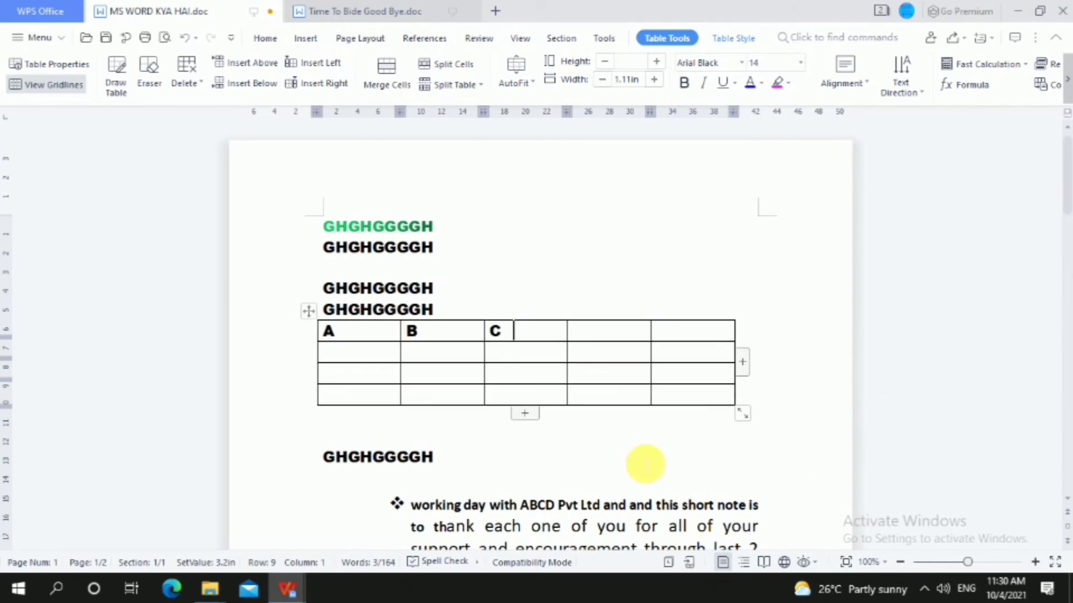
click(345, 430)
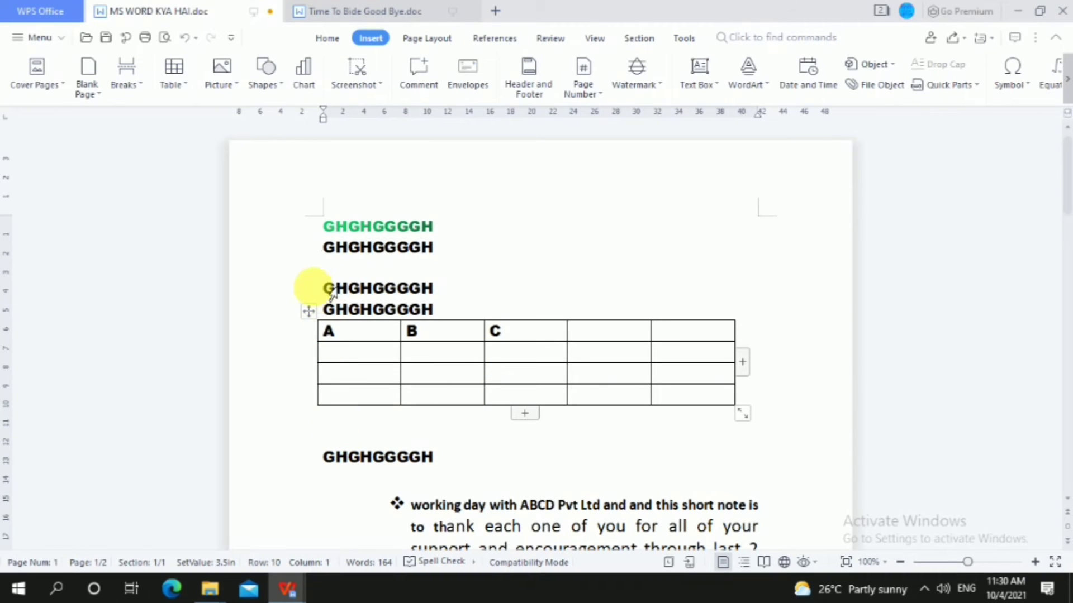
drag(308, 311, 337, 371)
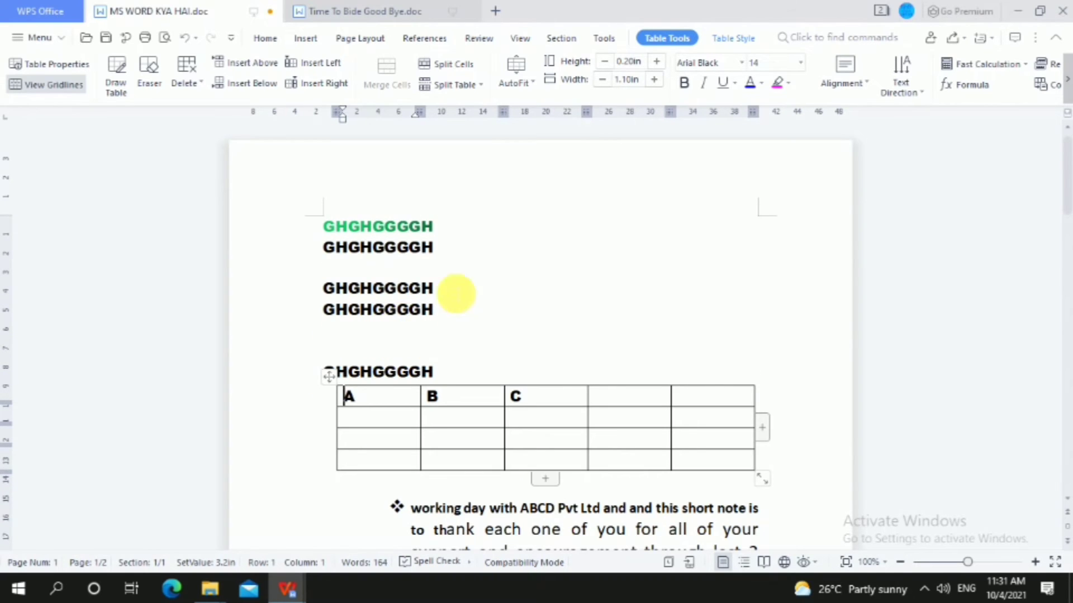
- Insert the picture 20200610_101921_0000 after the second GHGHGGGGH line and shrink it to about 3.81 in wide by 2.15 in high
click(487, 263)
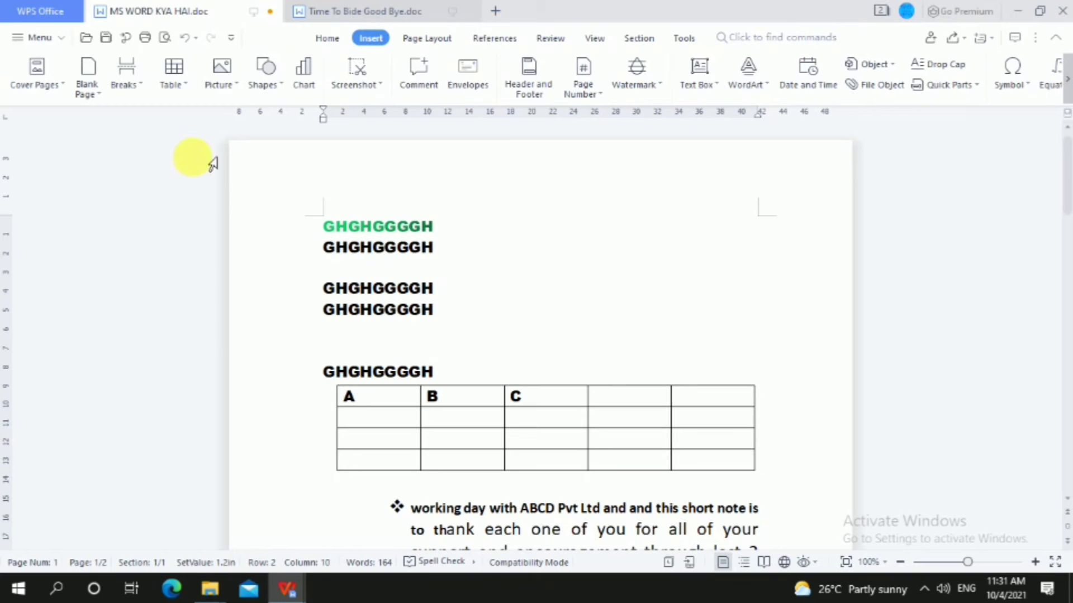
click(234, 88)
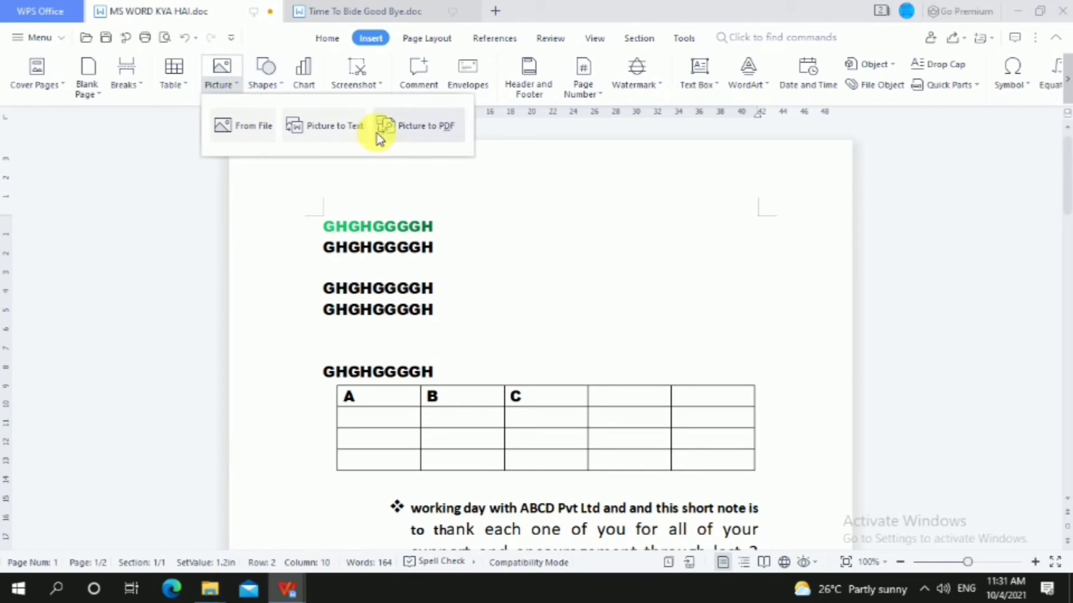
click(219, 77)
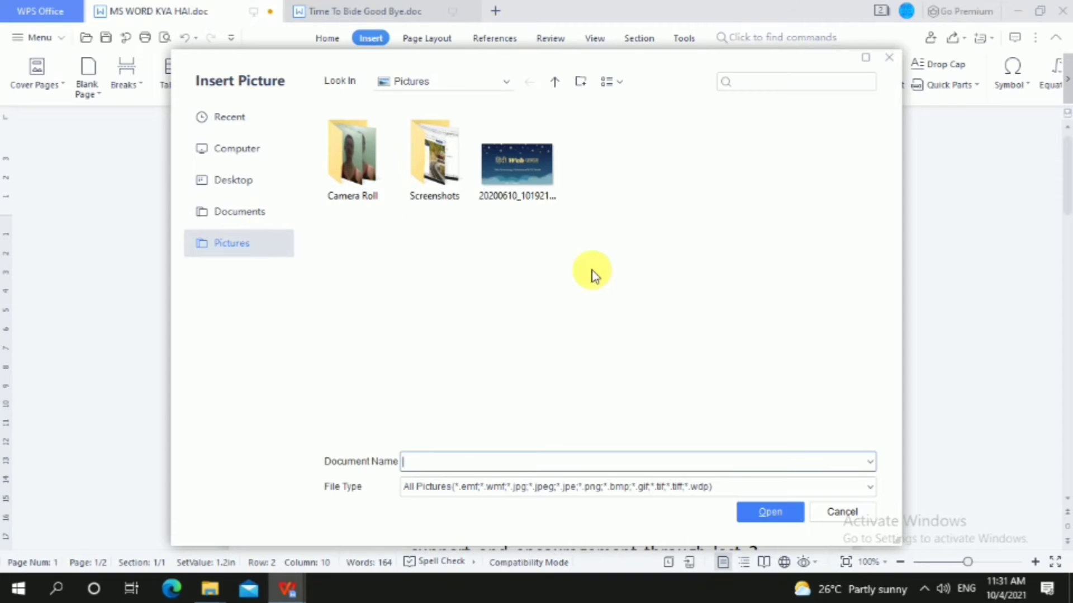
click(494, 166)
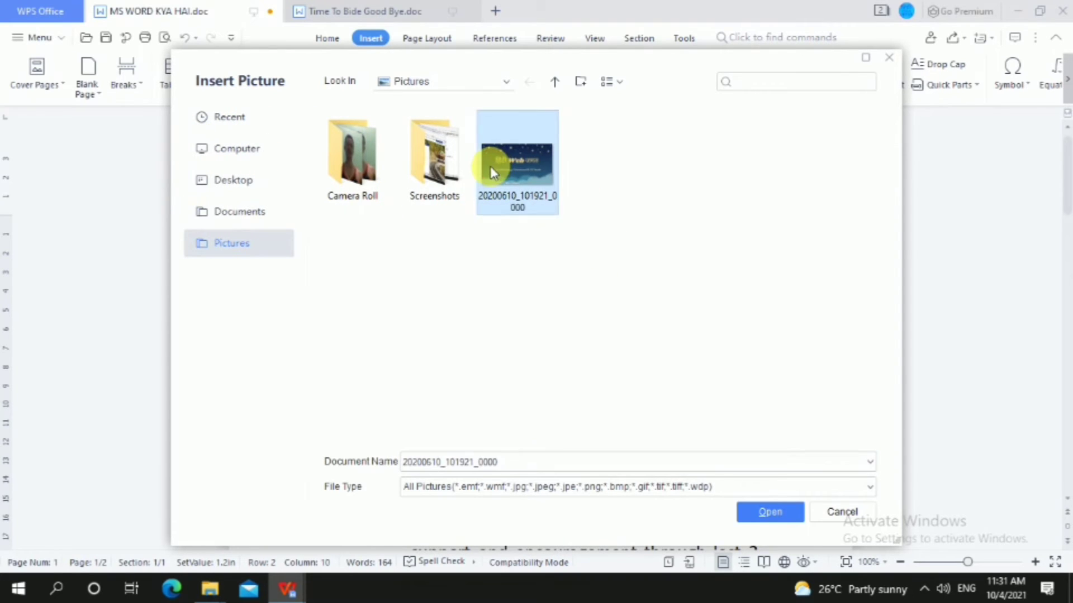
click(776, 515)
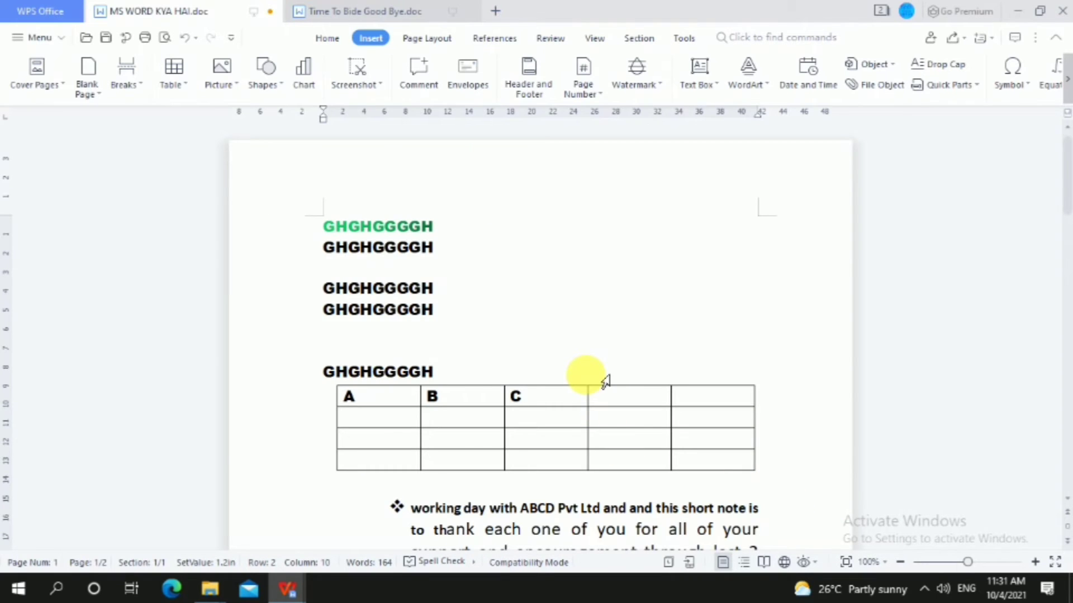
click(718, 291)
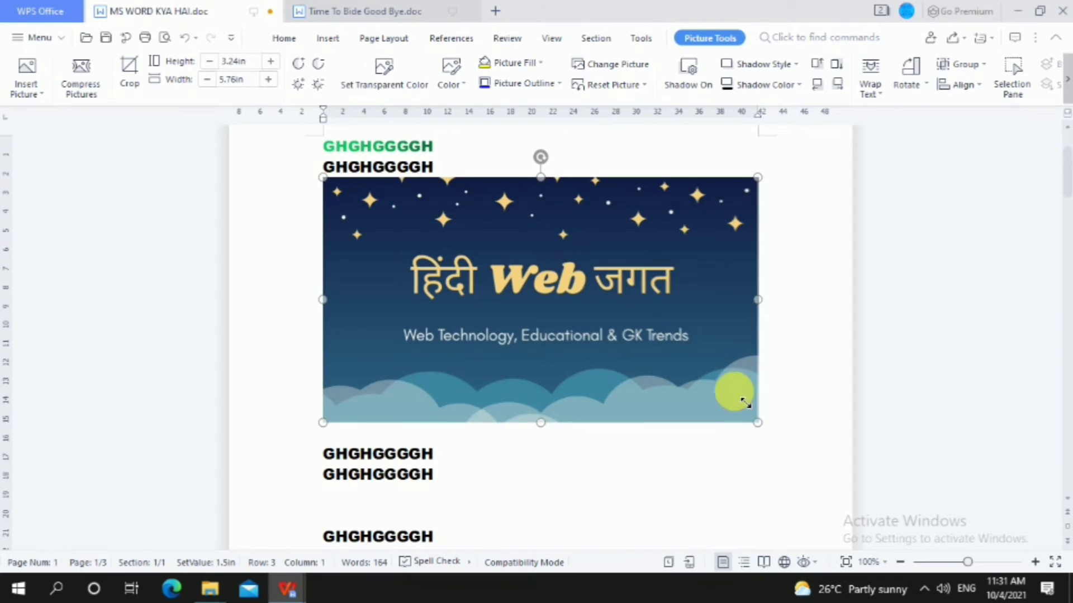
drag(746, 402, 626, 289)
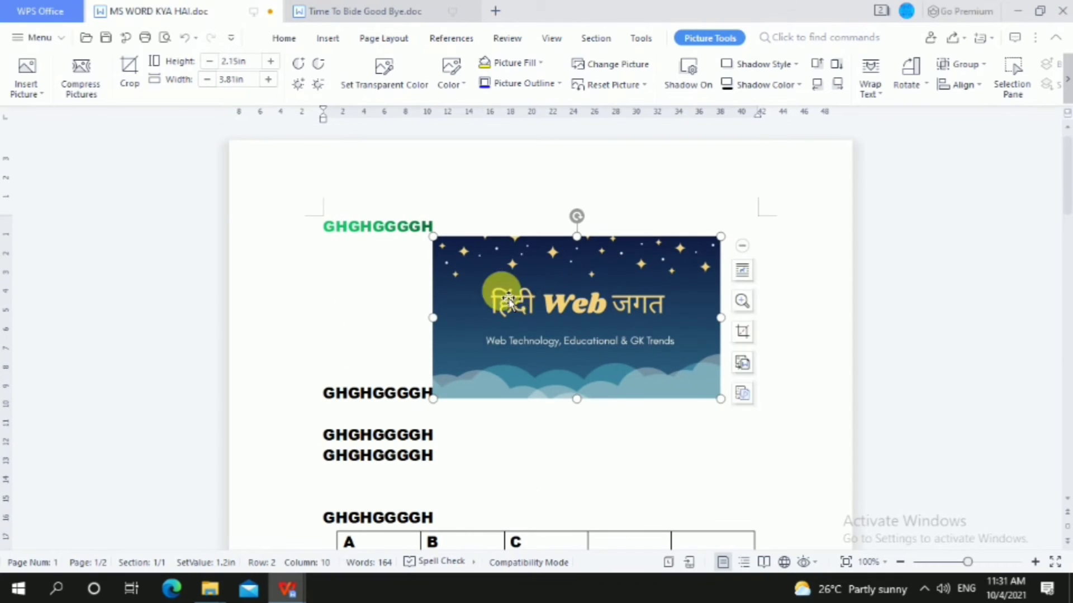
- Crop the picture on all four sides to about 2.45 in wide by 0.93 in high and place it on its own line
click(744, 336)
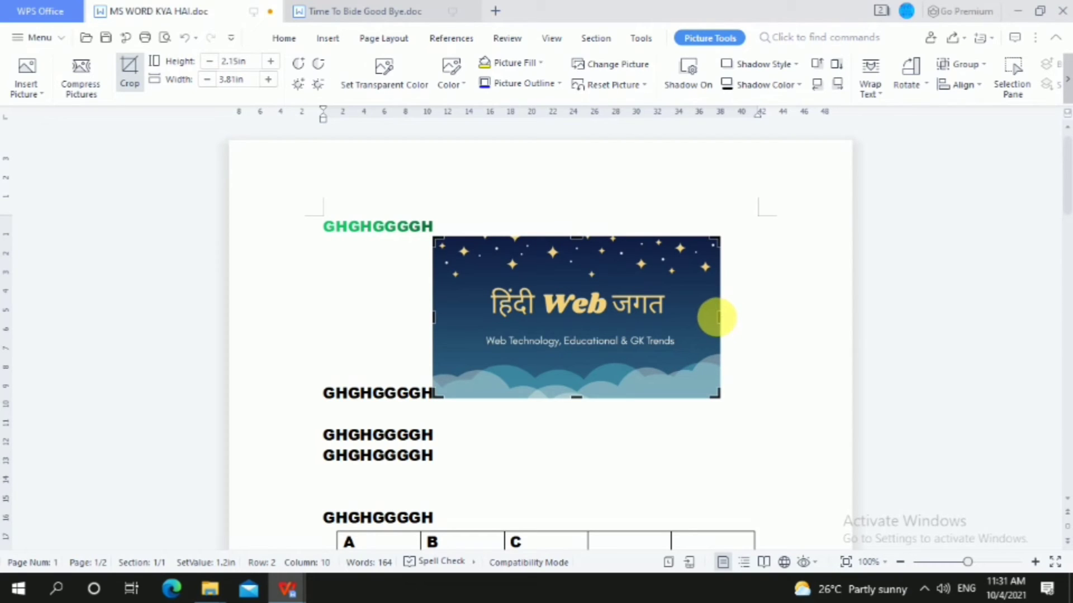
drag(719, 318, 676, 322)
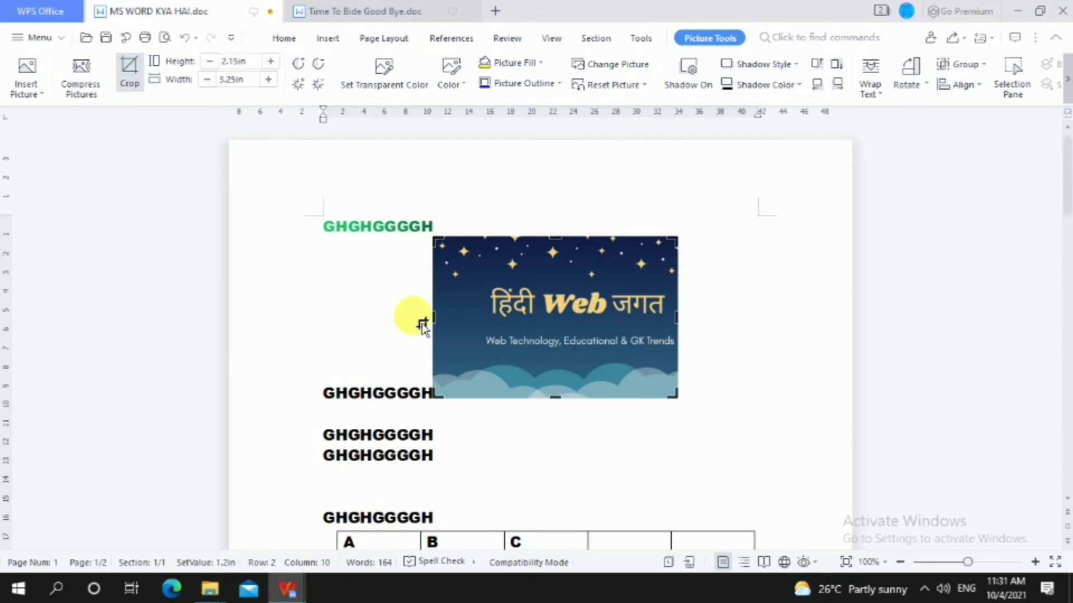
drag(423, 326, 481, 318)
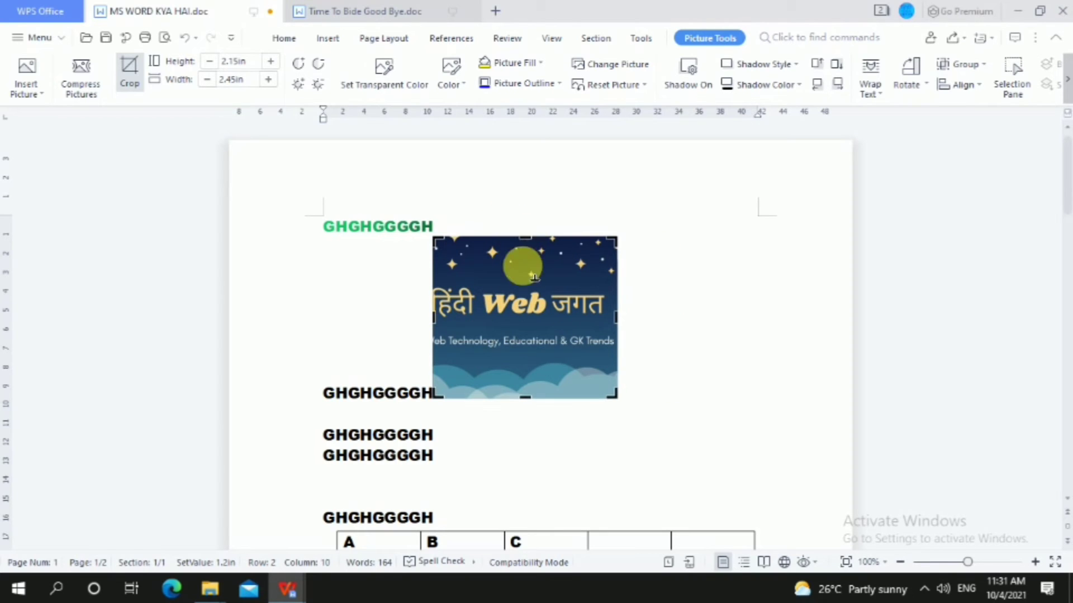
drag(533, 277, 533, 279)
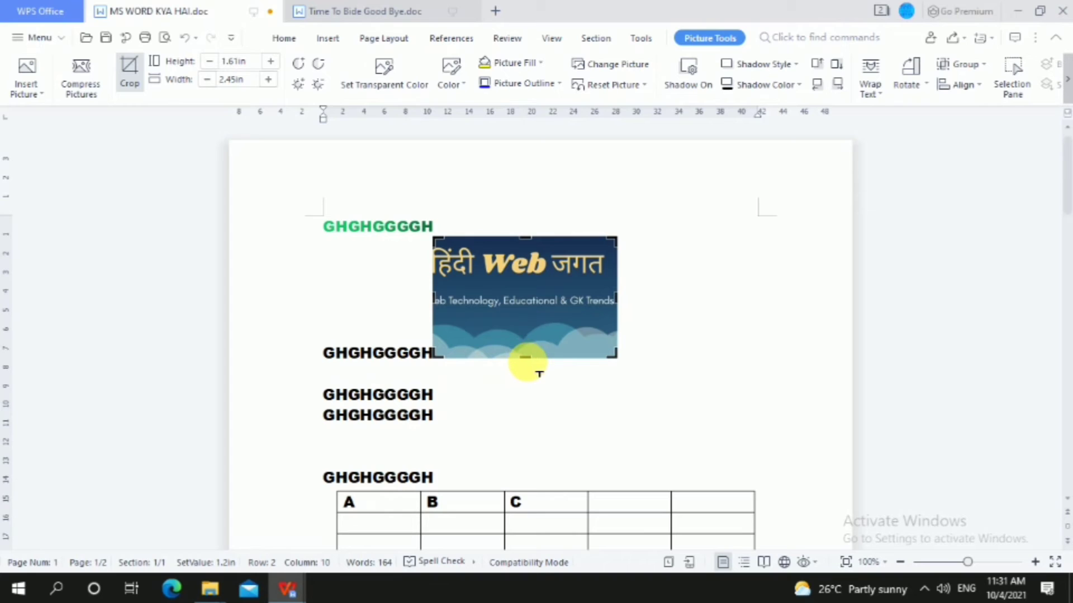
drag(525, 358, 569, 274)
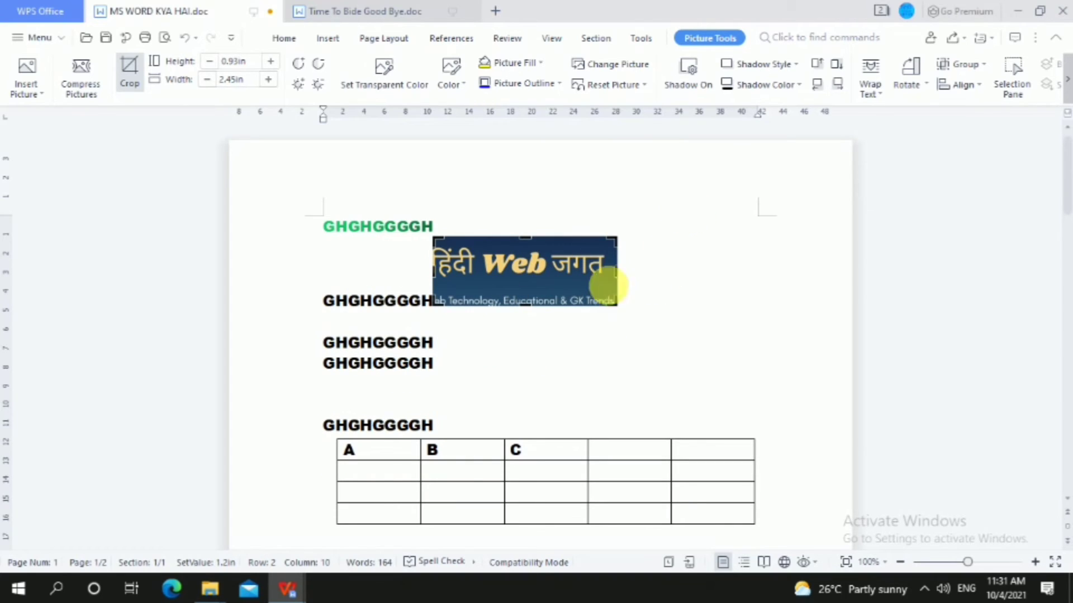
click(565, 346)
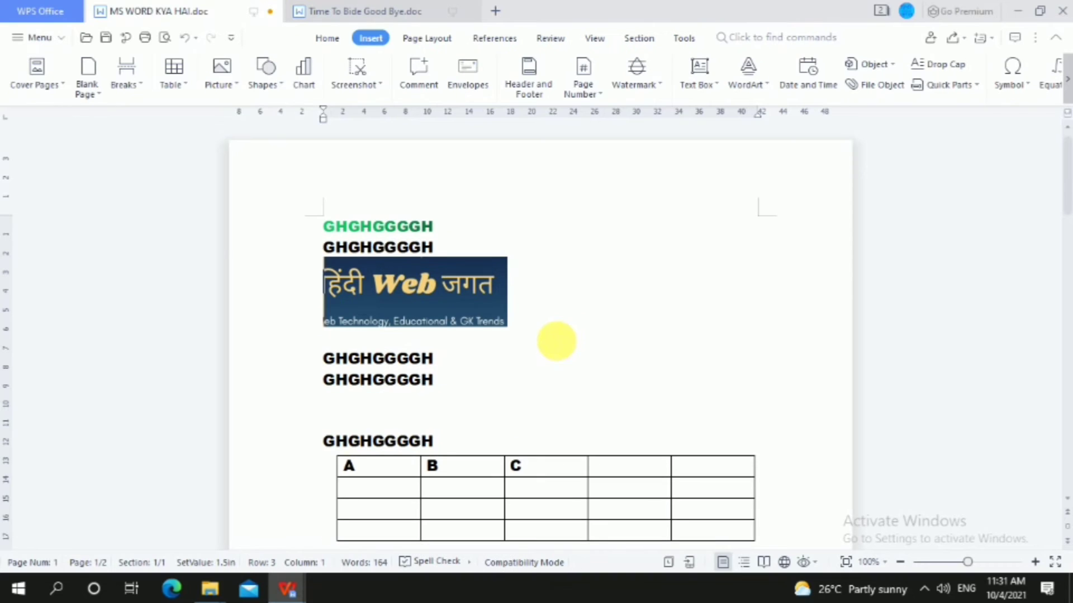
click(428, 297)
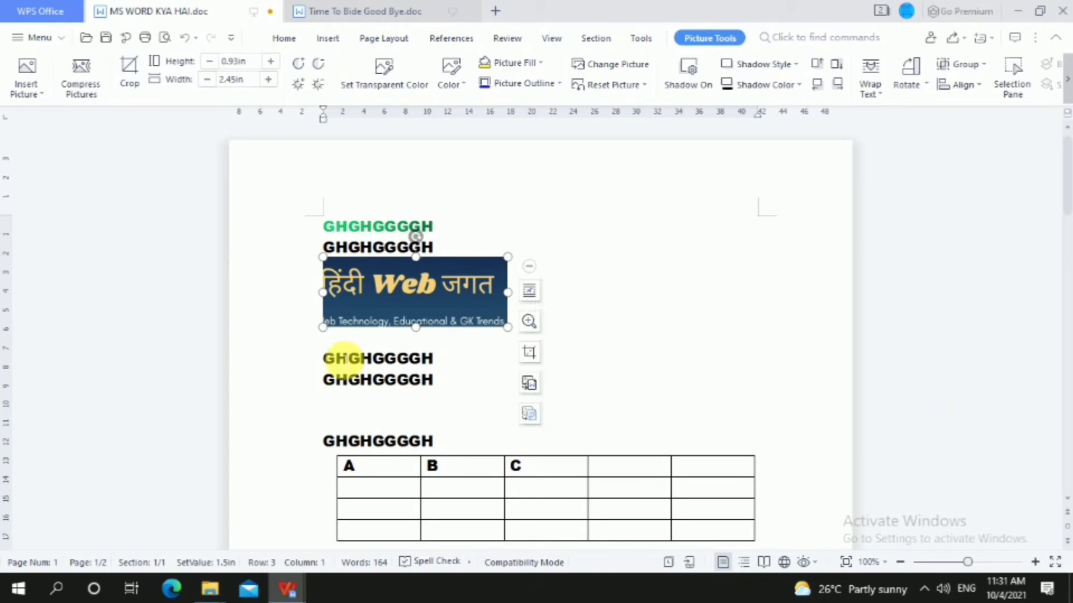
click(519, 216)
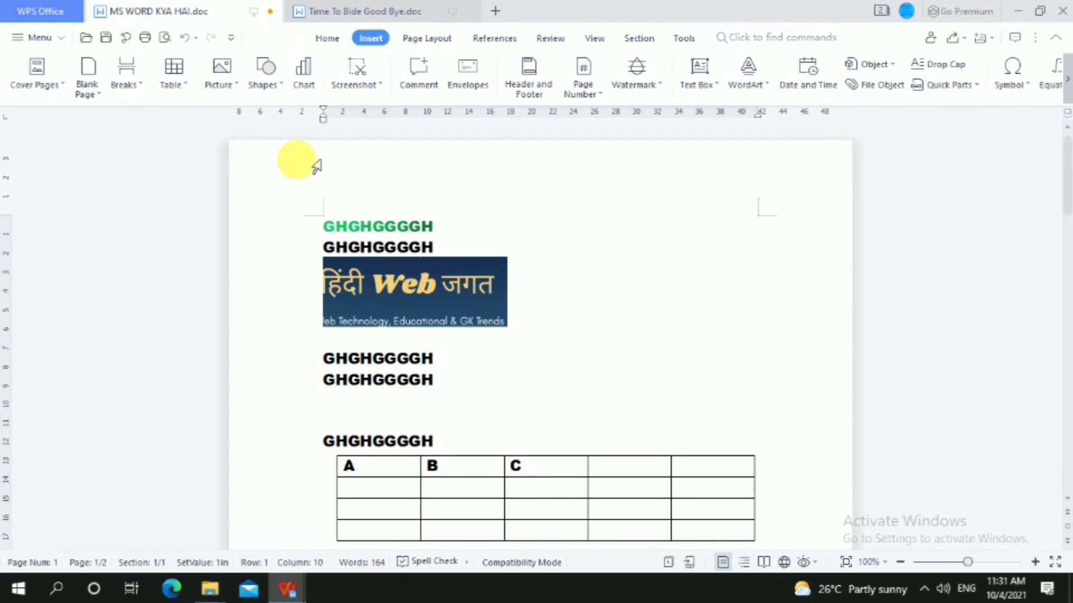
- Draw an ellipse about 1.52 in wide by 1.28 in high in the blank area to the right of the picture
click(279, 89)
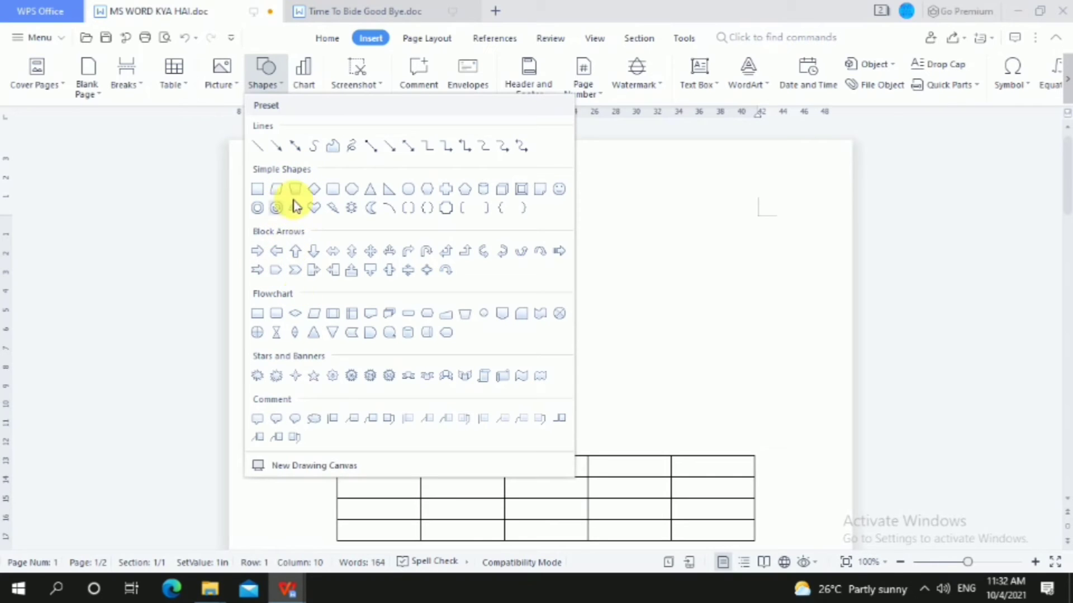
click(405, 190)
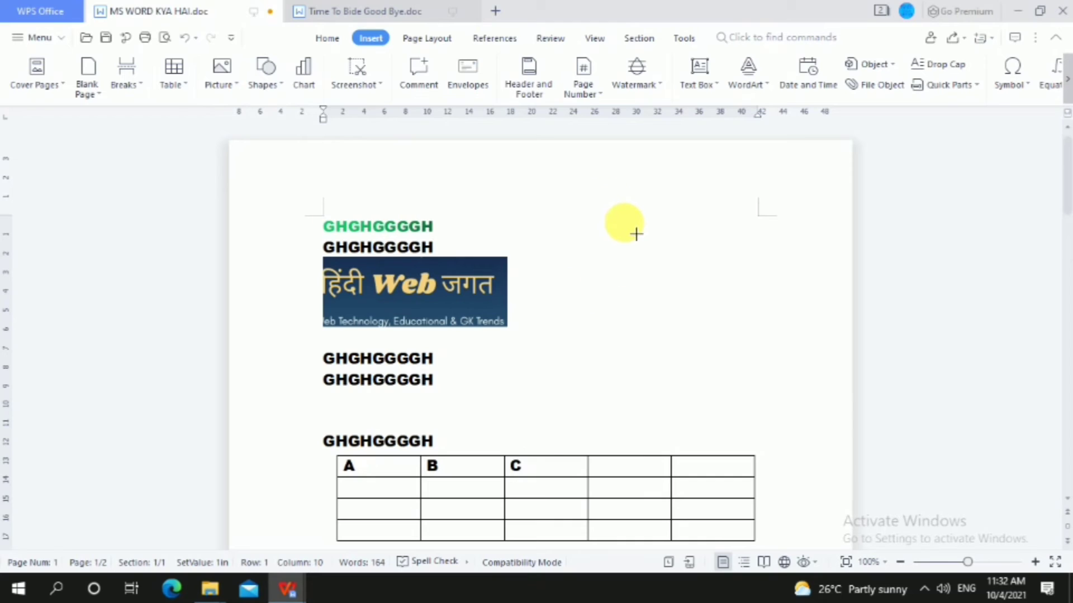
drag(611, 216, 735, 320)
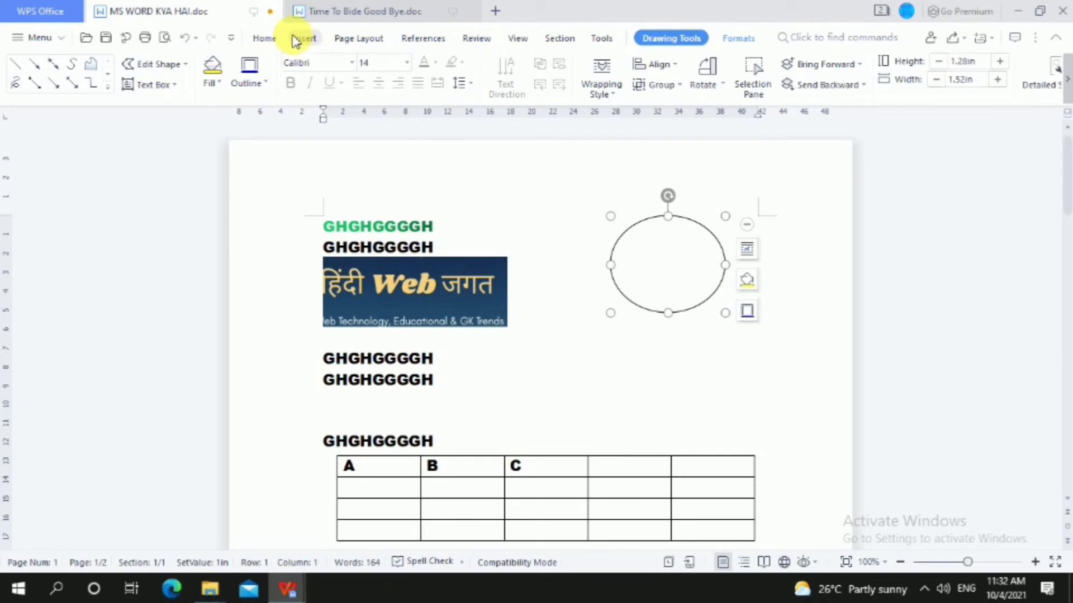
click(302, 38)
click(276, 90)
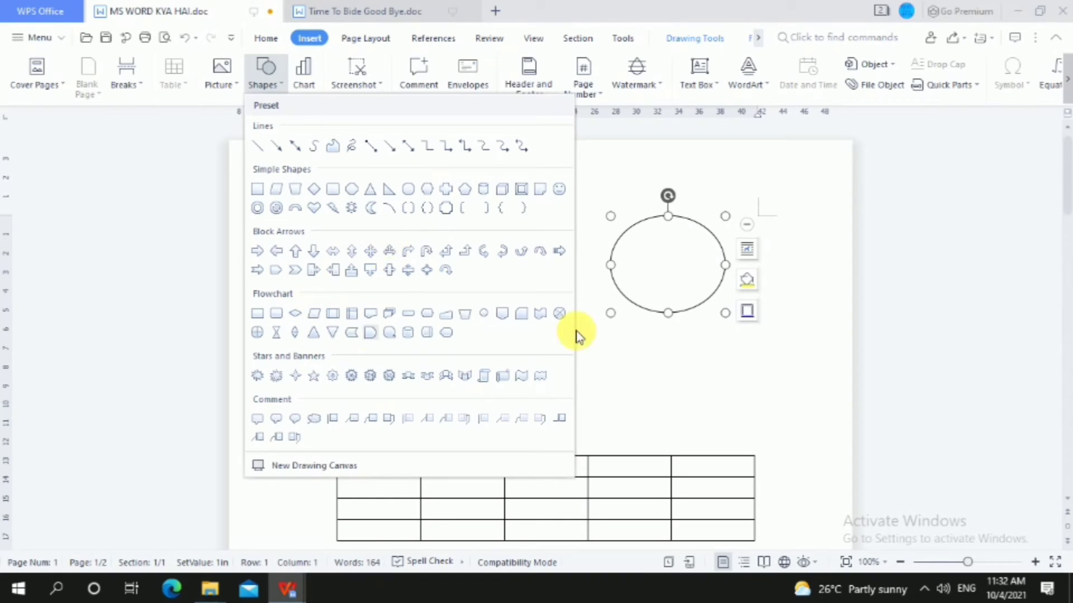
click(668, 285)
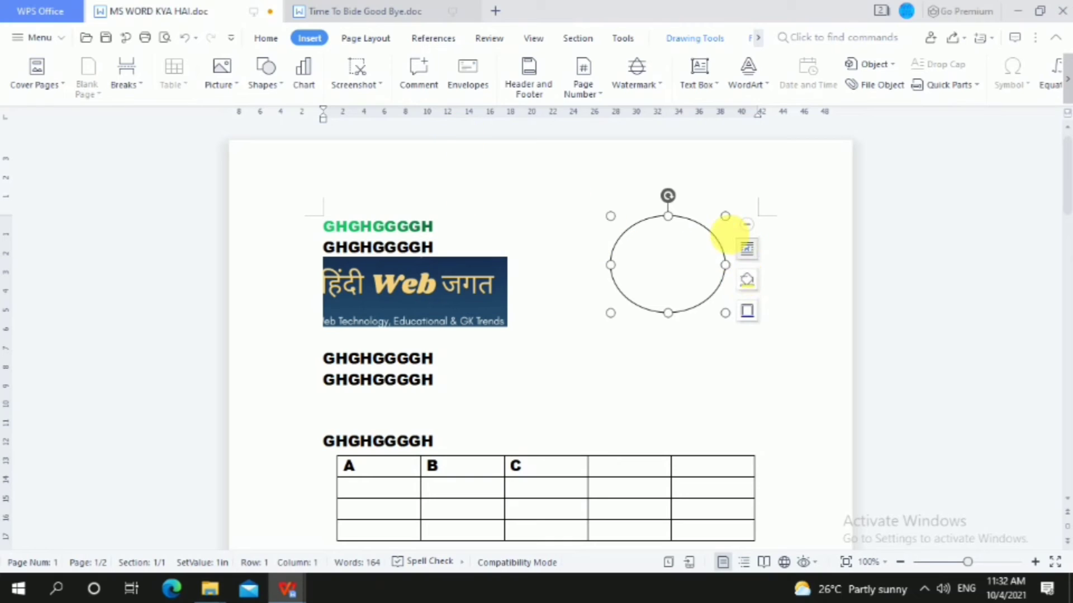
- Fill the ellipse with a green gradient
click(748, 284)
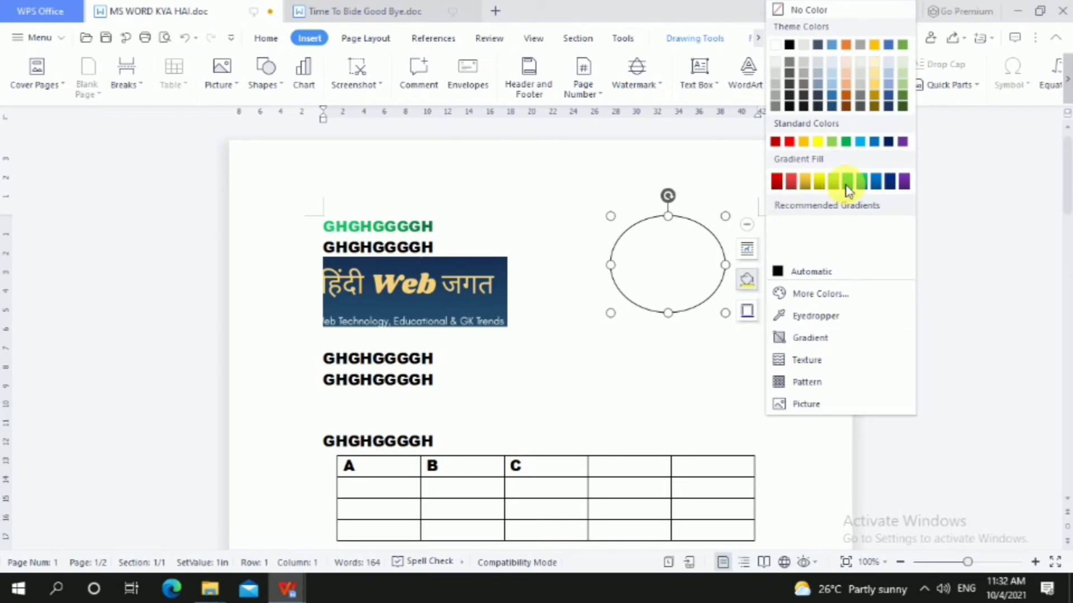
click(849, 184)
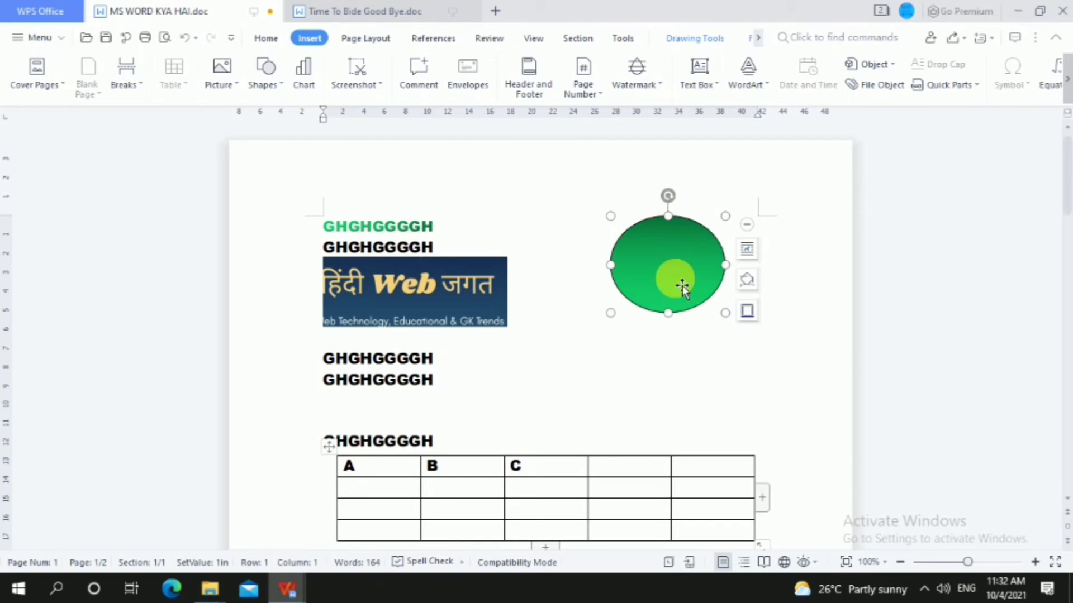
click(261, 37)
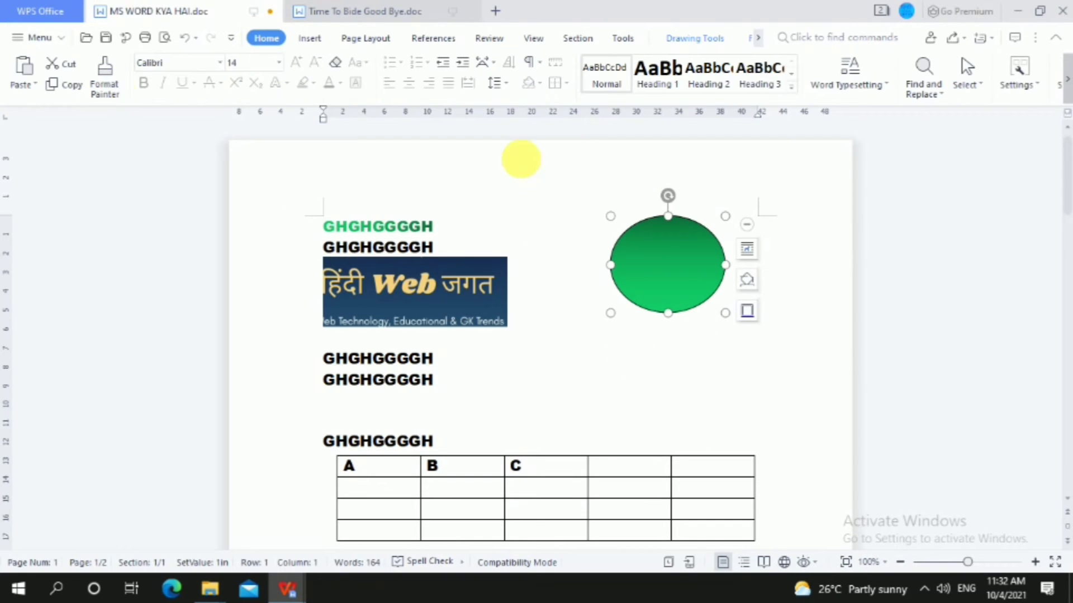
- Add the text ABCD inside the green ellipse
right_click(670, 262)
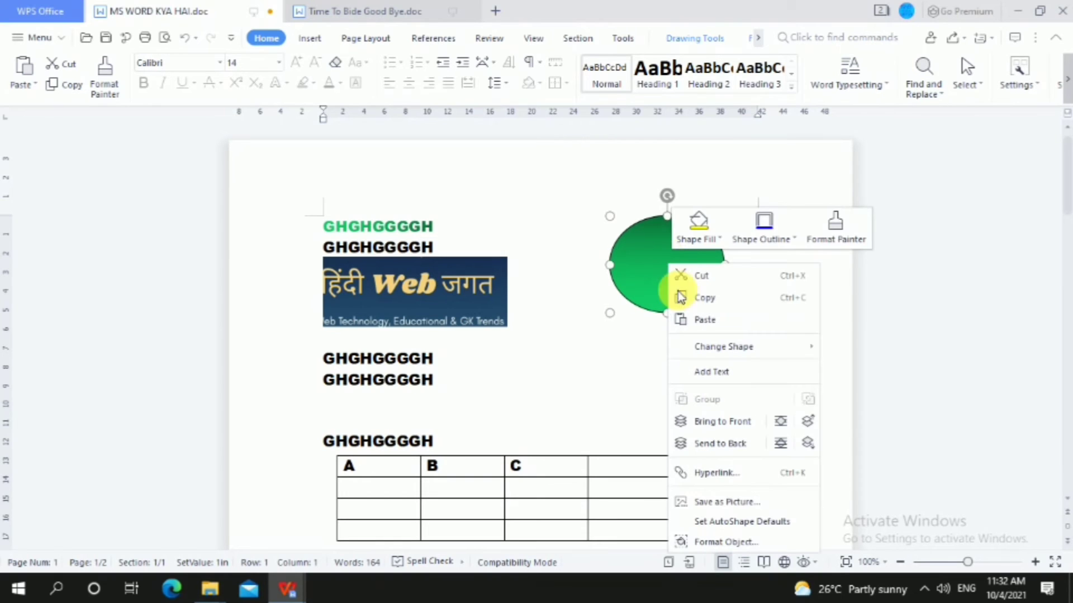
click(707, 372)
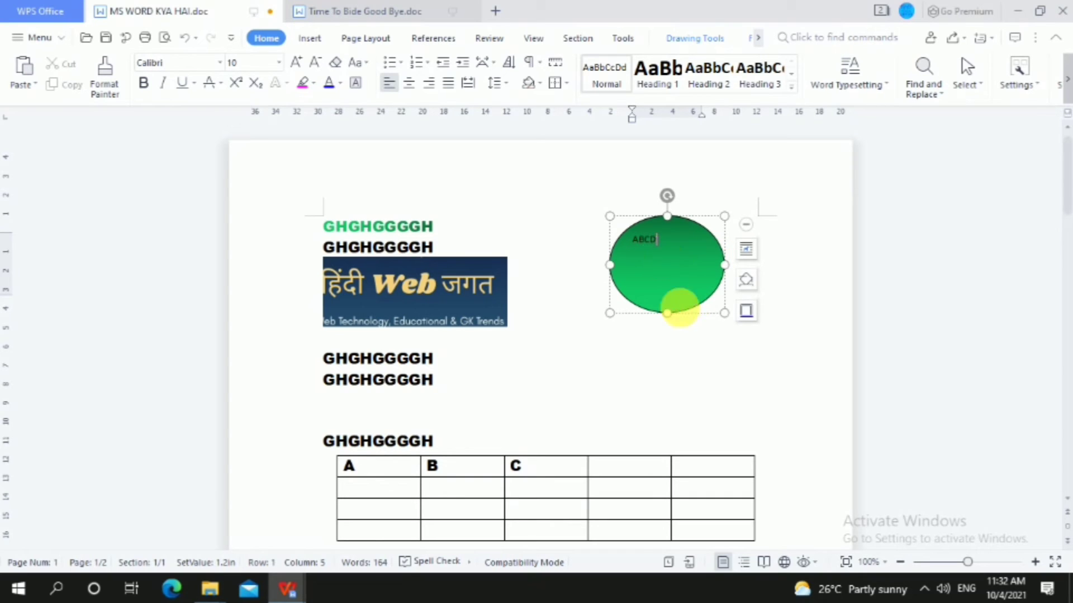
drag(638, 401, 641, 381)
click(650, 250)
click(665, 250)
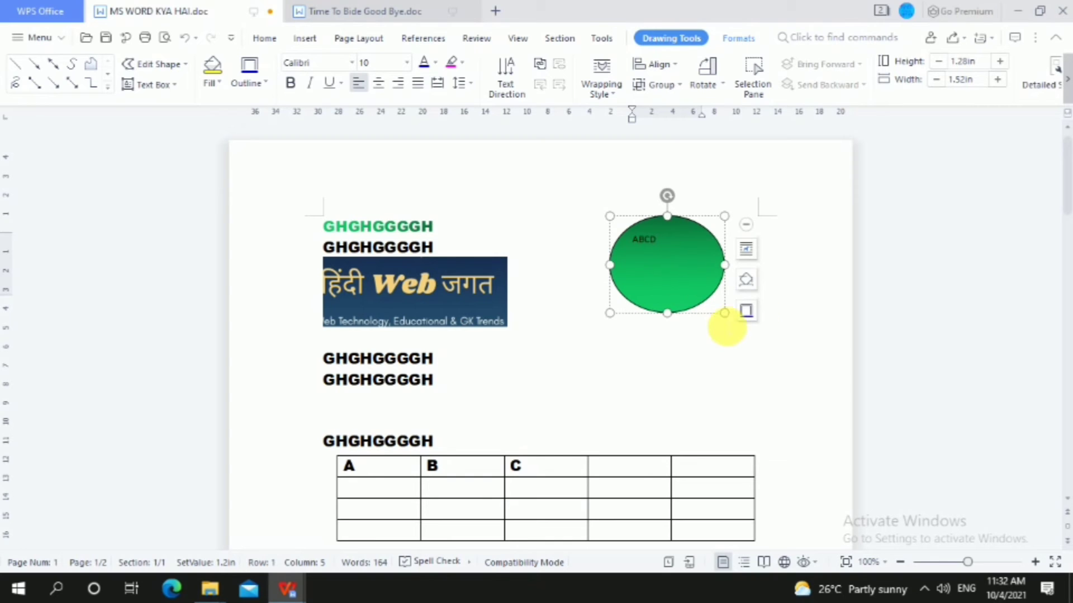
click(810, 302)
- Format the ABCD text in the ellipse with blue font color, justified alignment and font size 28
double_click(628, 240)
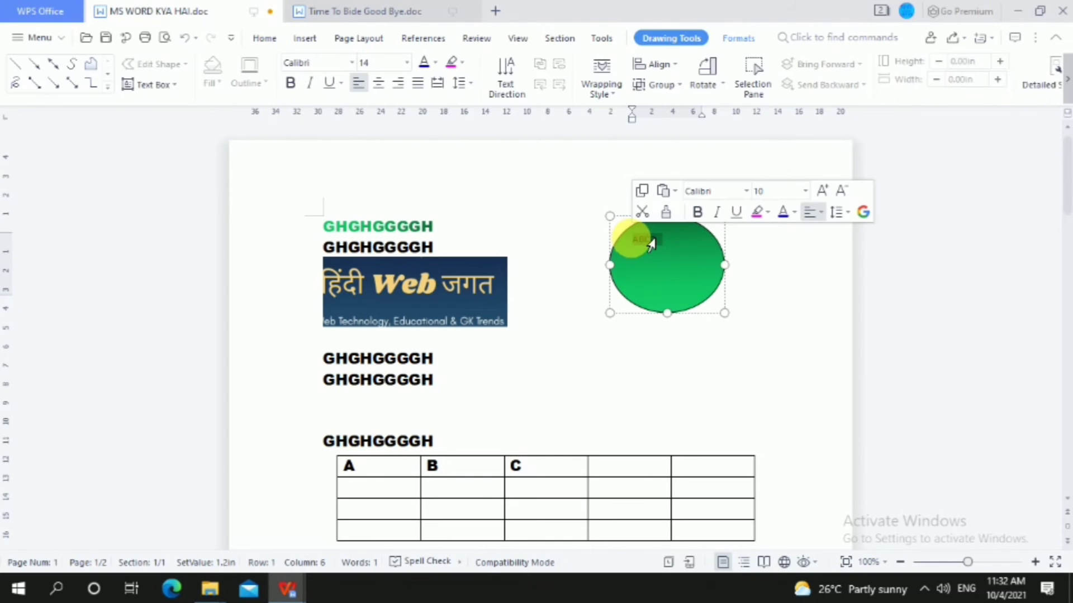
click(784, 217)
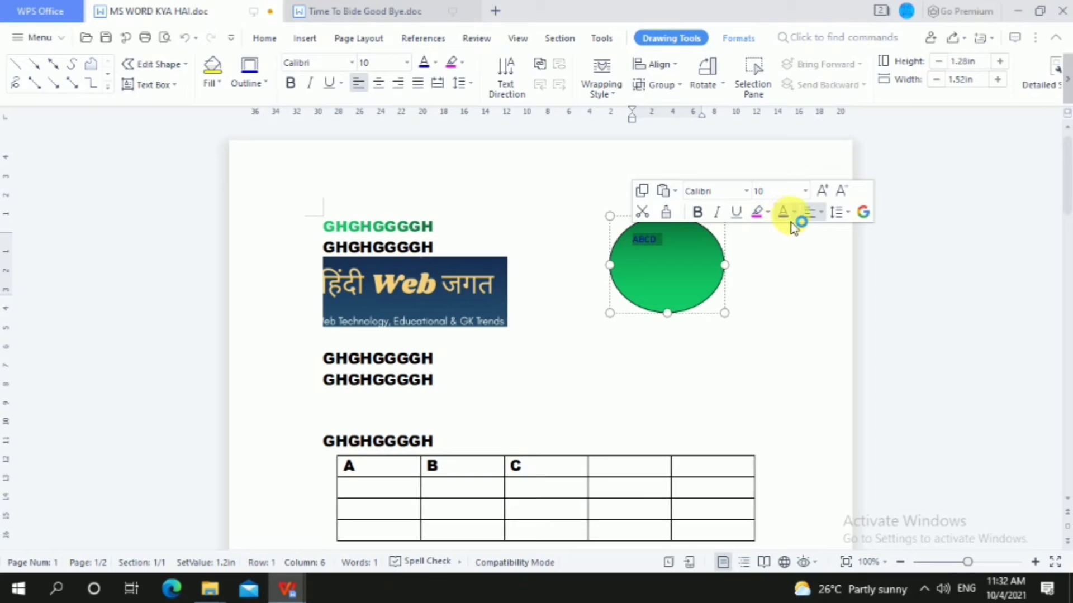
click(809, 214)
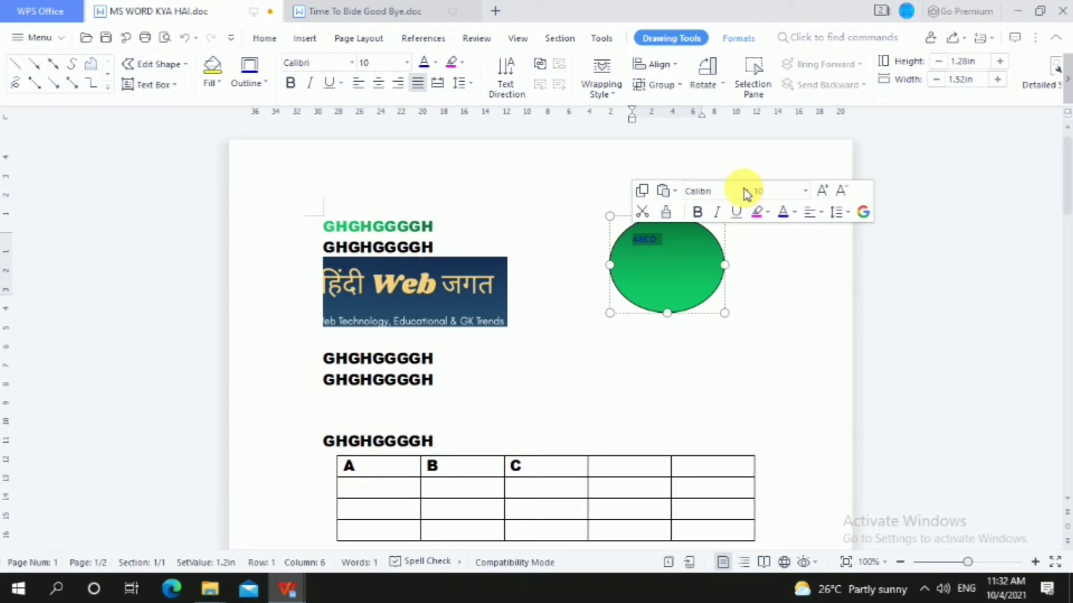
click(822, 193)
click(823, 192)
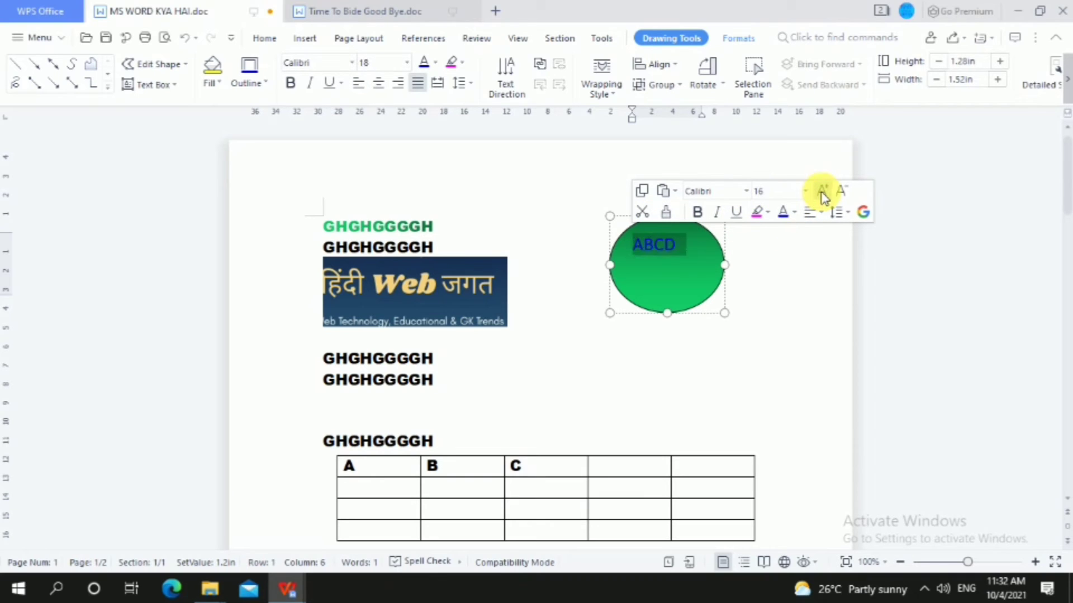
click(823, 192)
click(822, 193)
click(822, 193)
click(793, 323)
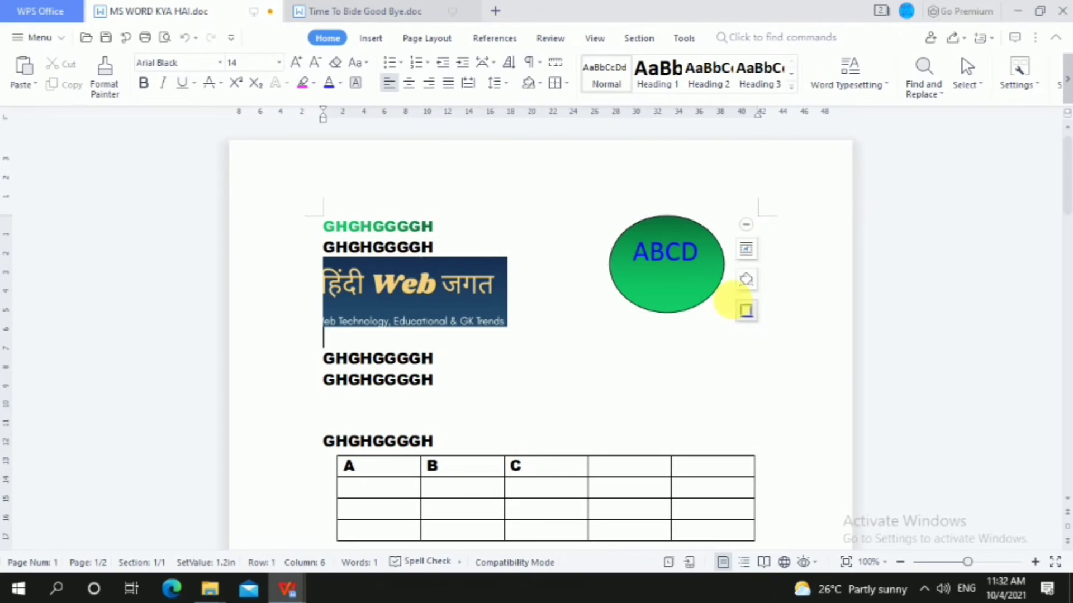
- Enlarge the ellipse containing ABCD to about 1.61 in wide by 2.07 in high
click(647, 258)
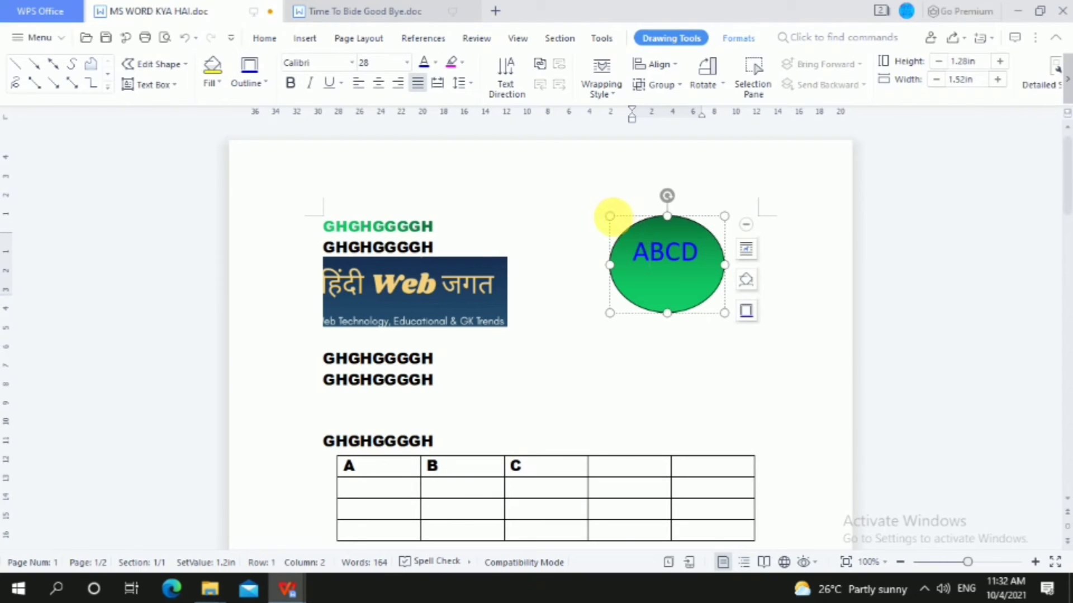
drag(611, 216, 603, 207)
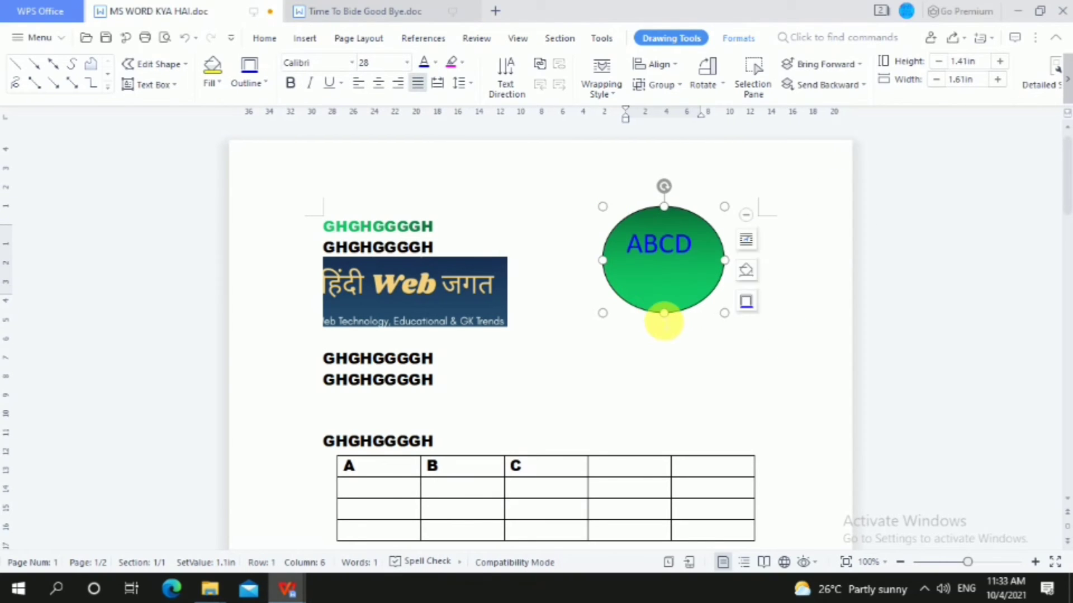
drag(664, 313, 687, 363)
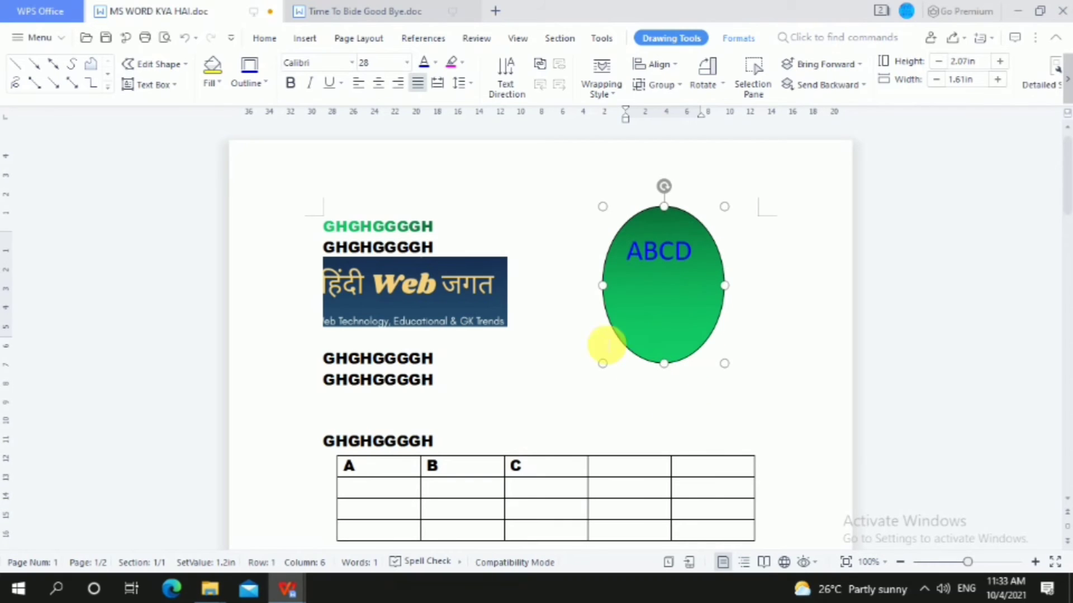
click(500, 273)
click(651, 282)
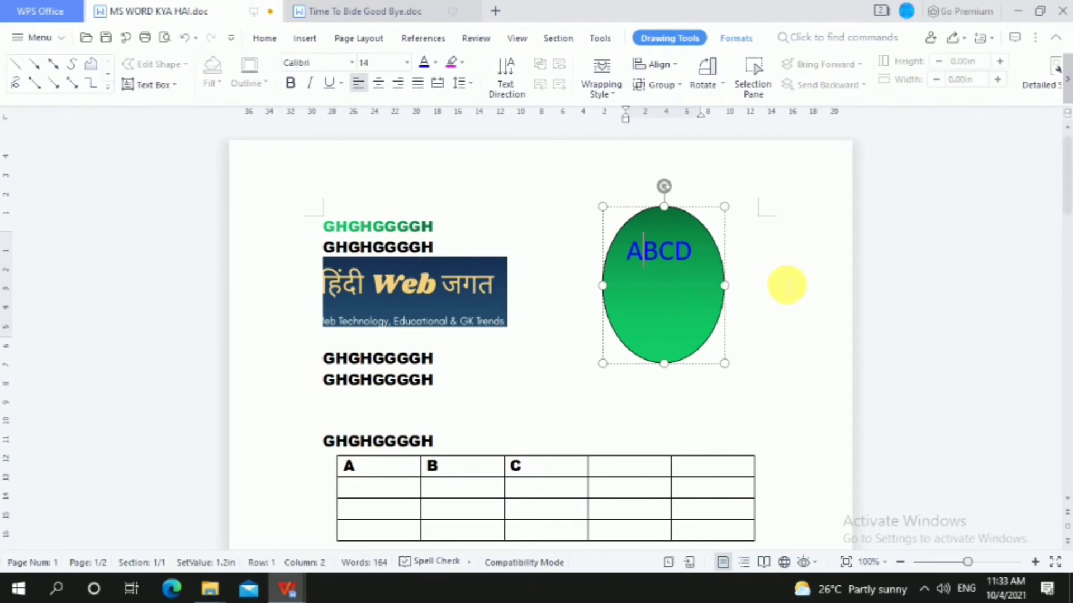
- Widen the green ellipse containing ABCD by extending its edge toward the picture
click(779, 288)
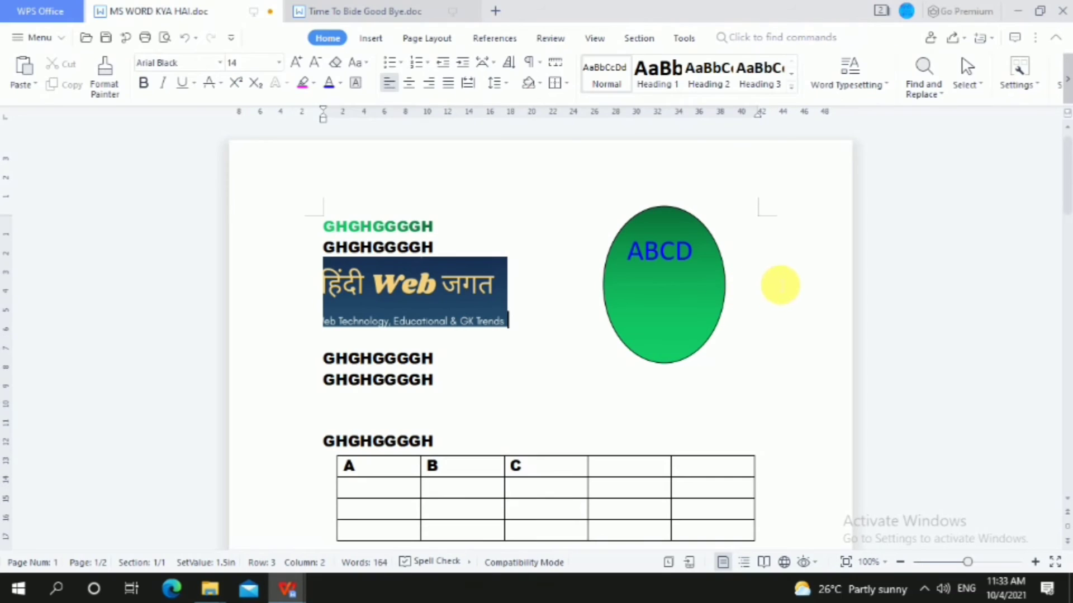
click(648, 290)
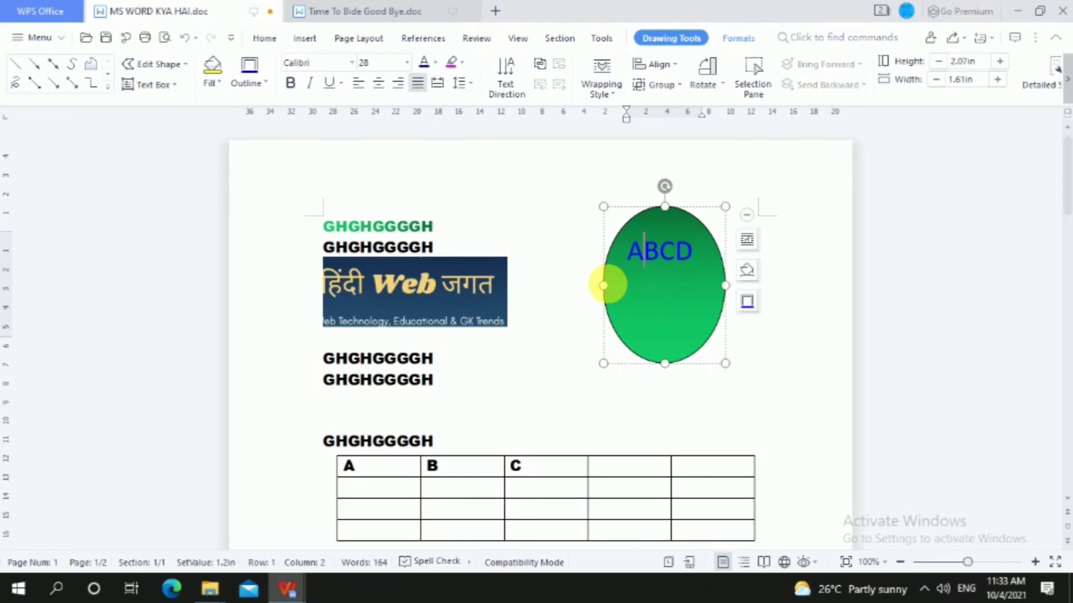
drag(604, 288, 547, 289)
- Insert the default column chart with its sample data after the green first line and return to the document
click(438, 208)
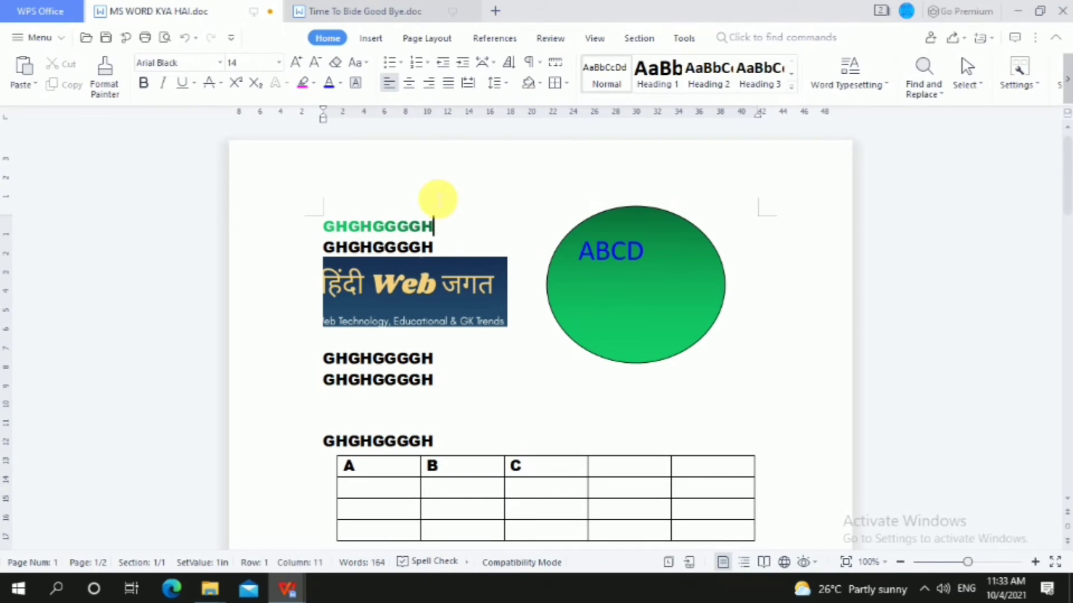
click(370, 38)
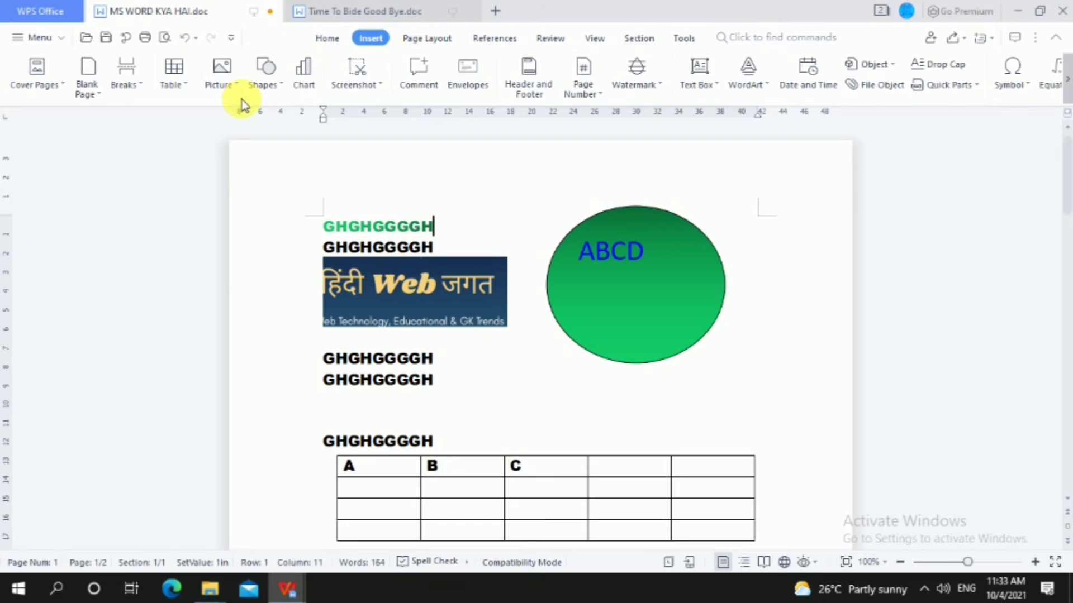
click(315, 92)
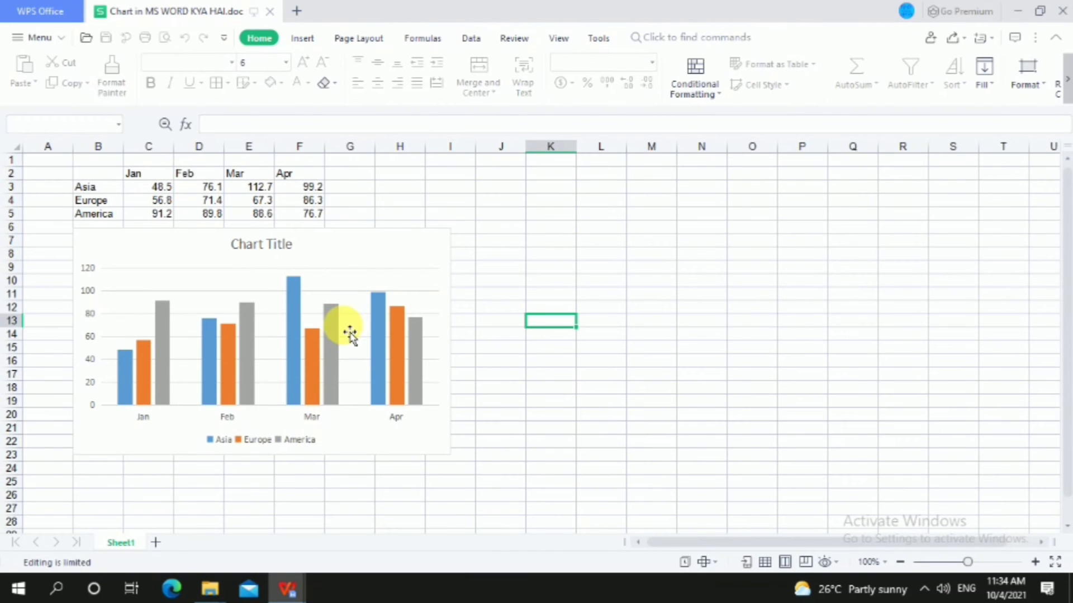
click(1064, 12)
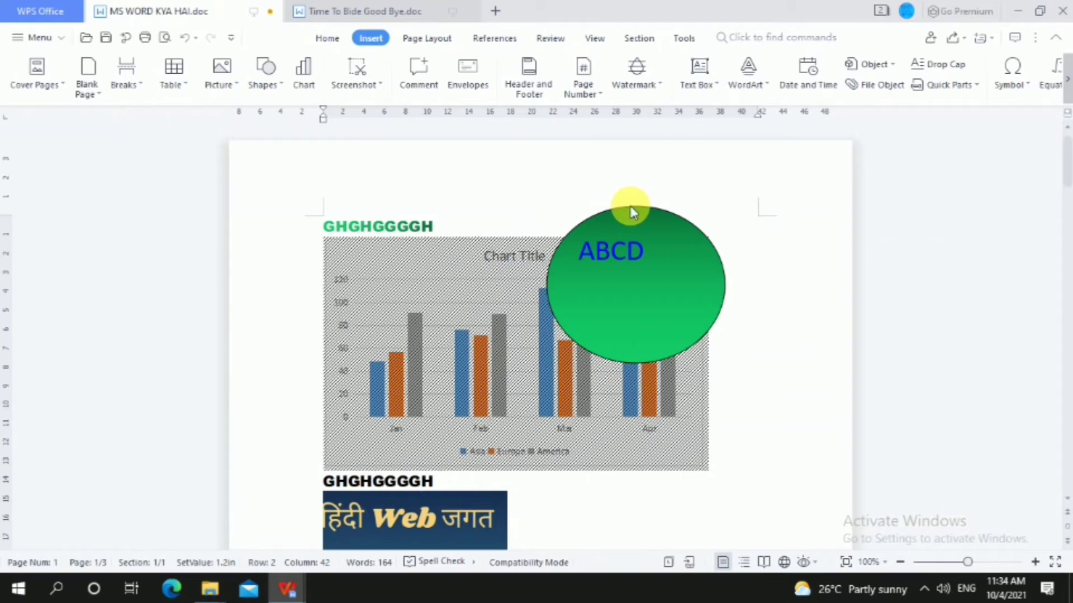
- Shrink the inserted chart to about 2.56 in wide by 1.55 in high
click(477, 383)
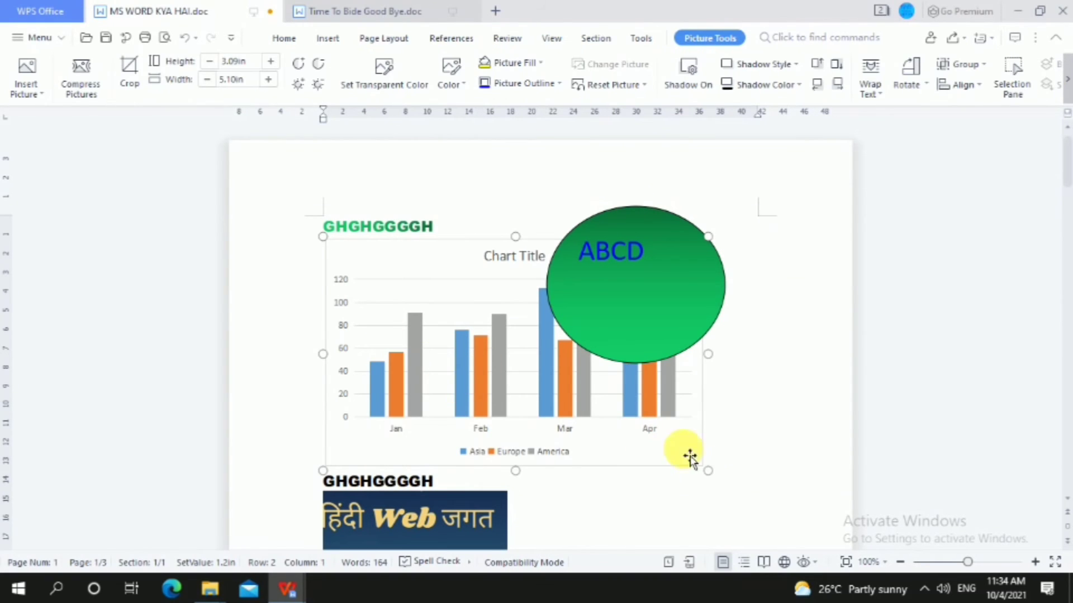
drag(708, 471, 522, 335)
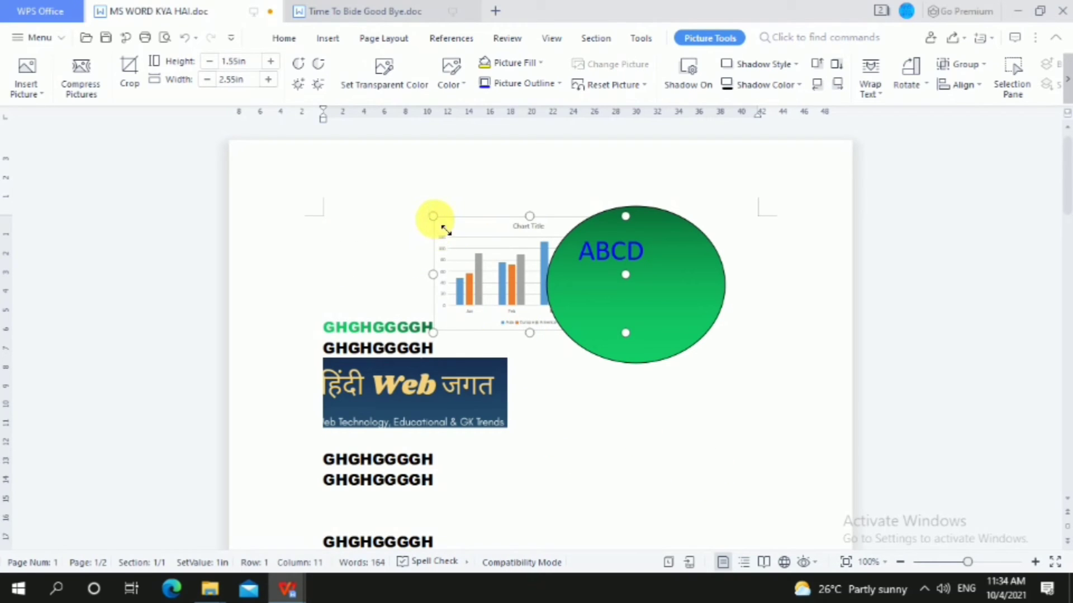
drag(443, 230, 453, 269)
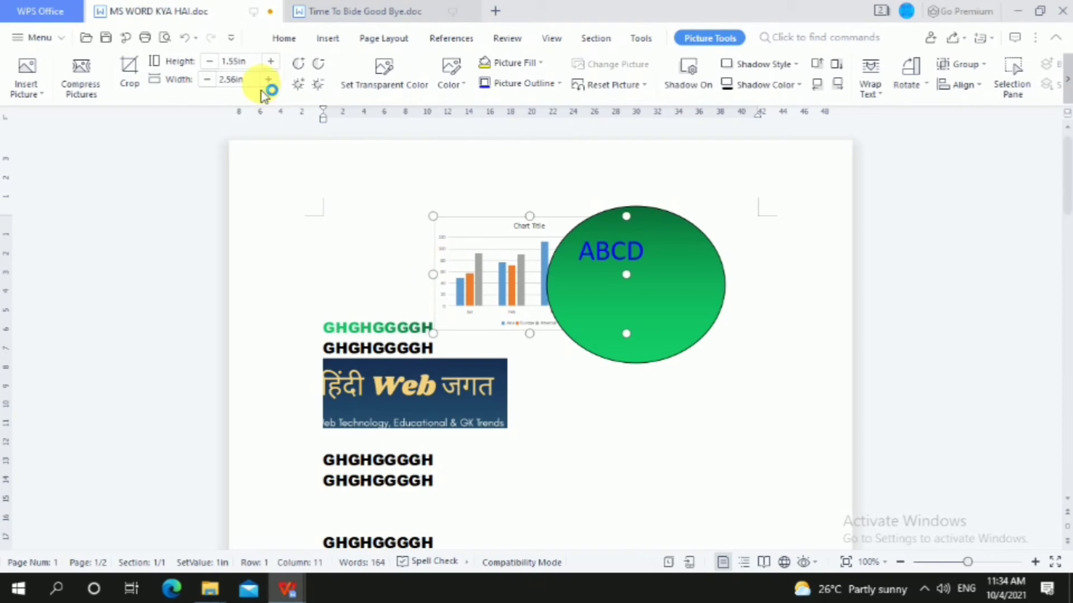
click(323, 39)
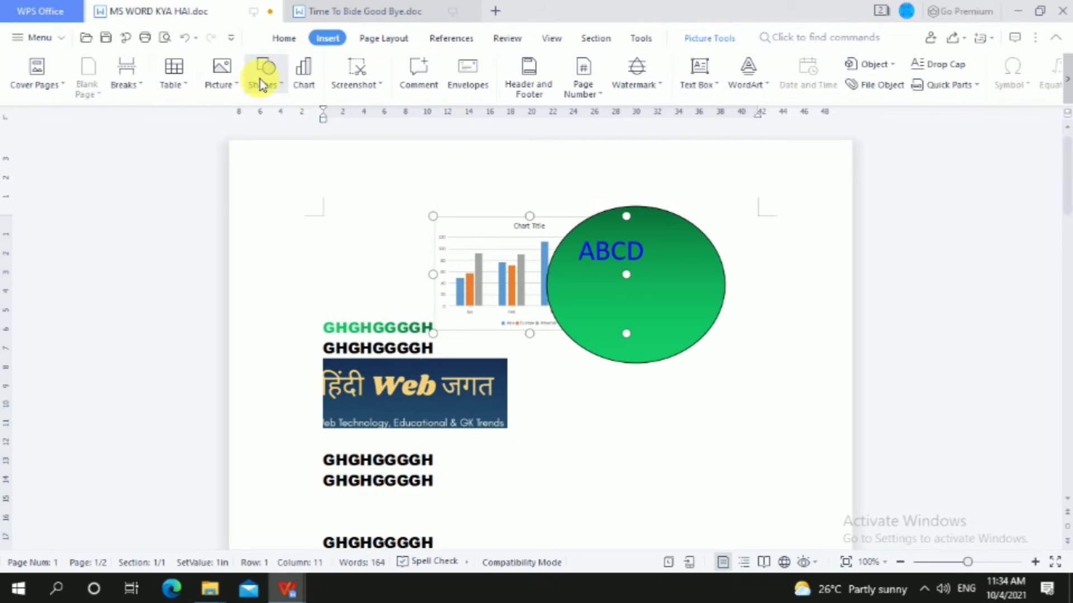
click(308, 84)
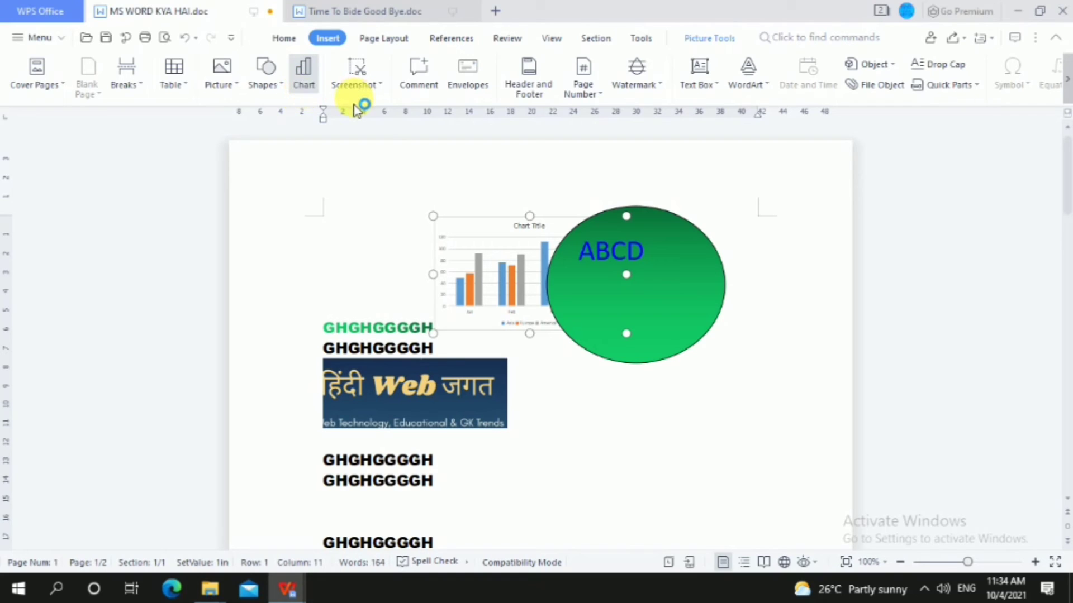
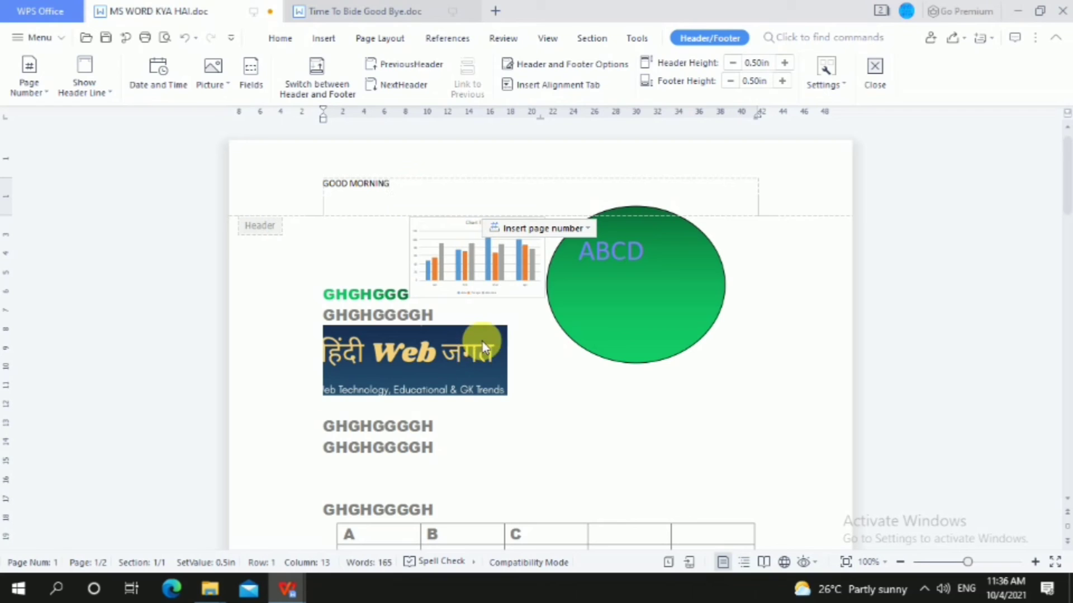
- Insert a centered page number in the header, in 1, 2, 3 ... format, applied to the entire document
click(343, 250)
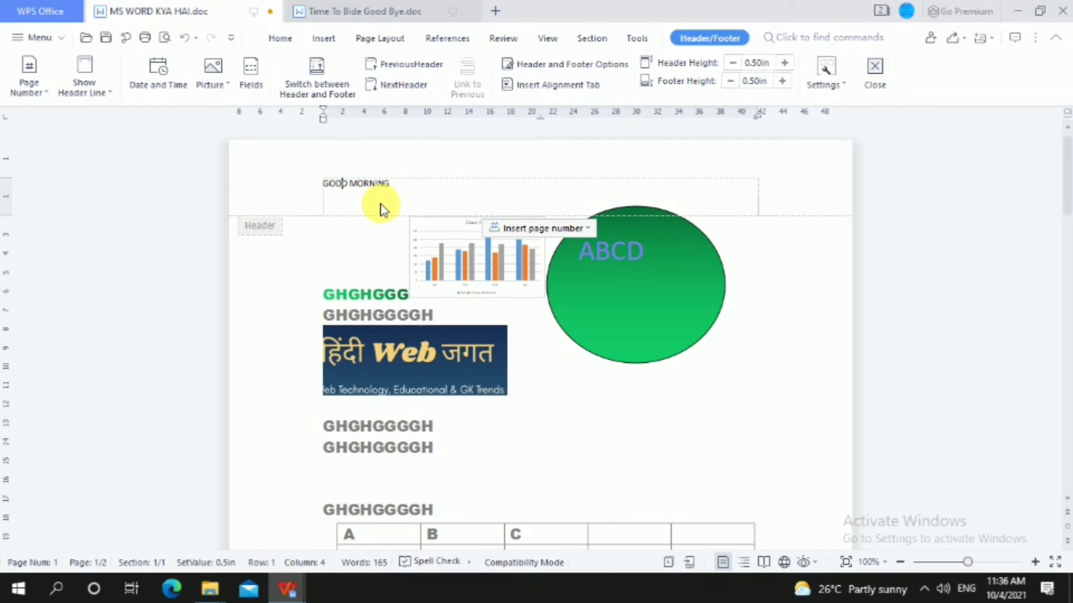
click(582, 415)
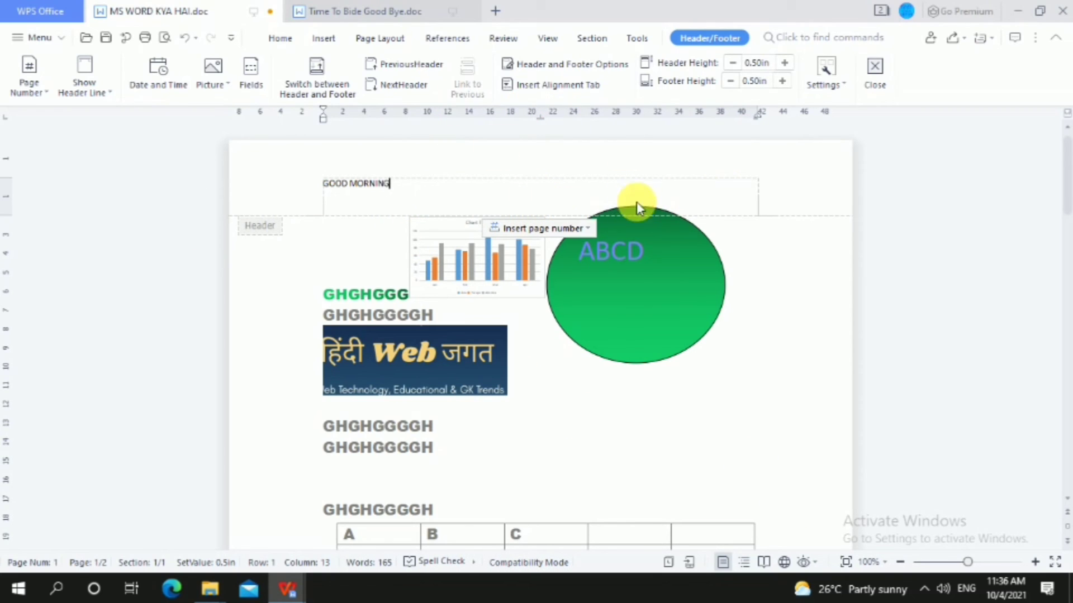
click(556, 229)
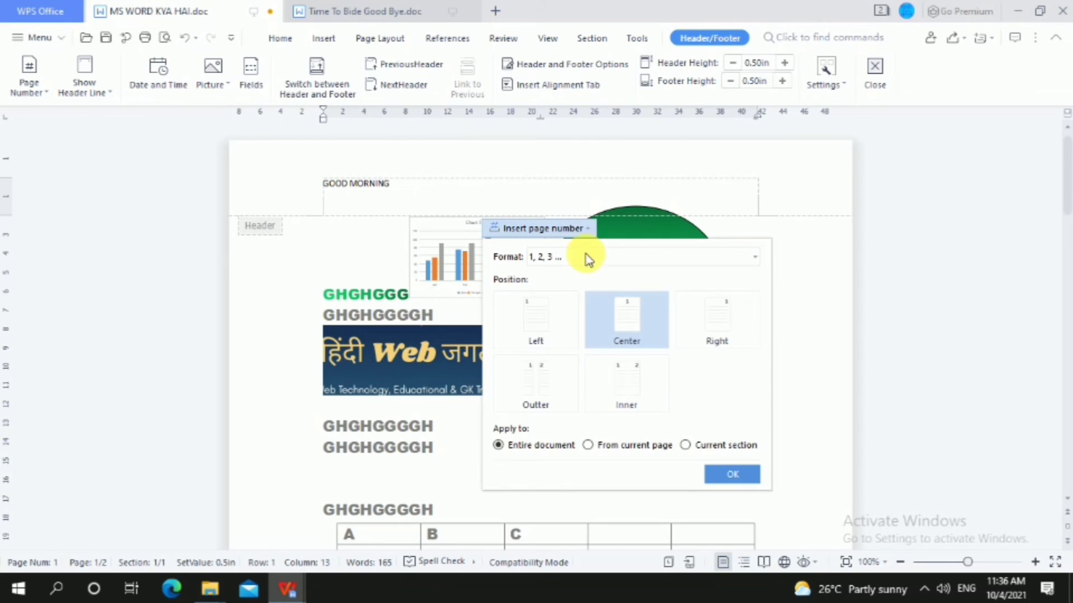
click(728, 474)
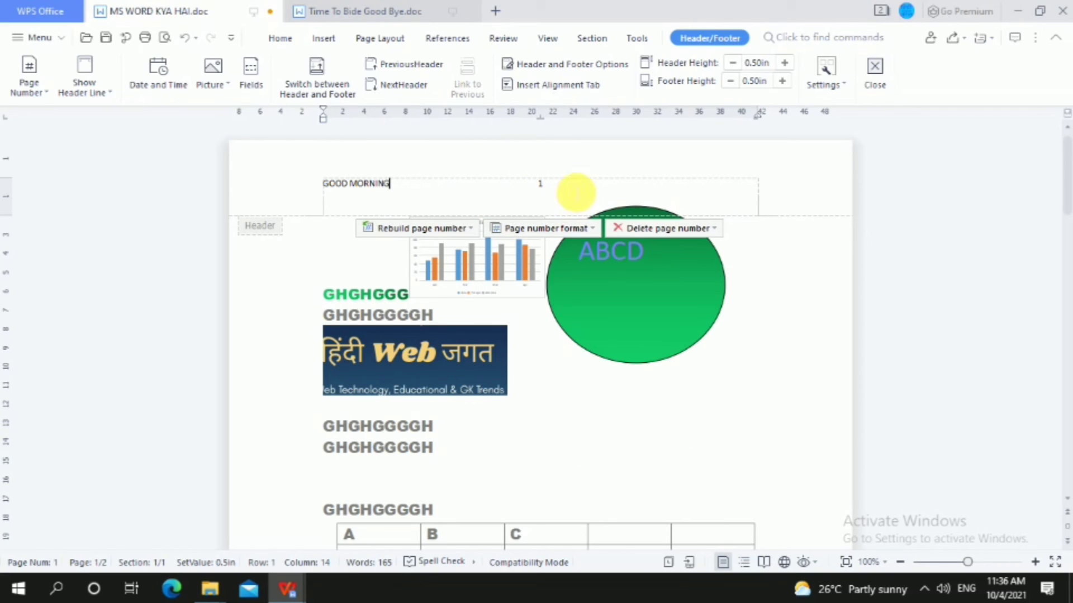
- Enter the text GOOD in the first page's footer
scroll(457, 242, down, 12)
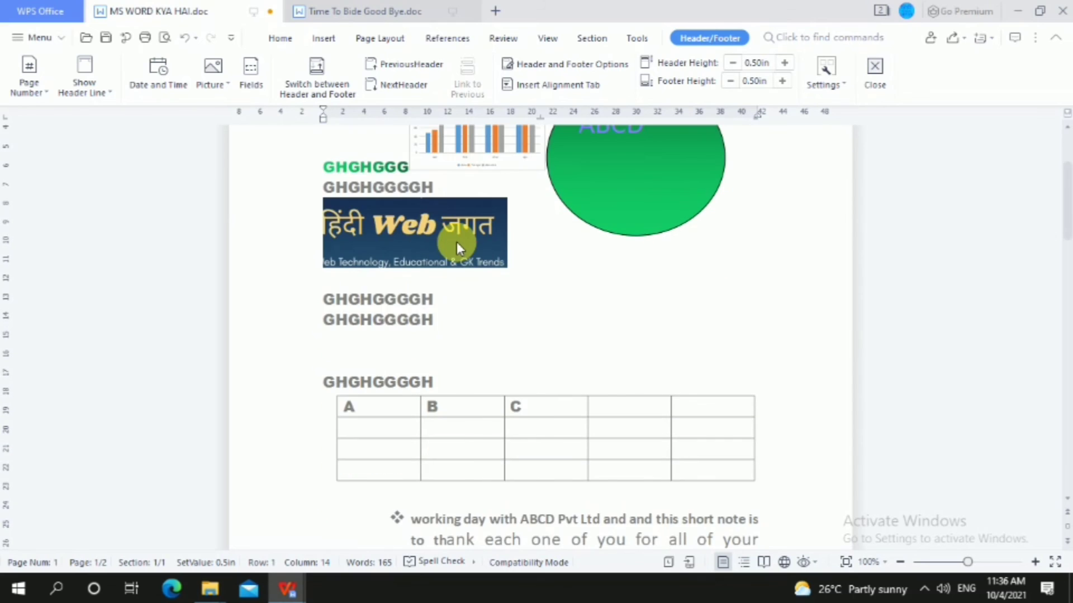
scroll(482, 280, up, 4)
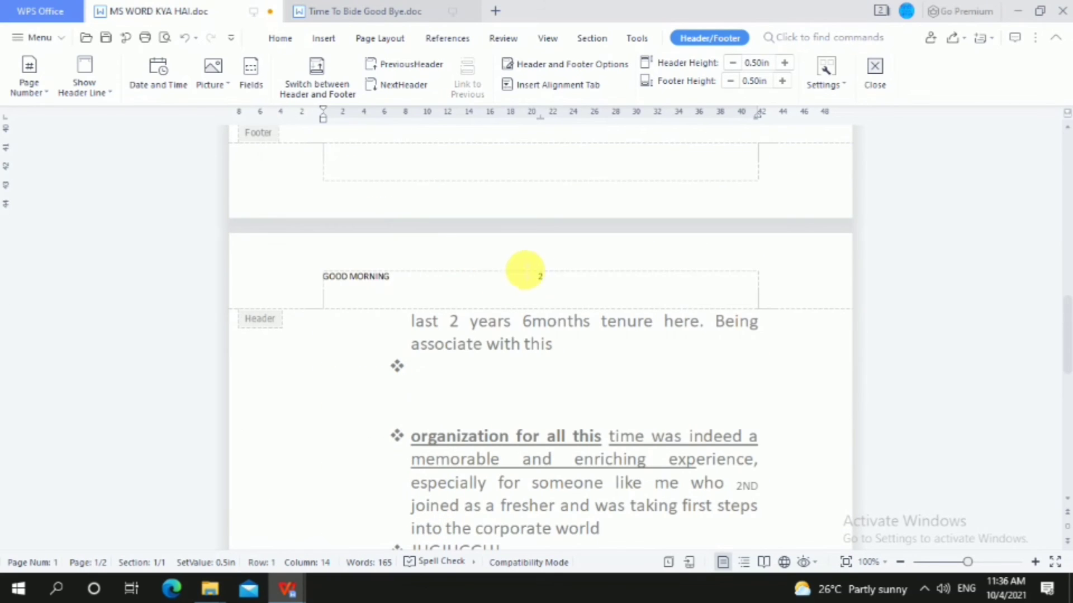
scroll(463, 307, up, 3)
scroll(316, 357, down, 1)
scroll(318, 338, down, 1)
scroll(336, 343, up, 4)
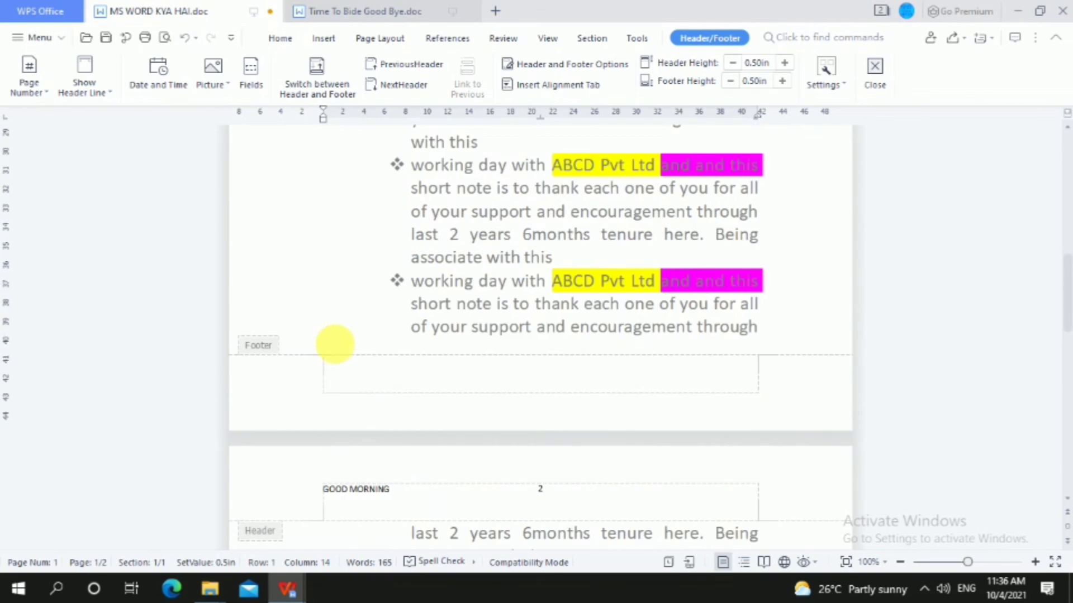
click(395, 382)
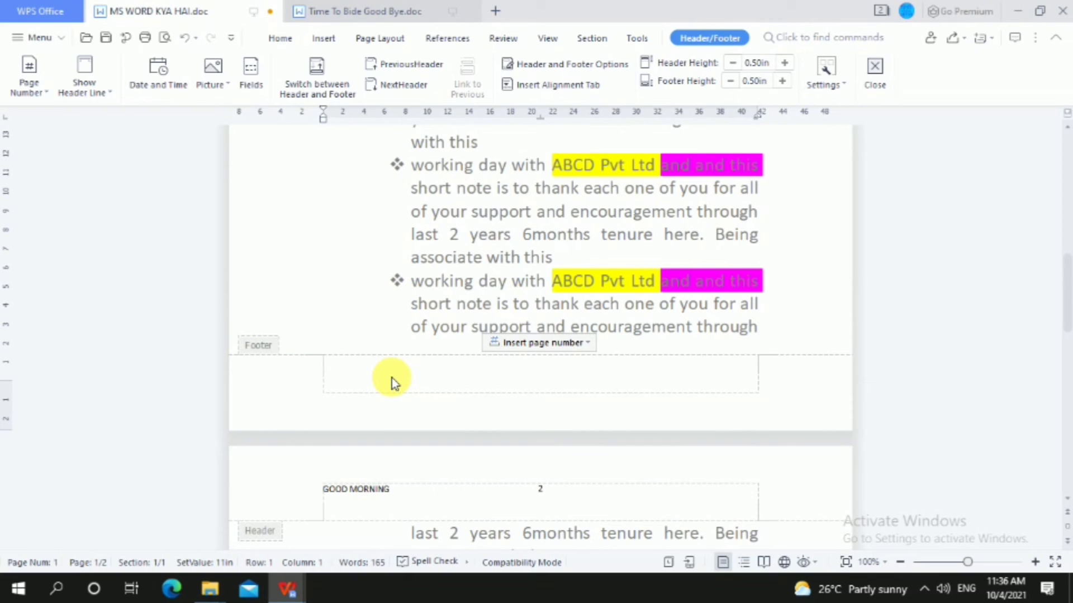
text(GOOD)
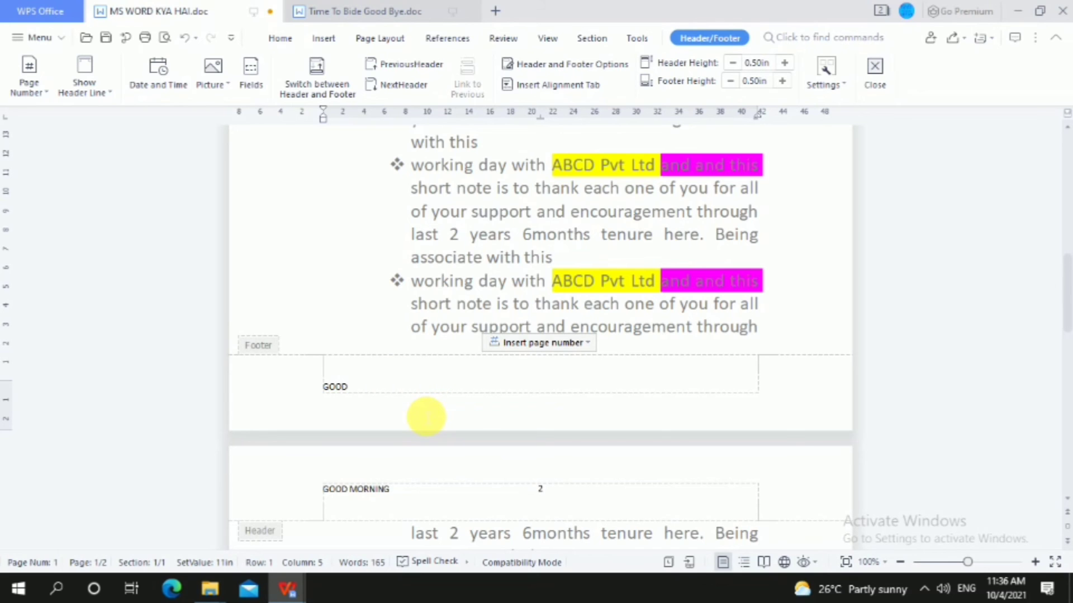
- Delete the text GOOD from the footer on the second page
scroll(426, 417, down, 5)
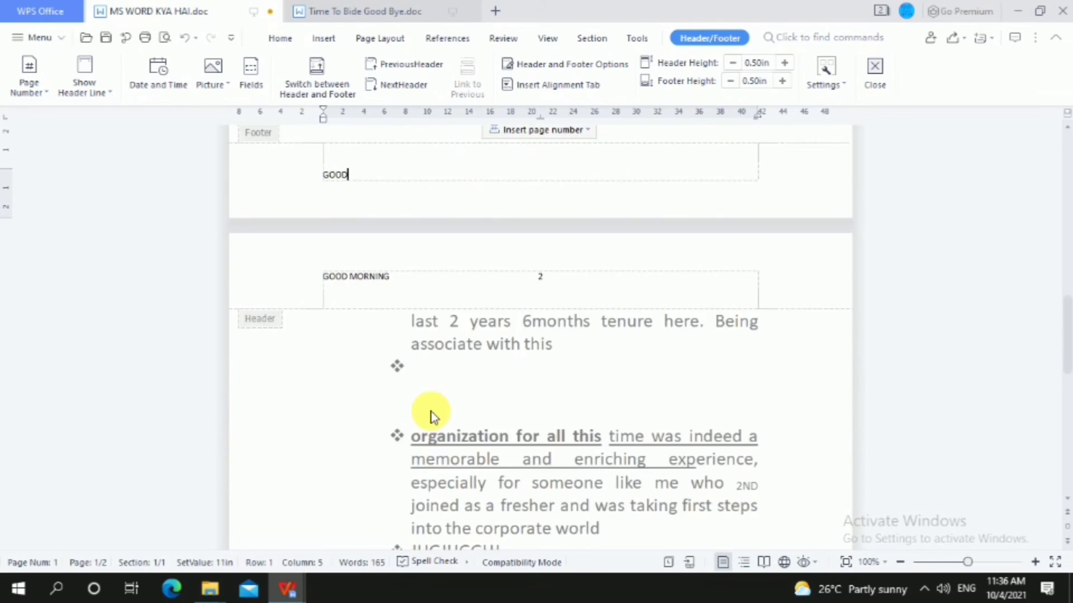
scroll(519, 224, down, 8)
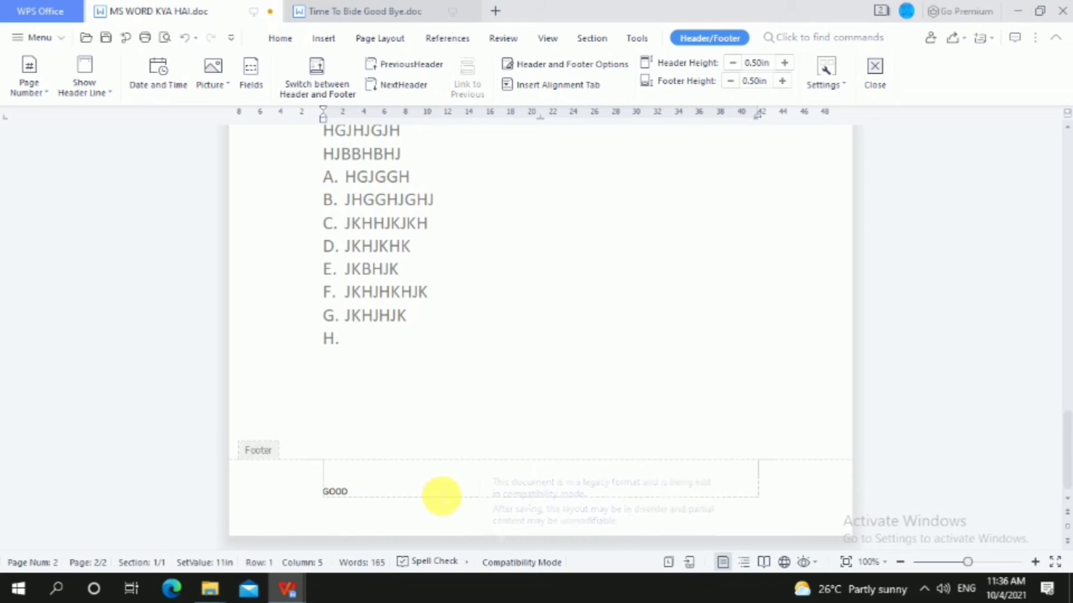
double_click(341, 522)
key(BackSpace)
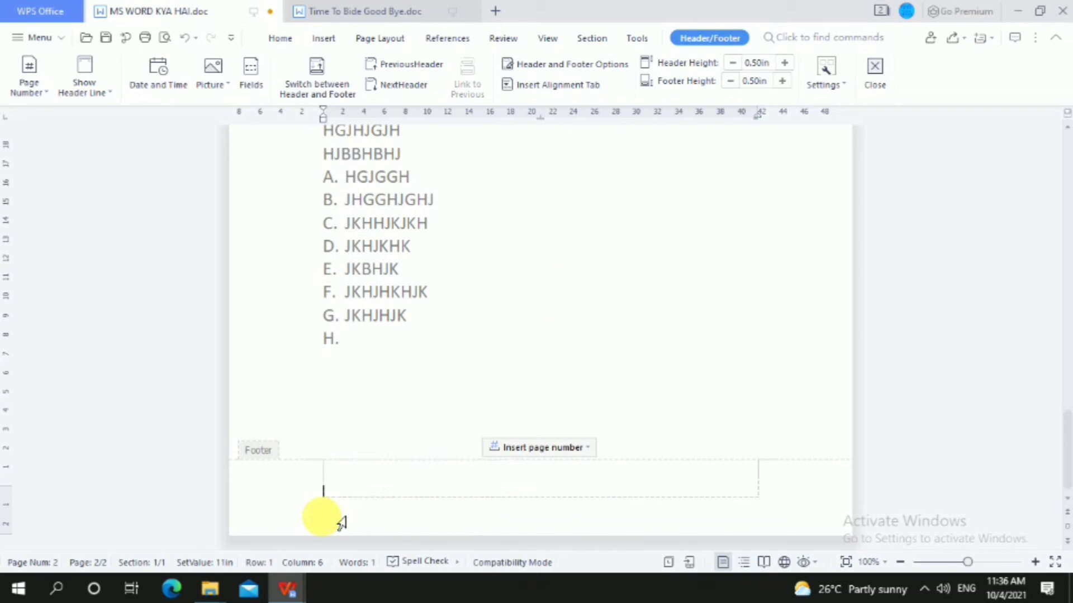
- Change the page number's placement to Header right
scroll(475, 224, up, 5)
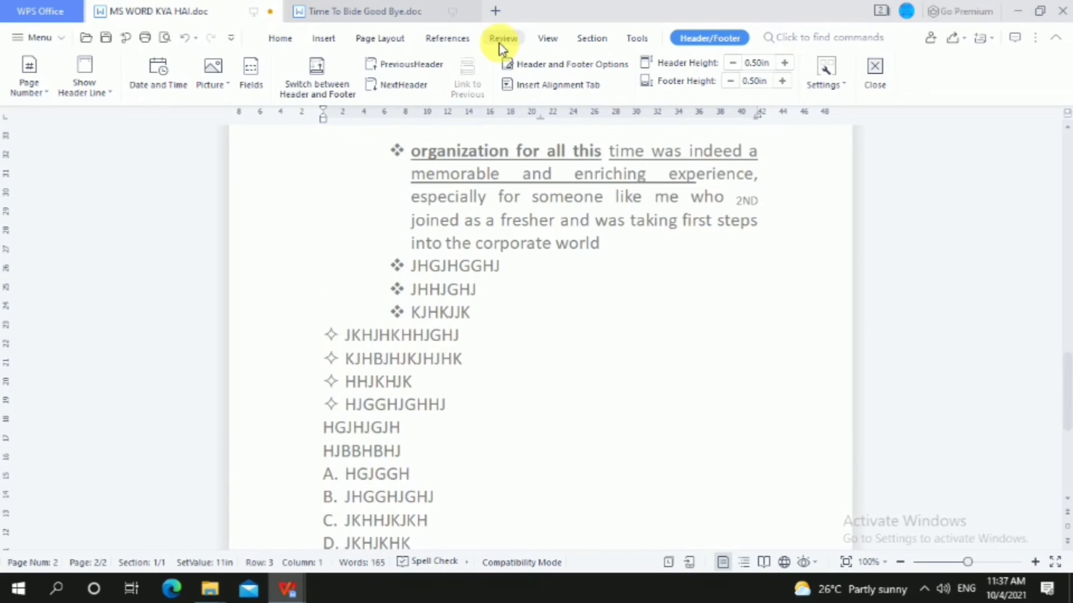
scroll(542, 290, up, 8)
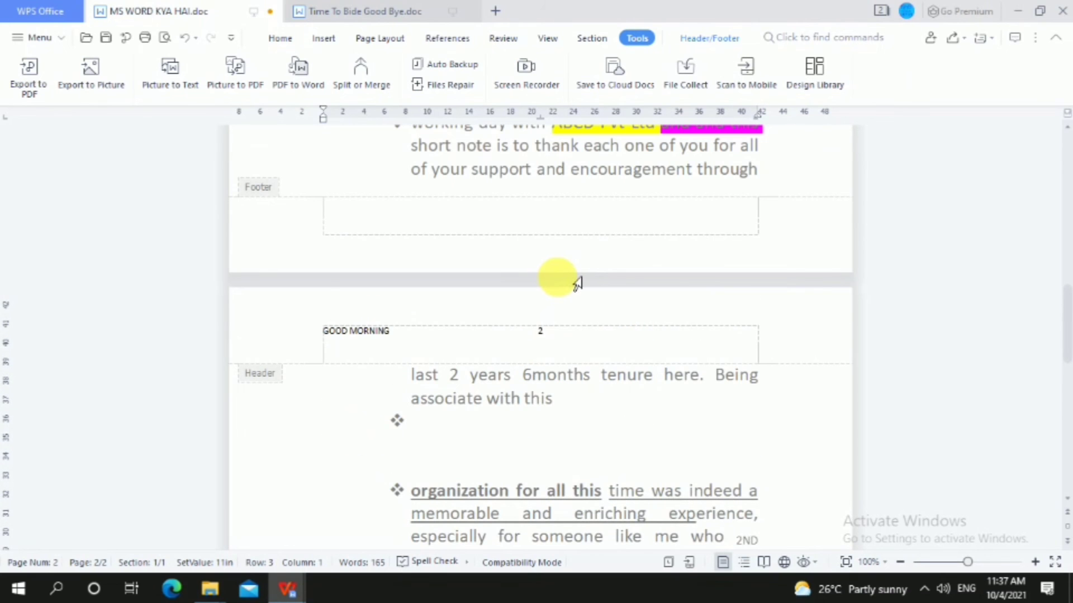
scroll(545, 275, down, 3)
scroll(543, 269, up, 10)
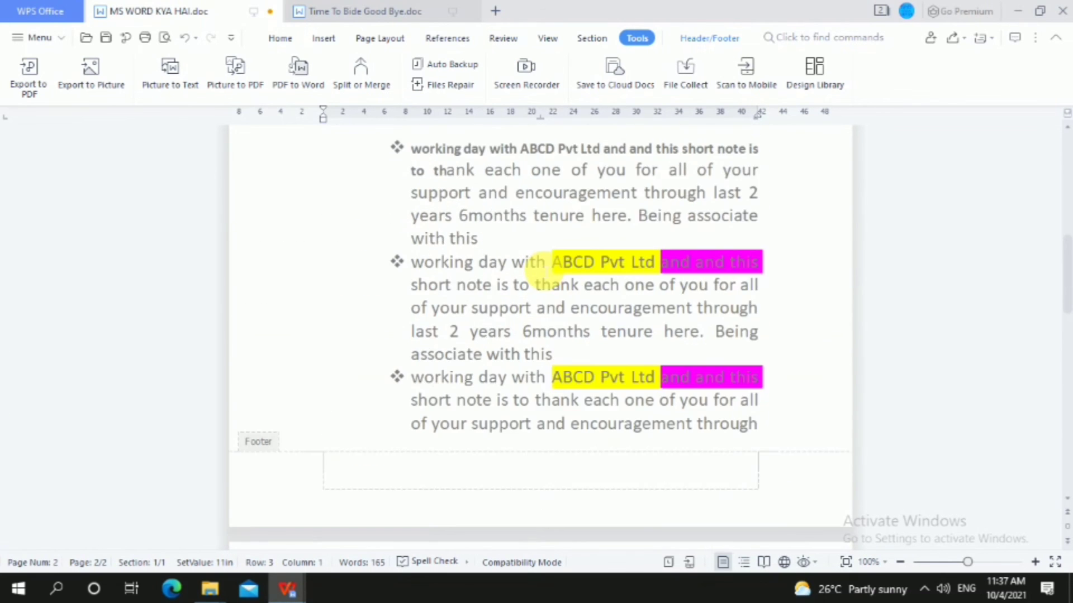
scroll(540, 264, up, 4)
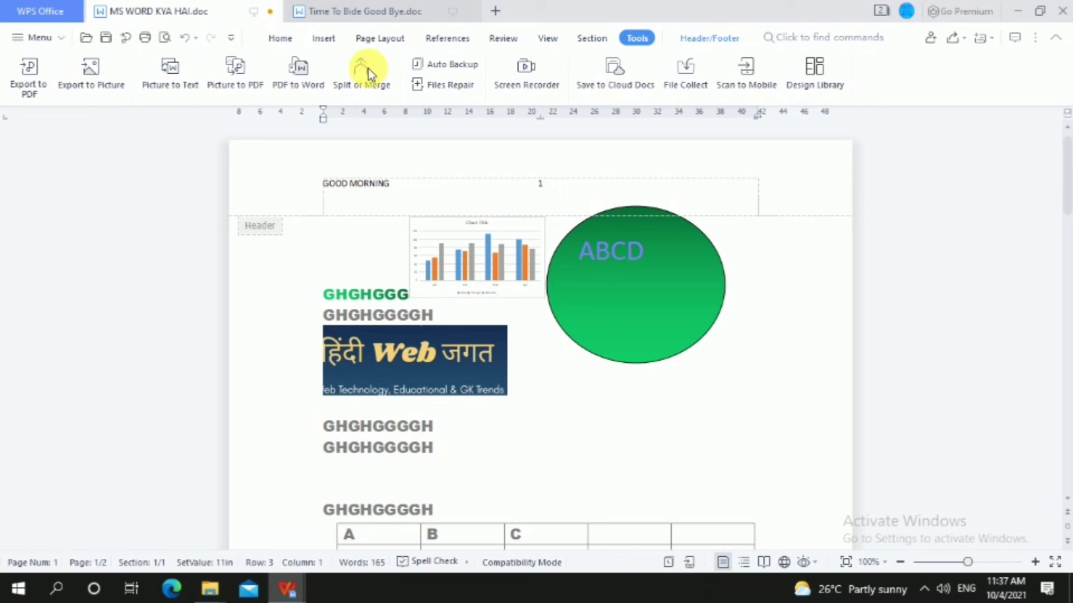
click(324, 38)
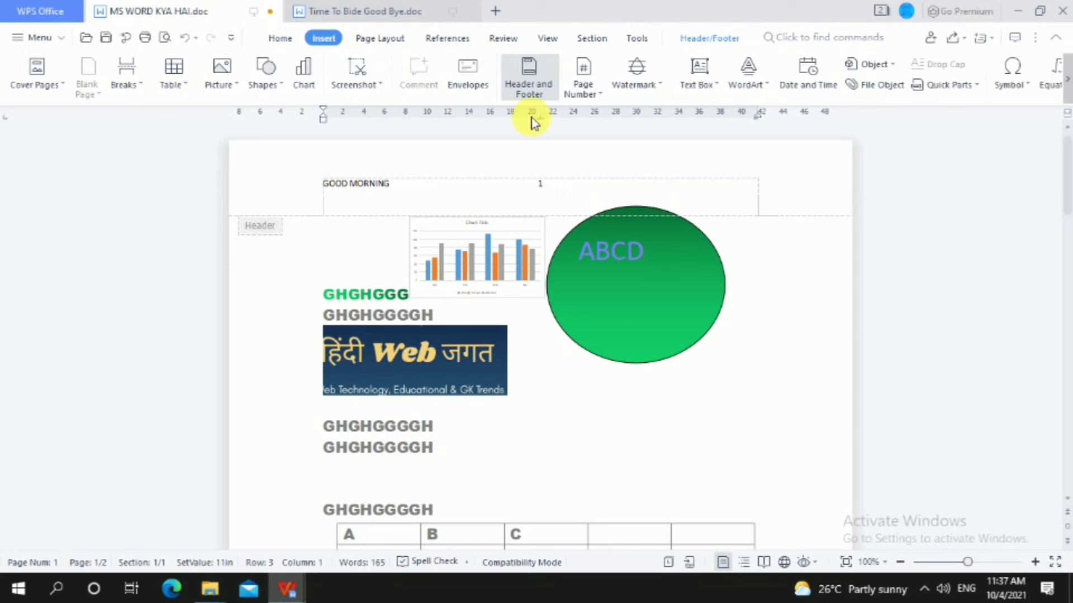
click(597, 99)
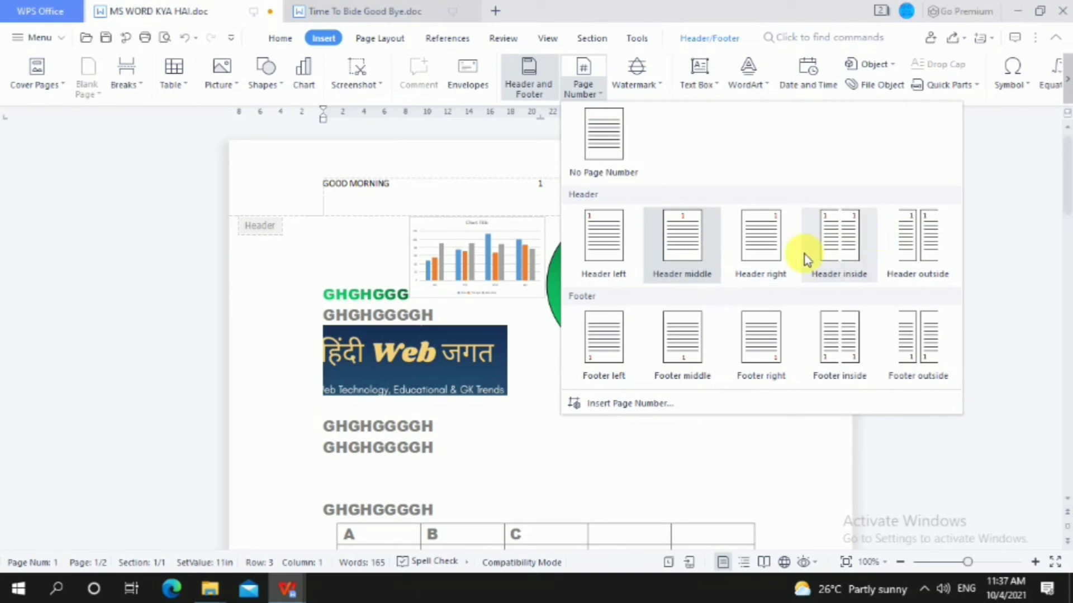
click(763, 253)
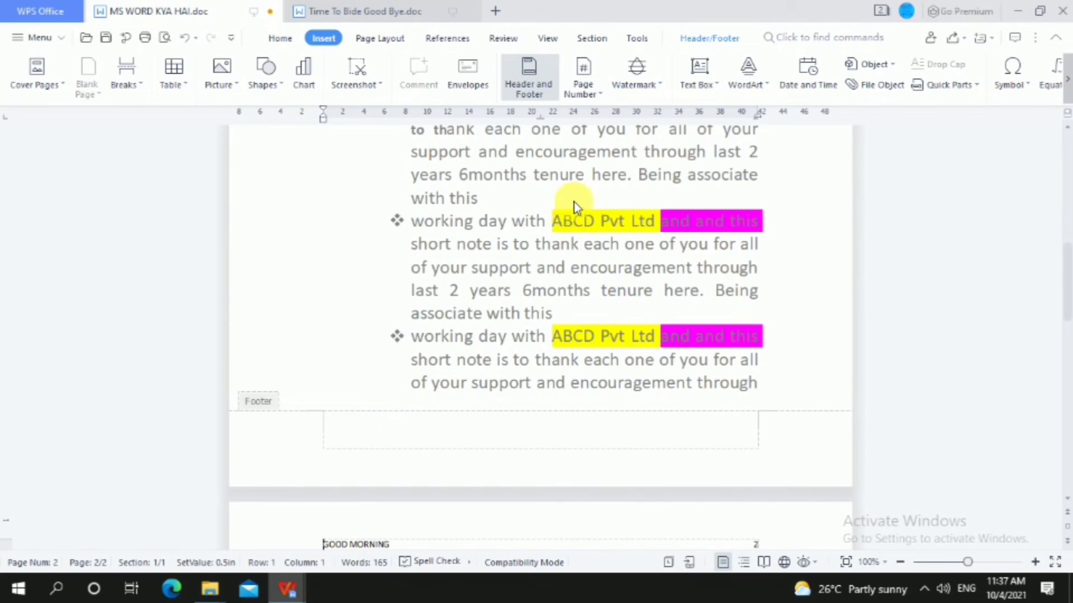
scroll(574, 202, up, 10)
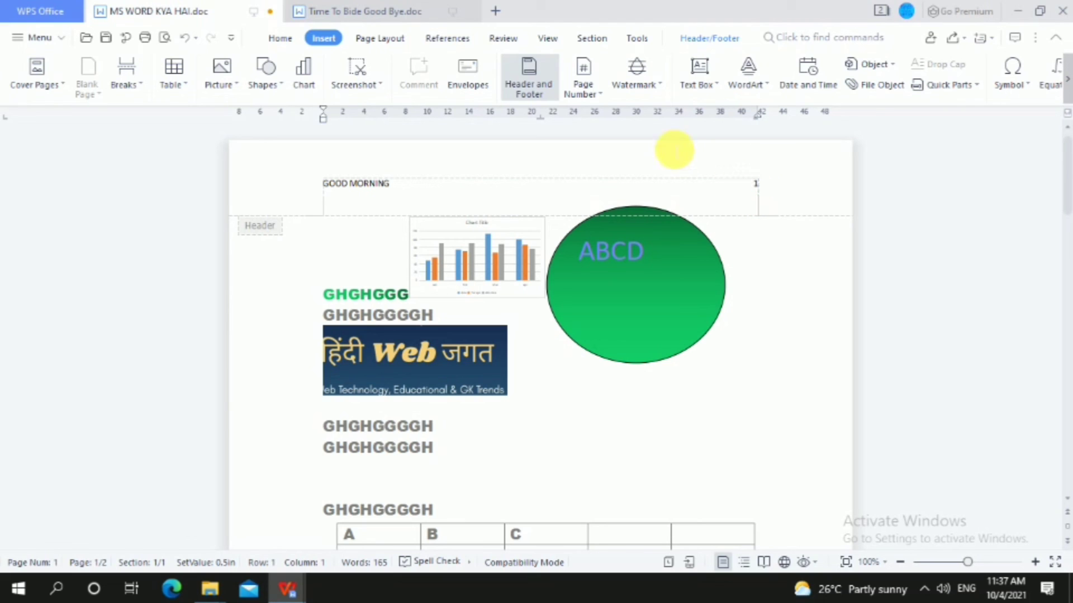
- Apply the preset CONFIDENTIAL watermark to the document
click(658, 87)
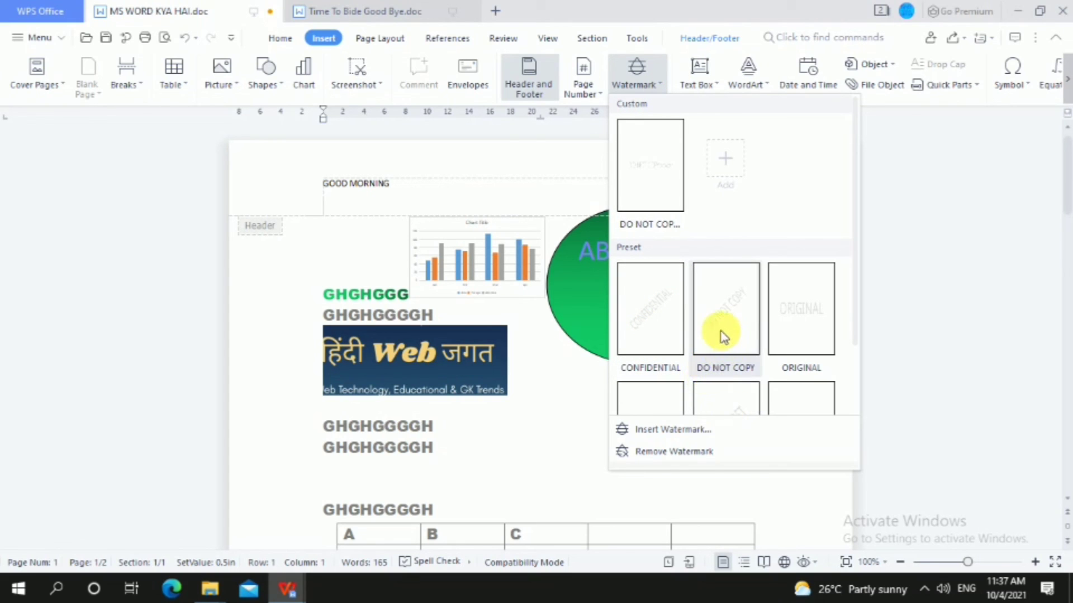
scroll(721, 332, down, 2)
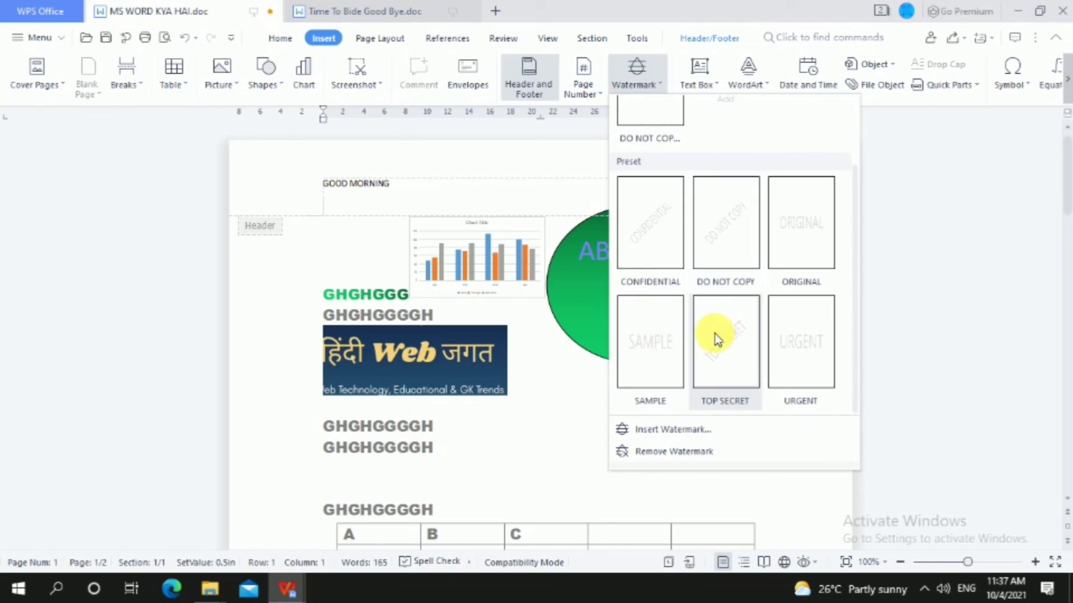
click(655, 246)
scroll(643, 312, down, 1)
scroll(643, 311, down, 5)
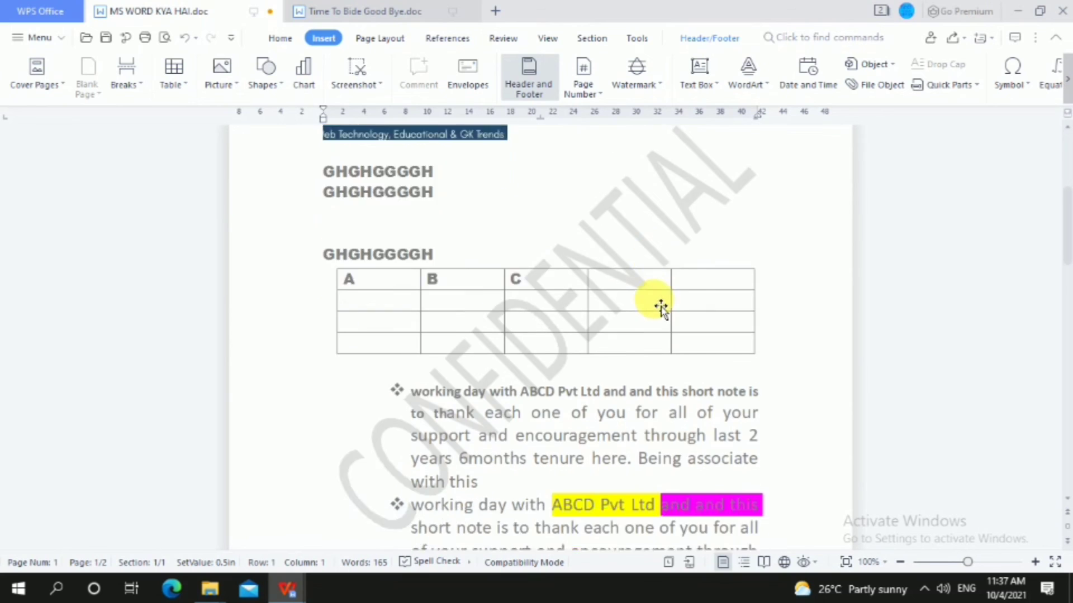
- Add a custom text watermark with the content DO NOT COPY, applied to the whole document
scroll(593, 333, up, 3)
scroll(606, 330, up, 3)
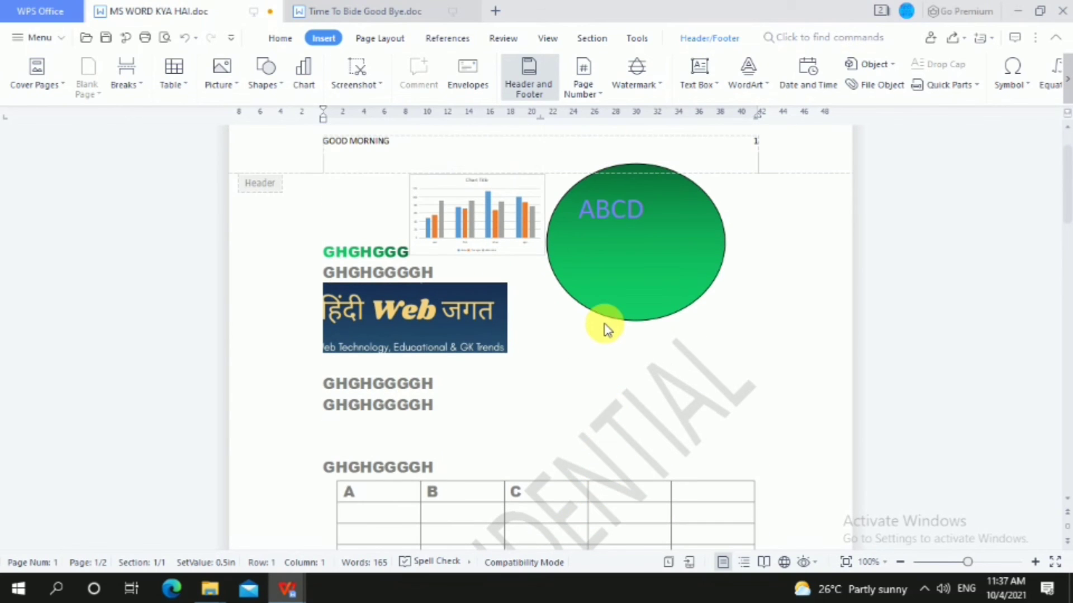
scroll(601, 323, down, 8)
scroll(598, 316, up, 9)
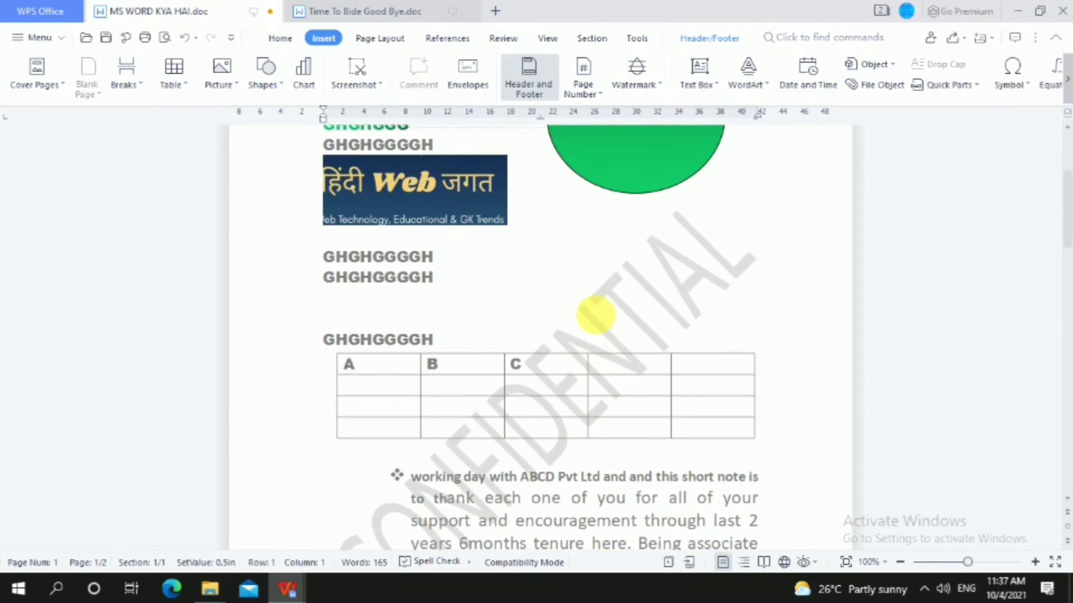
click(656, 86)
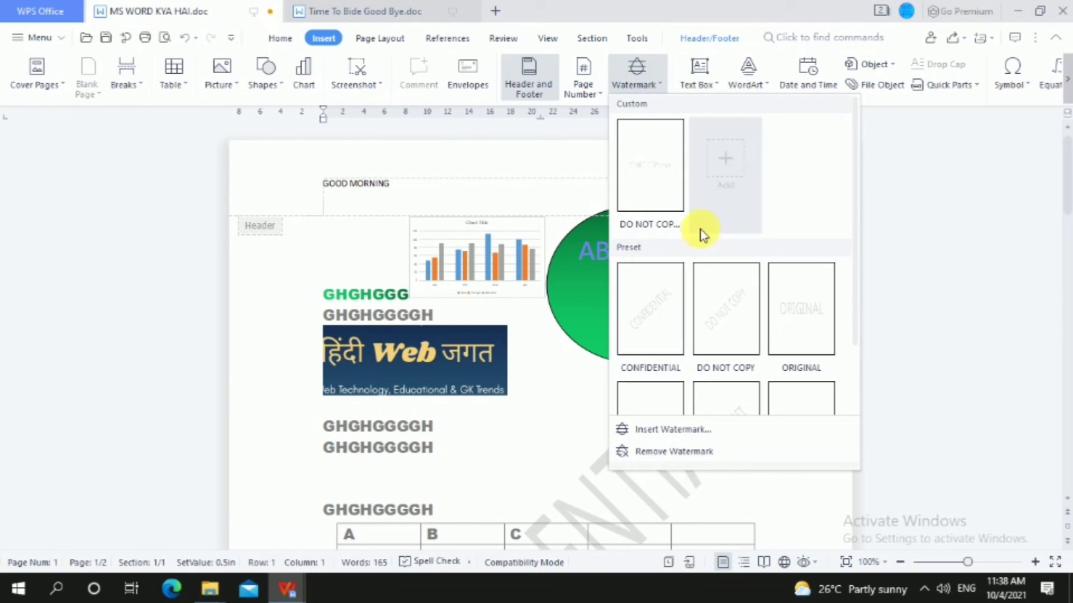
click(720, 167)
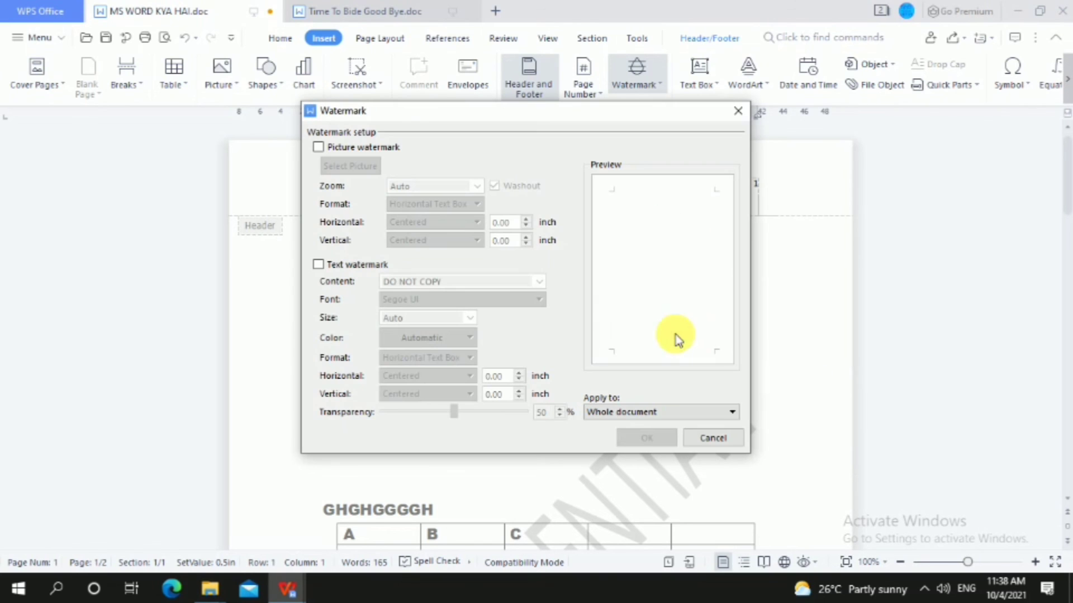
click(318, 265)
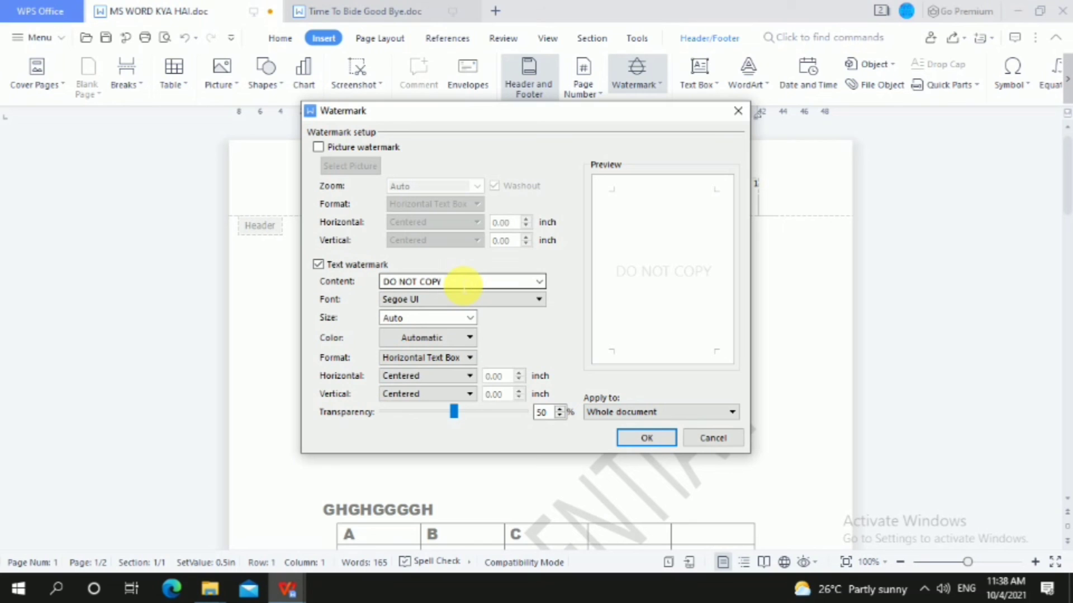
click(665, 437)
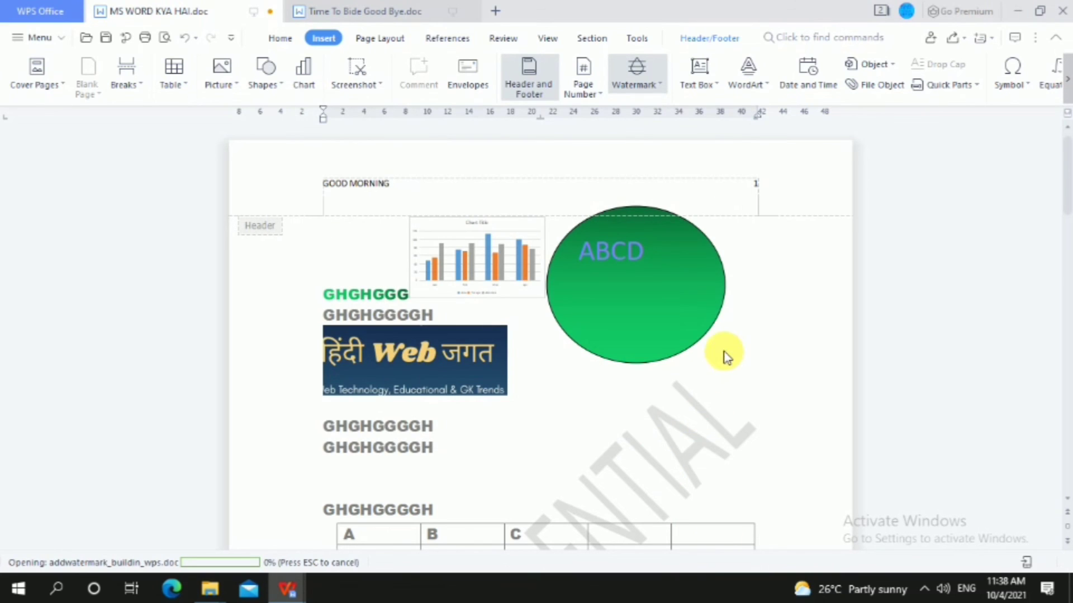
- Draw a text box below the green circle and enter the text HGHFGHFGGF in it
click(710, 70)
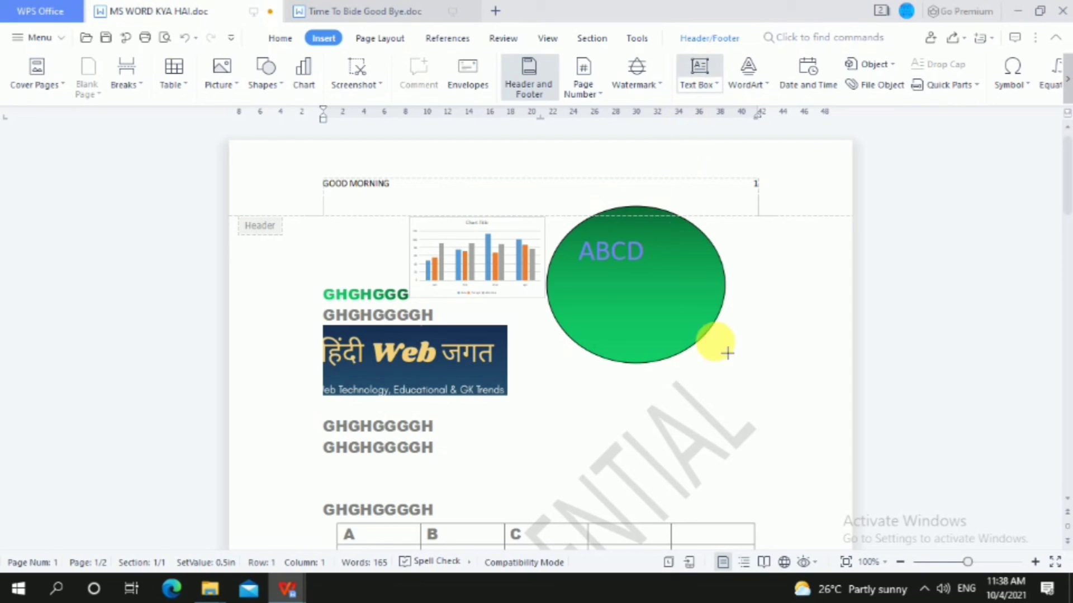
drag(589, 373, 737, 457)
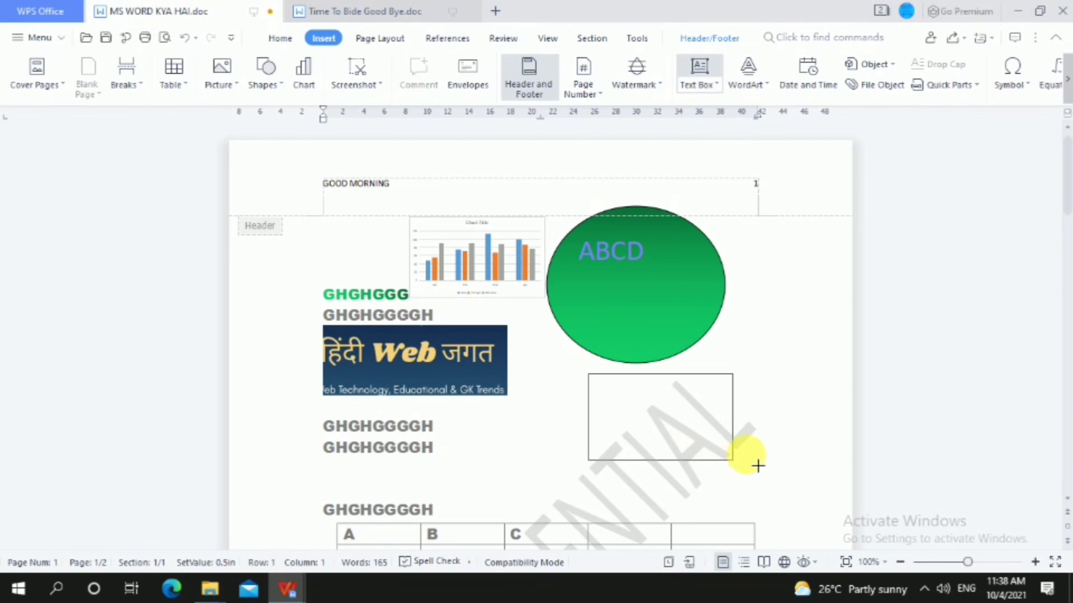
text(HGHFGHEGGF)
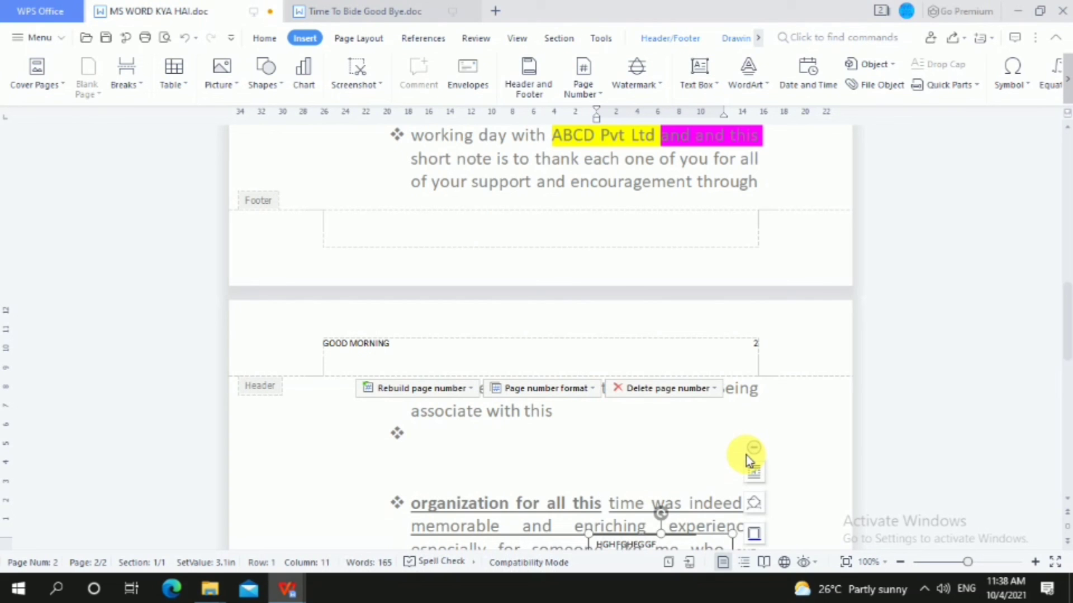
- Resize the HGHFGHFGGF text box on the second page so it is narrower and taller
scroll(649, 428, down, 3)
scroll(648, 428, down, 1)
click(483, 468)
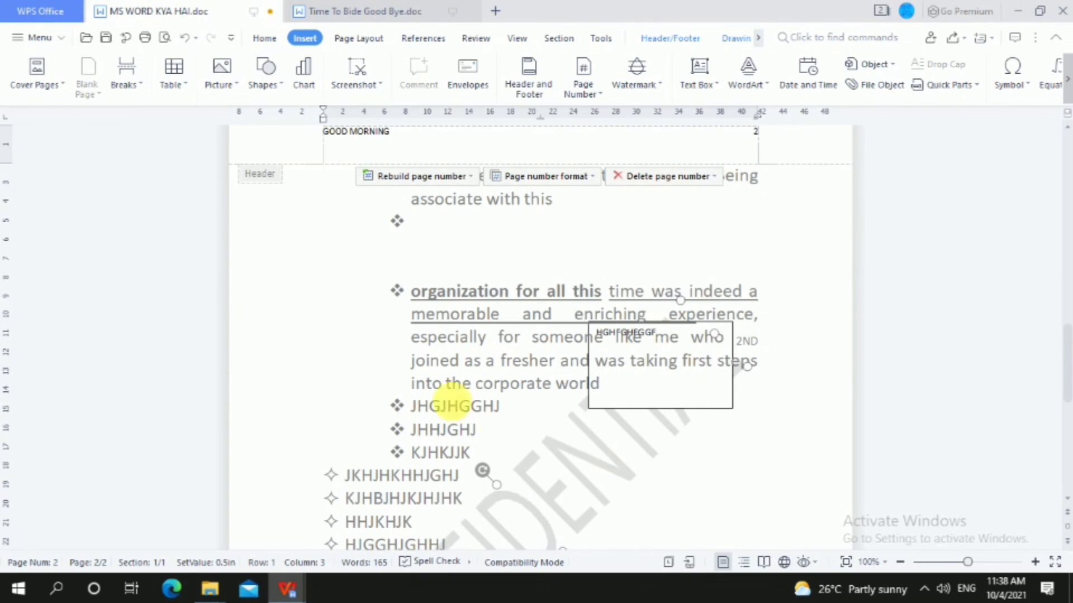
click(709, 377)
drag(733, 409, 706, 437)
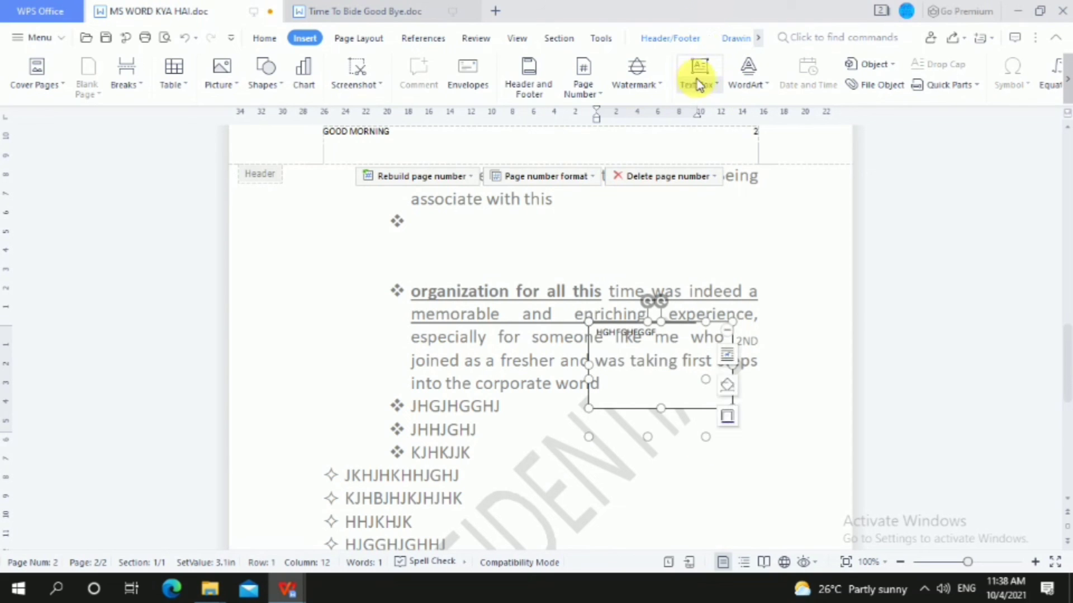
- Insert WordArt in the first black style with the text HJGHHGKLJKJJKJKL
click(772, 85)
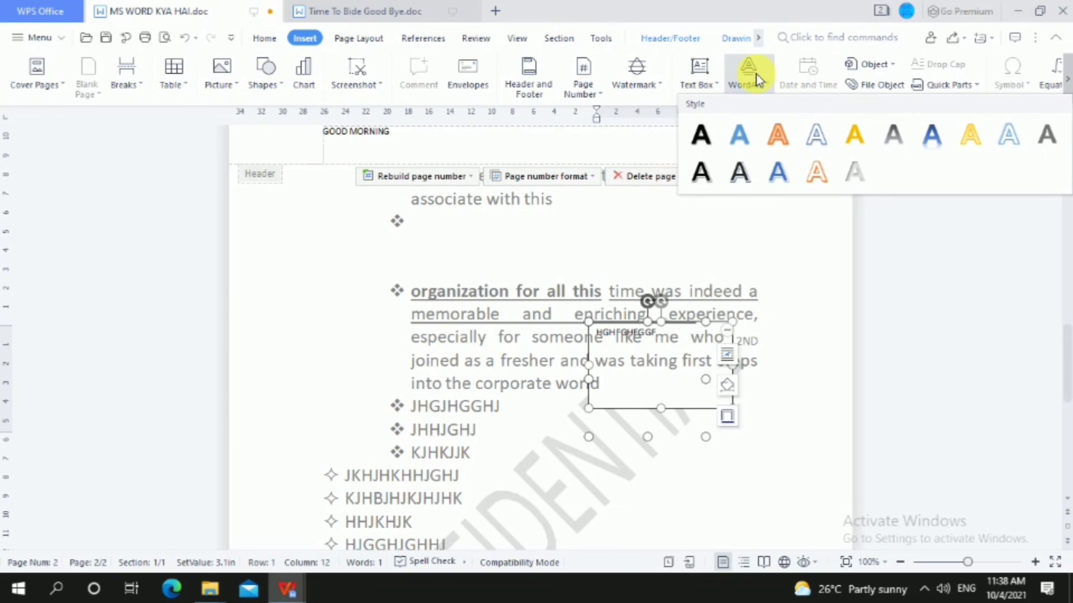
click(700, 141)
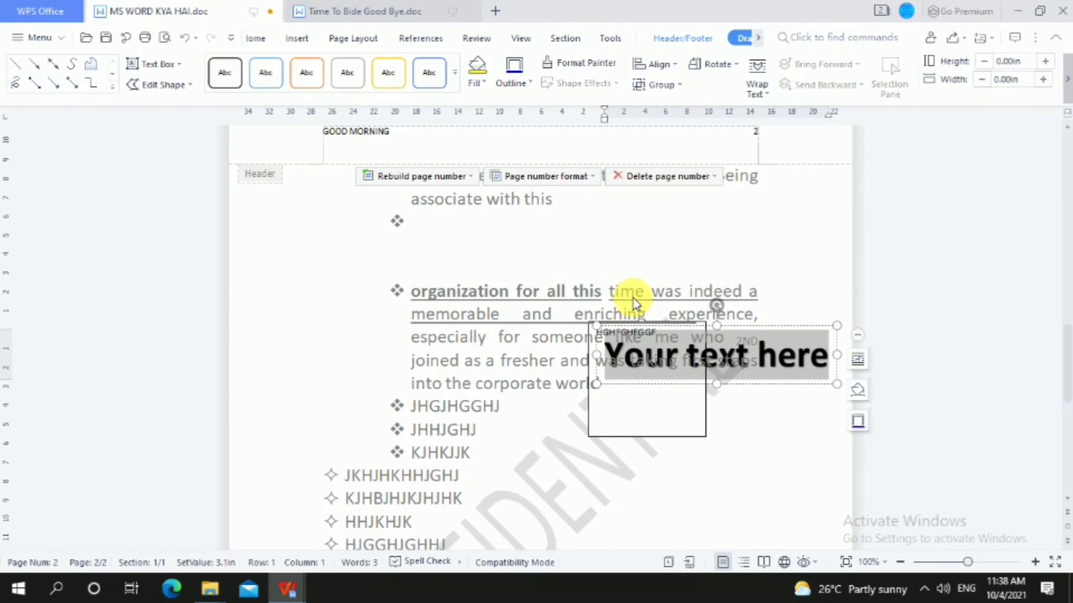
text(HJGHHG)
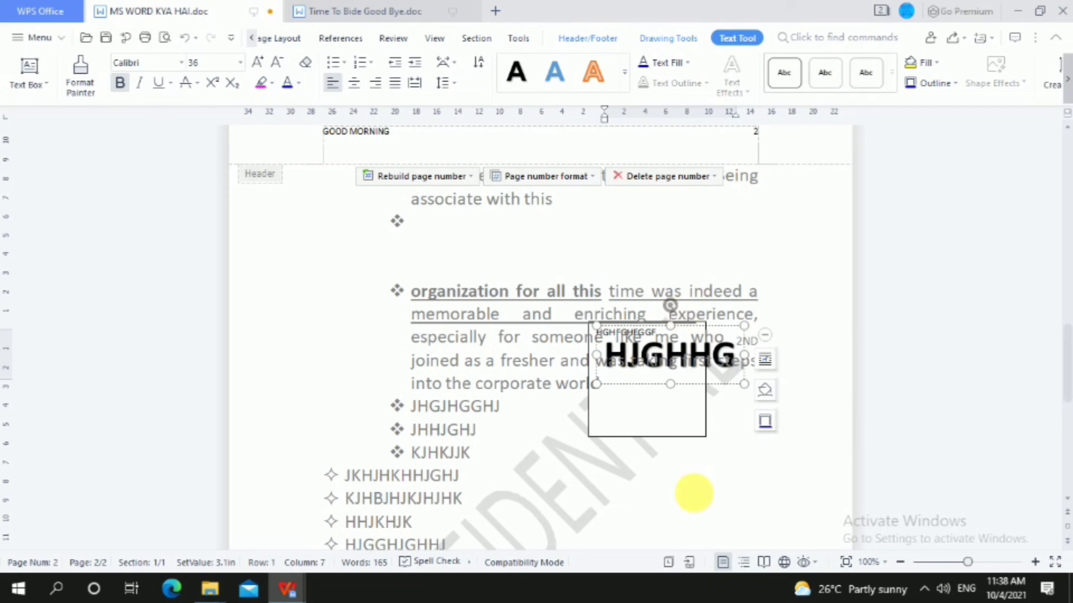
text(KLJKJJK)
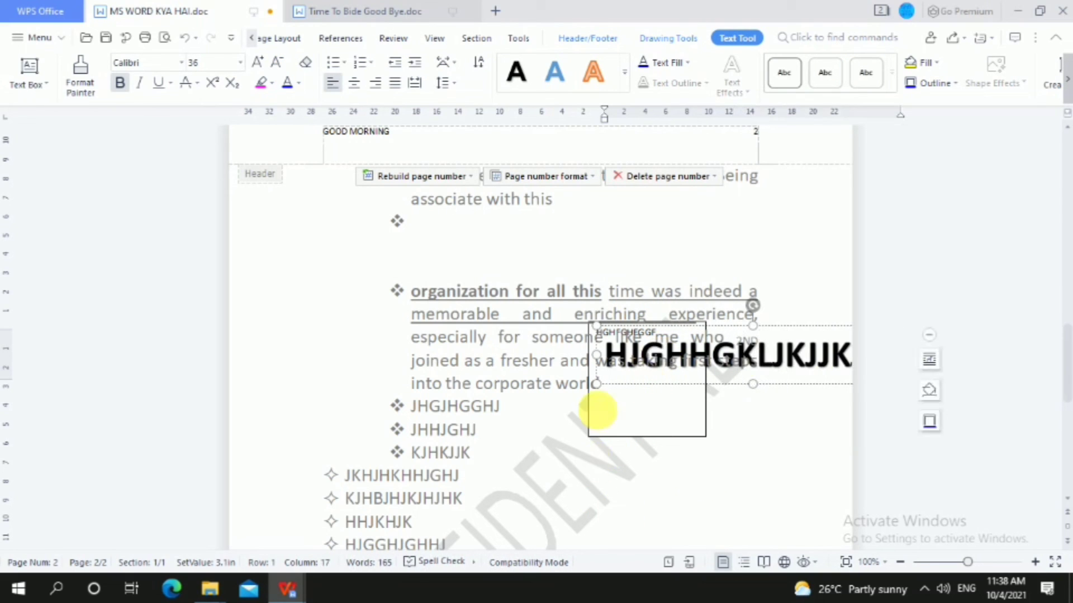
- Move the HJGHHGKLJKJJKJKL WordArt up and left, over the bullet beginning "organization for all this"
click(609, 469)
click(603, 357)
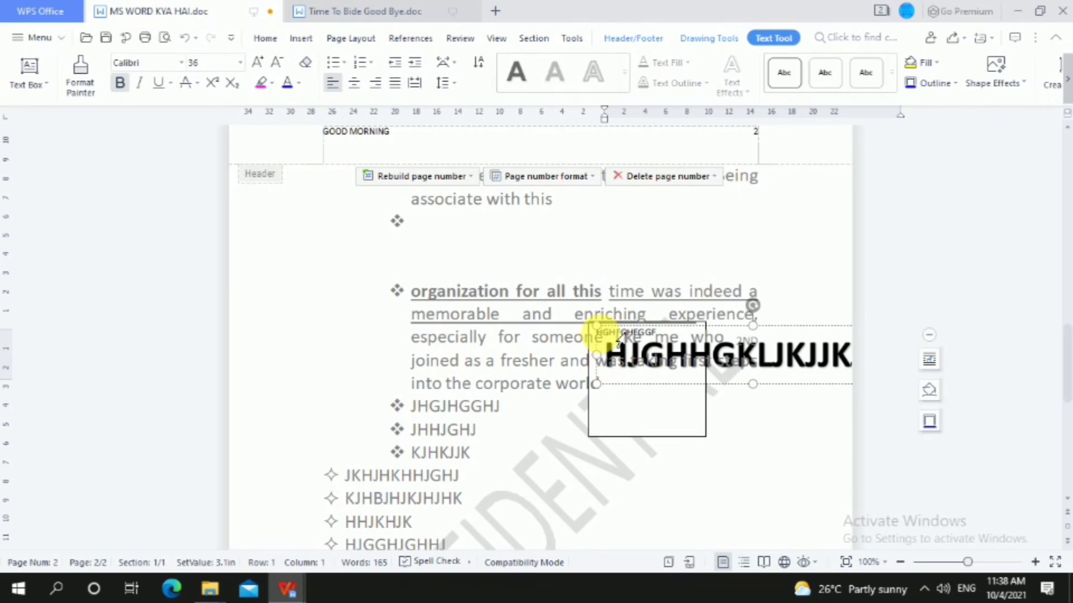
click(595, 336)
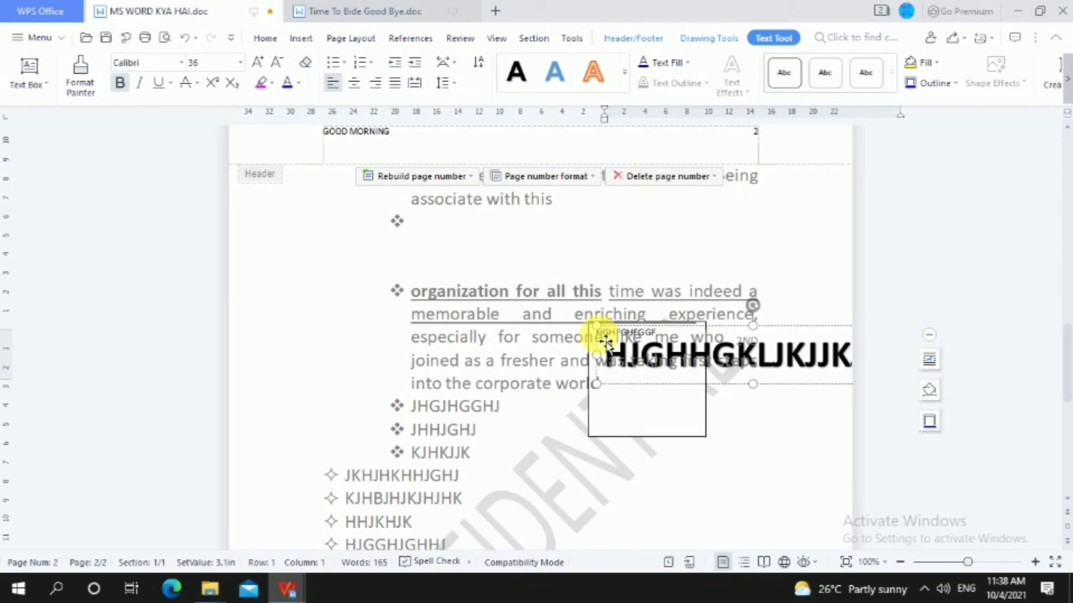
drag(605, 341, 419, 282)
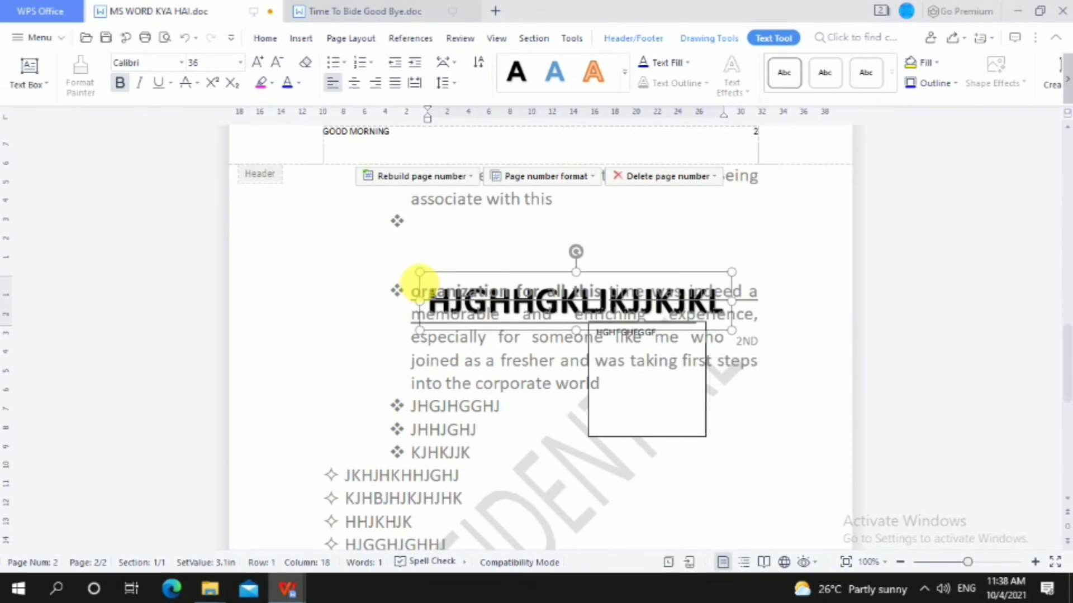
- Close header and footer editing from the first page and return to the document body
scroll(419, 282, up, 7)
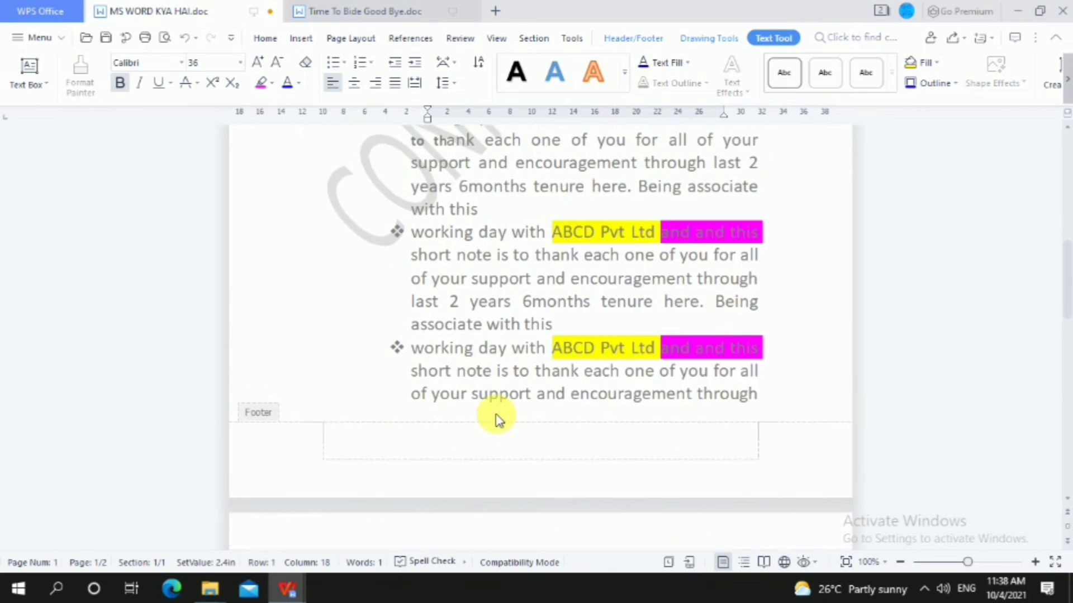
scroll(475, 313, up, 10)
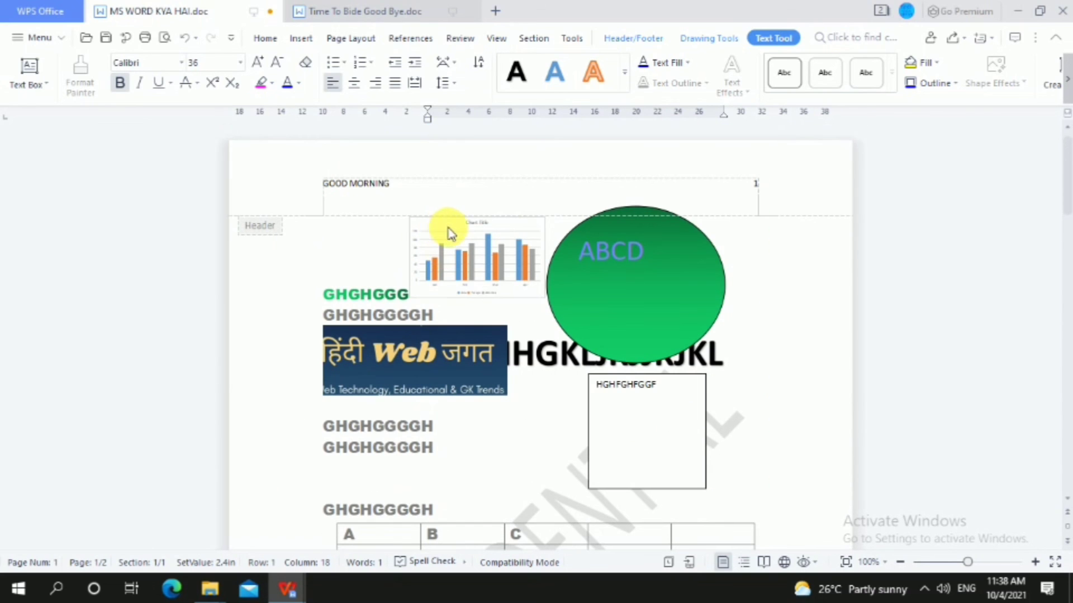
double_click(268, 226)
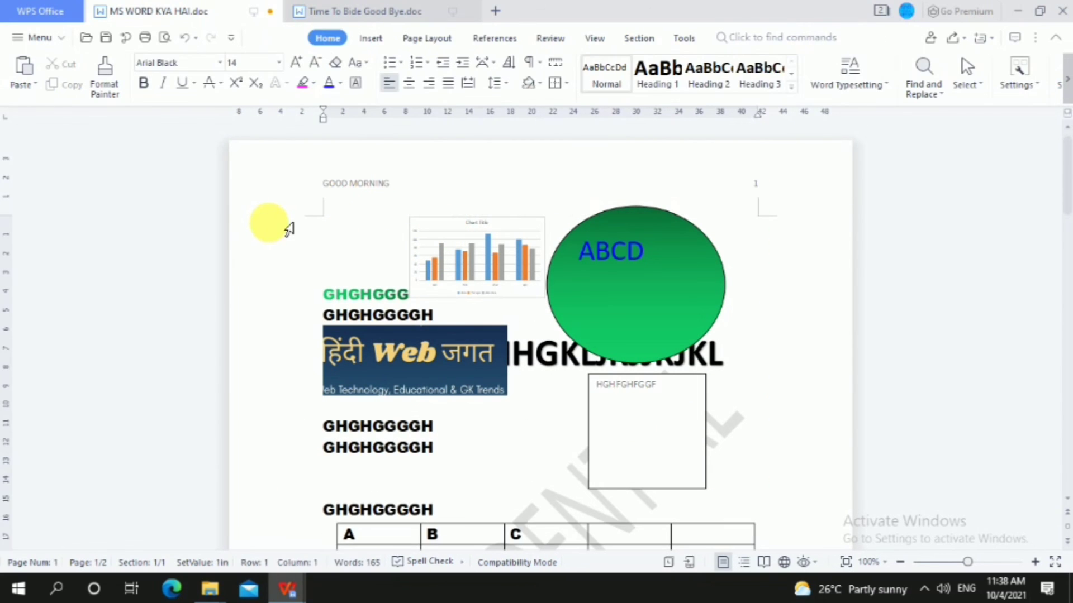
double_click(333, 206)
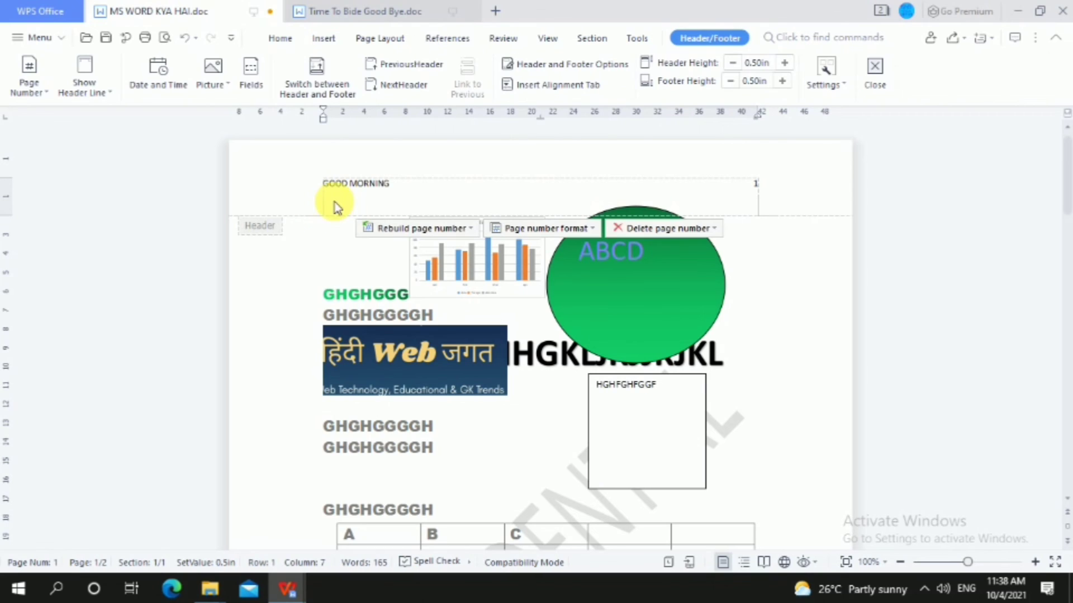
click(874, 67)
- Try to select the HJGHHGKLJKJJKJKL WordArt on the second page from the document body
scroll(659, 422, down, 5)
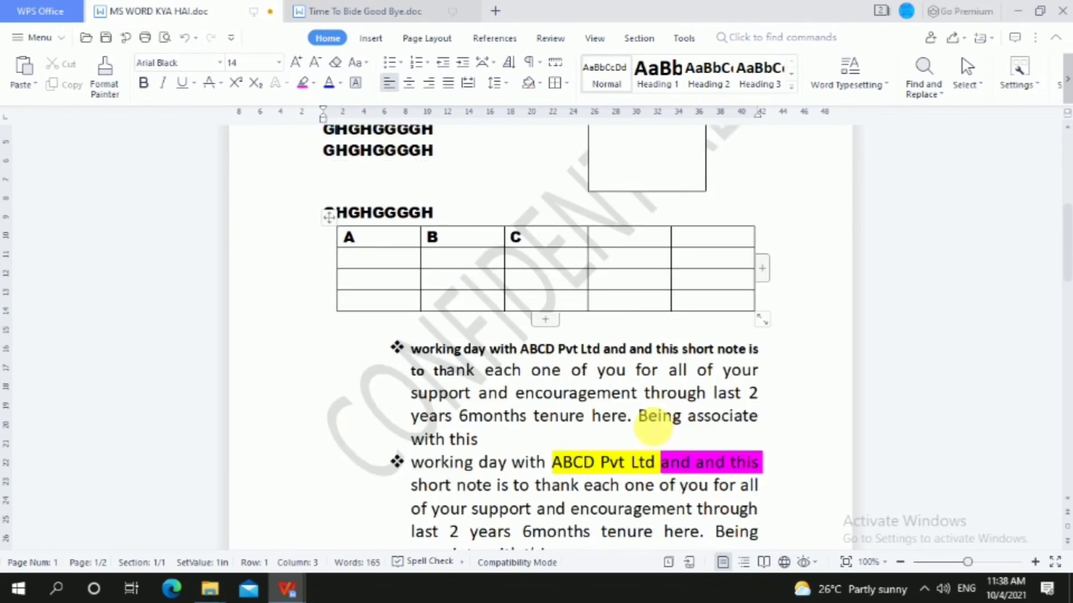
scroll(659, 430, down, 10)
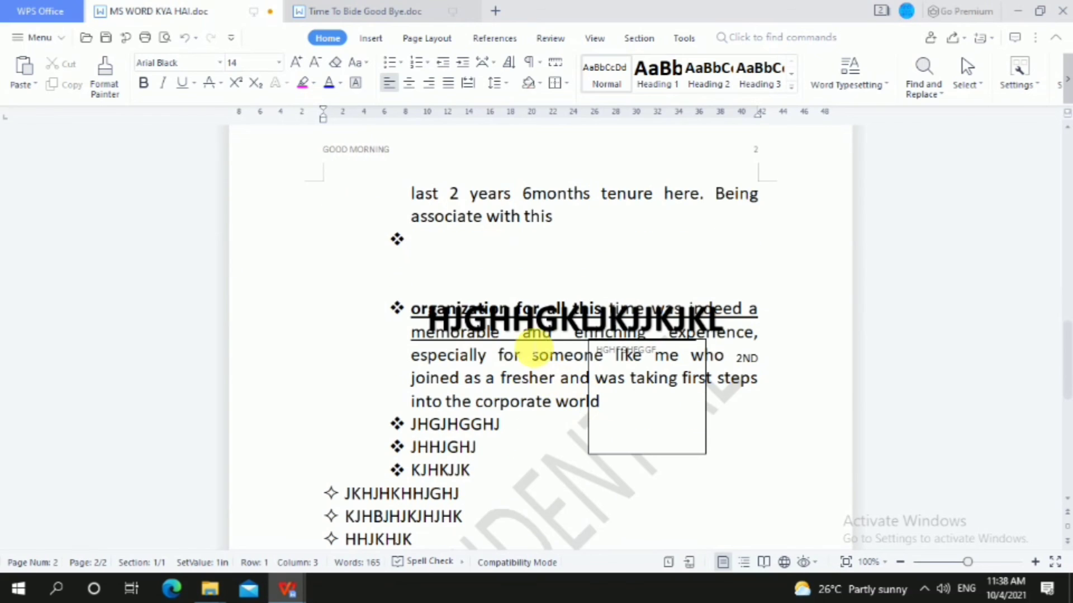
click(443, 313)
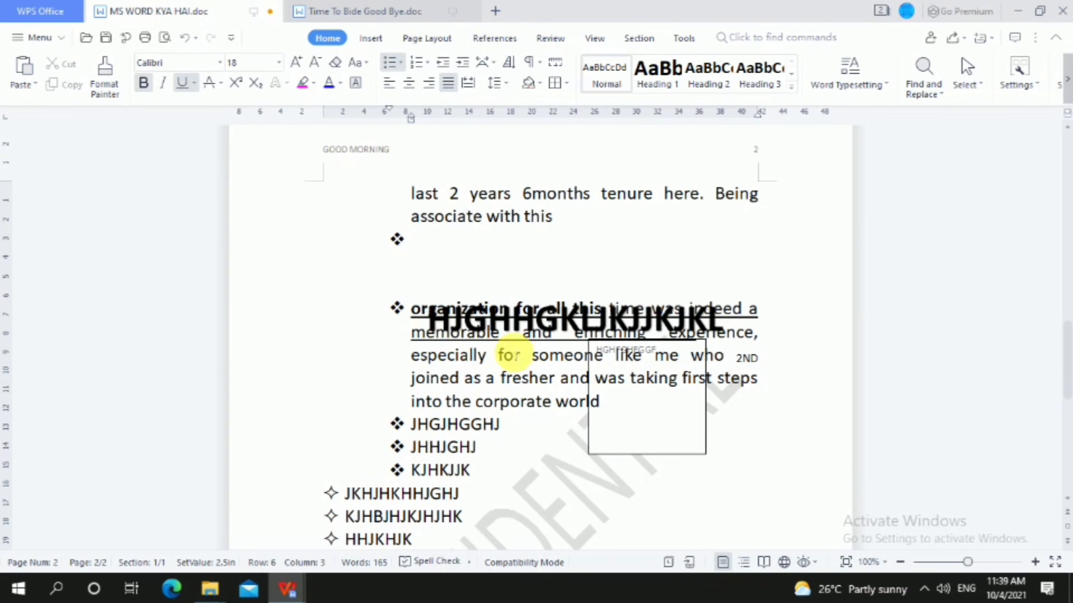
click(558, 333)
- Insert WordArt in the black style with a blue shadow at the "organization for all this" bullet, keeping its placeholder text
scroll(658, 256, up, 10)
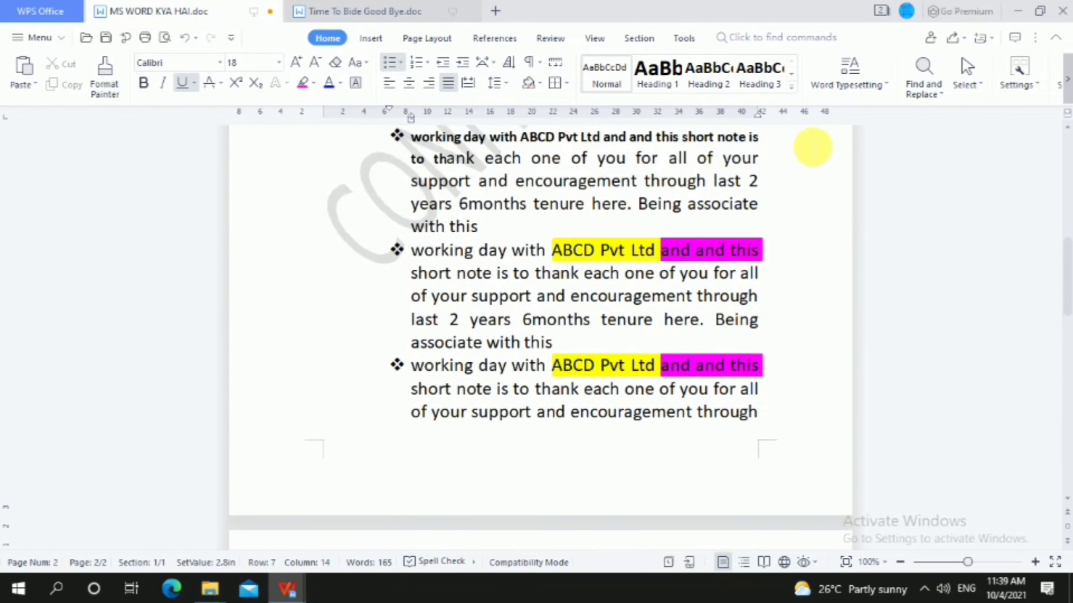
scroll(812, 147, up, 3)
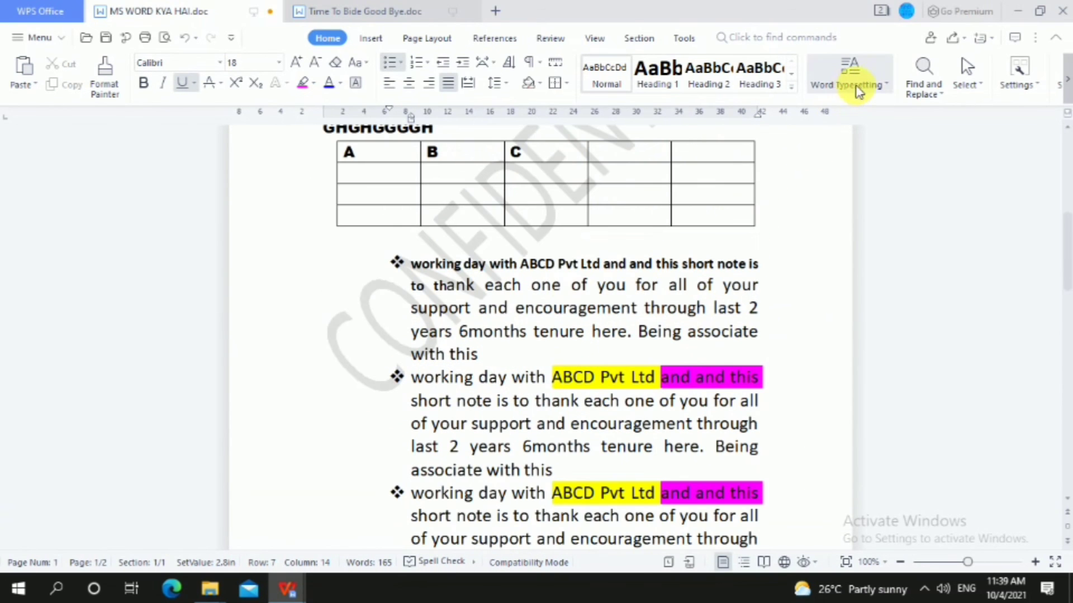
click(369, 39)
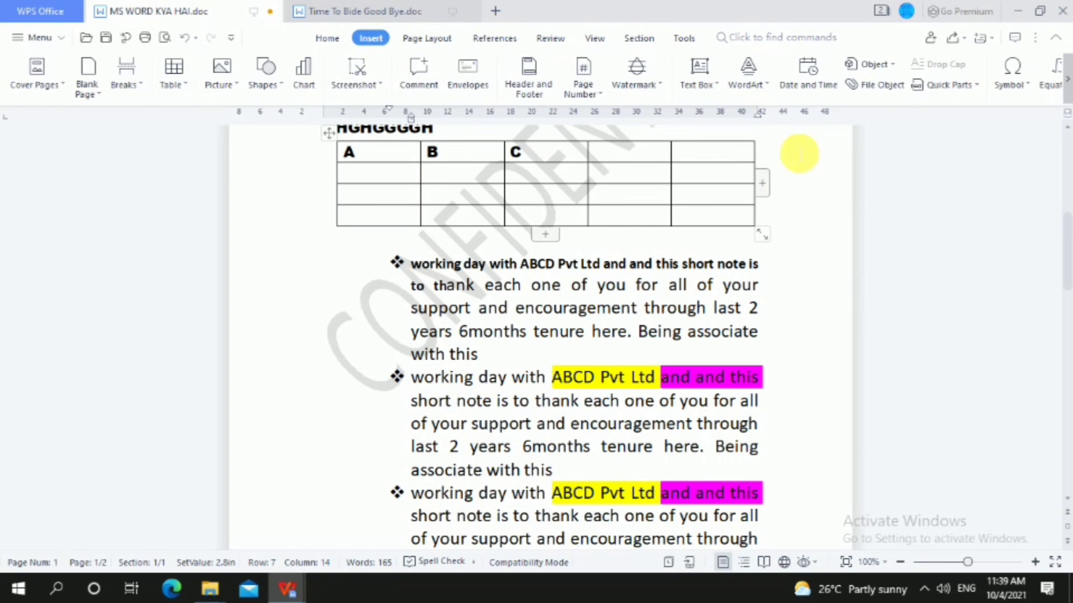
click(766, 87)
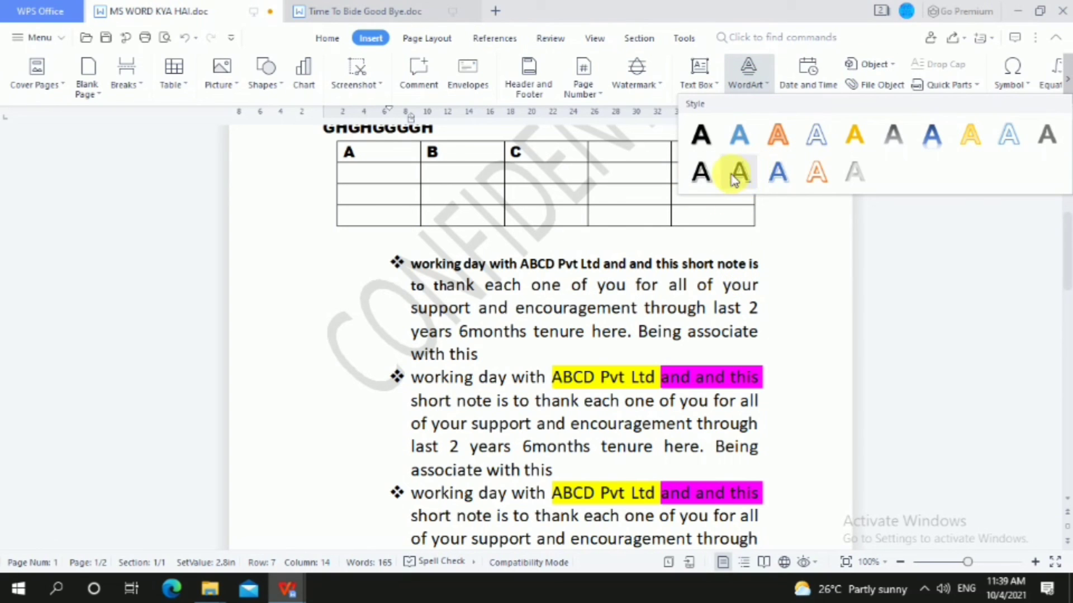
click(739, 172)
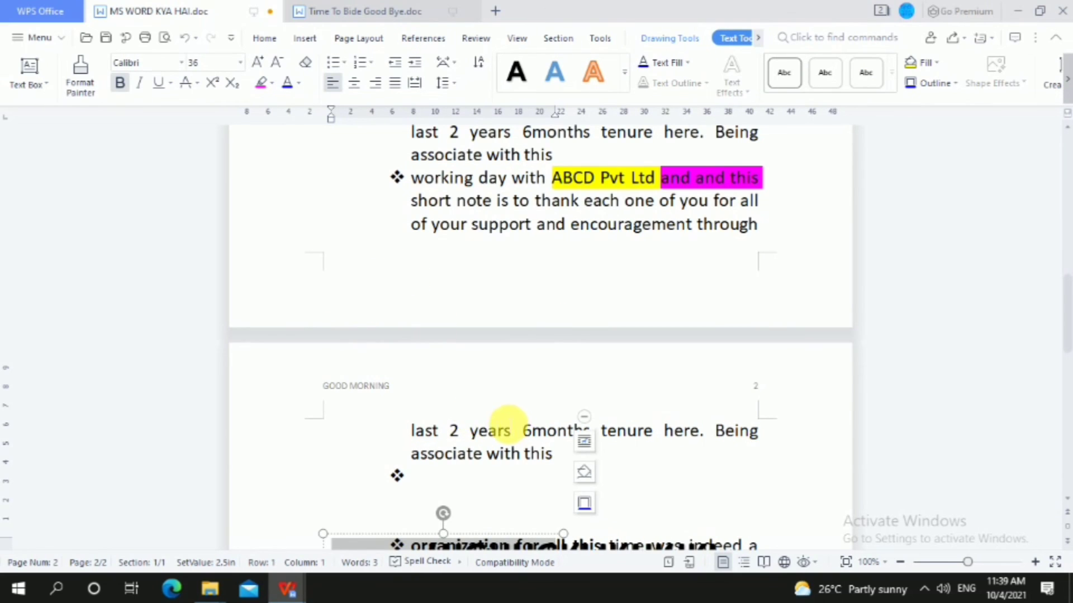
scroll(503, 426, down, 10)
drag(465, 348, 726, 409)
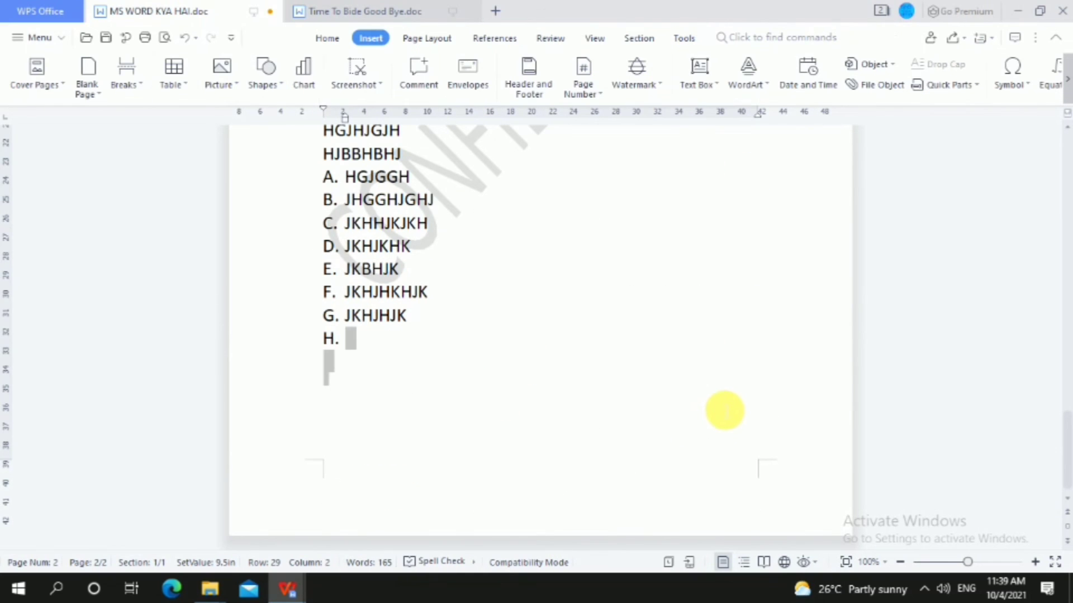
scroll(597, 296, up, 1)
- Insert another placeholder WordArt in the black style with a blue shadow at item B of the lettered list
click(606, 296)
scroll(506, 368, up, 5)
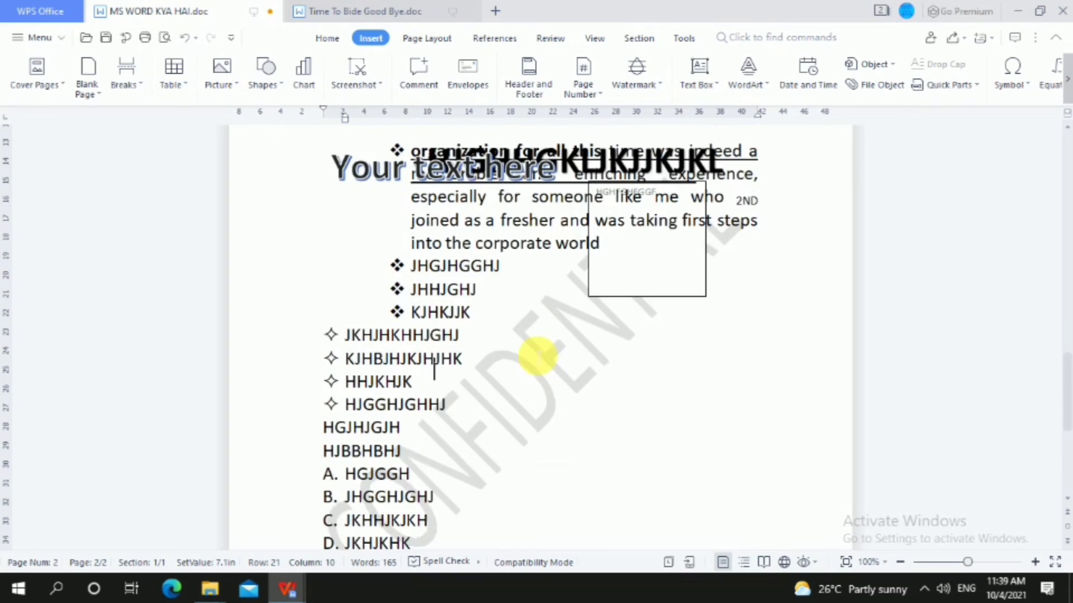
click(760, 96)
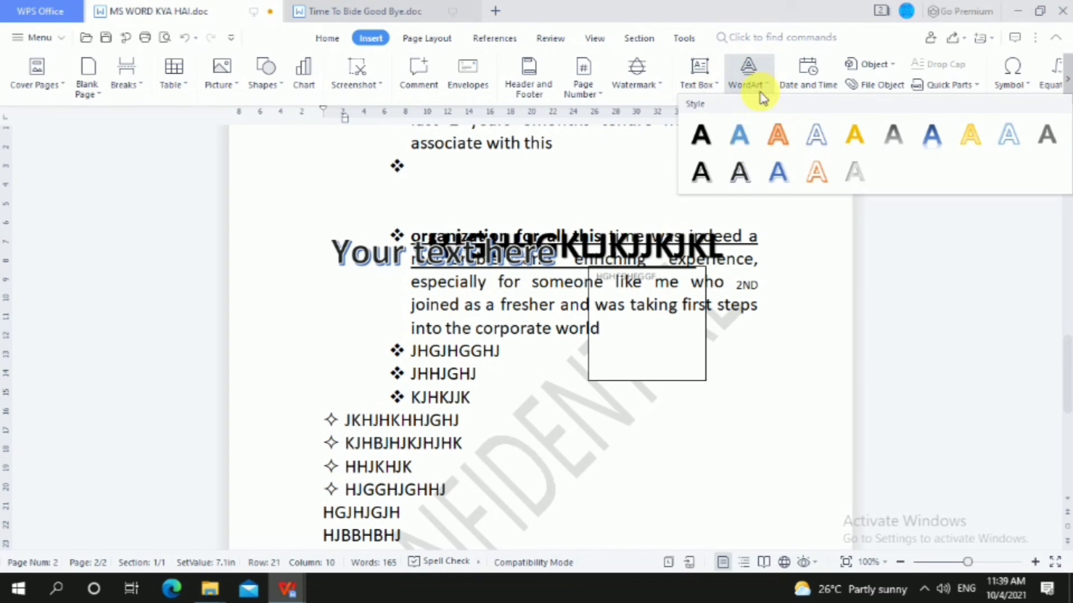
click(739, 172)
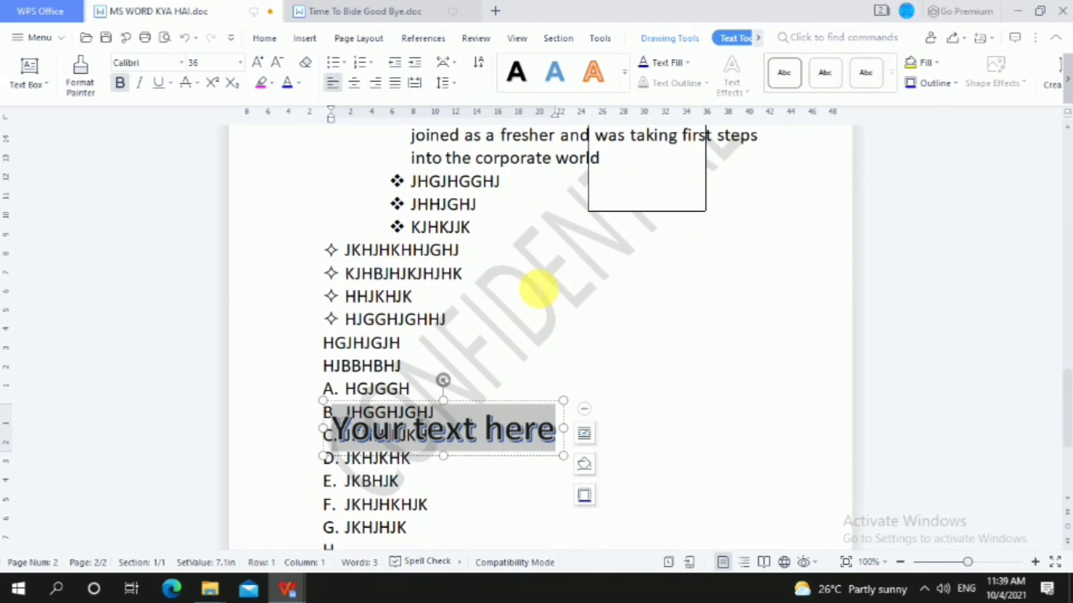
scroll(670, 240, up, 3)
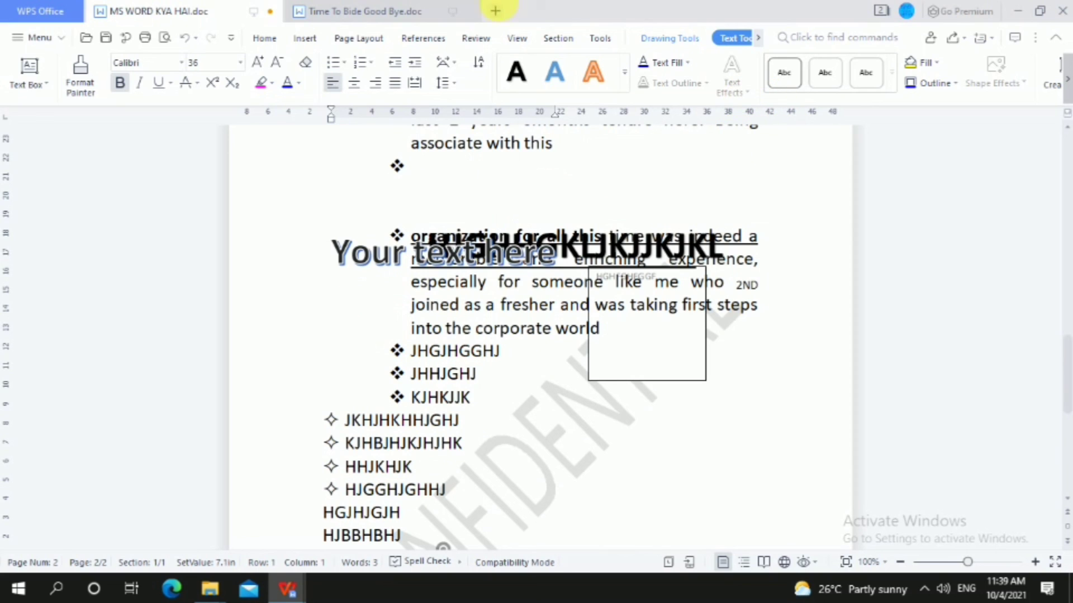
- Insert the text JKHLJKJKJKJKJKL inside the placeholder WordArt at the "organization for all this" bullet
click(308, 38)
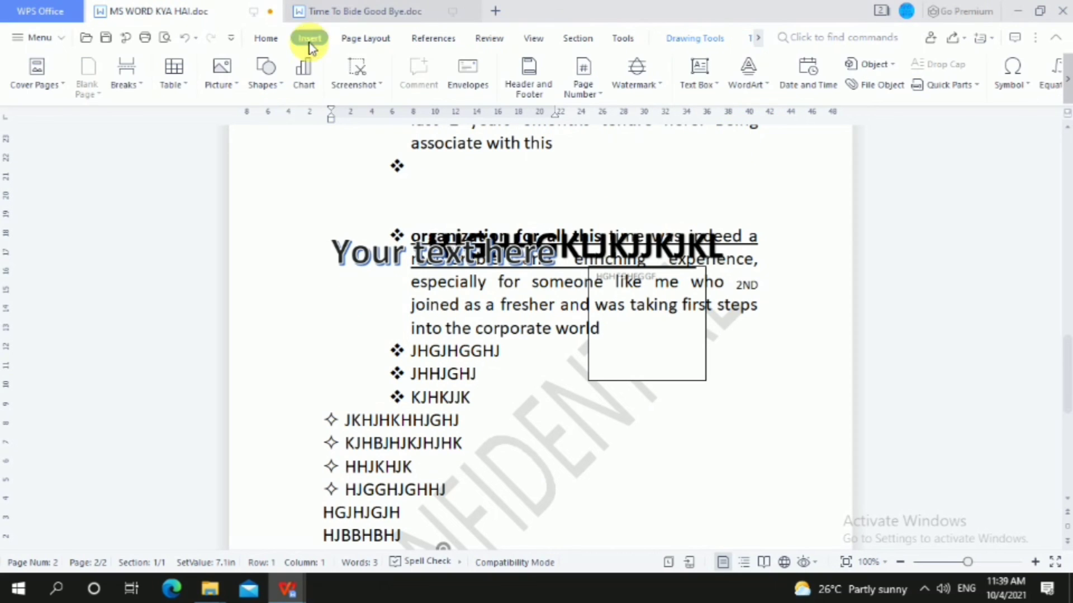
click(760, 84)
click(735, 172)
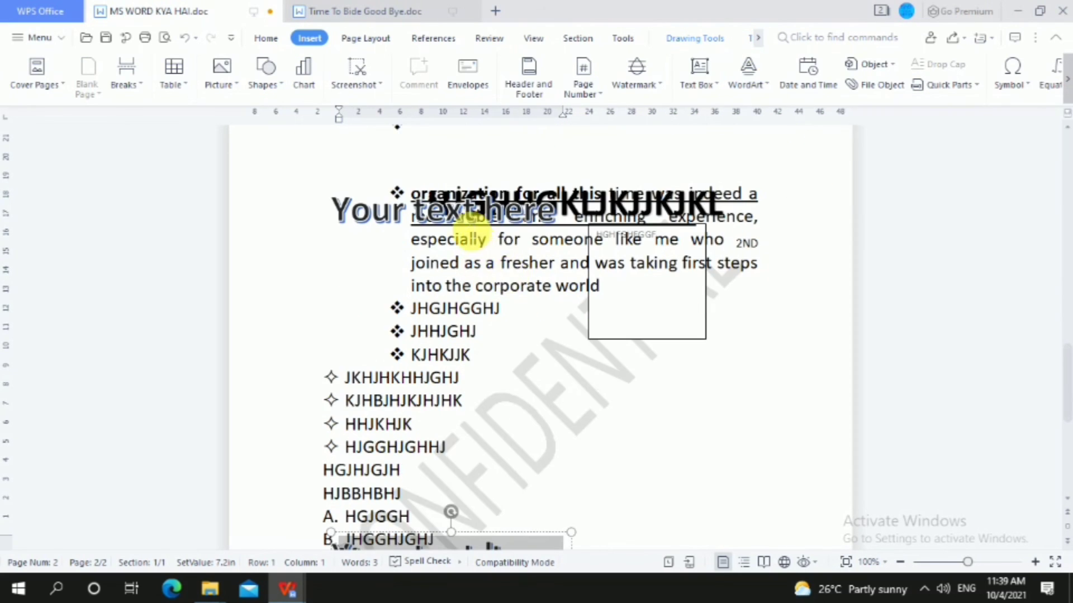
click(475, 216)
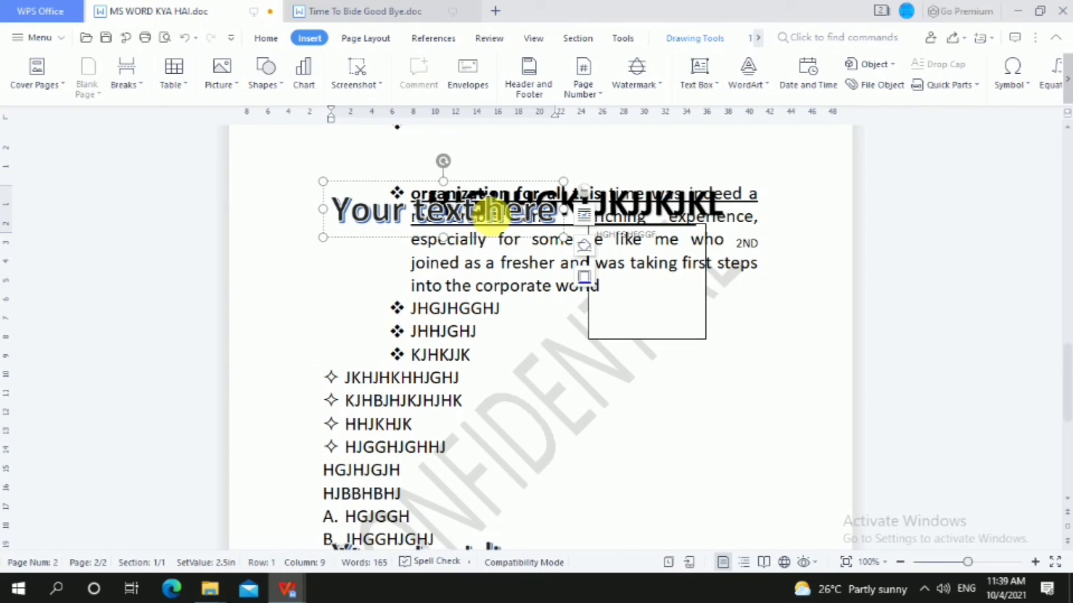
text(JKHLJKJKJKJKJKL)
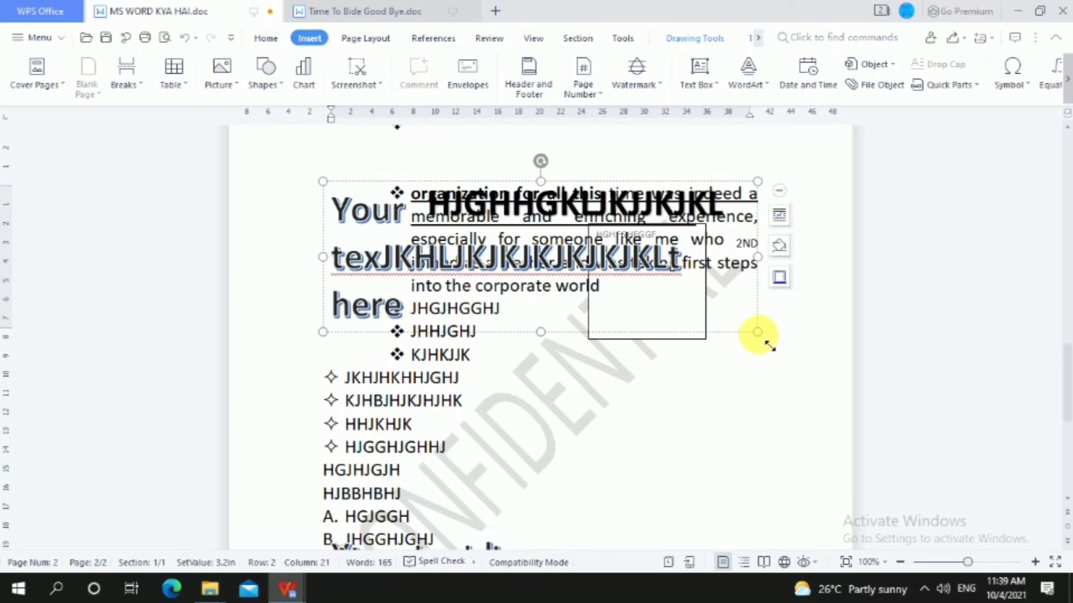
- Shrink that WordArt's box and replace its text before "here" with KJHJHHJHJ
drag(758, 331, 712, 285)
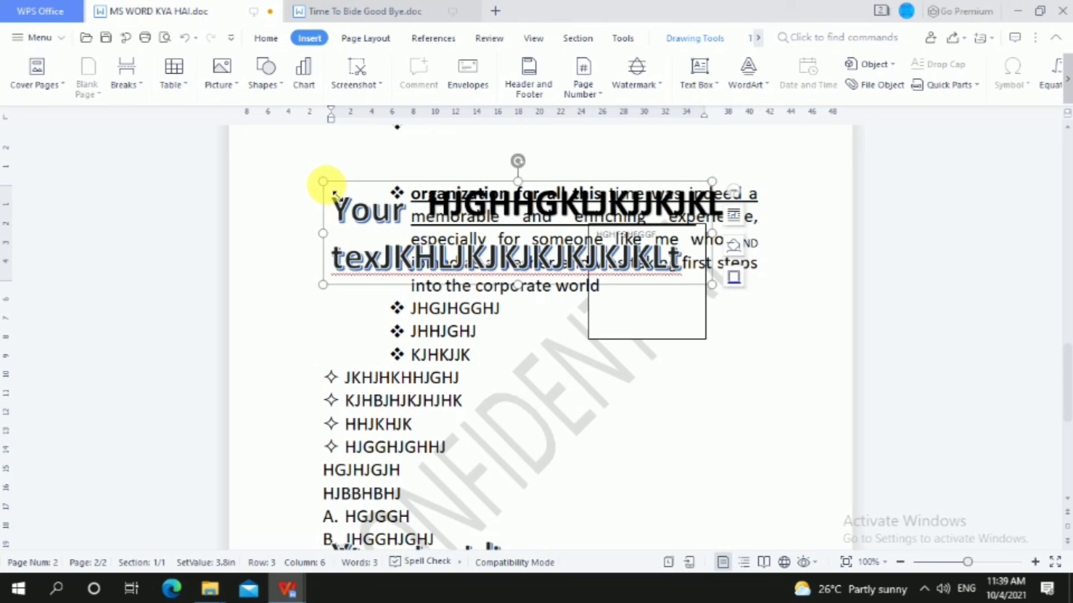
drag(362, 254, 342, 215)
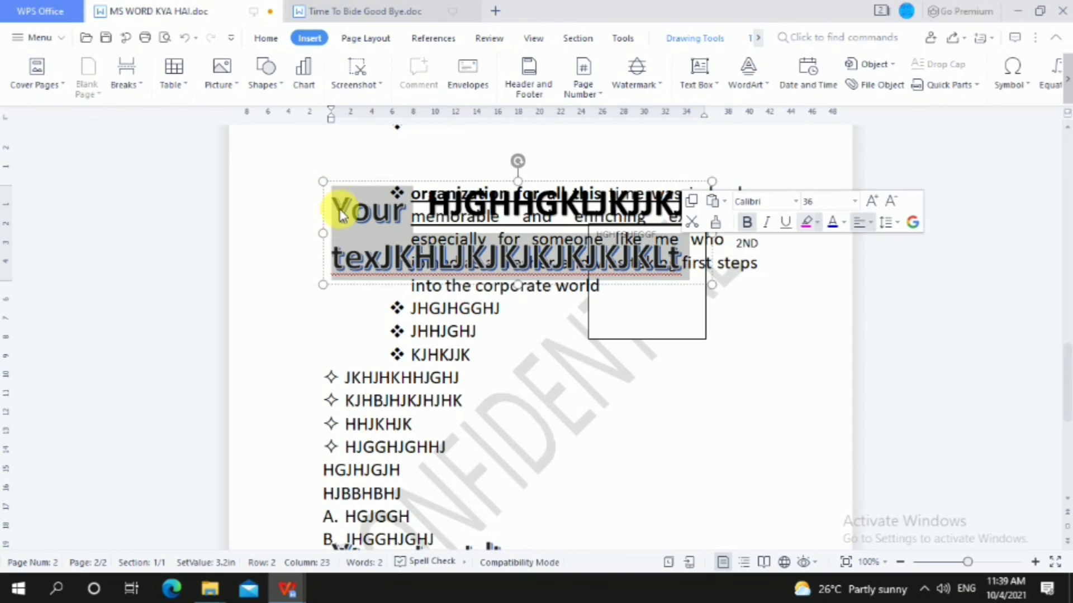
text(KJHJHHJHJhere)
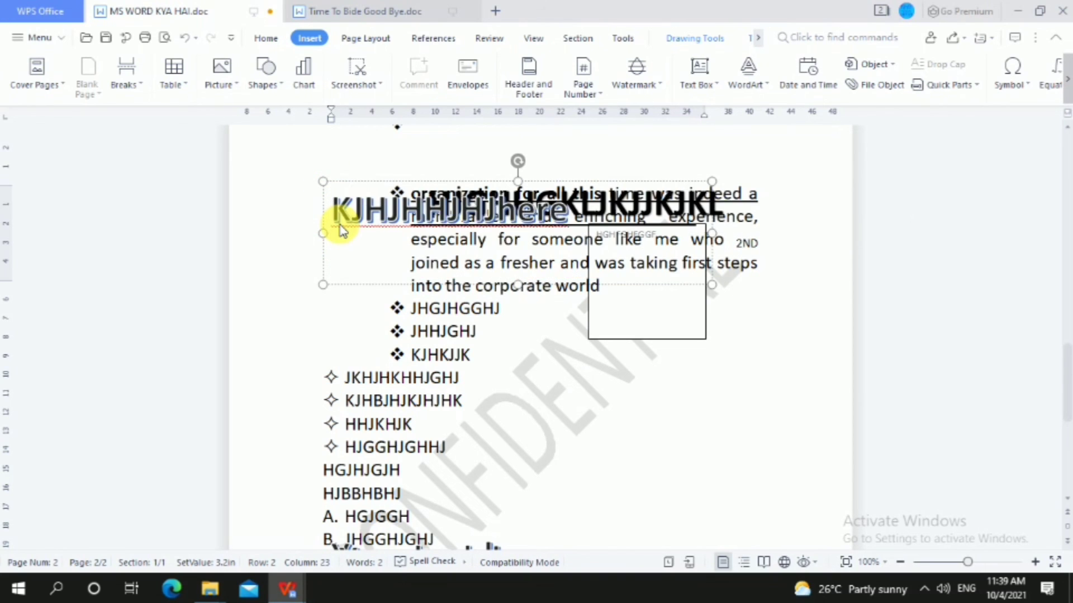
click(422, 324)
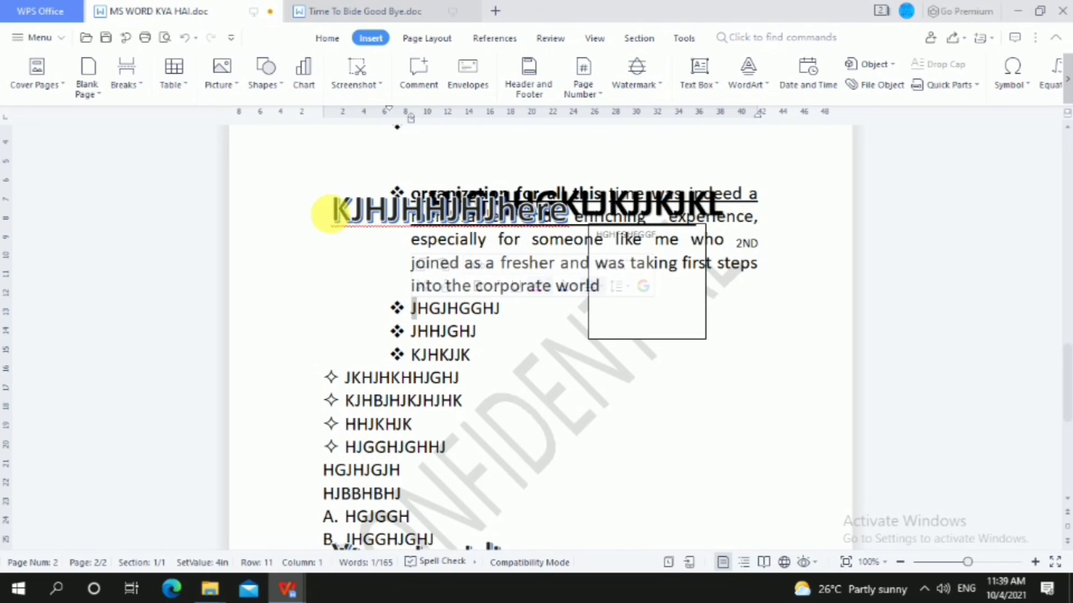
- Rotate the KJHJHHJHJhere WordArt 90° clockwise and shrink its box to a narrow strip
click(417, 211)
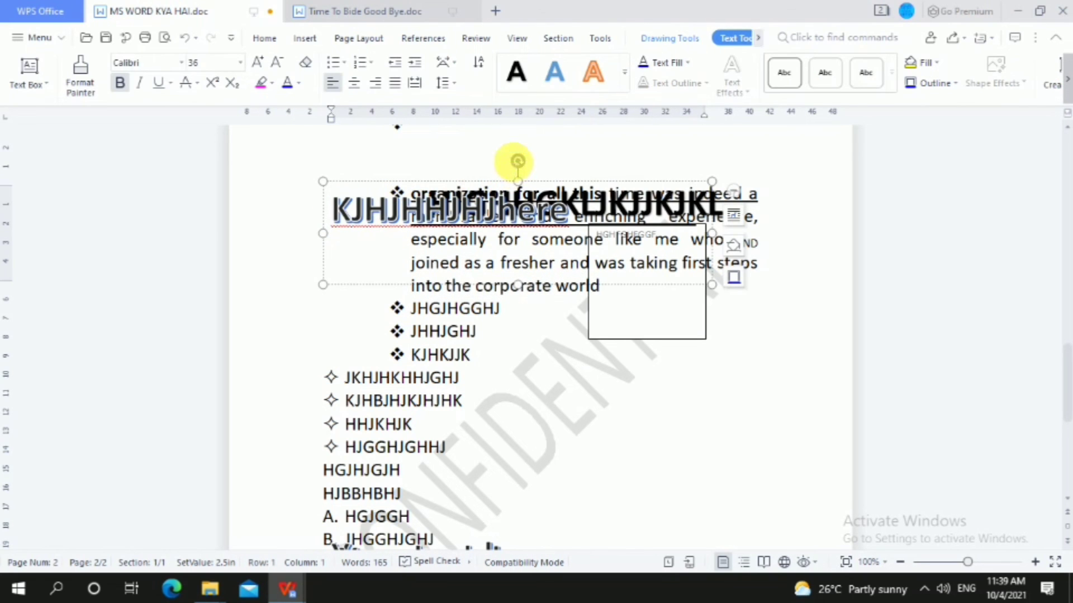
drag(517, 161, 658, 255)
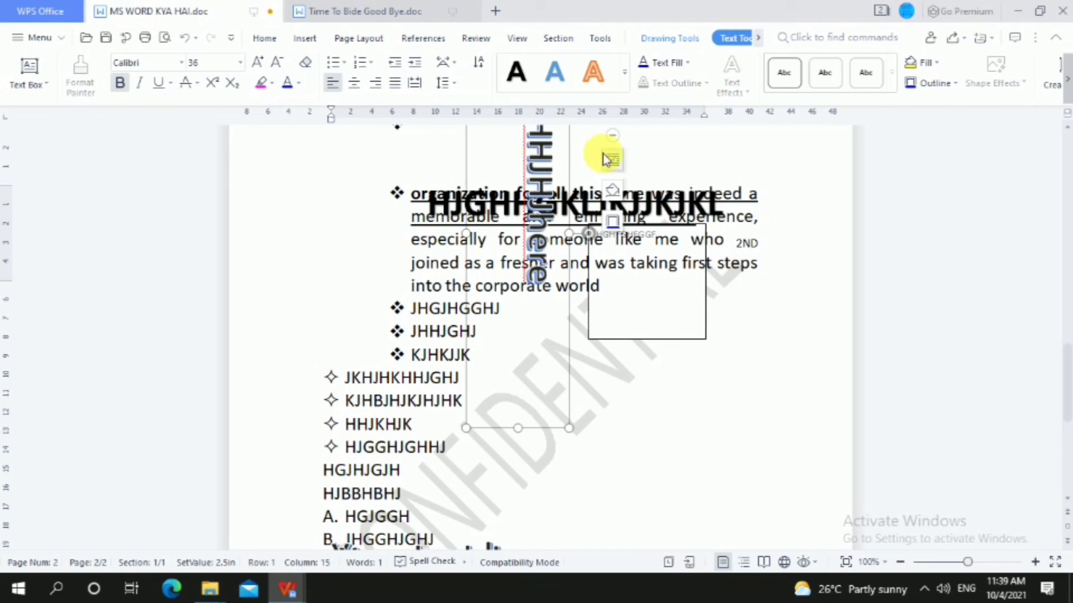
click(611, 137)
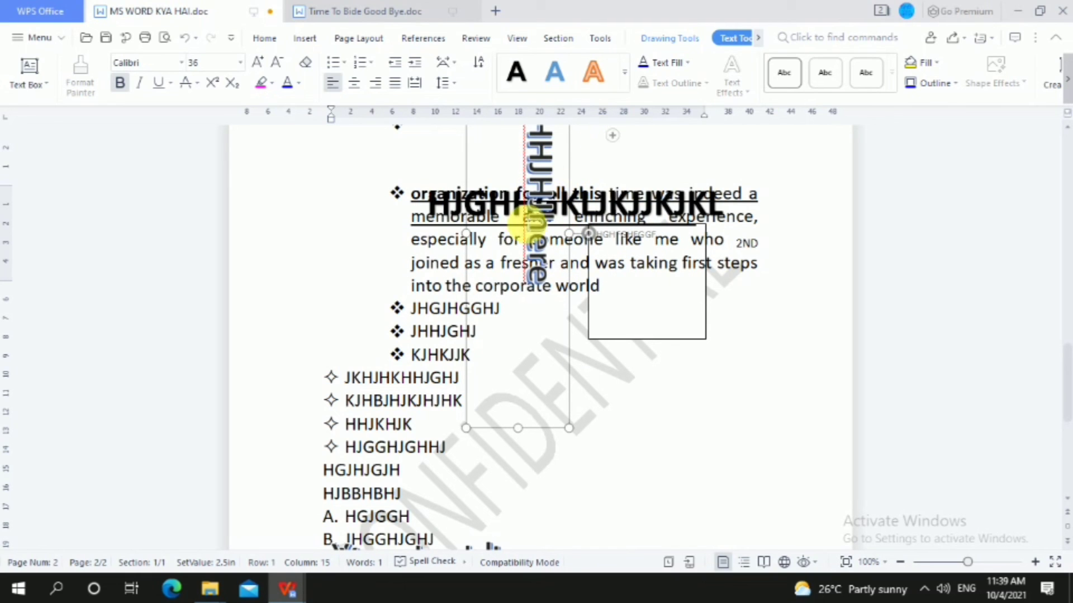
drag(575, 437, 476, 205)
- Rotate the narrow WordArt box back to nearly horizontal, leaving a slight clockwise tilt at the empty bullet
scroll(473, 223, up, 3)
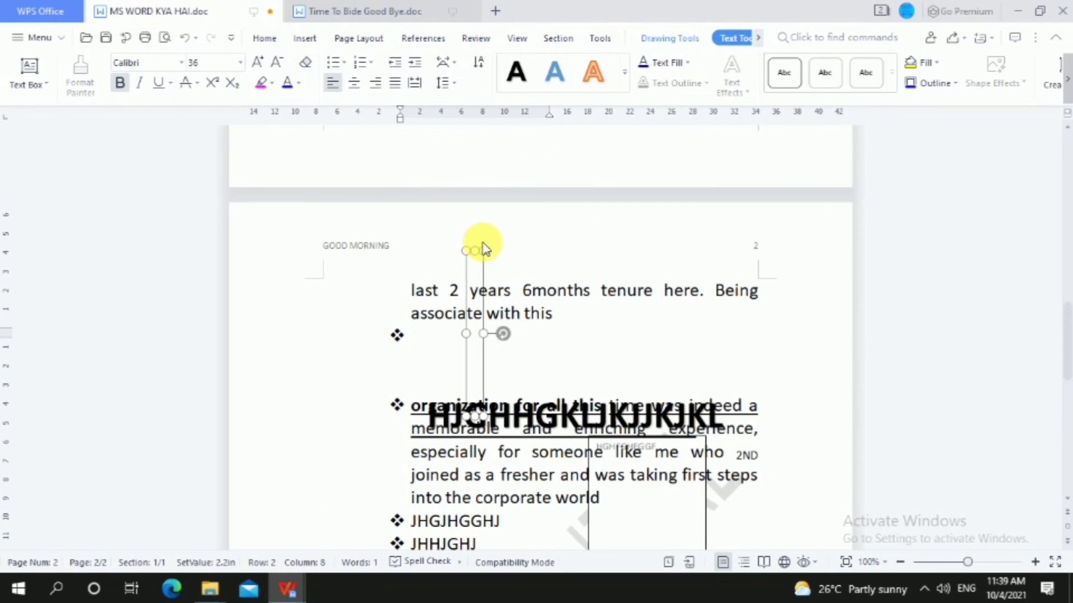
drag(504, 338, 520, 258)
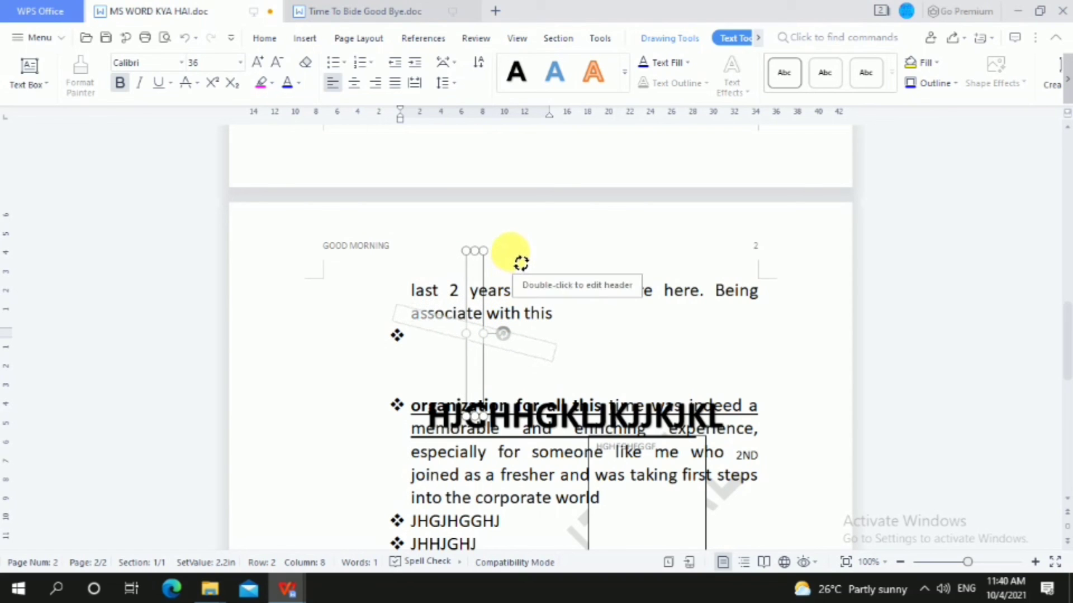
click(462, 337)
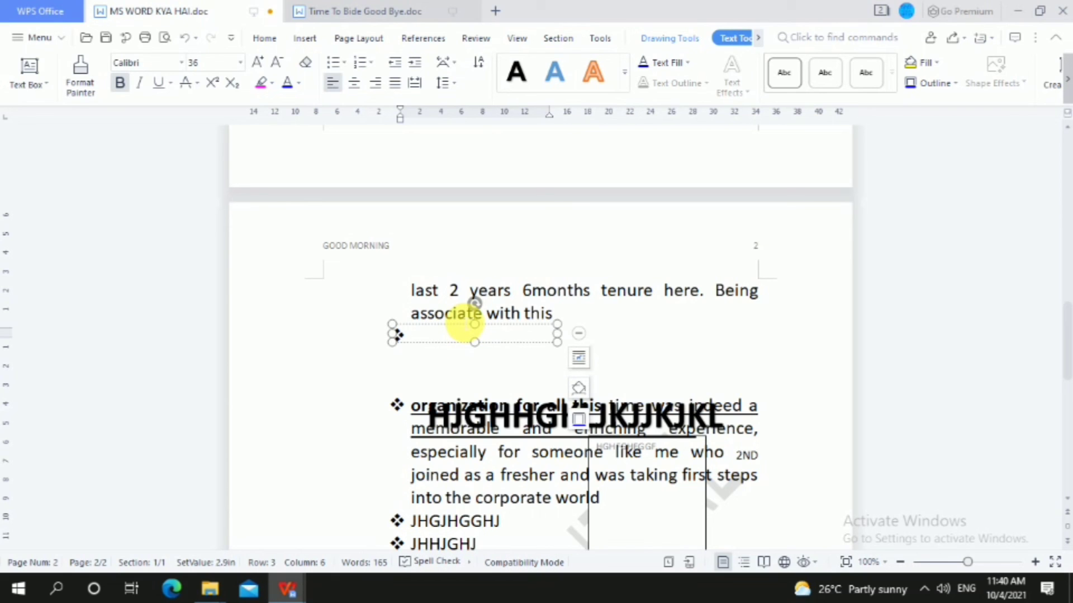
click(503, 371)
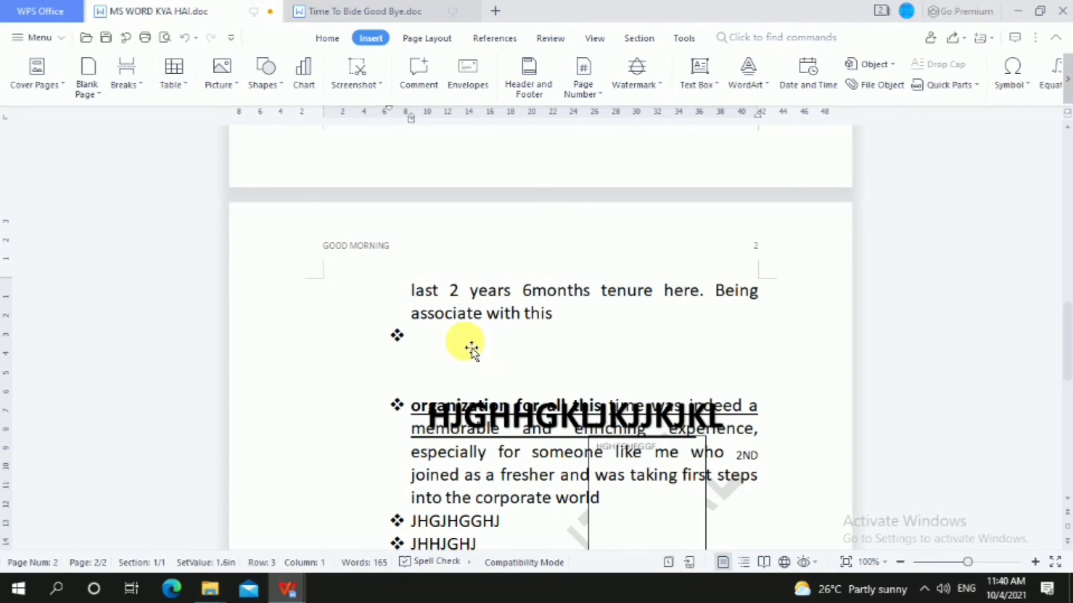
click(485, 356)
click(452, 333)
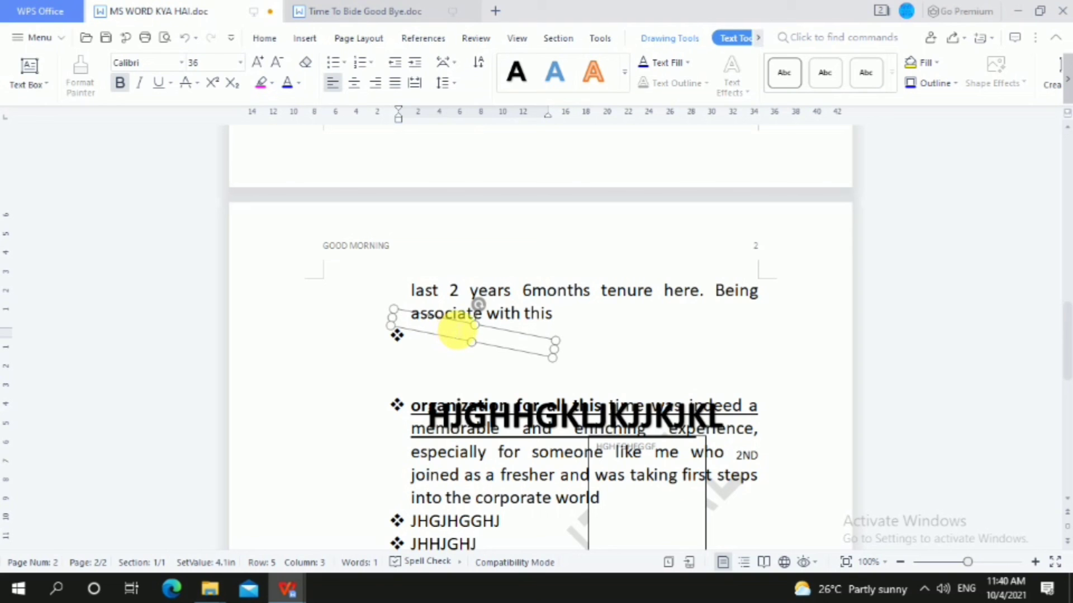
- Remove the column chart beside the green circle at the top of the first page
scroll(706, 313, up, 10)
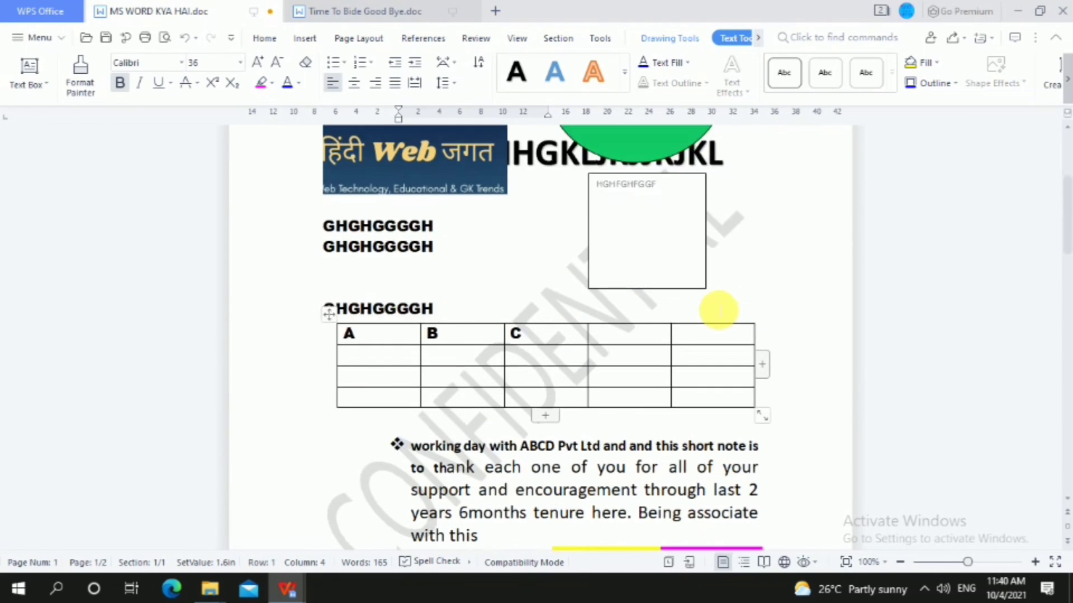
scroll(718, 310, up, 4)
click(659, 329)
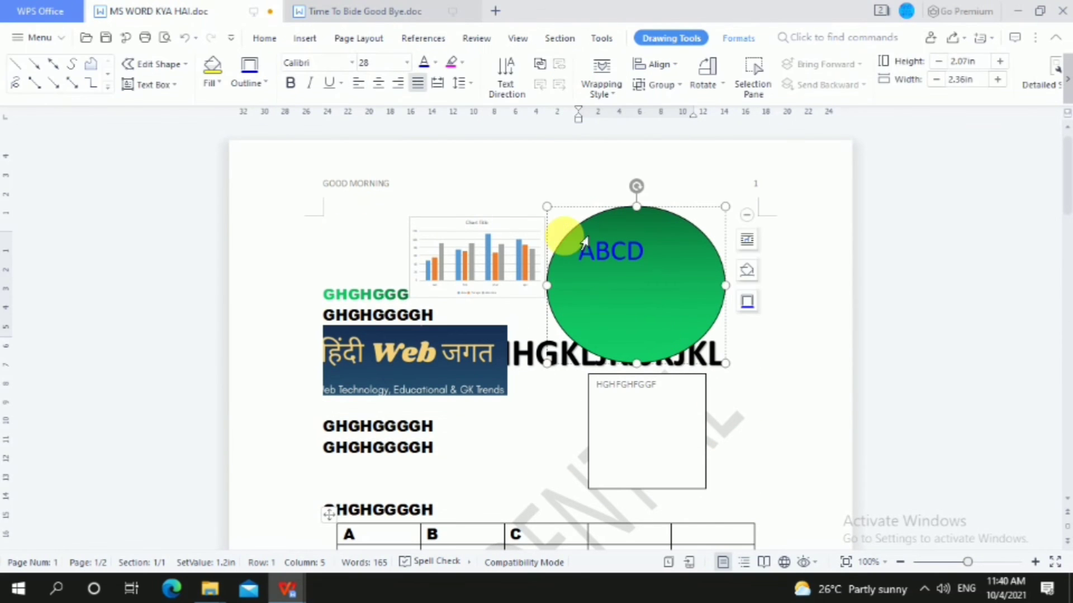
click(550, 221)
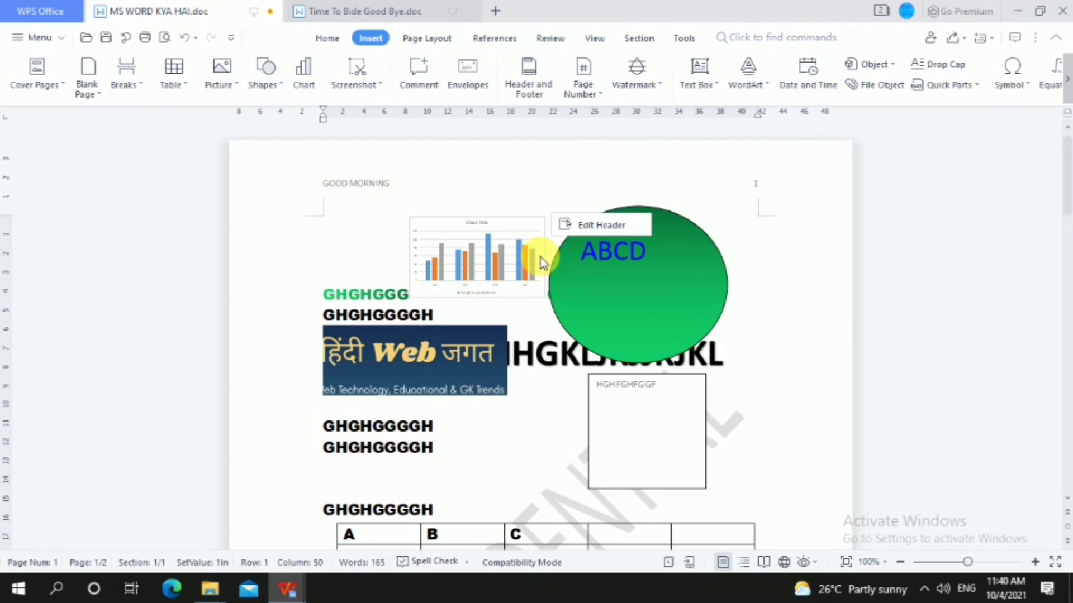
click(552, 250)
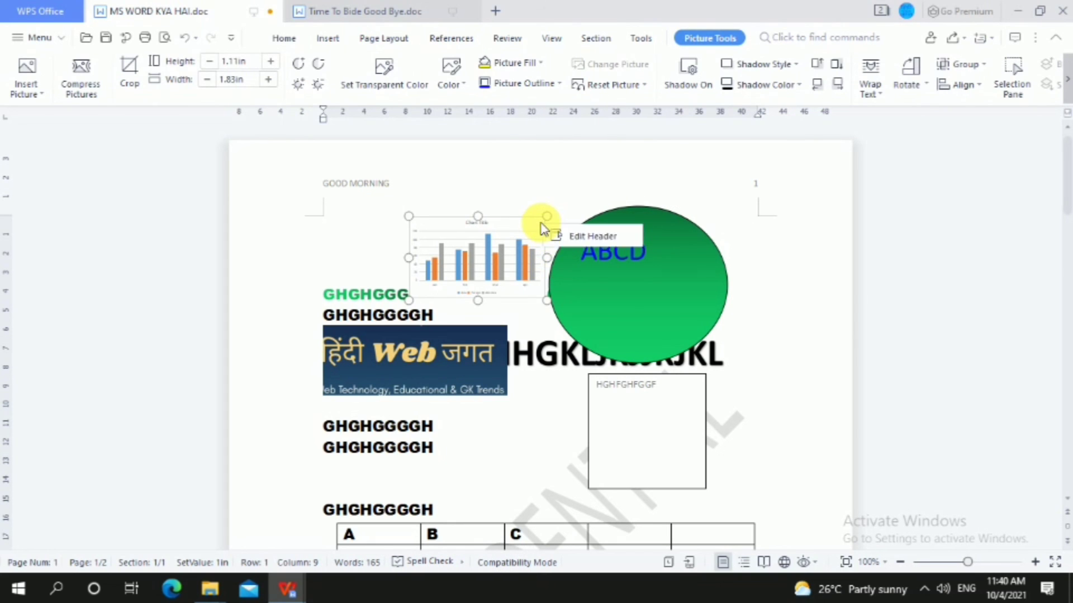
right_click(547, 222)
click(570, 234)
- Remove the green ABCD circle and cut the Hindi Web logo picture from the first page
click(590, 239)
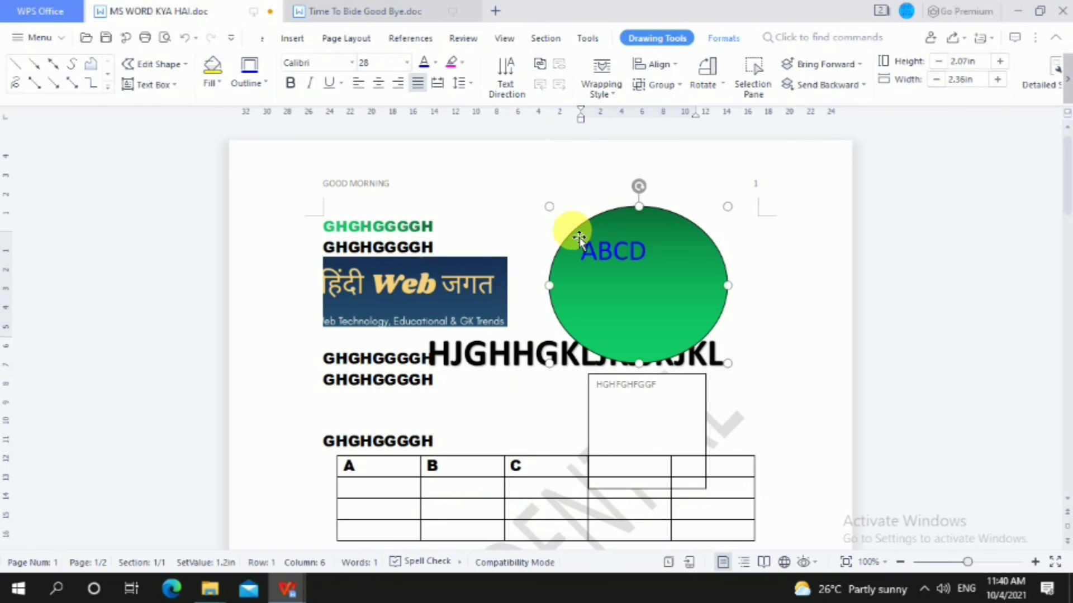
right_click(583, 235)
click(589, 245)
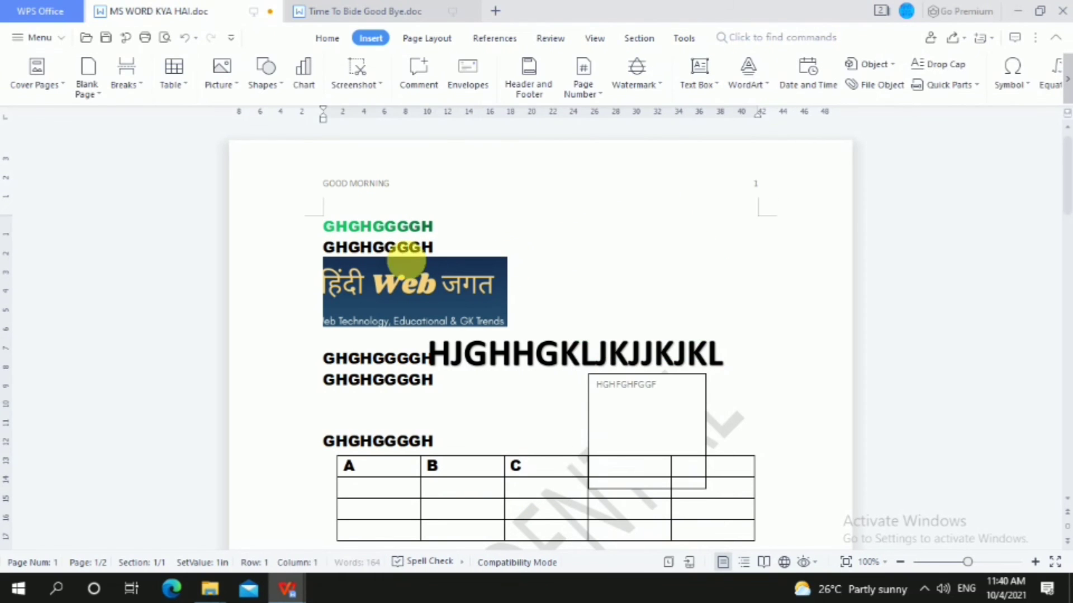
click(360, 282)
right_click(361, 277)
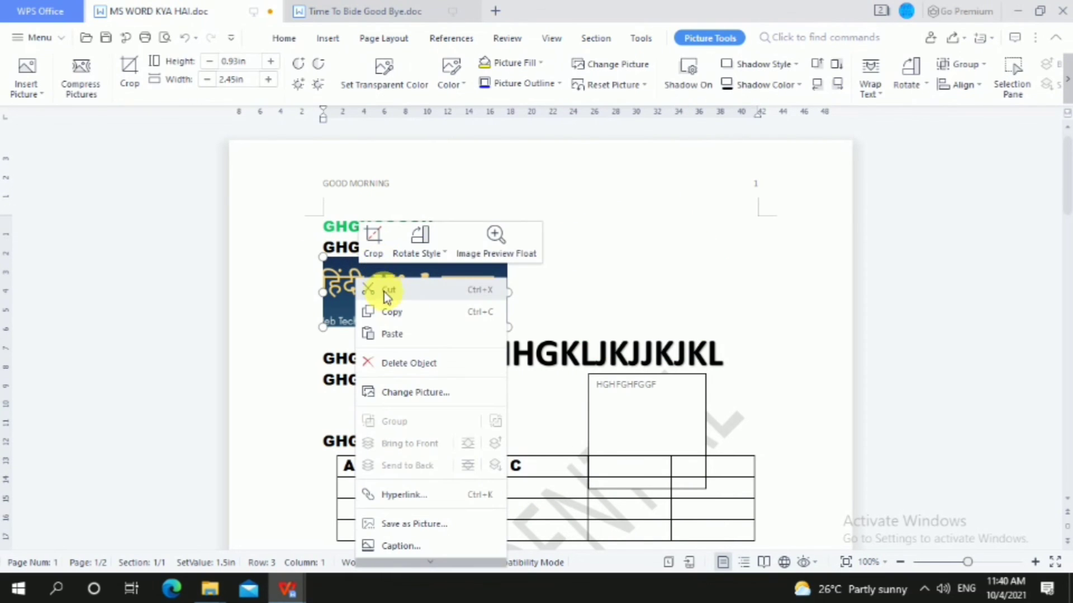
click(383, 293)
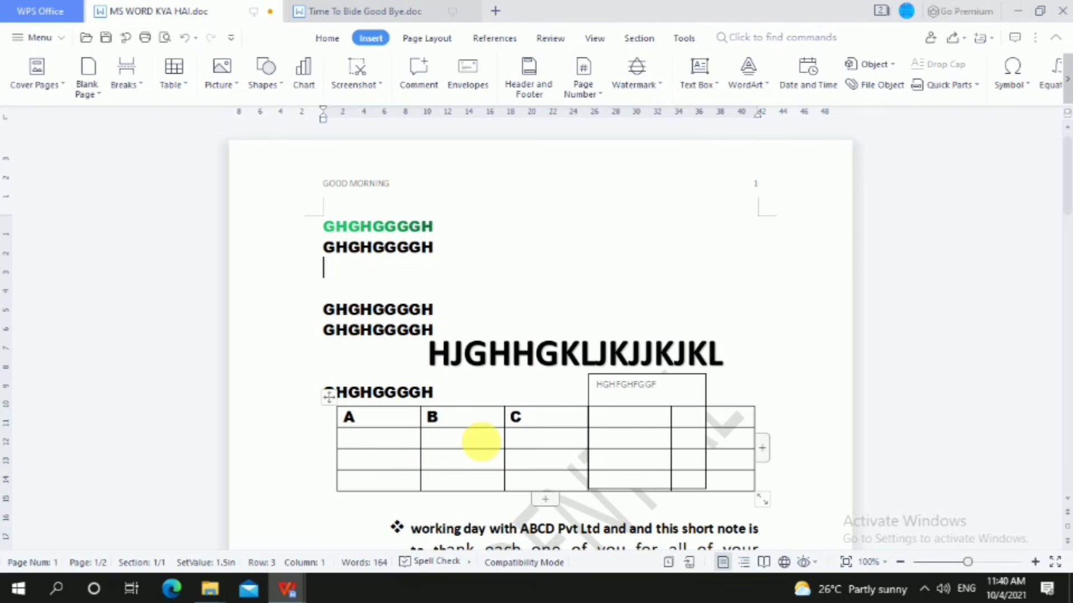
- Move the A, B, C table up beneath the second GHGHGGGGH line and remove it from the document
click(479, 440)
drag(328, 396, 329, 307)
click(330, 311)
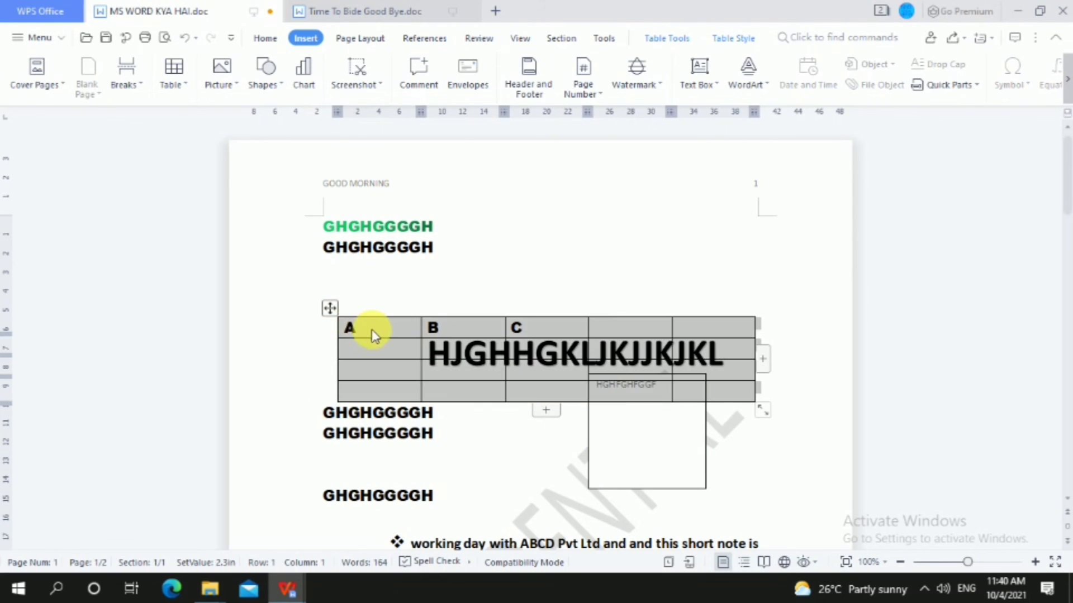
right_click(346, 330)
click(419, 12)
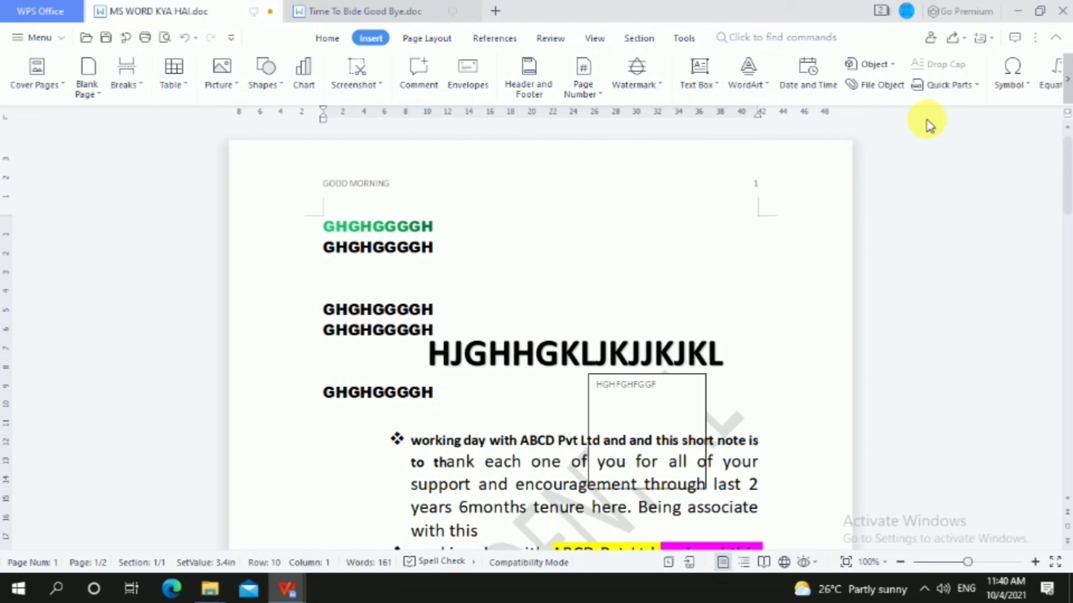
- Add the ① and § symbols at the end of the green GHGHGGGGH line
click(715, 219)
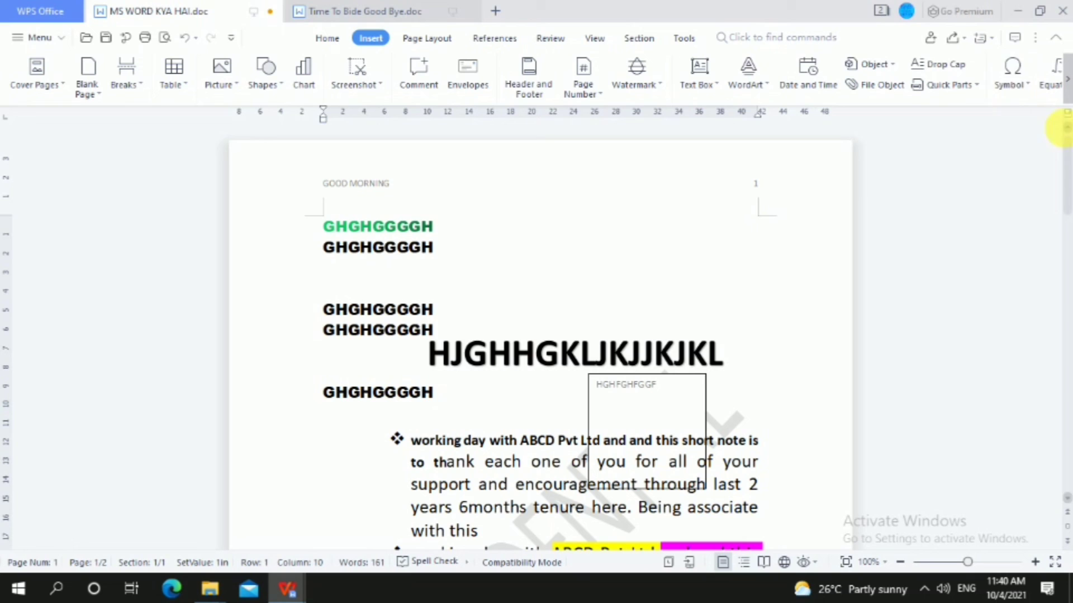
click(1024, 88)
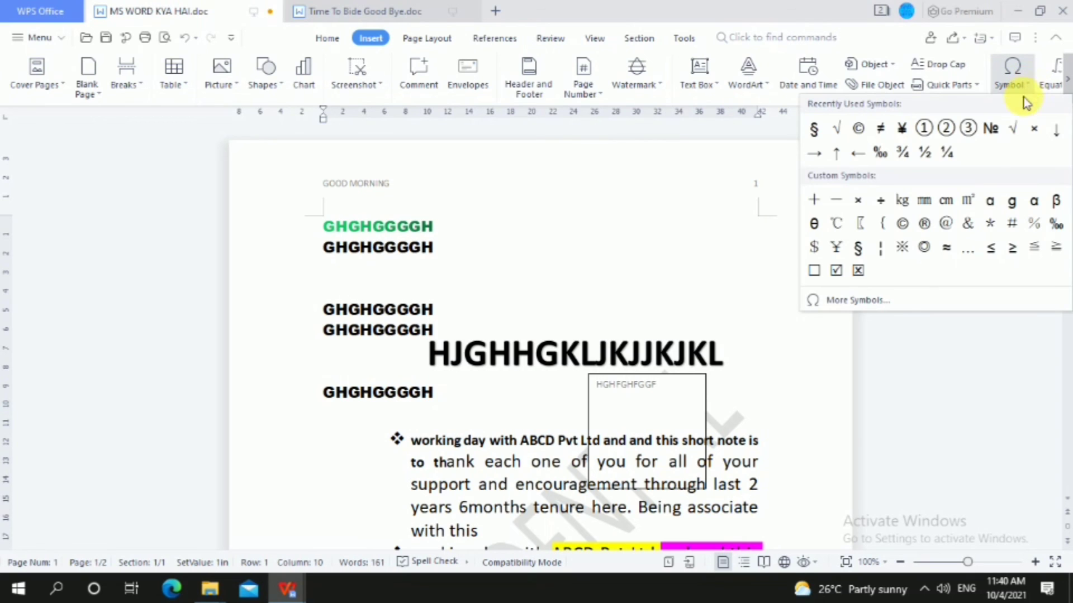
click(924, 130)
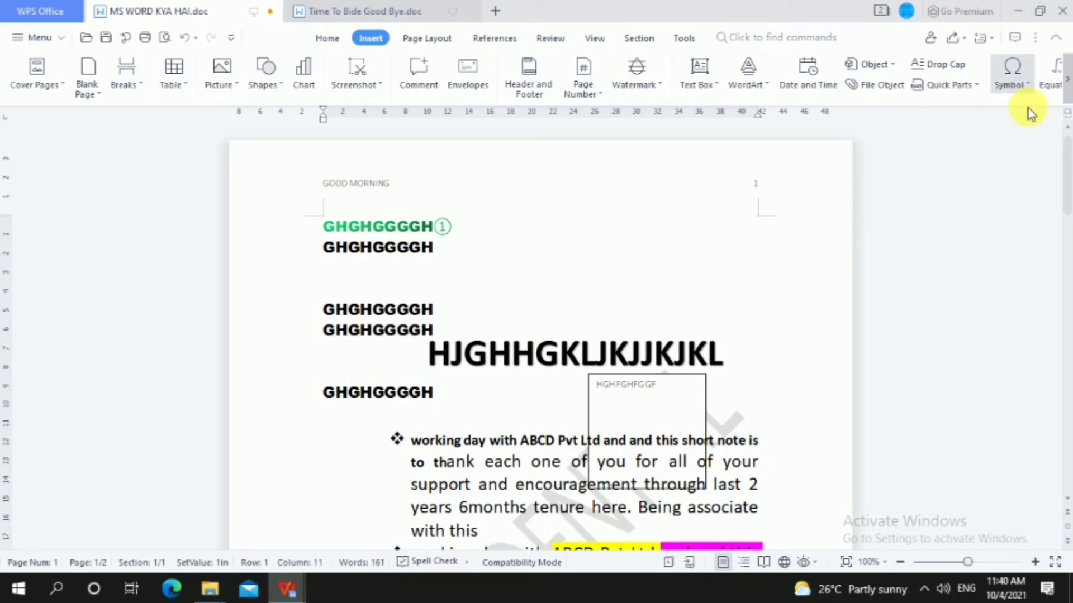
click(1024, 85)
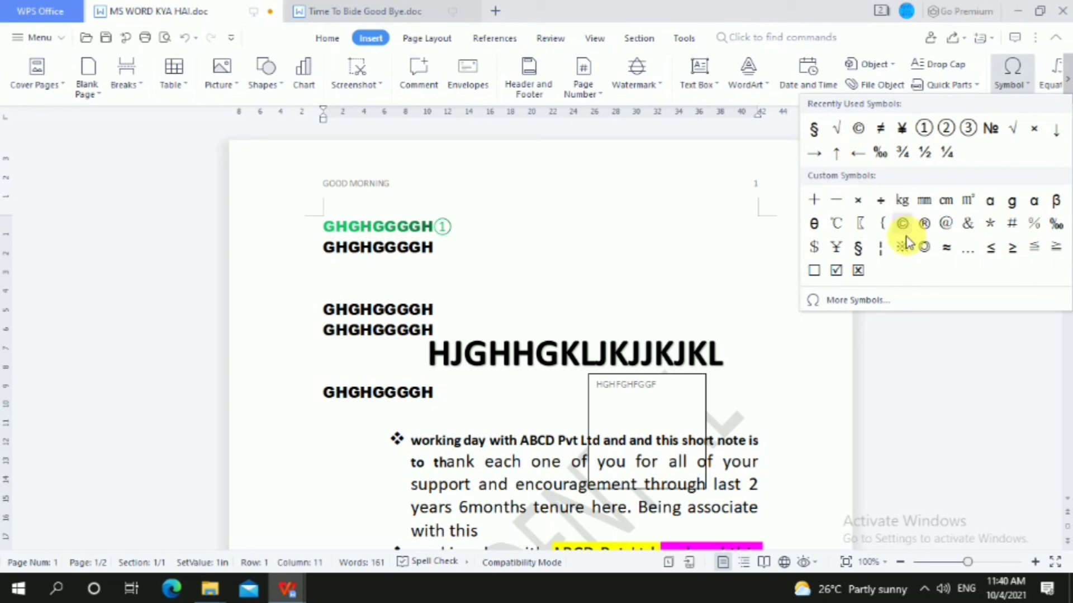
click(858, 248)
- Select from the end of the green first line through the blank line below the fourth GHGHGGGGH line
key(shift+Down)
key(shift+Down)
key(shift+Down)
key(shift+Down)
key(shift+Down)
key(shift+Down)
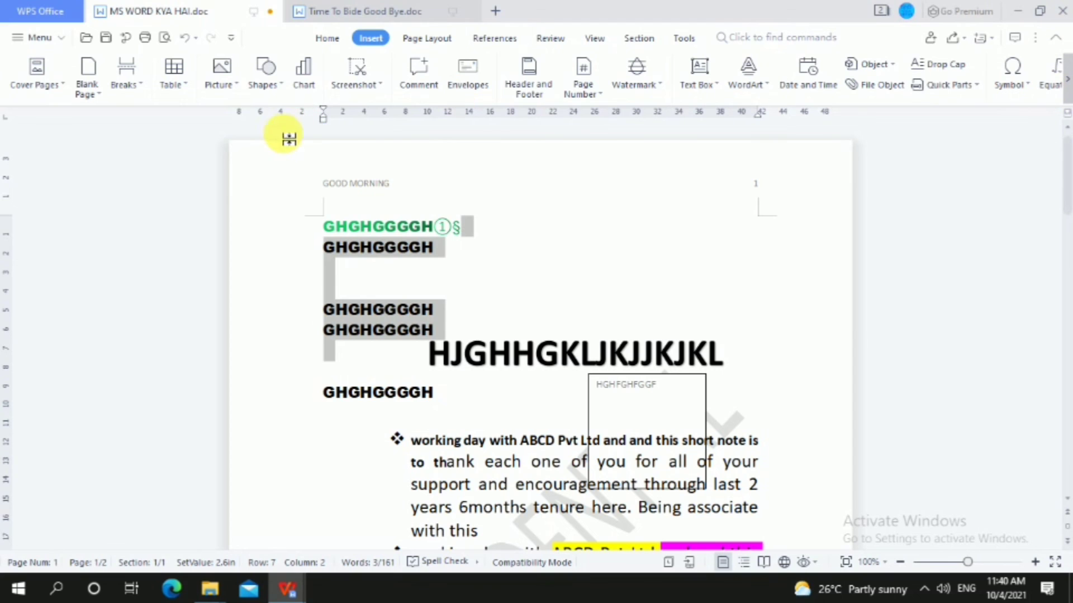
- Save the document and show the page layout commands
scroll(467, 313, down, 4)
scroll(475, 313, up, 3)
scroll(475, 325, up, 1)
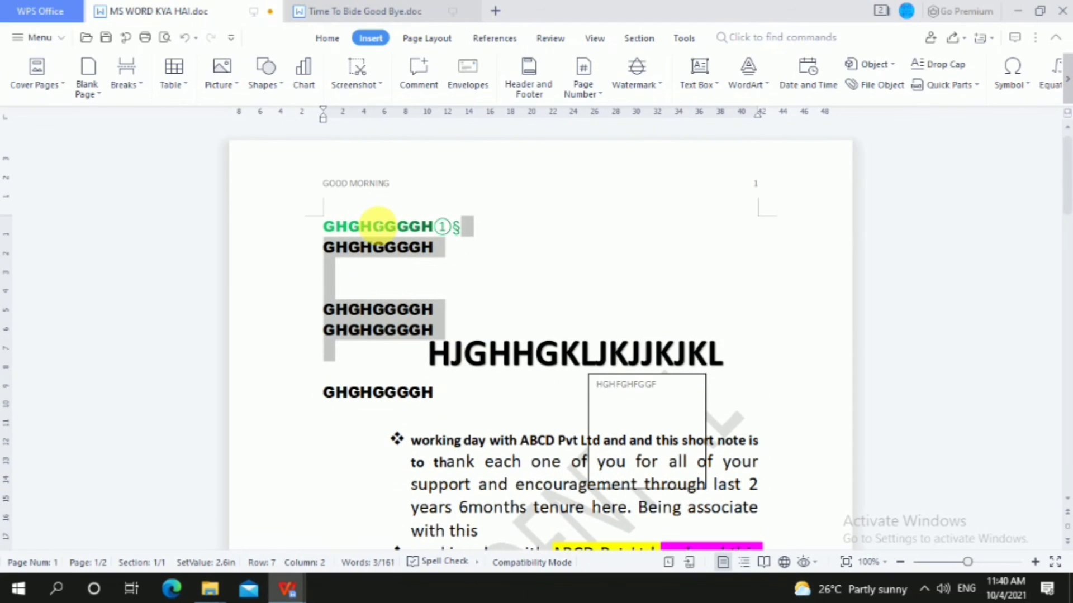
key(ctrl+s)
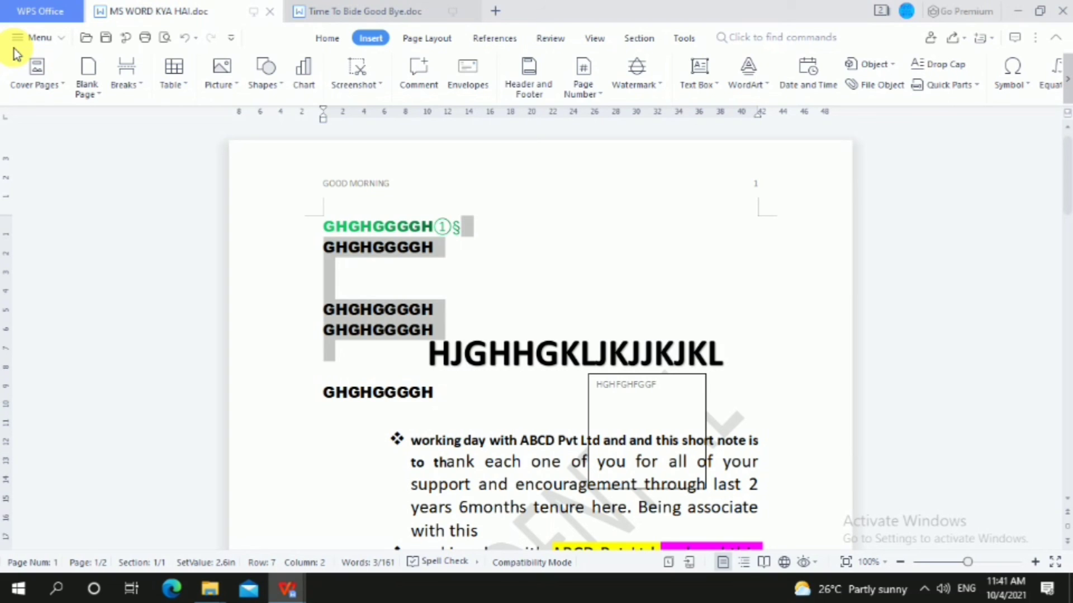
click(424, 39)
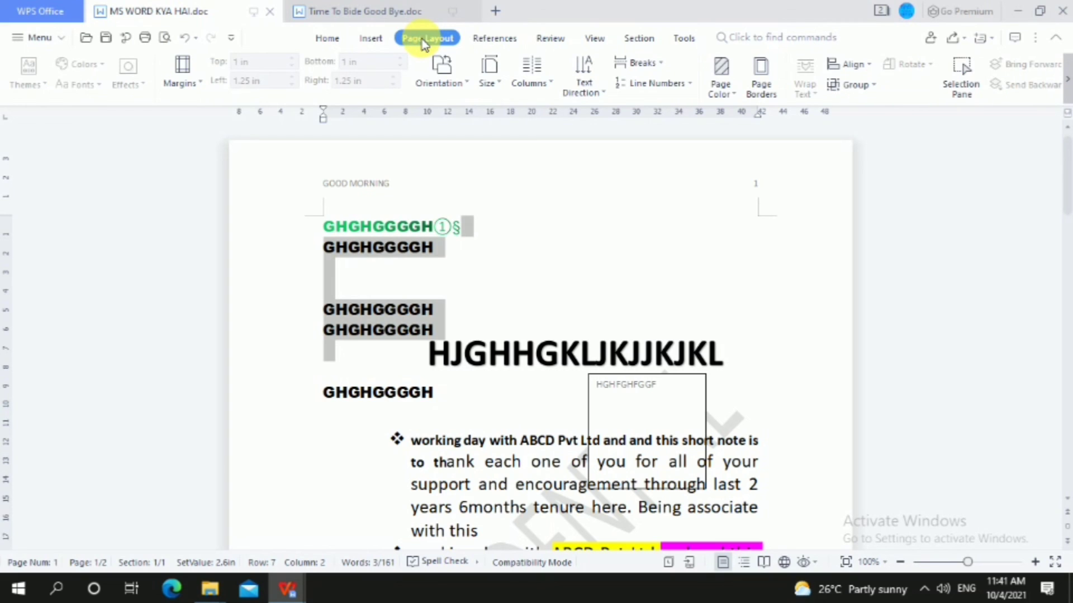